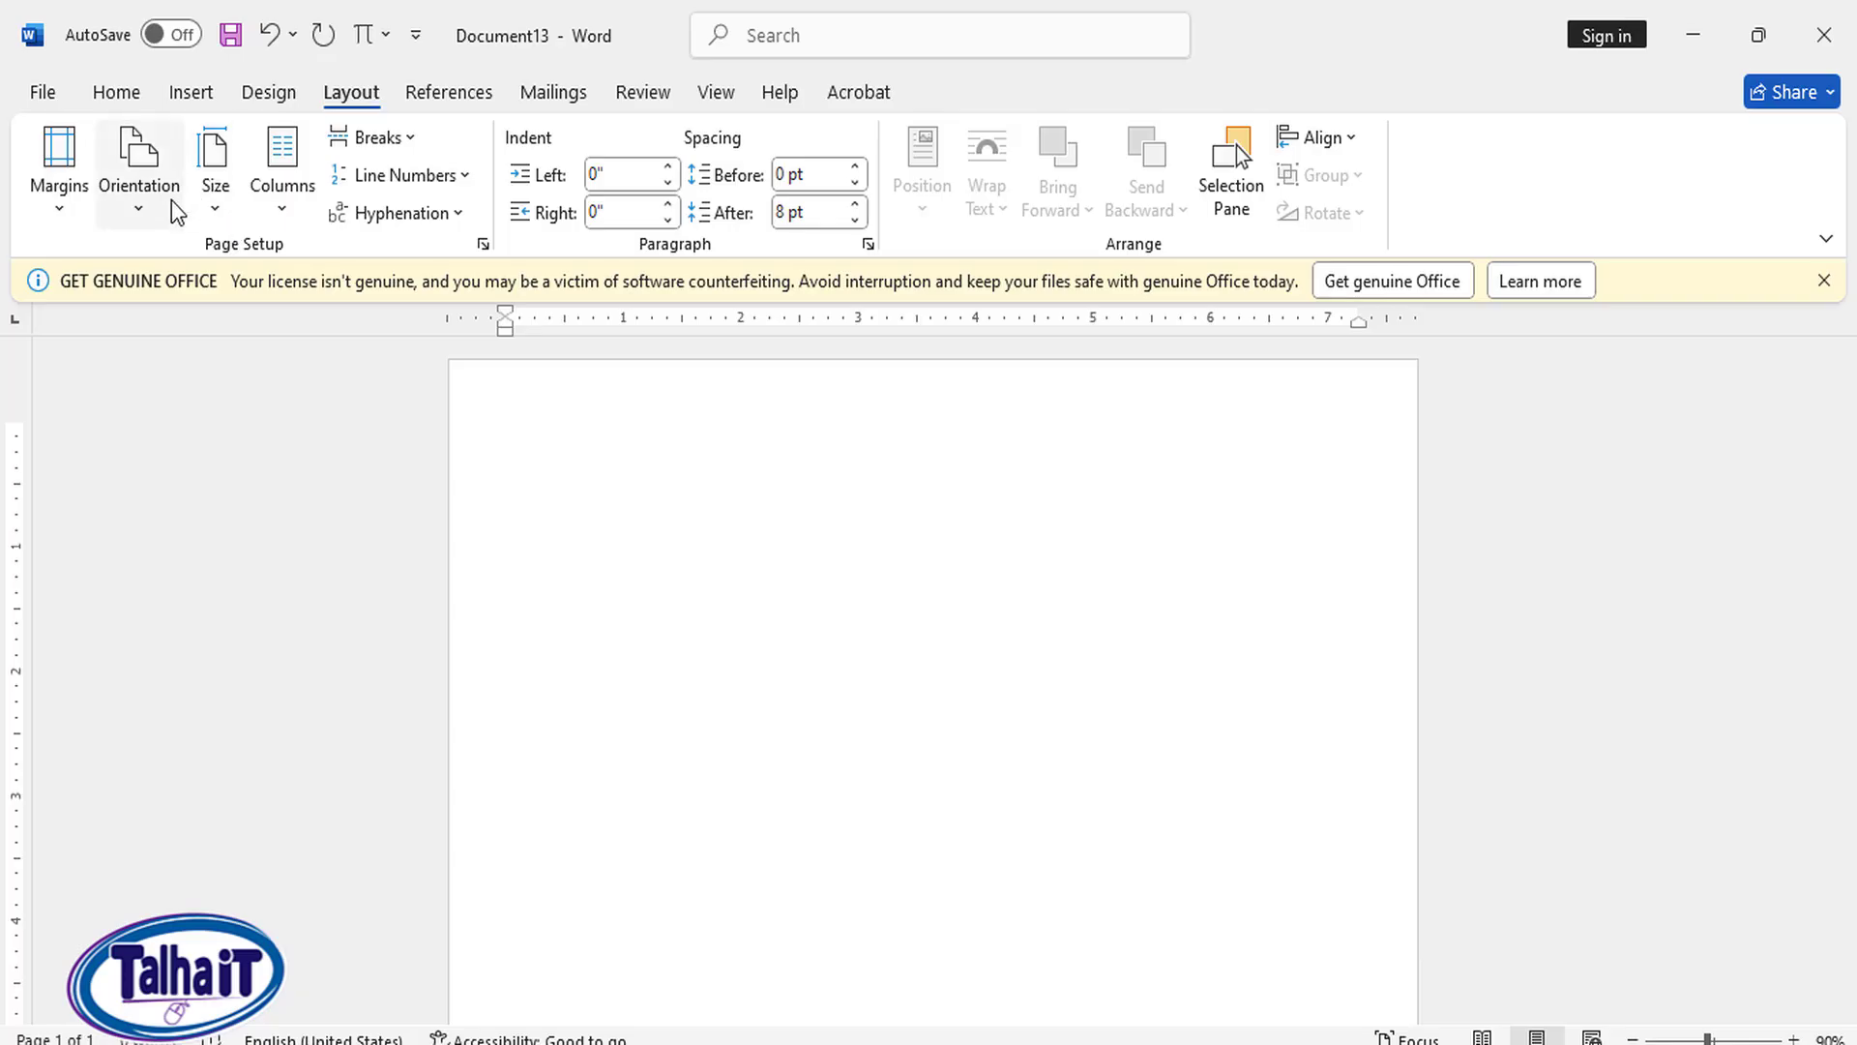
Step: Set the page layout of the blank document to portrait orientation with Narrow margins of 0.5" on all sides
click(139, 189)
click(155, 260)
click(58, 184)
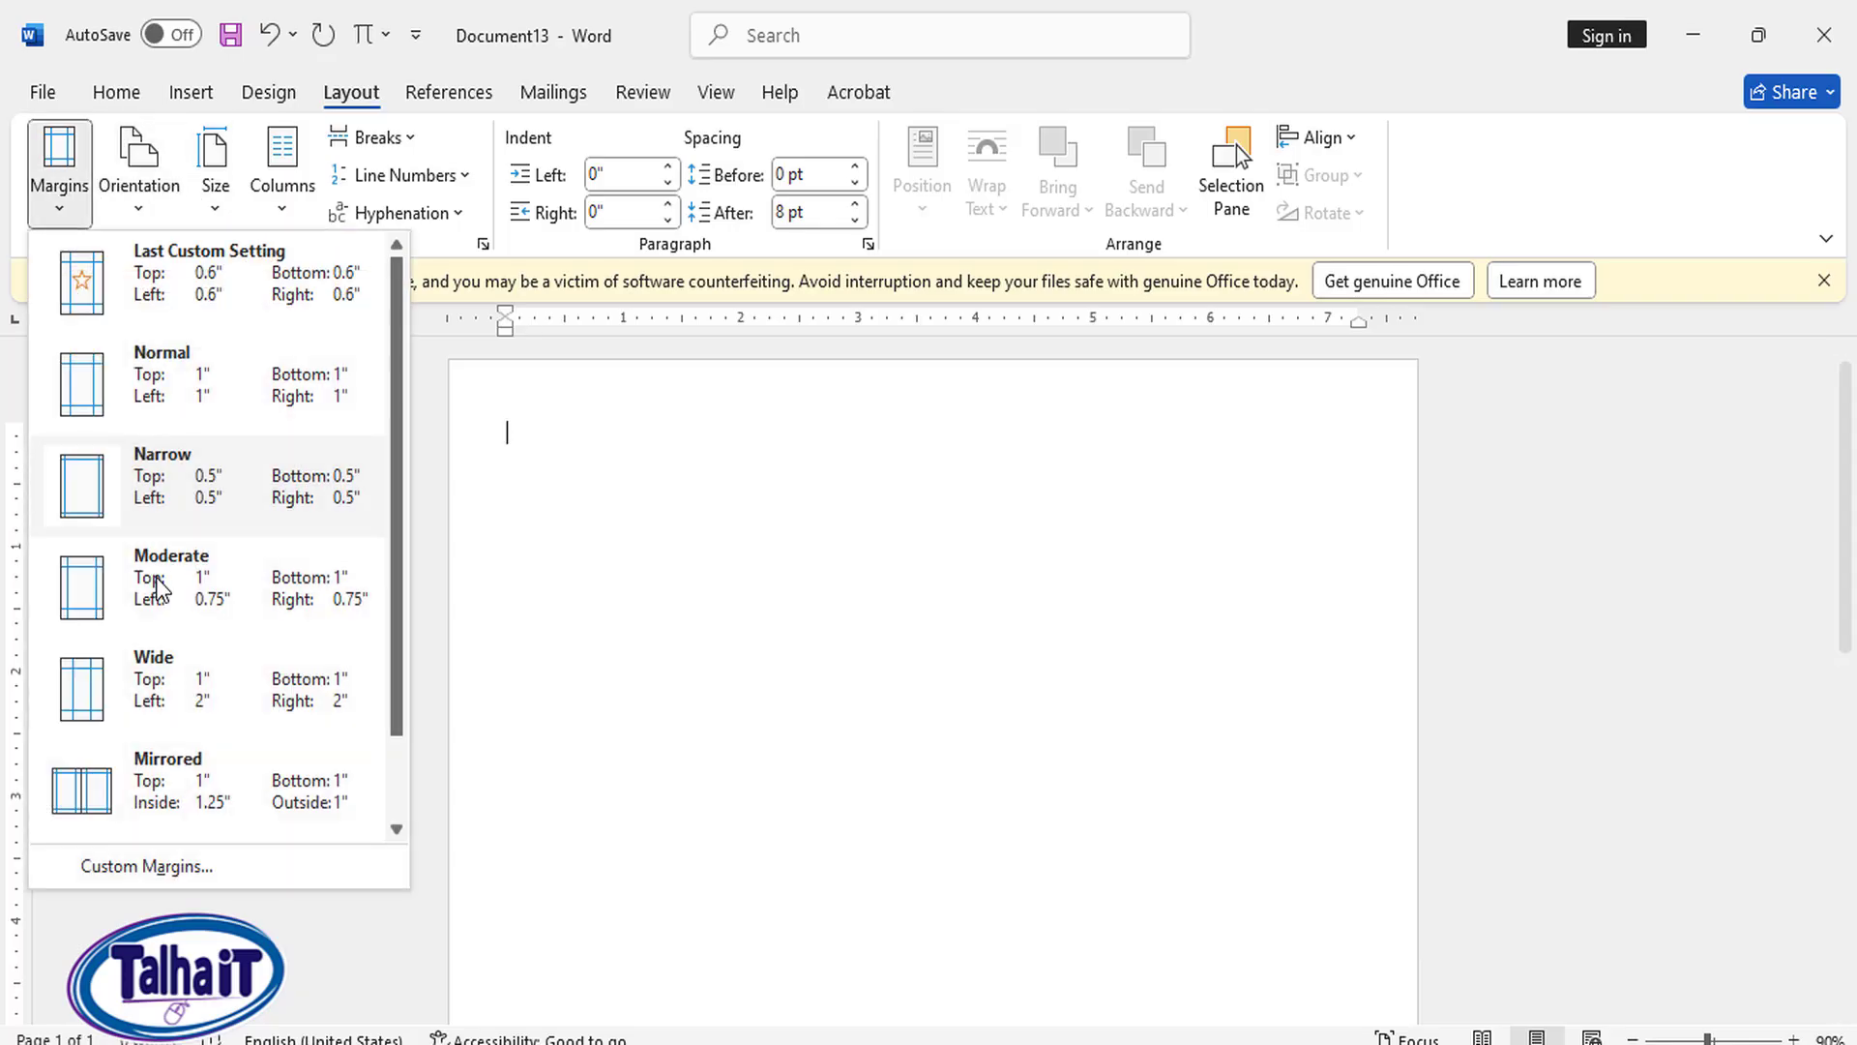
click(357, 512)
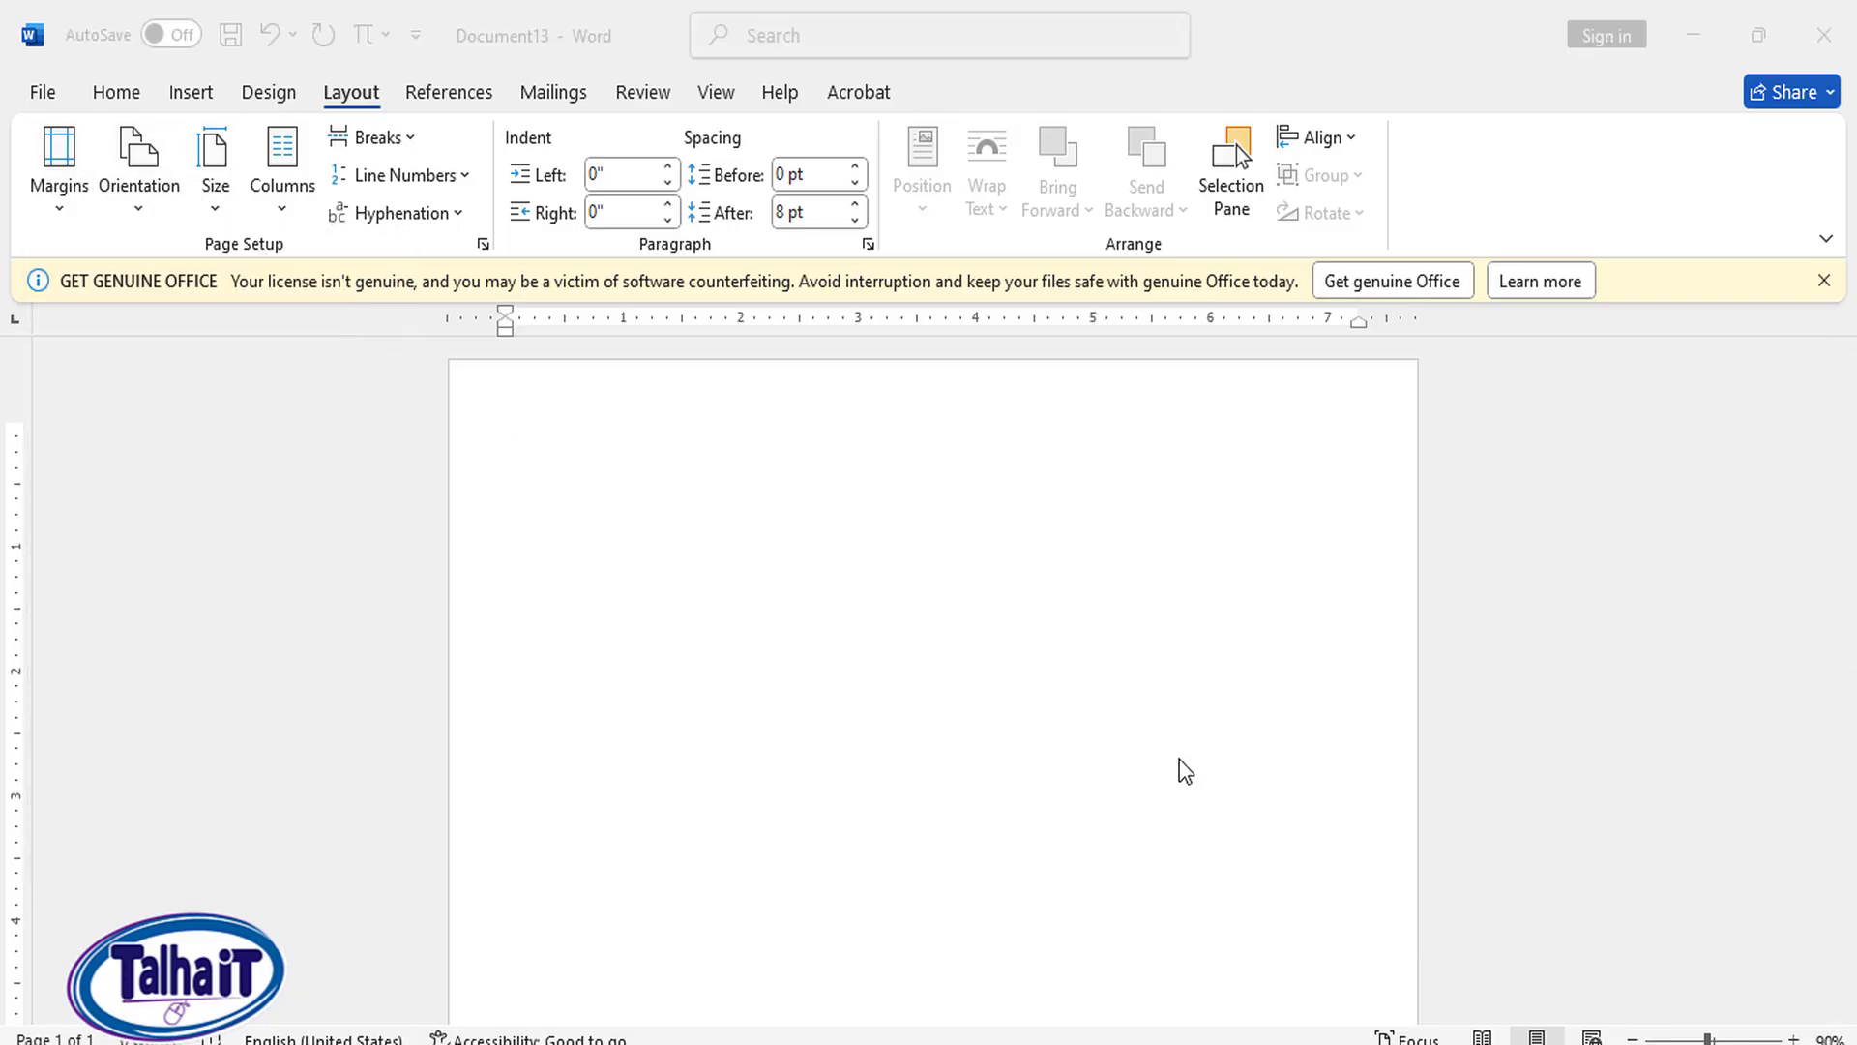
click(935, 563)
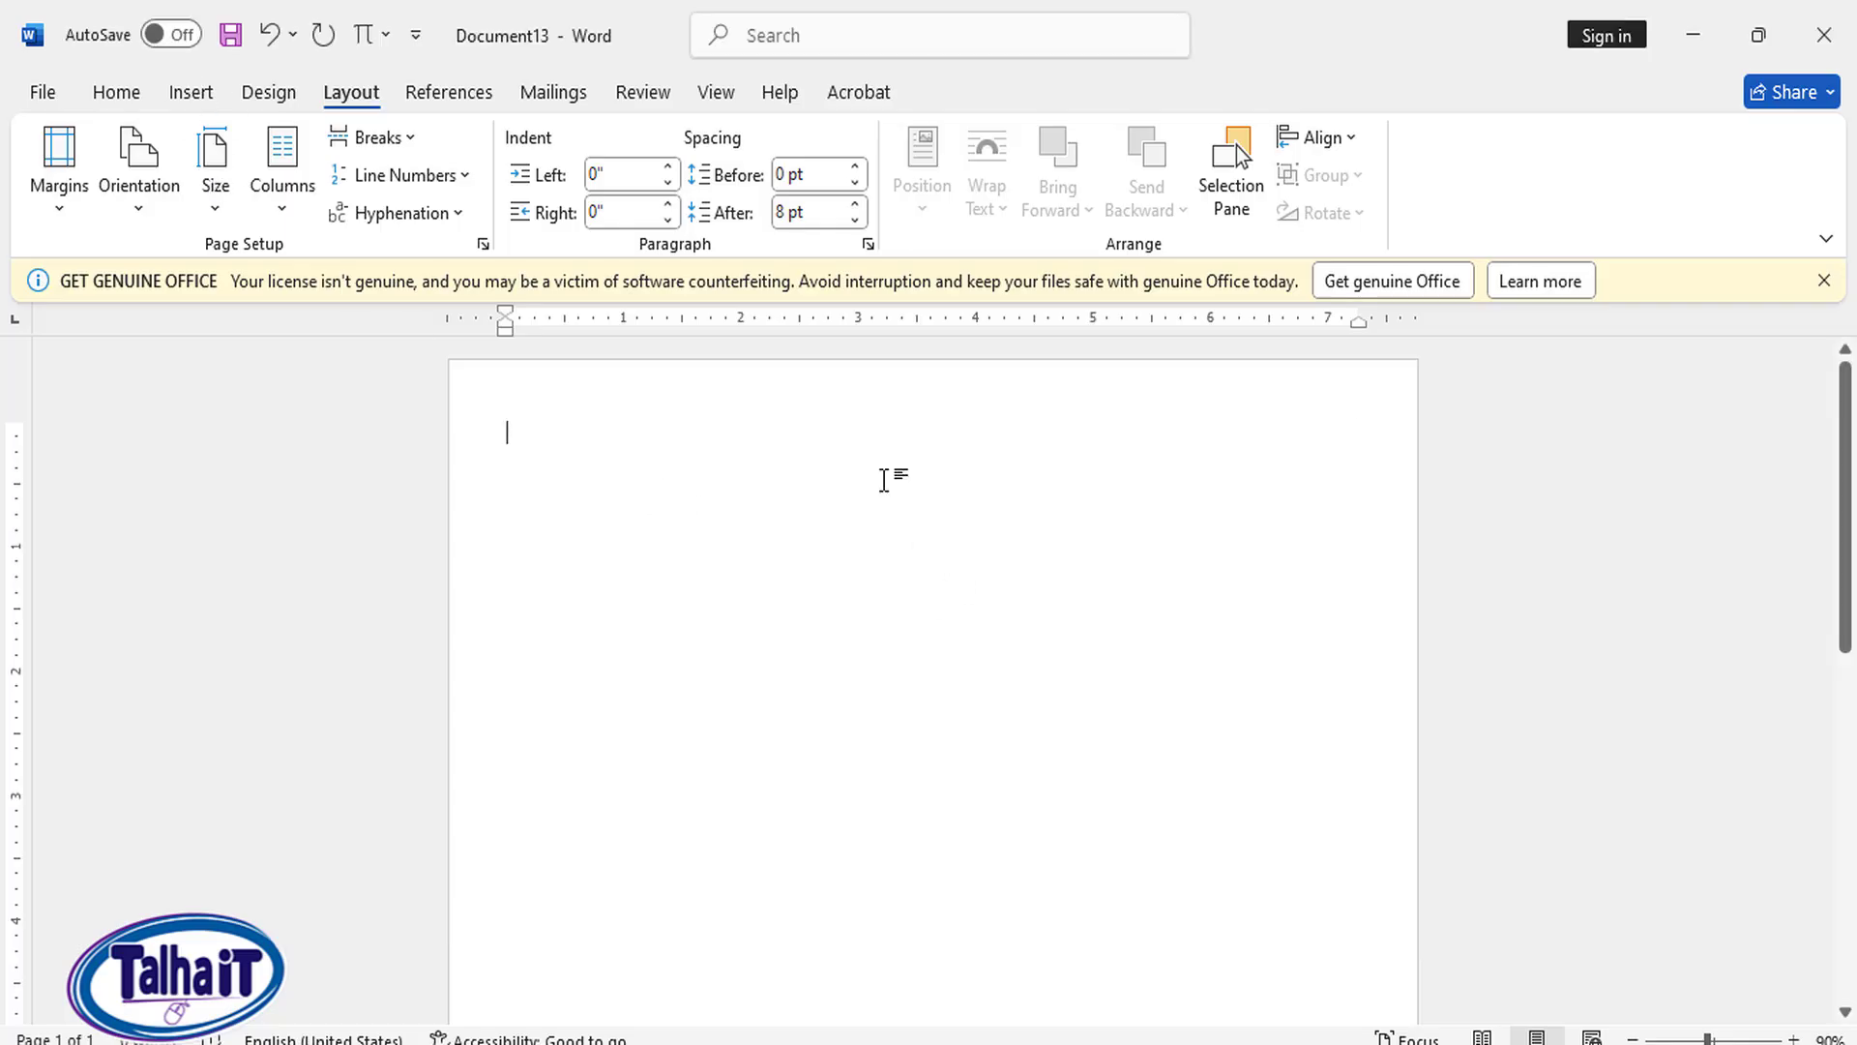
Step: Examine the finished assignment cover page in the other open document and return to the blank document
click(1695, 39)
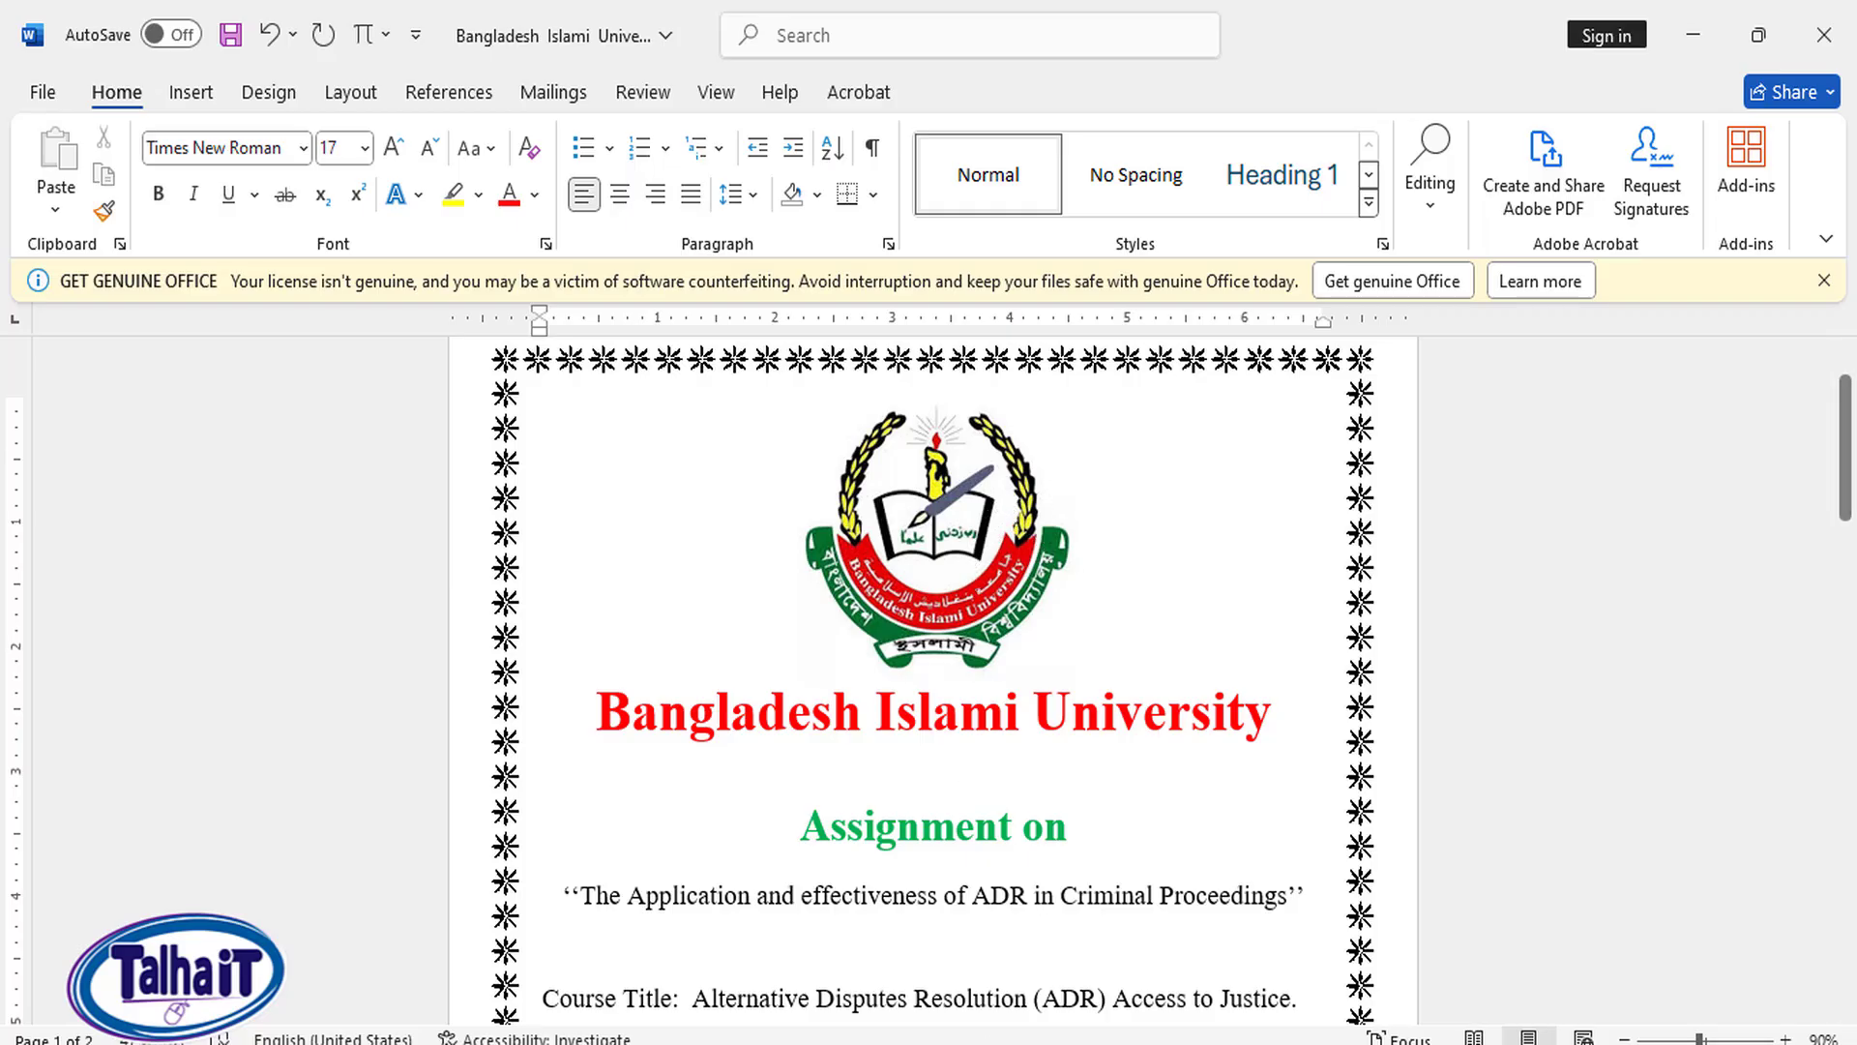
click(987, 983)
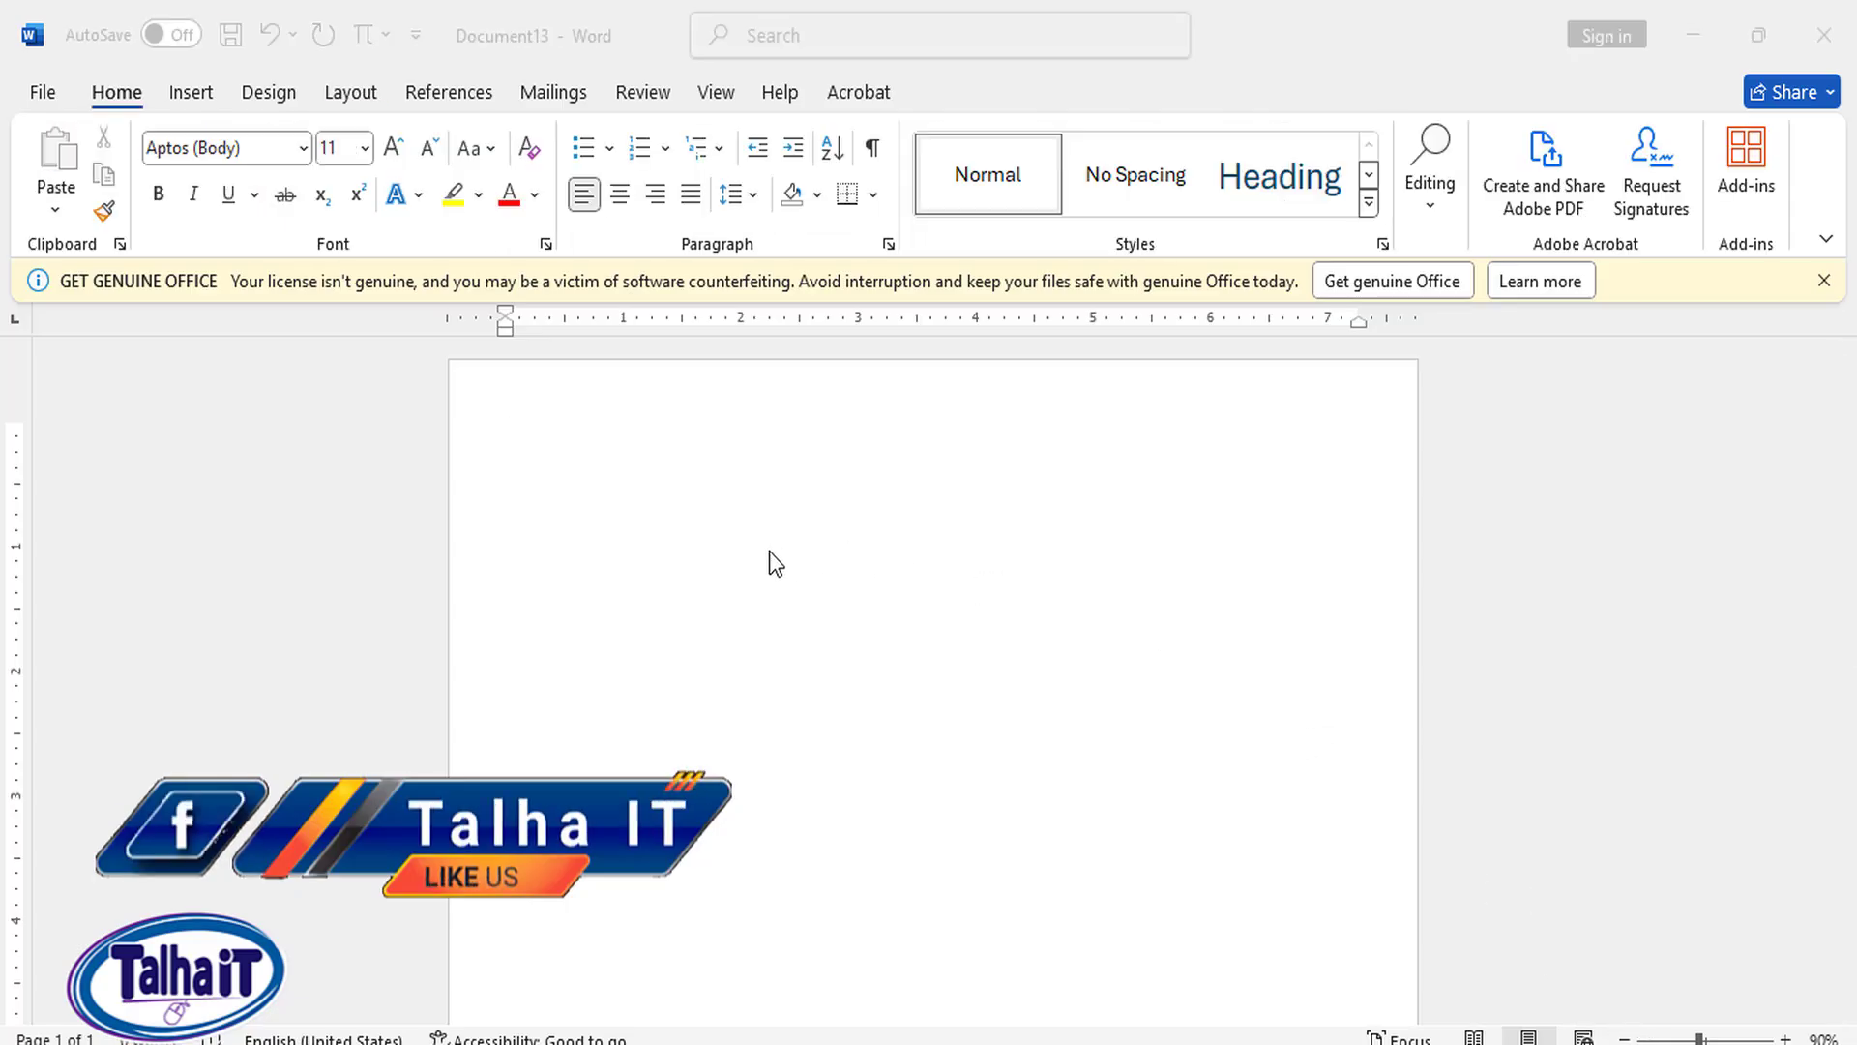
click(771, 552)
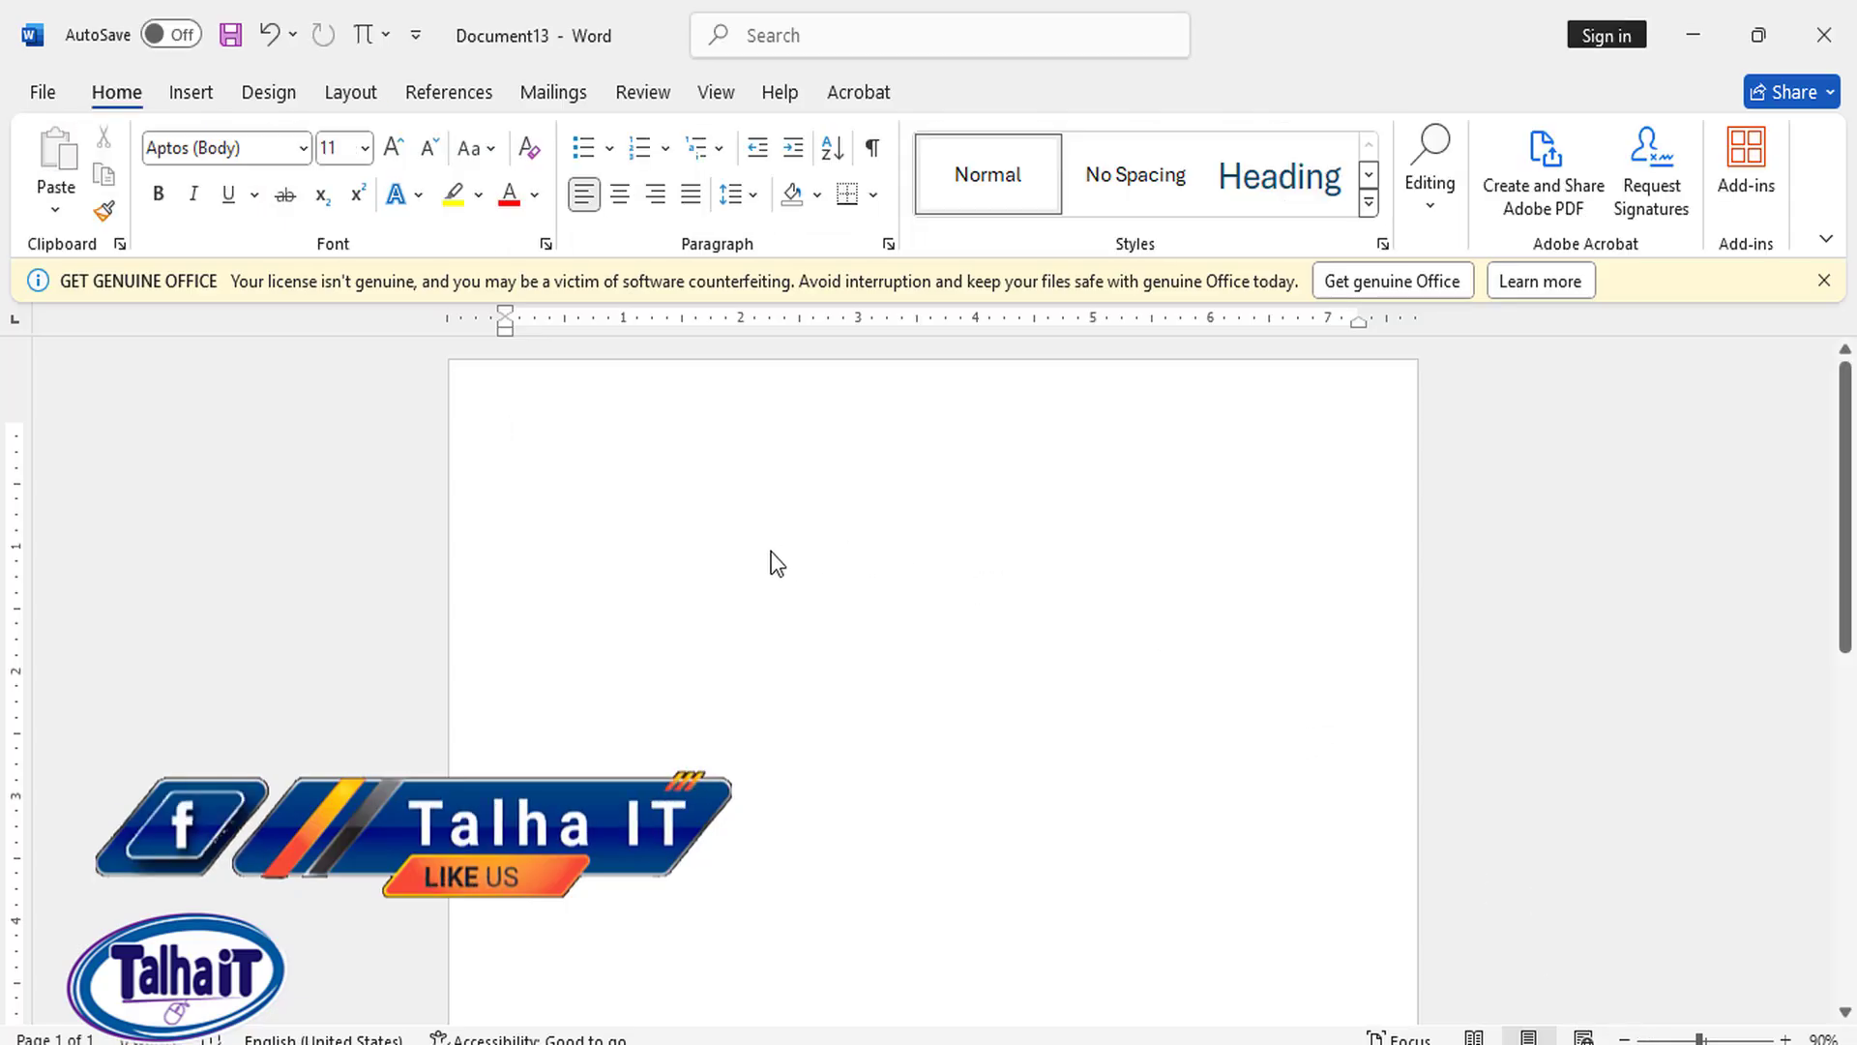
Step: Set the font size to 30 for the first line of the blank document
key(ctrl+bracketright)
key(ctrl+bracketright)
key(ctrl+bracketright)
key(ctrl+bracketright)
key(ctrl+bracketright)
key(ctrl+bracketright)
key(ctrl+bracketright)
key(ctrl+bracketright)
key(ctrl+bracketright)
key(ctrl+bracketright)
key(ctrl+bracketright)
key(ctrl+bracketright)
key(ctrl+bracketright)
key(ctrl+bracketright)
key(ctrl+bracketright)
key(ctrl+bracketright)
key(ctrl+bracketright)
key(ctrl+bracketright)
key(ctrl+bracketright)
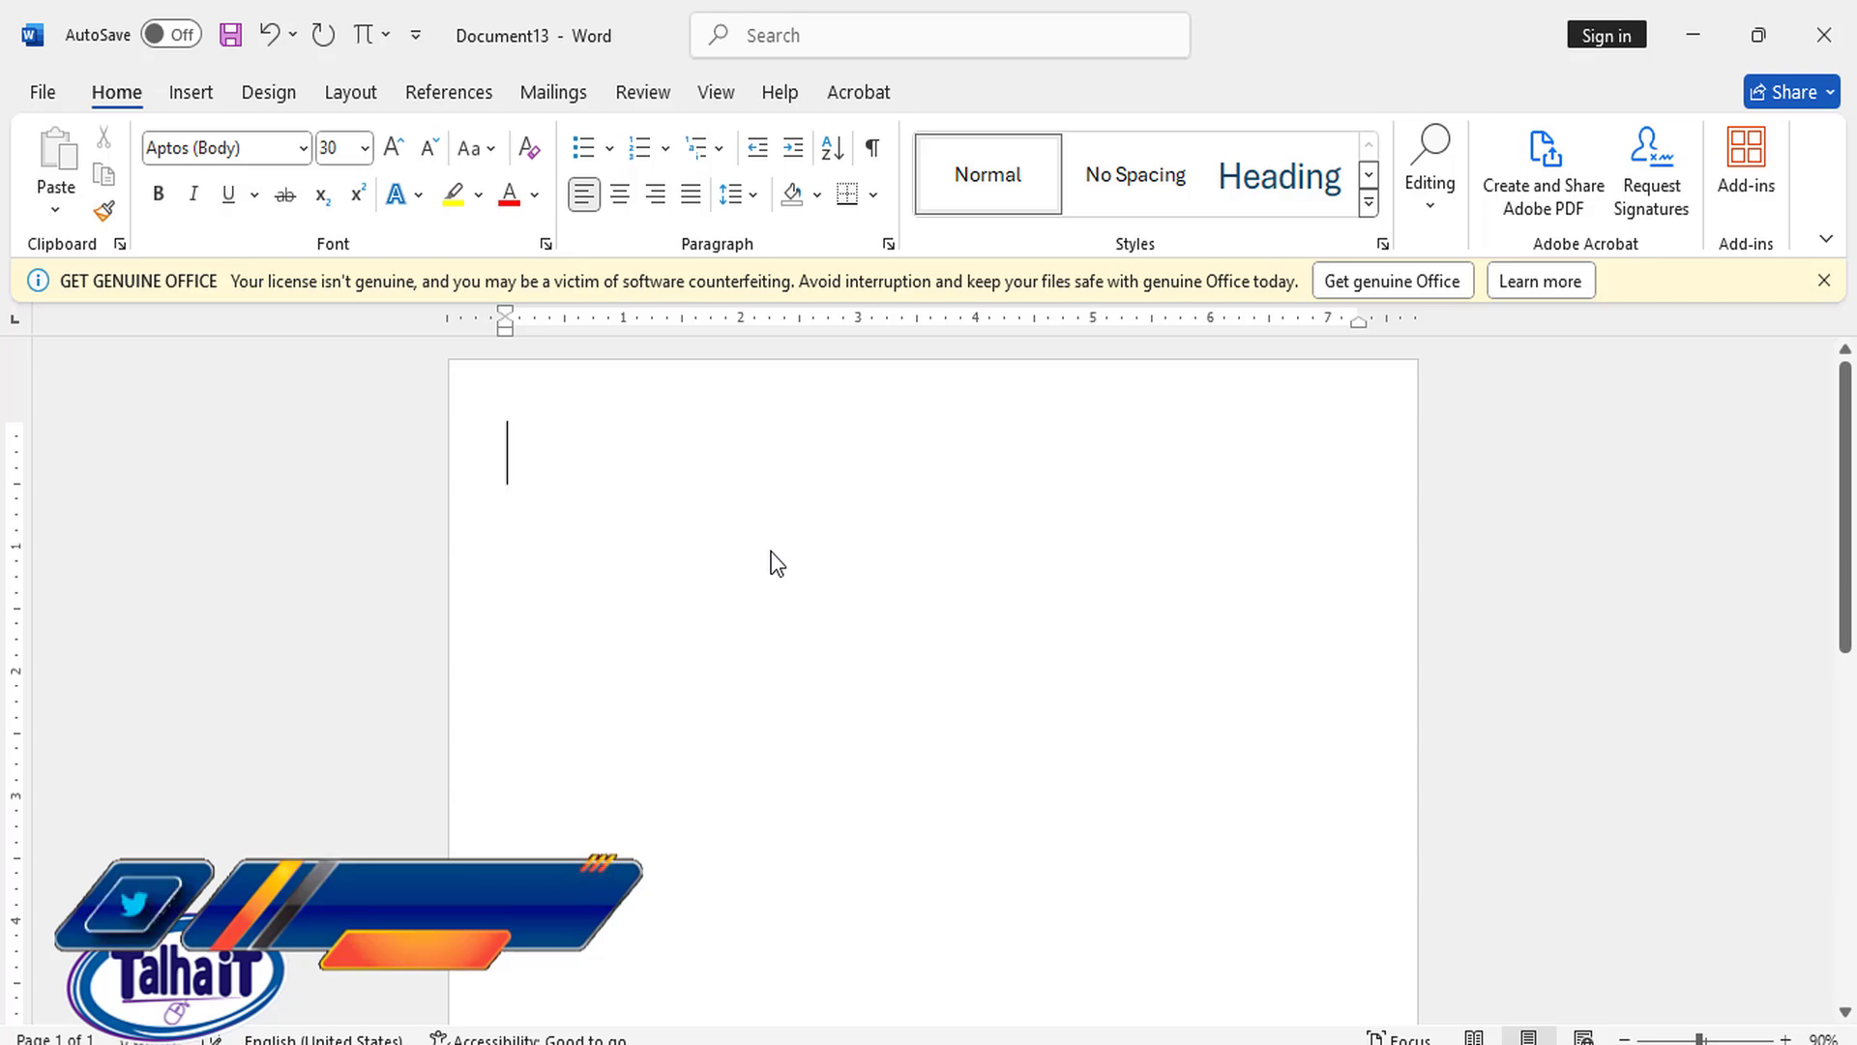
Step: Enter the title "Bangladesh Islami University" on the first line and centre it
text(Bangl)
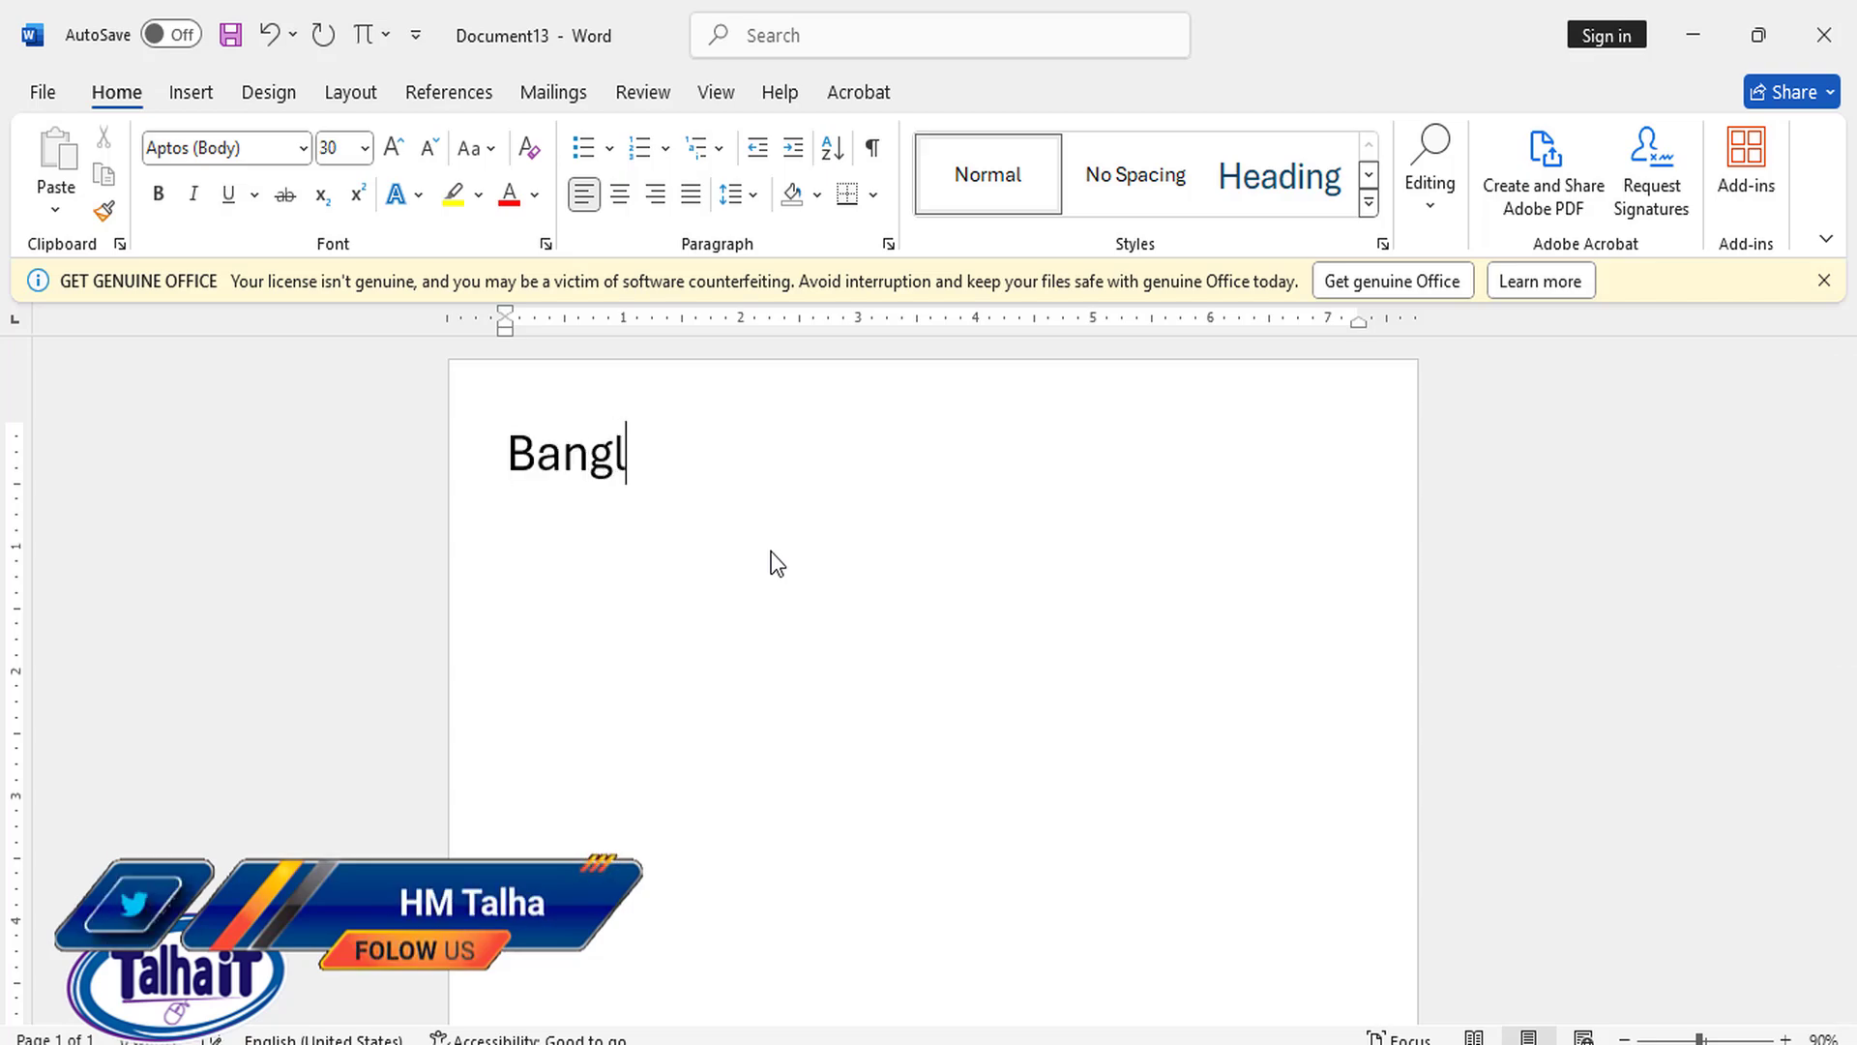
text(adesh Islami)
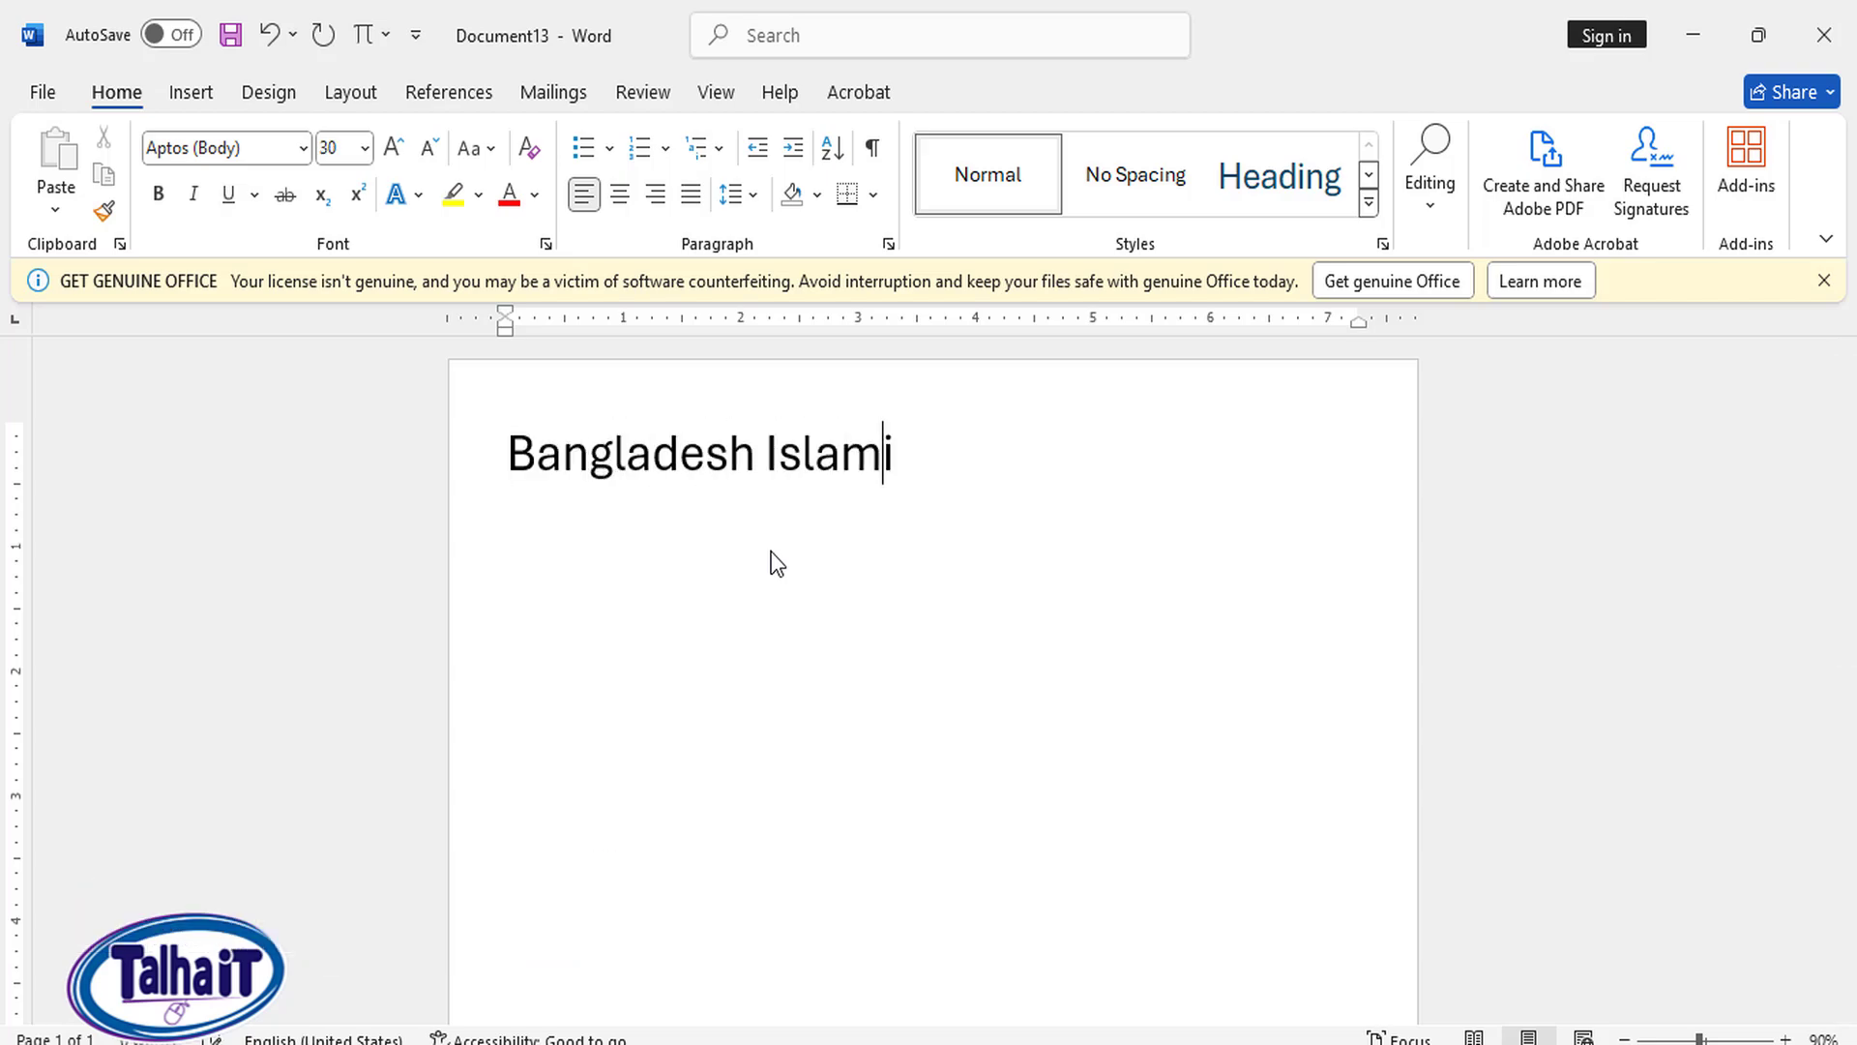
text( University)
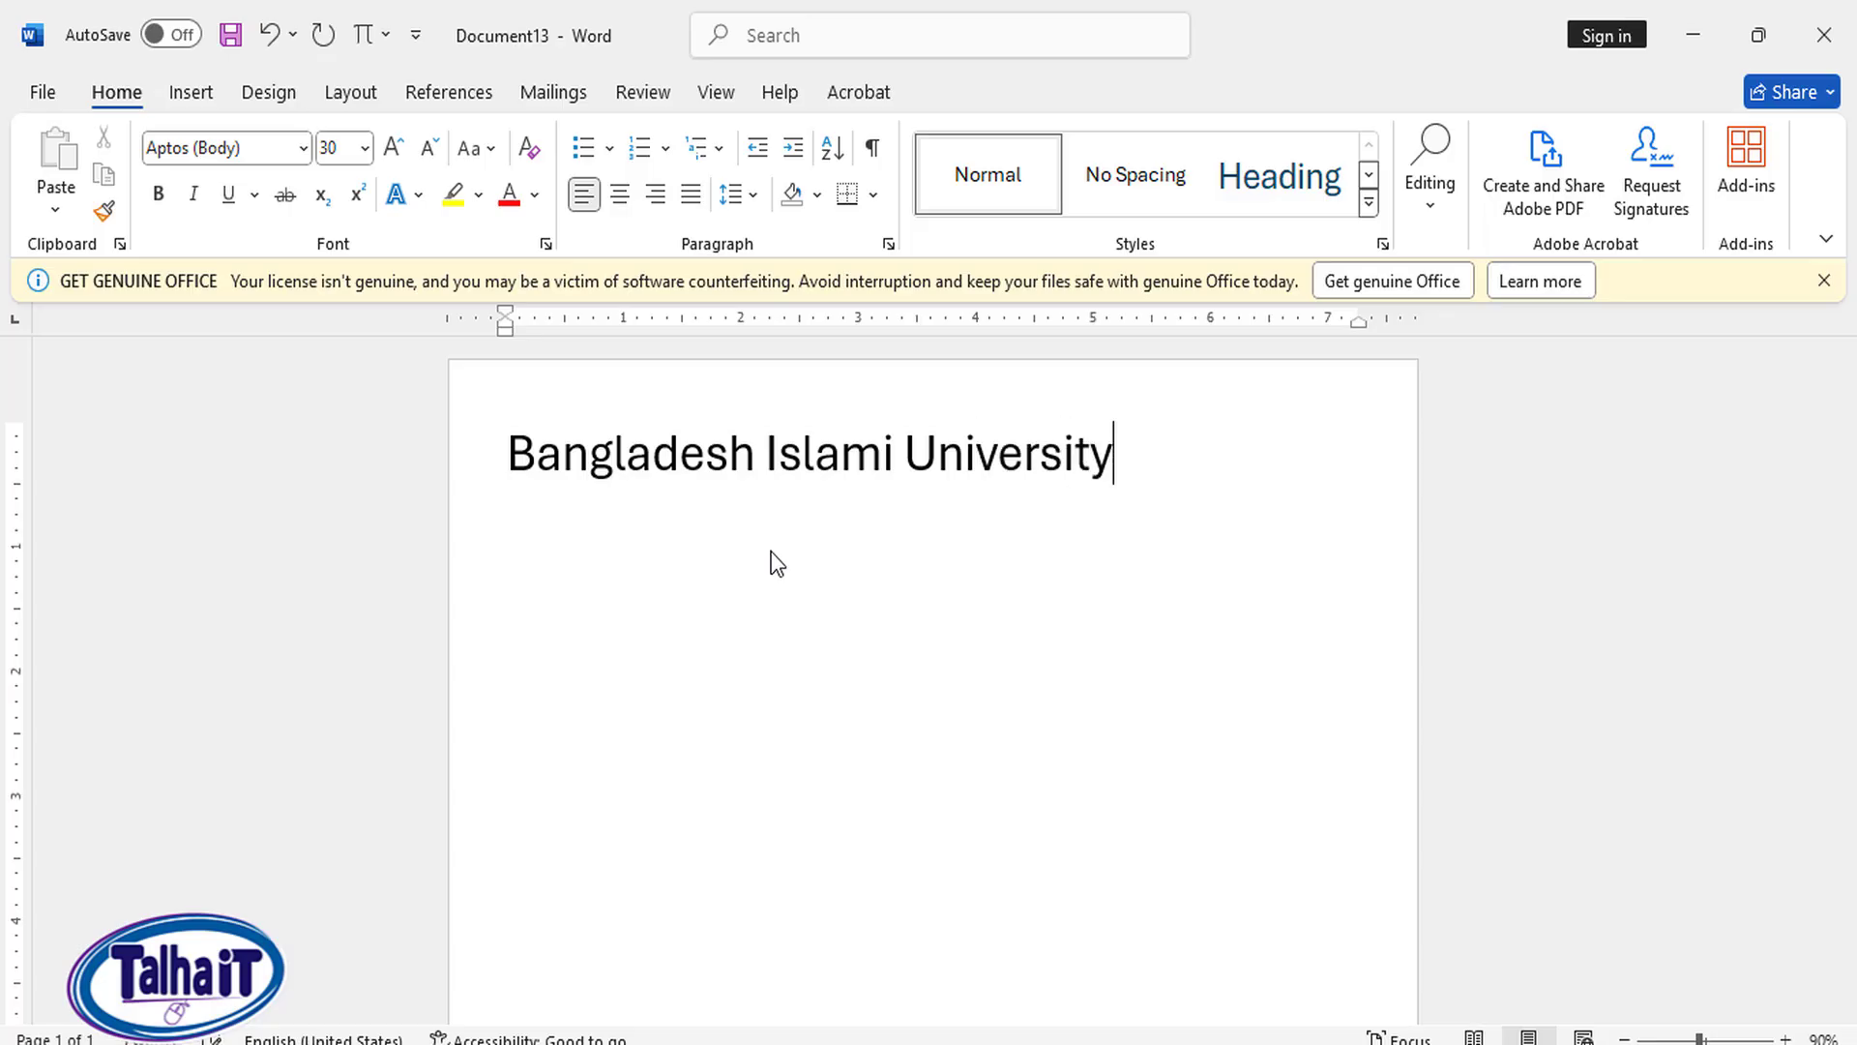
click(624, 199)
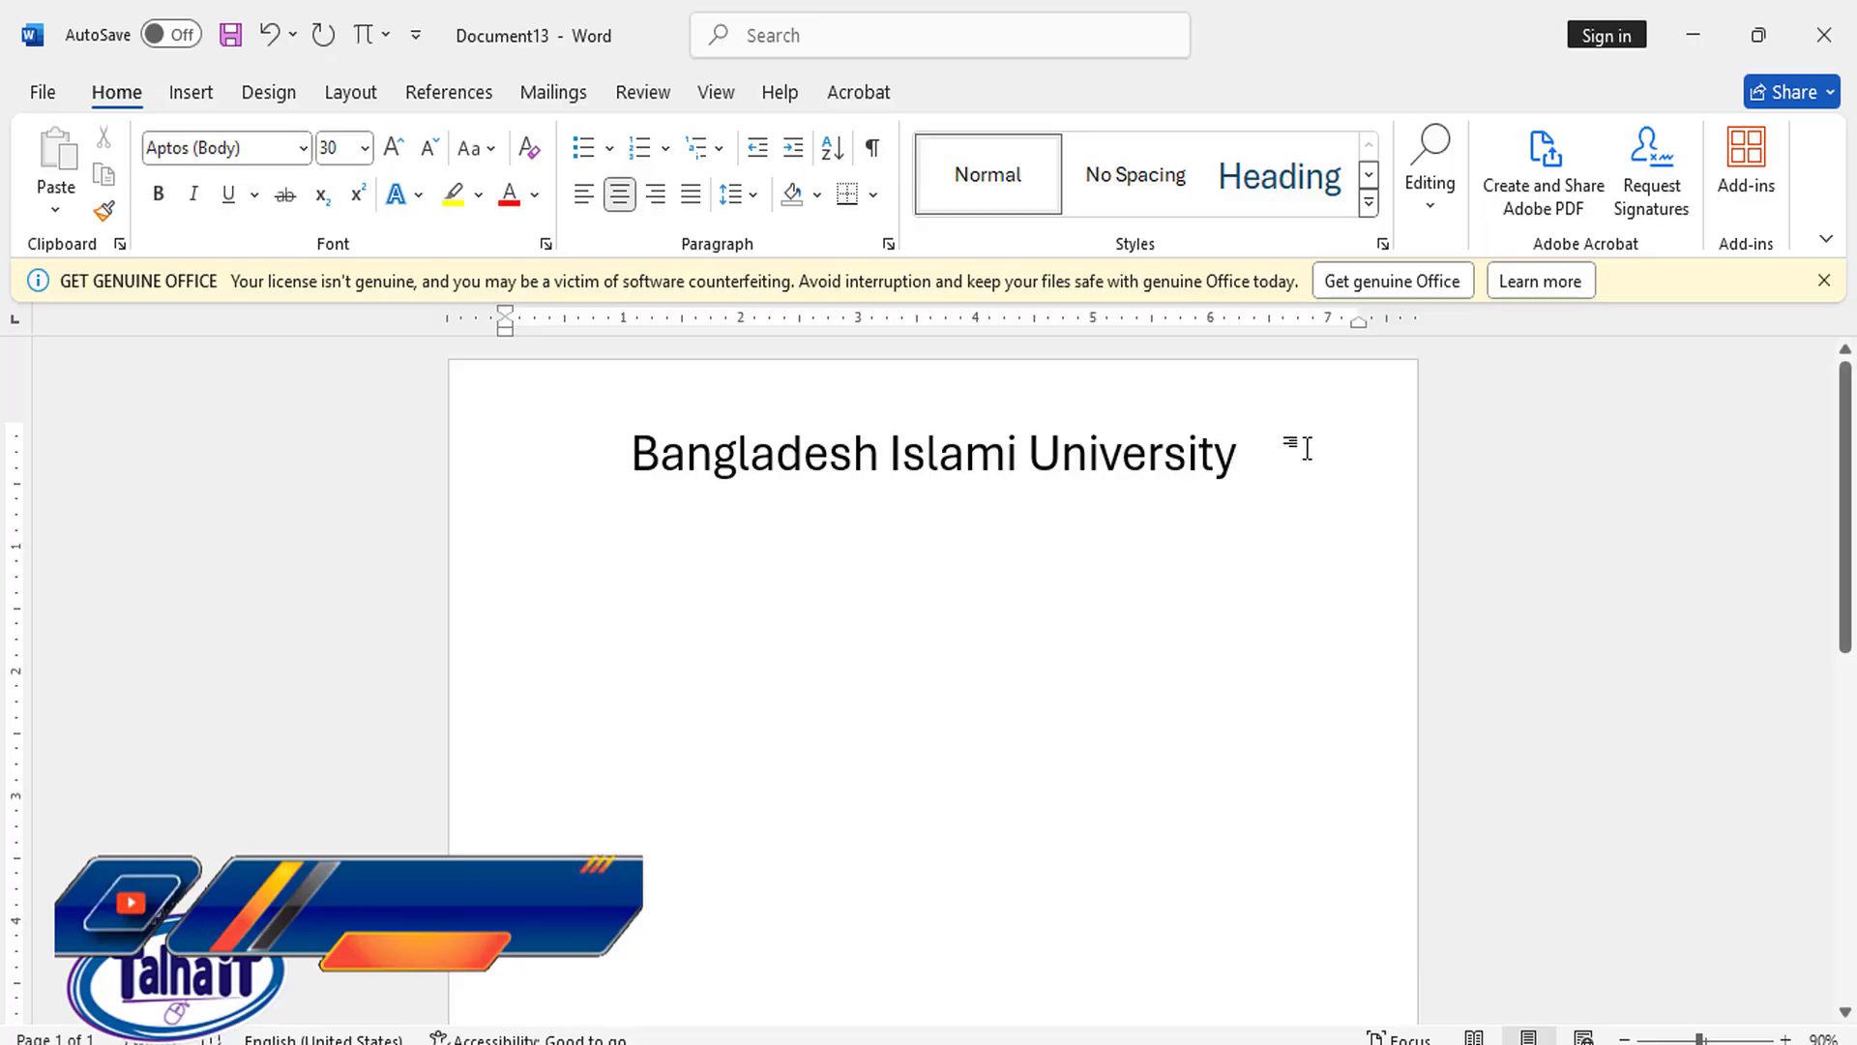
Step: Add a centred line reading "Assignment on" below the title, using the spelling suggestion to correct "Assignment"
key(Return)
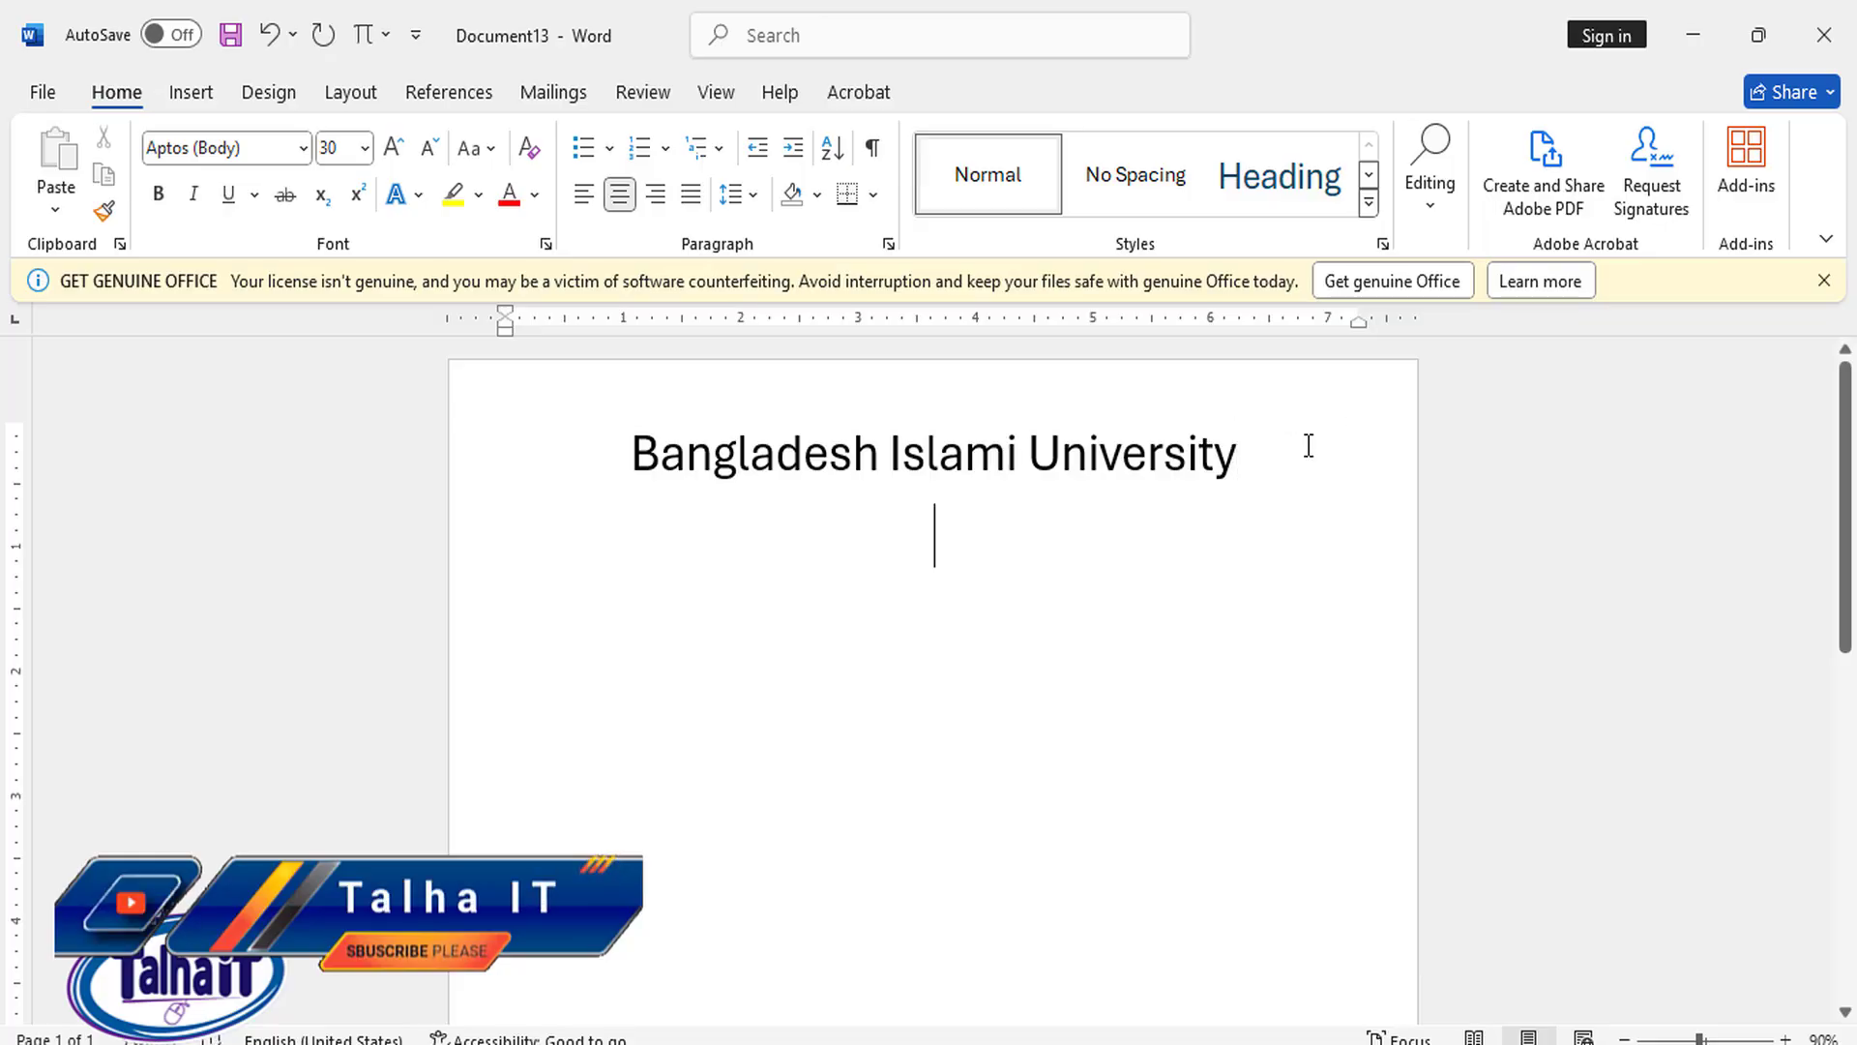
key(ctrl+l)
text(Assis)
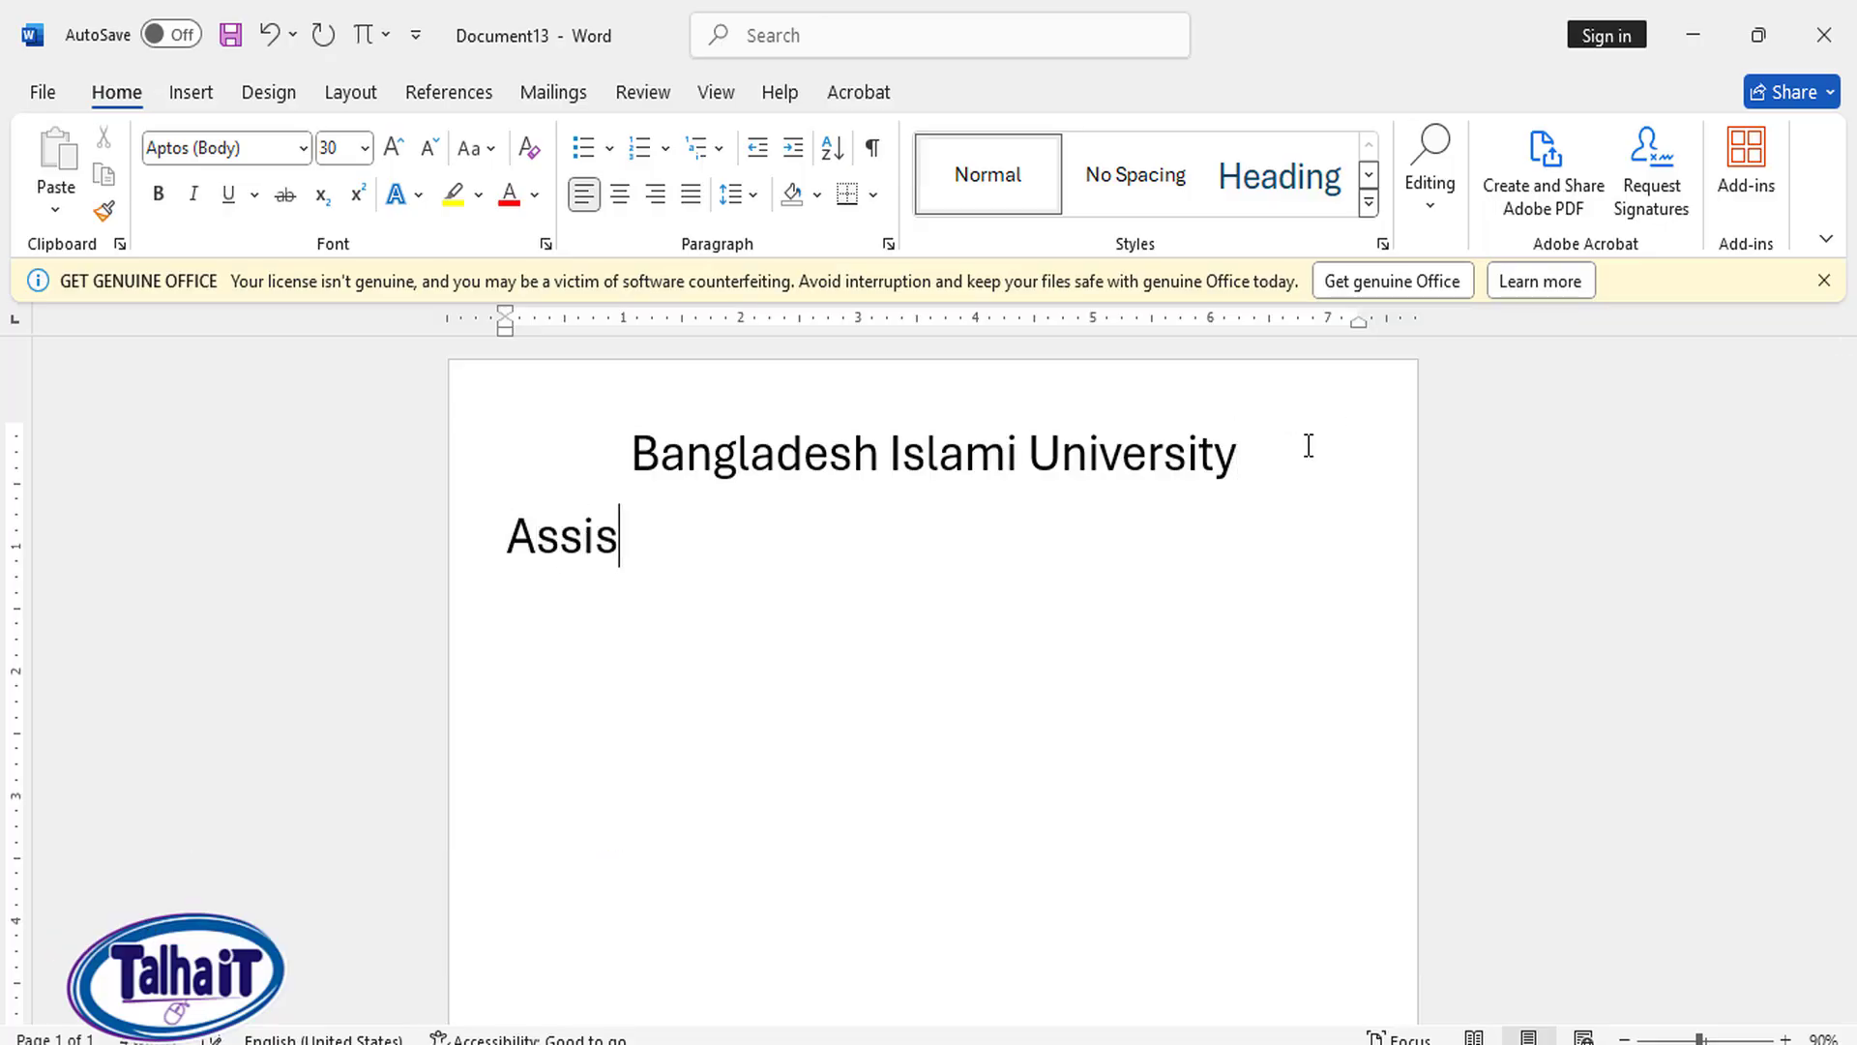
text(gment on)
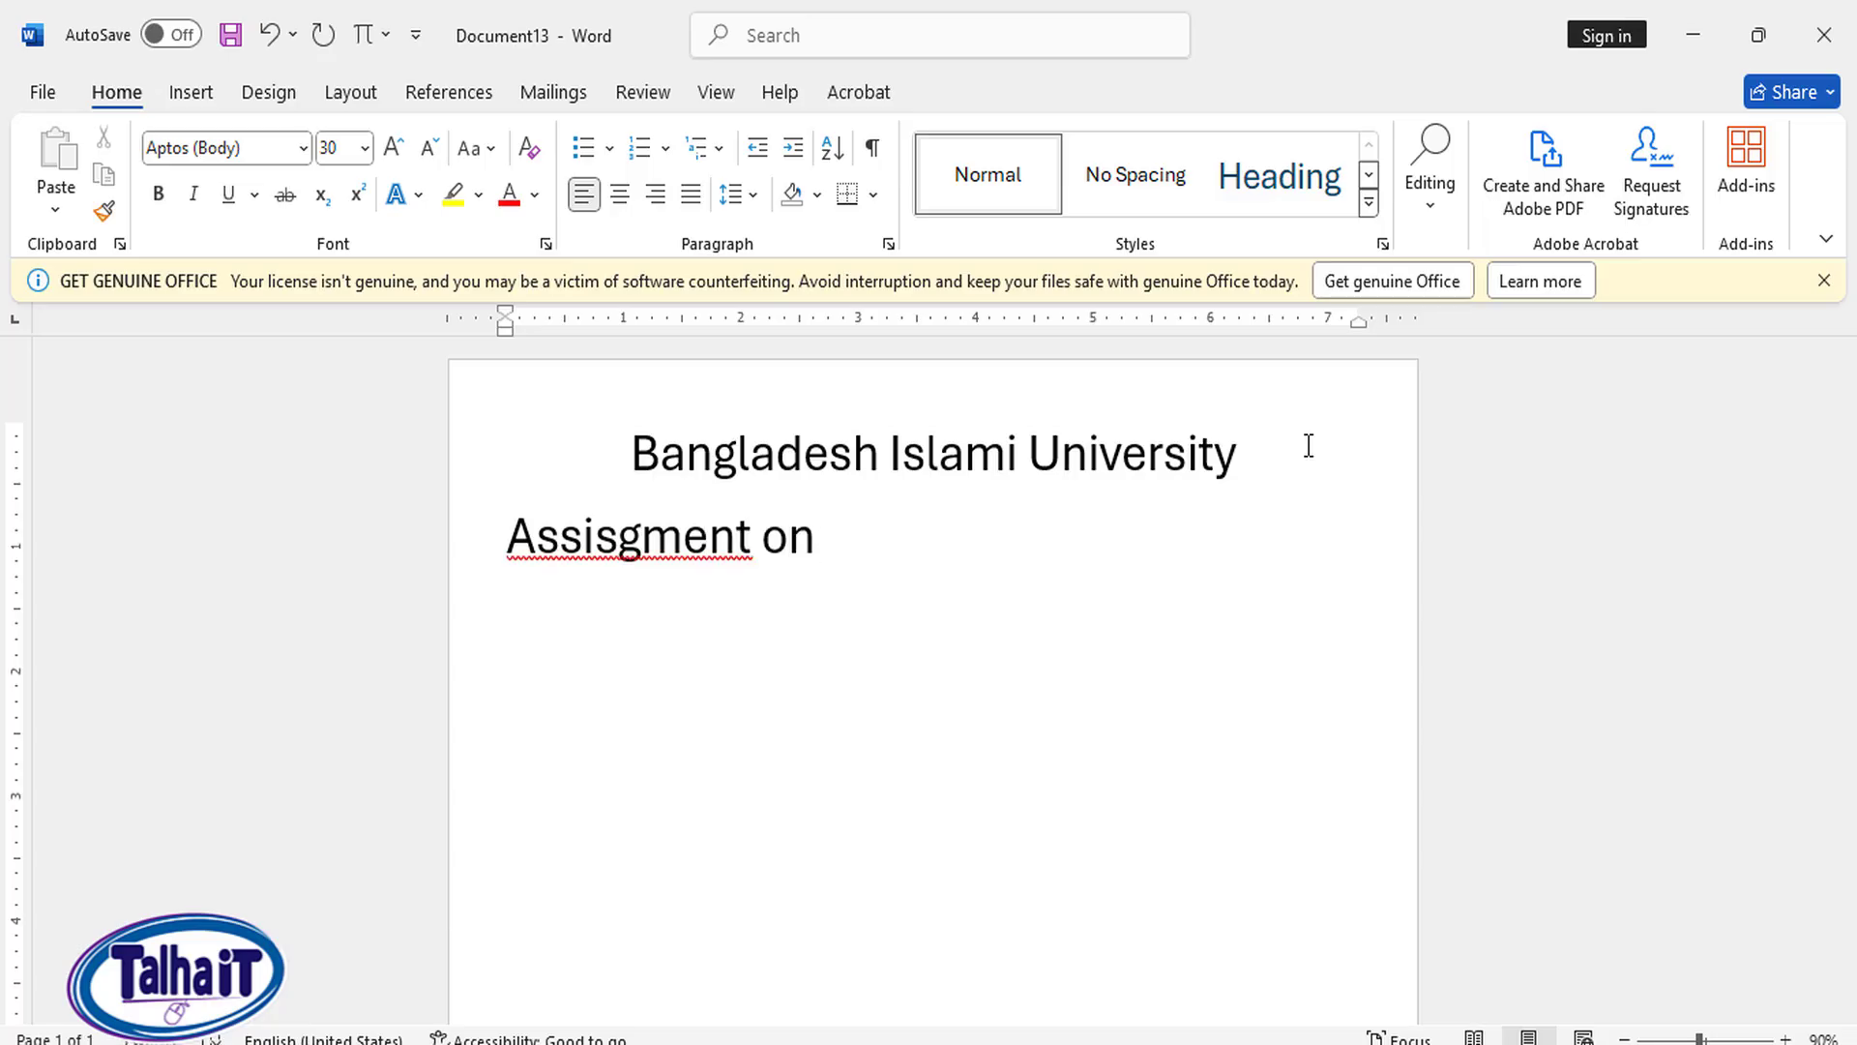
key(ctrl+e)
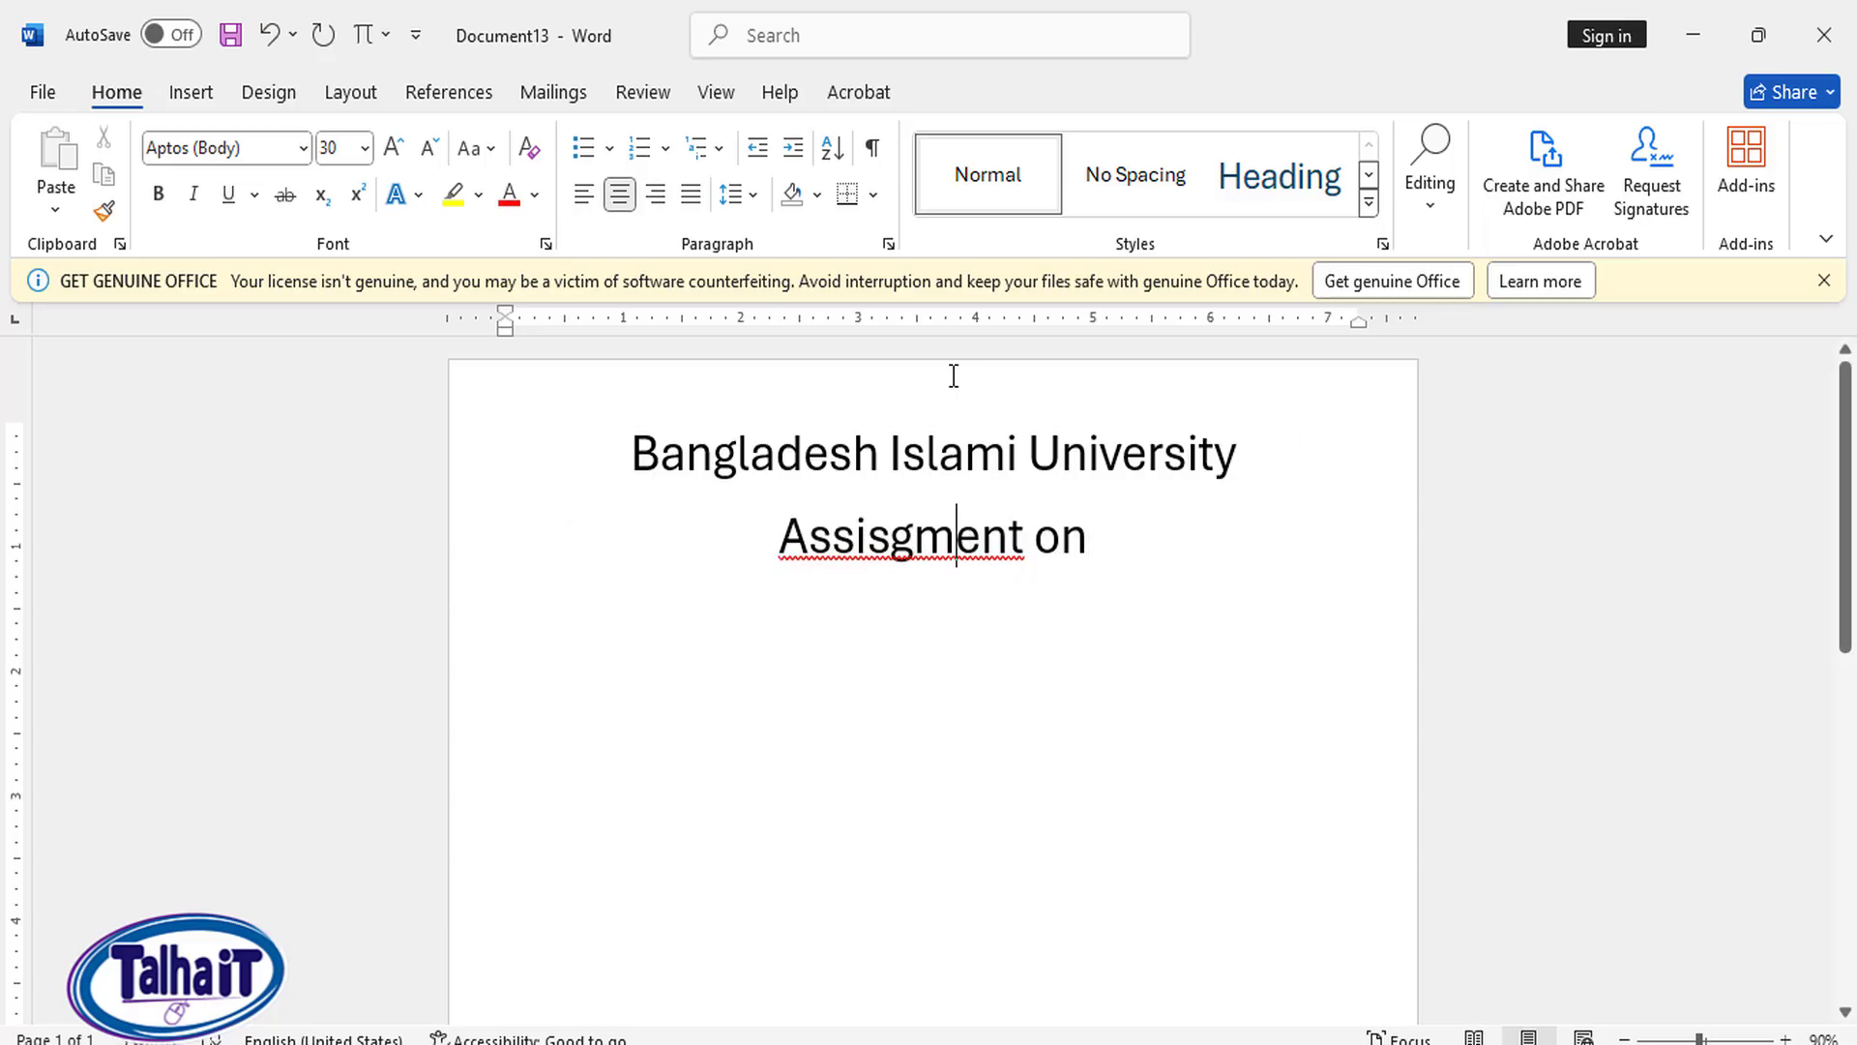
key(shift+F10)
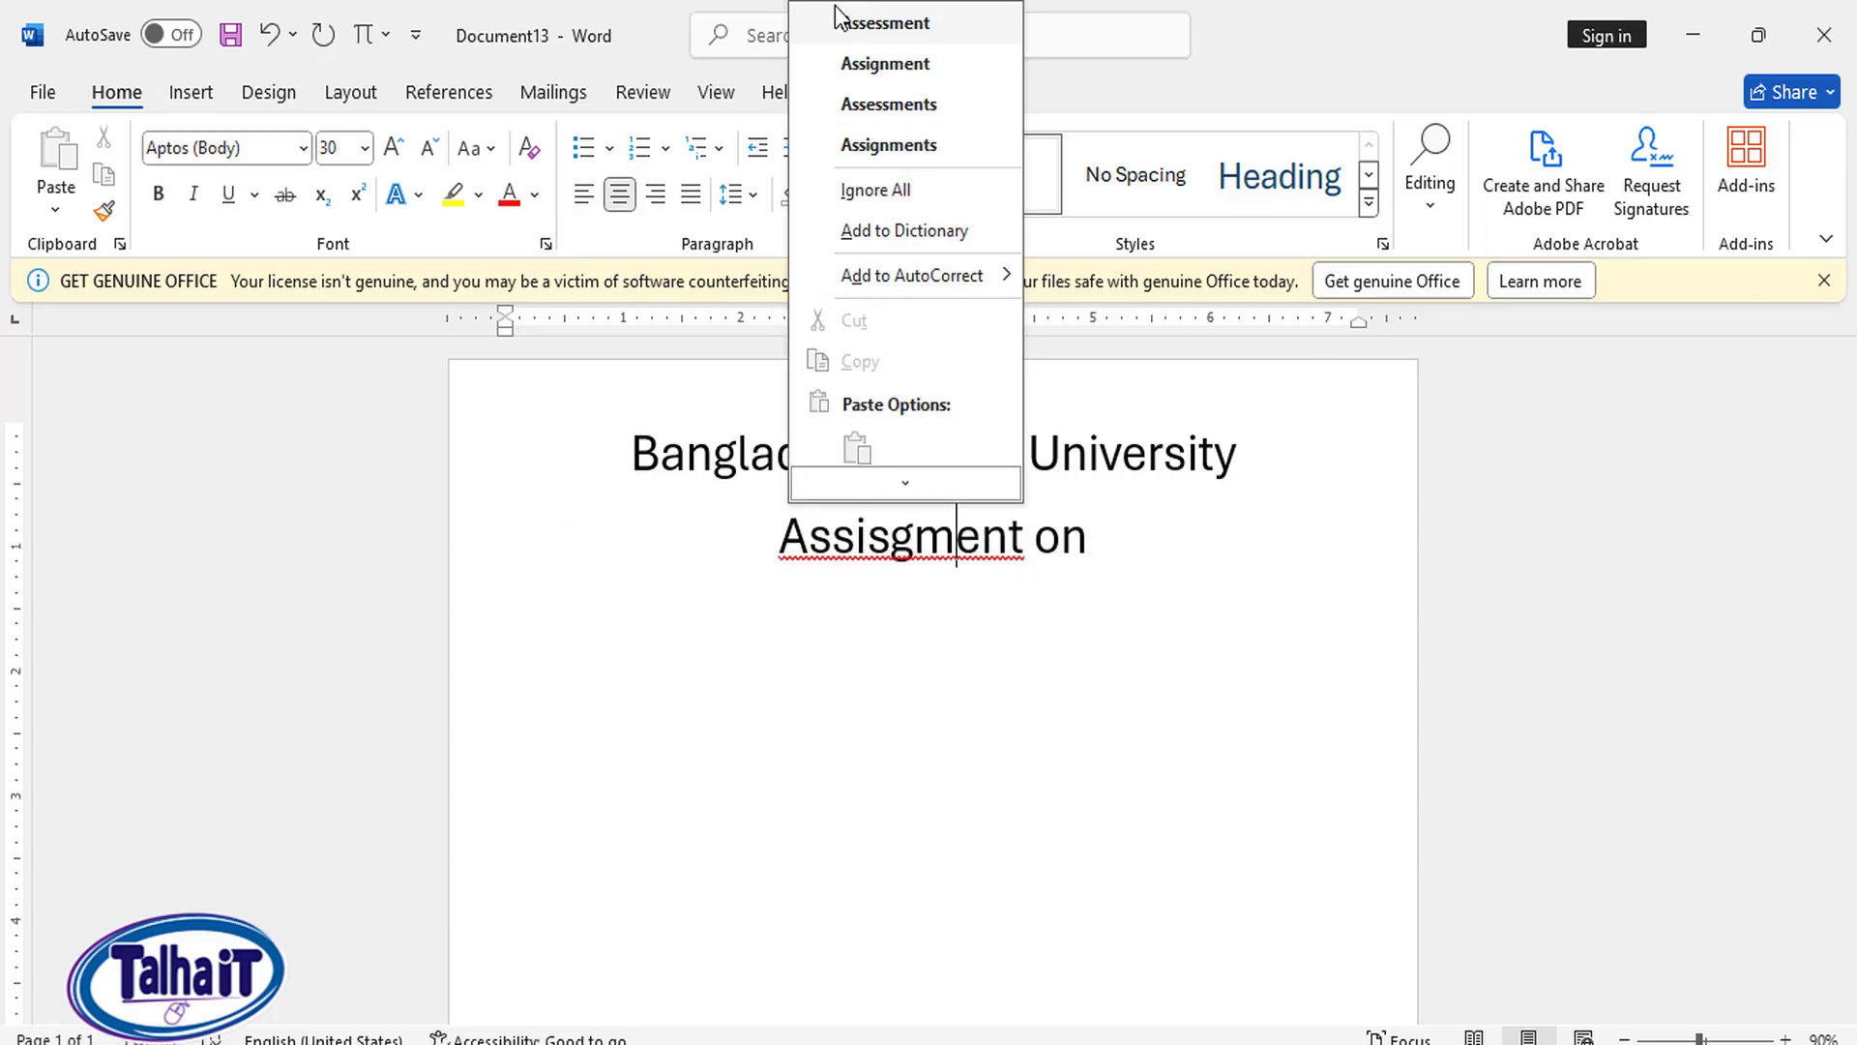
click(935, 62)
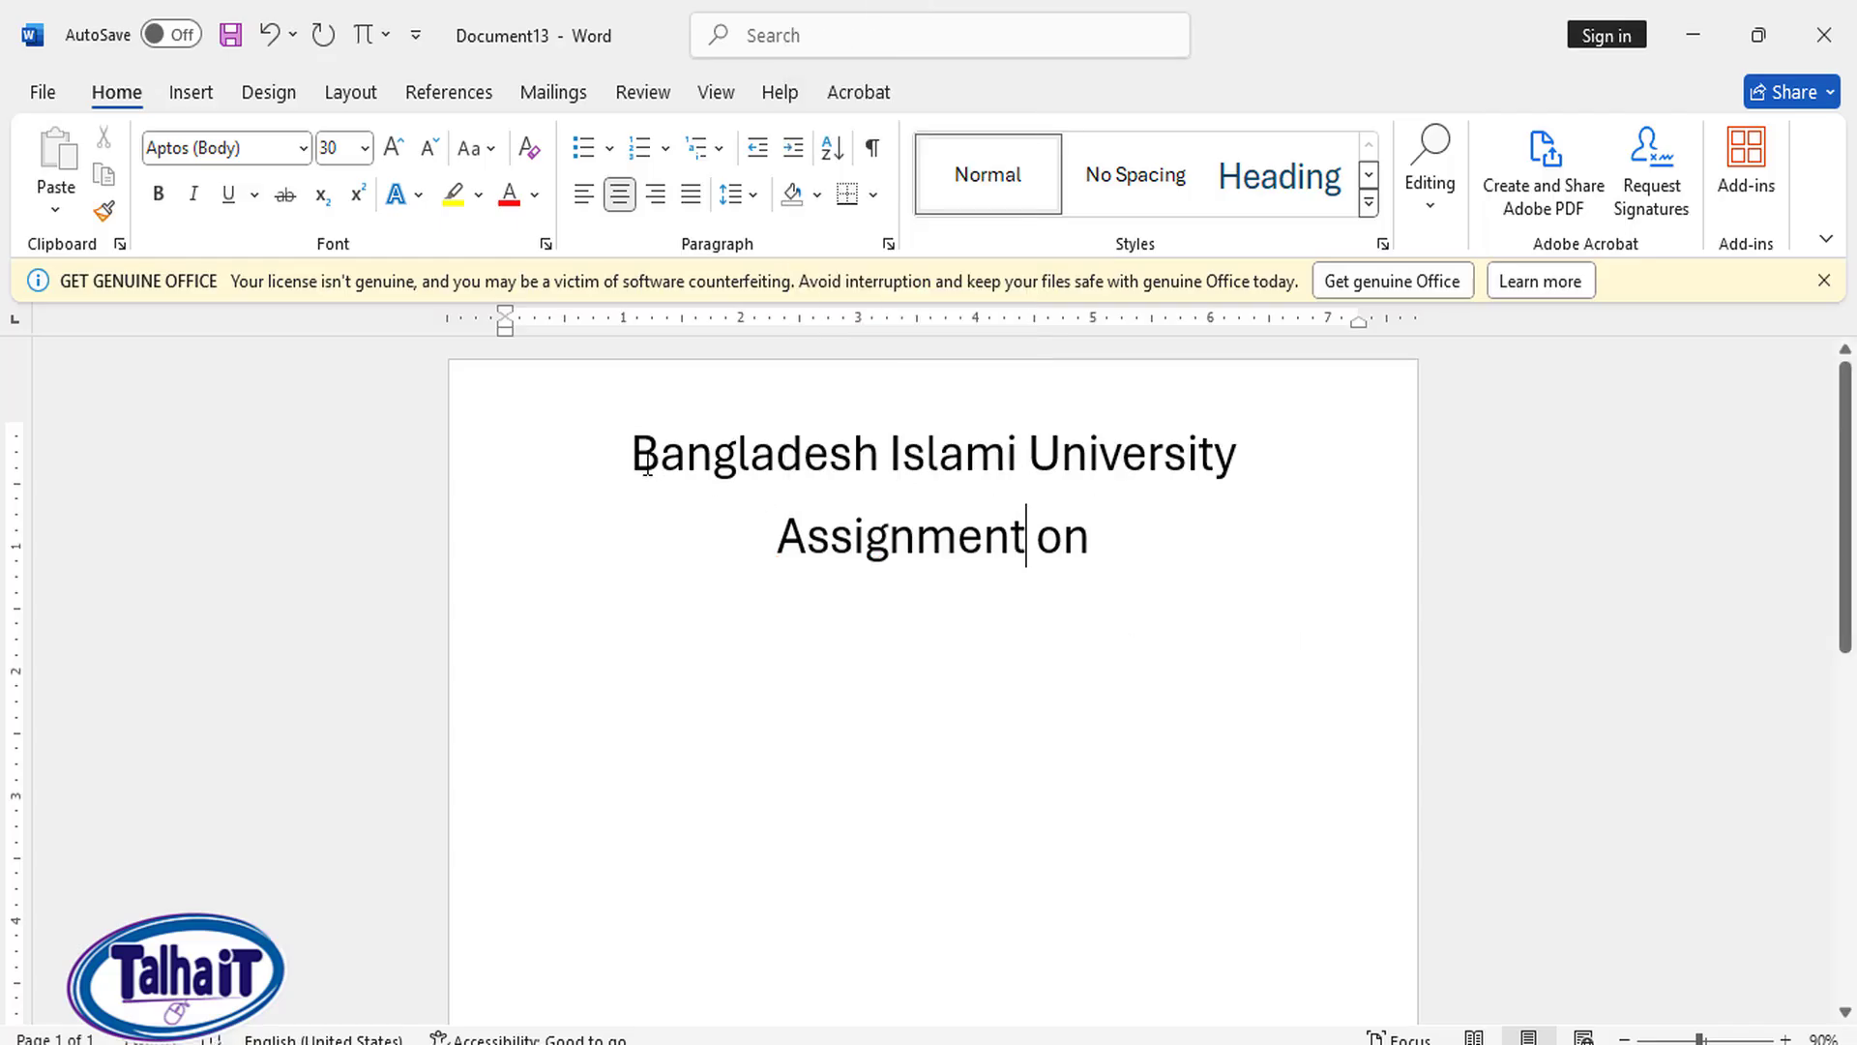
Step: Add two blank lines above the title and insert the logo picture "images" from the Downloads folder on the first line
key(Return)
key(Return)
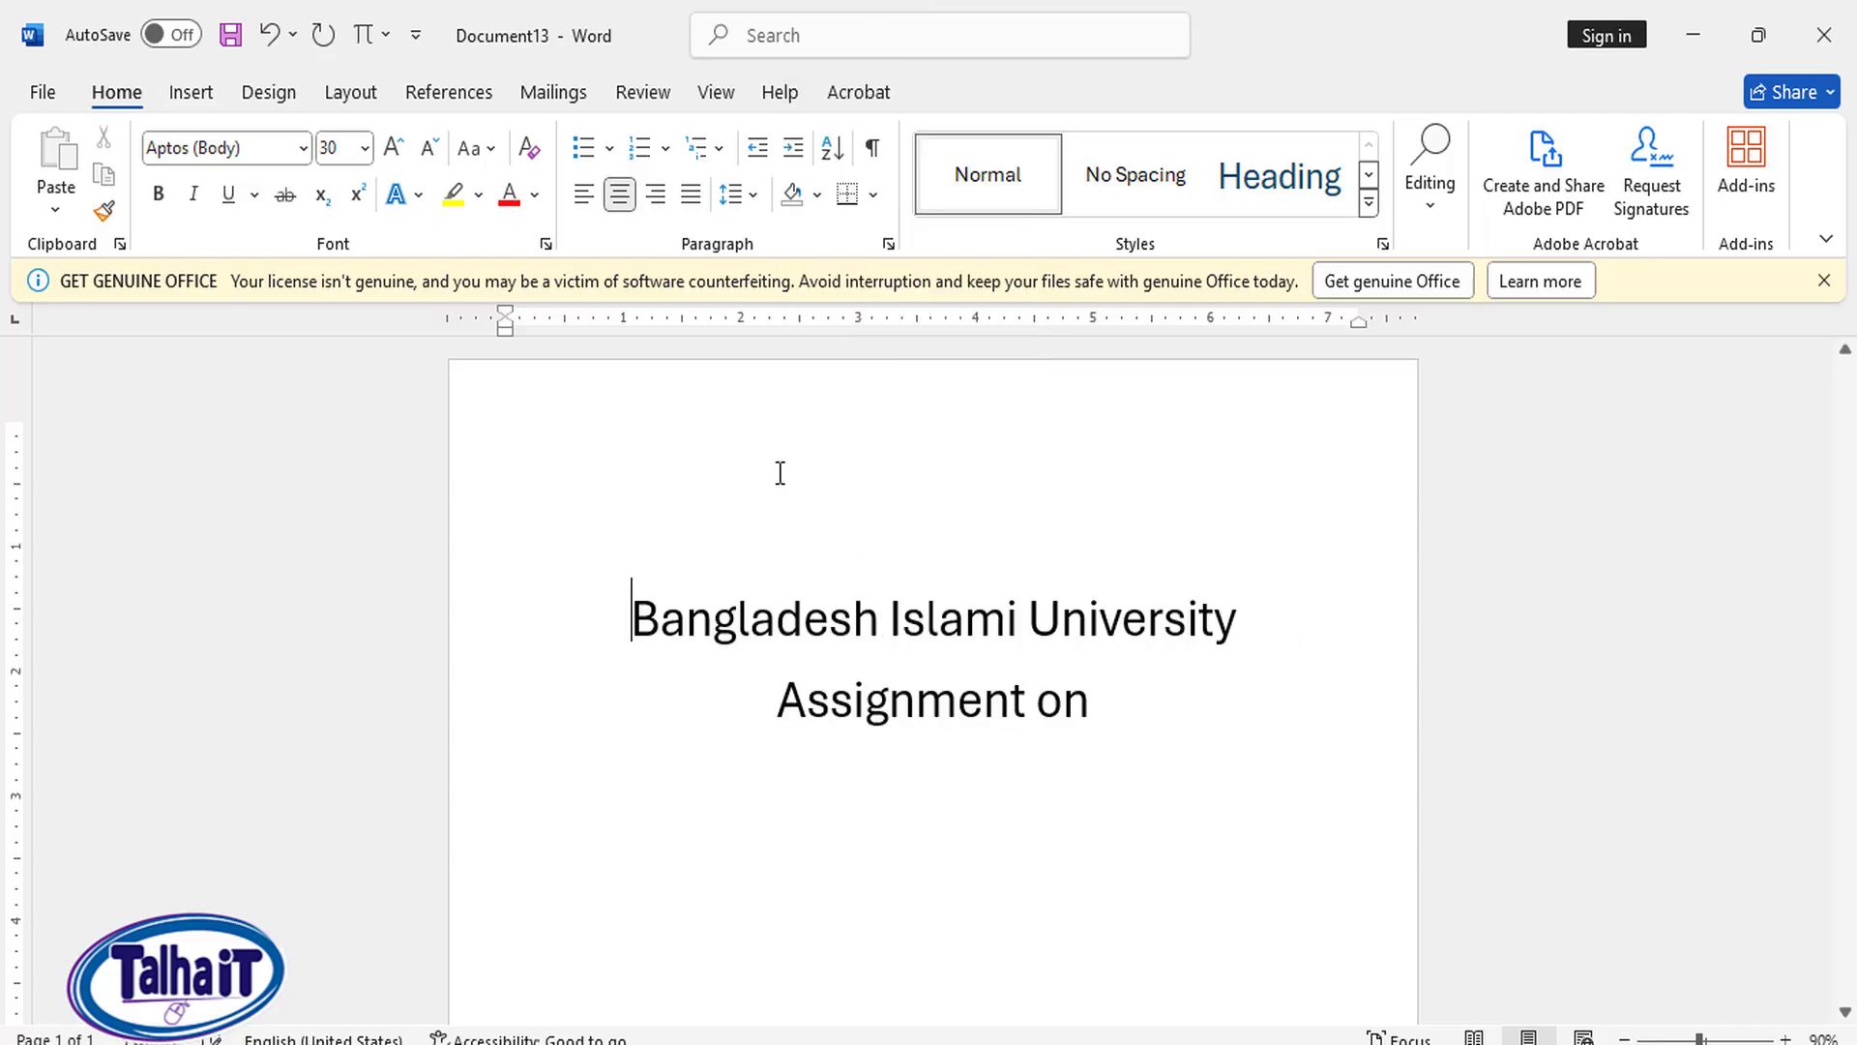
click(829, 456)
click(203, 92)
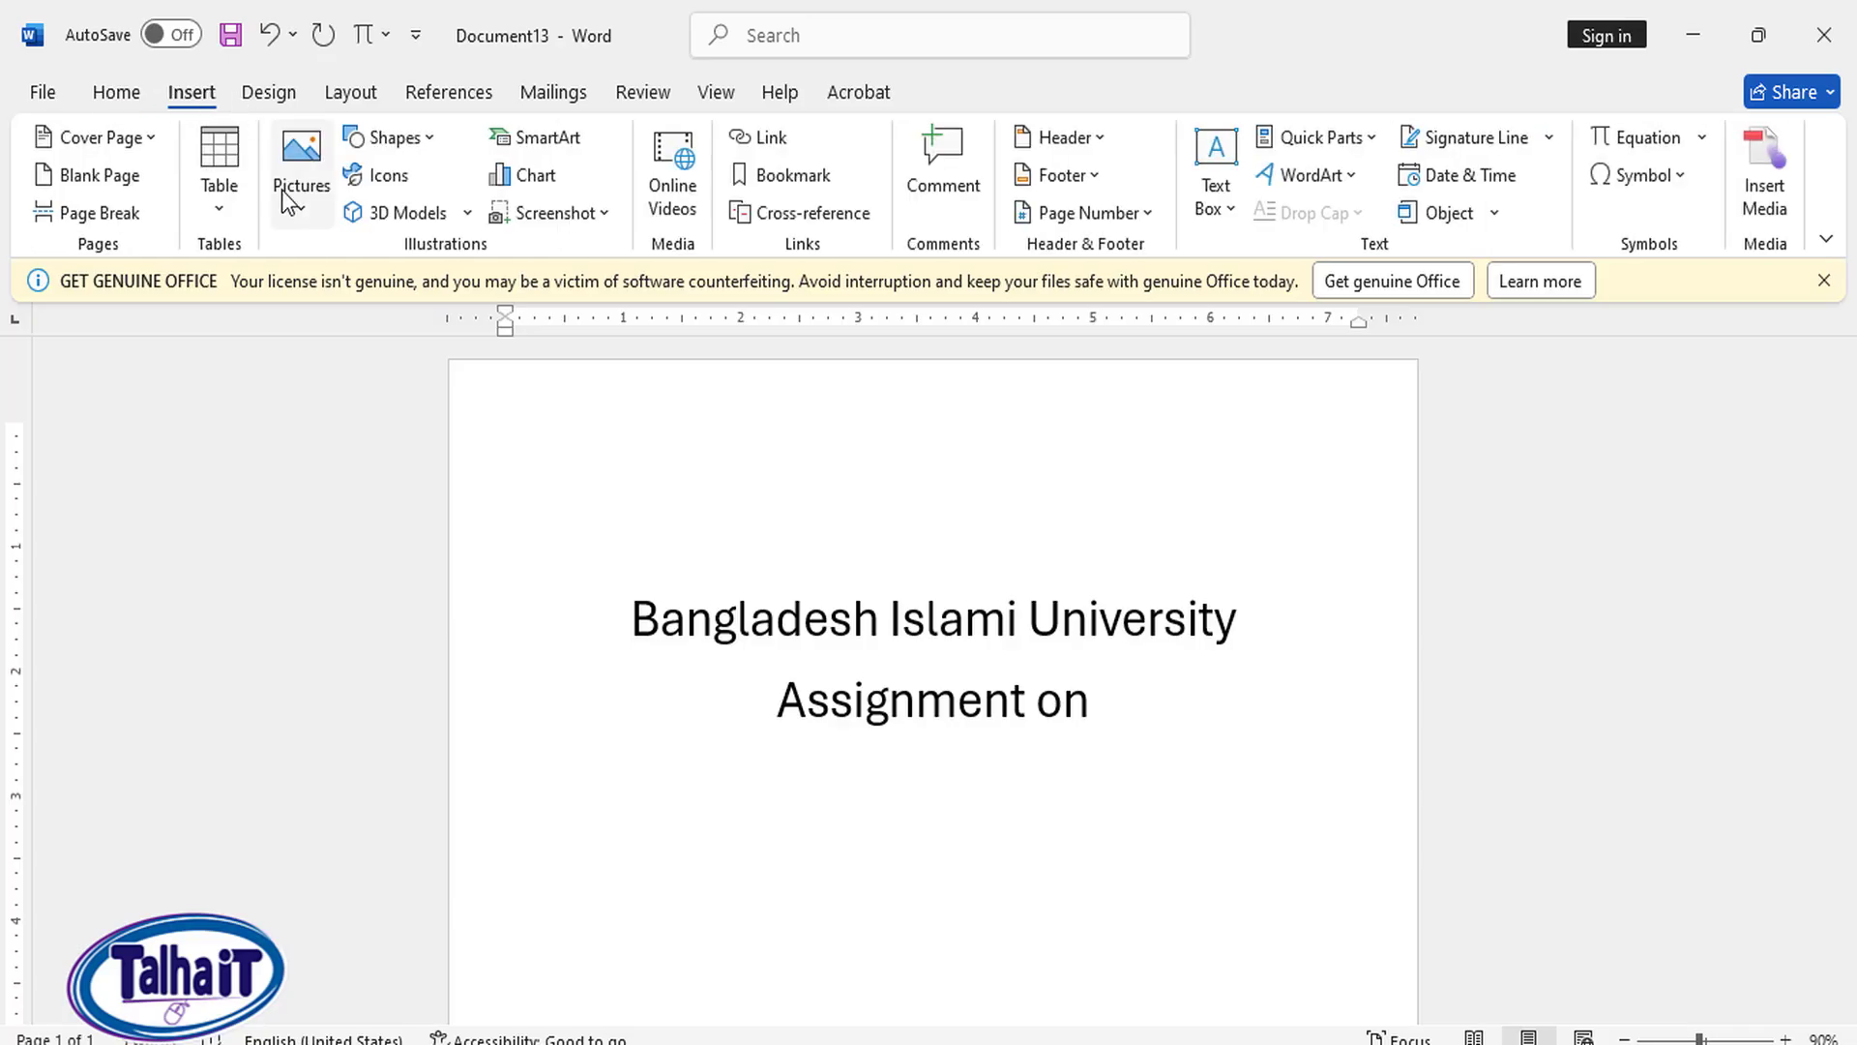
click(300, 209)
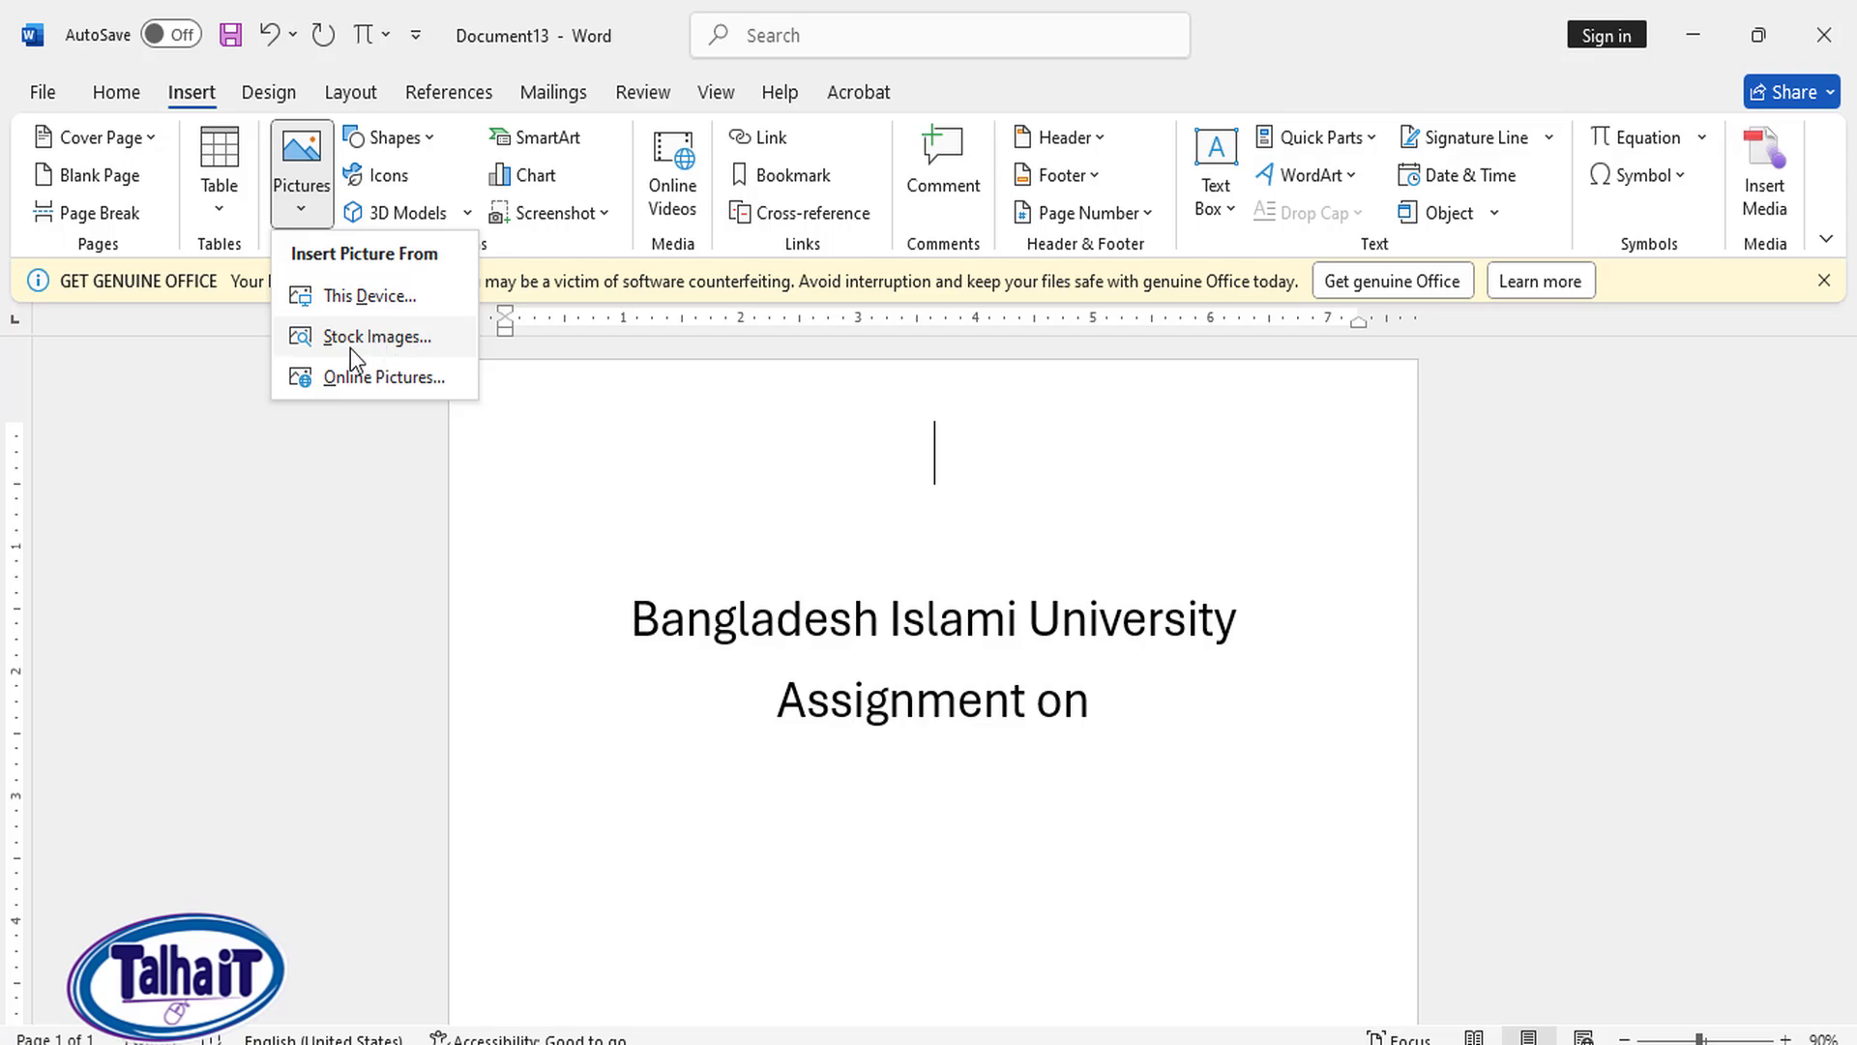
click(391, 300)
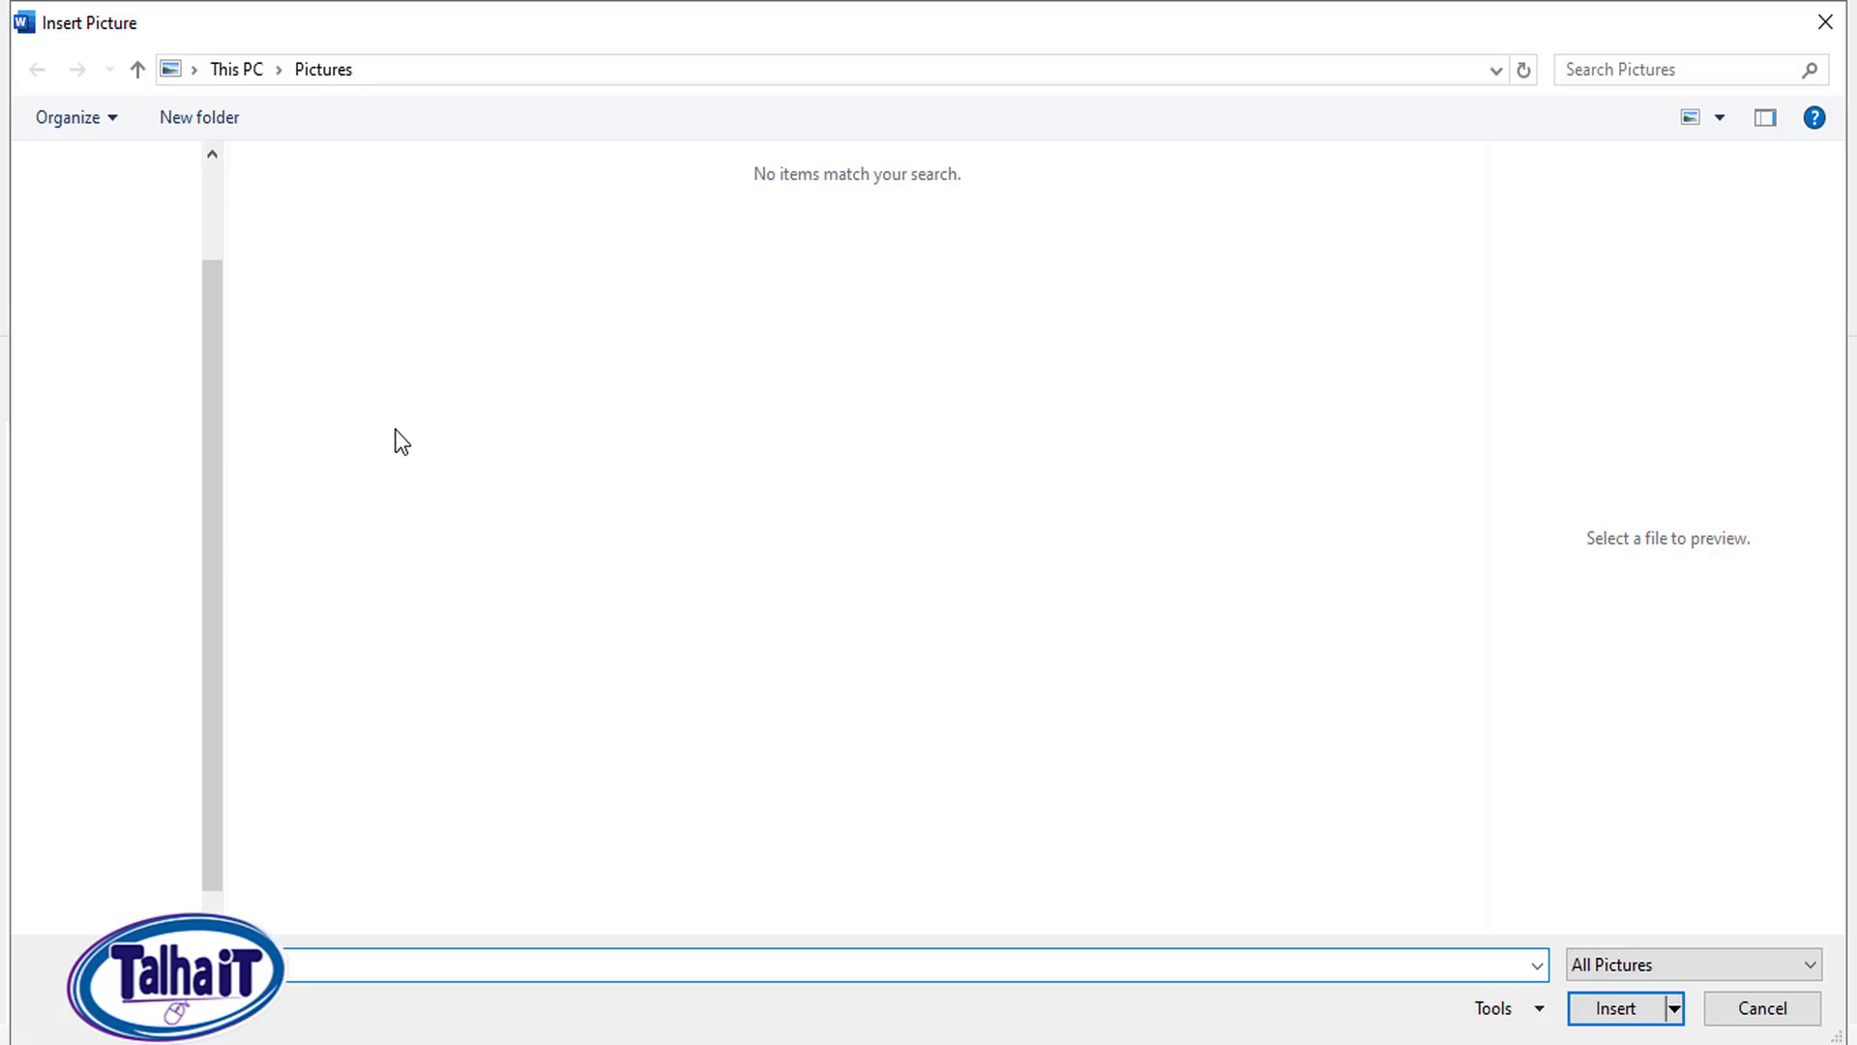
scroll(74, 399, up, 2)
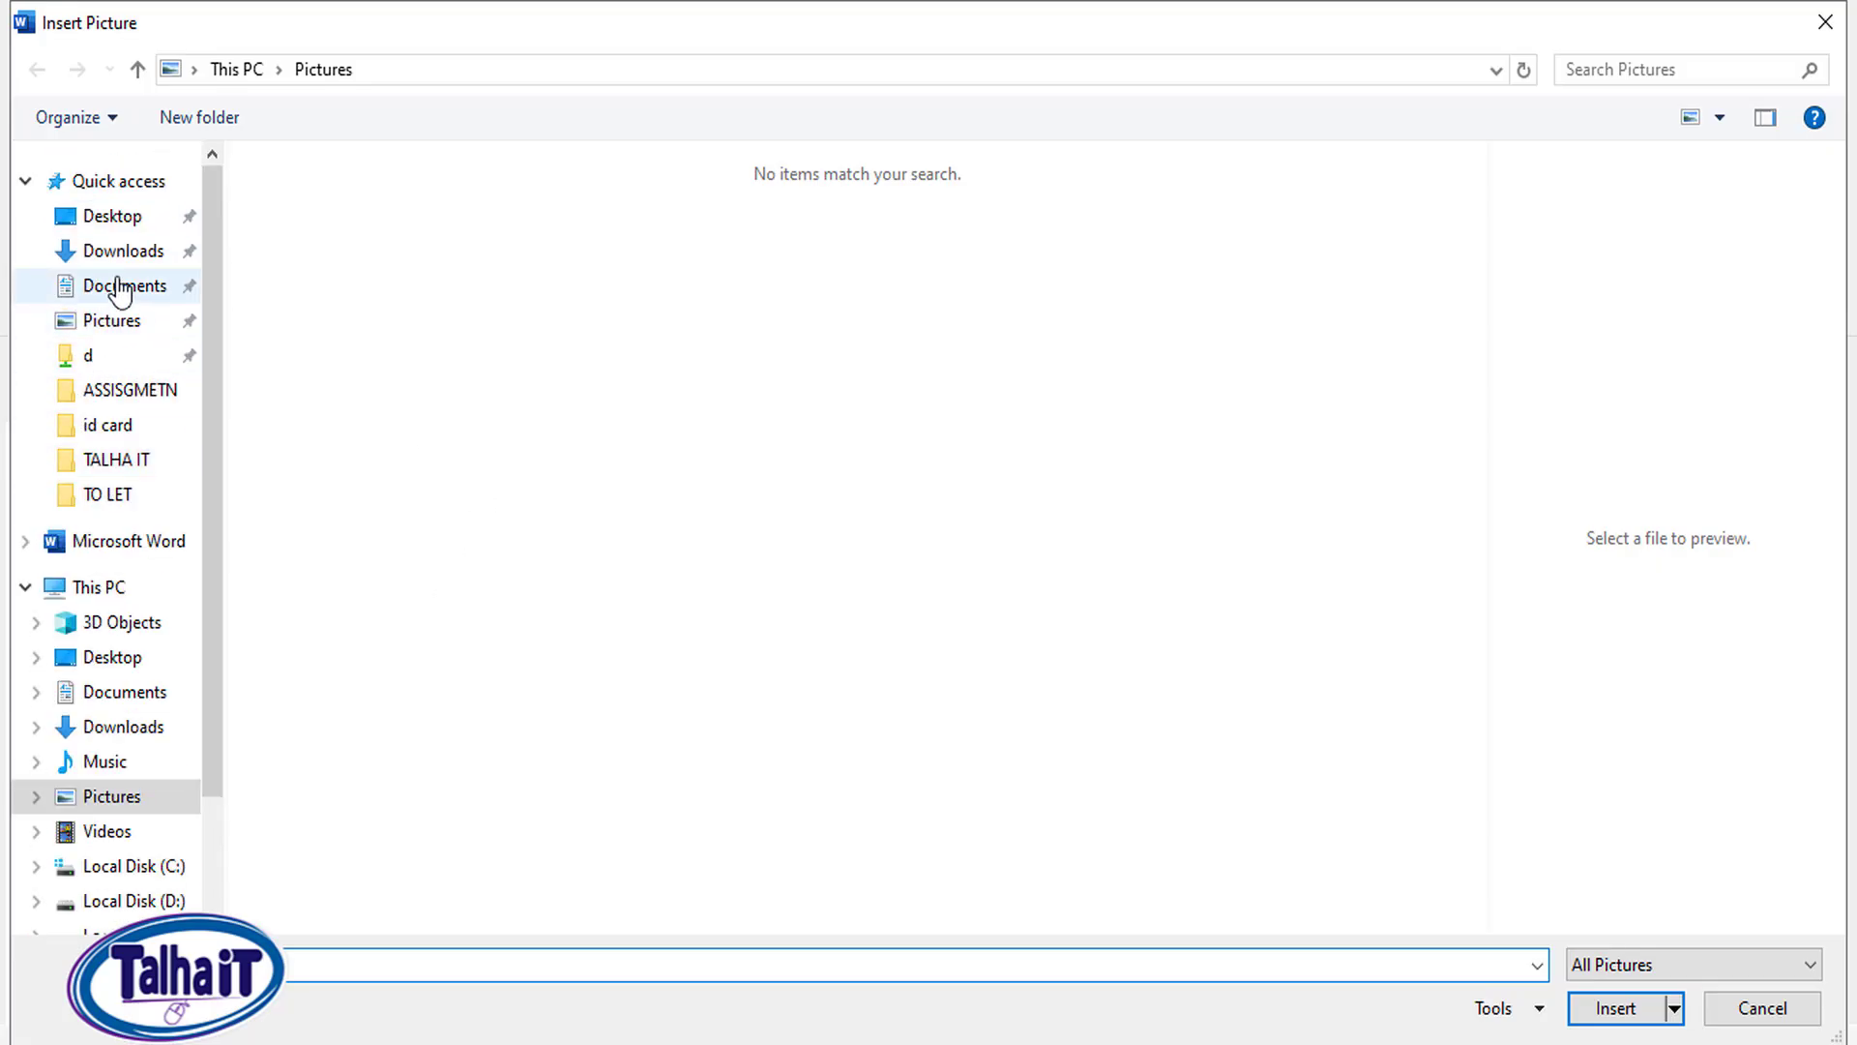
click(123, 251)
click(346, 243)
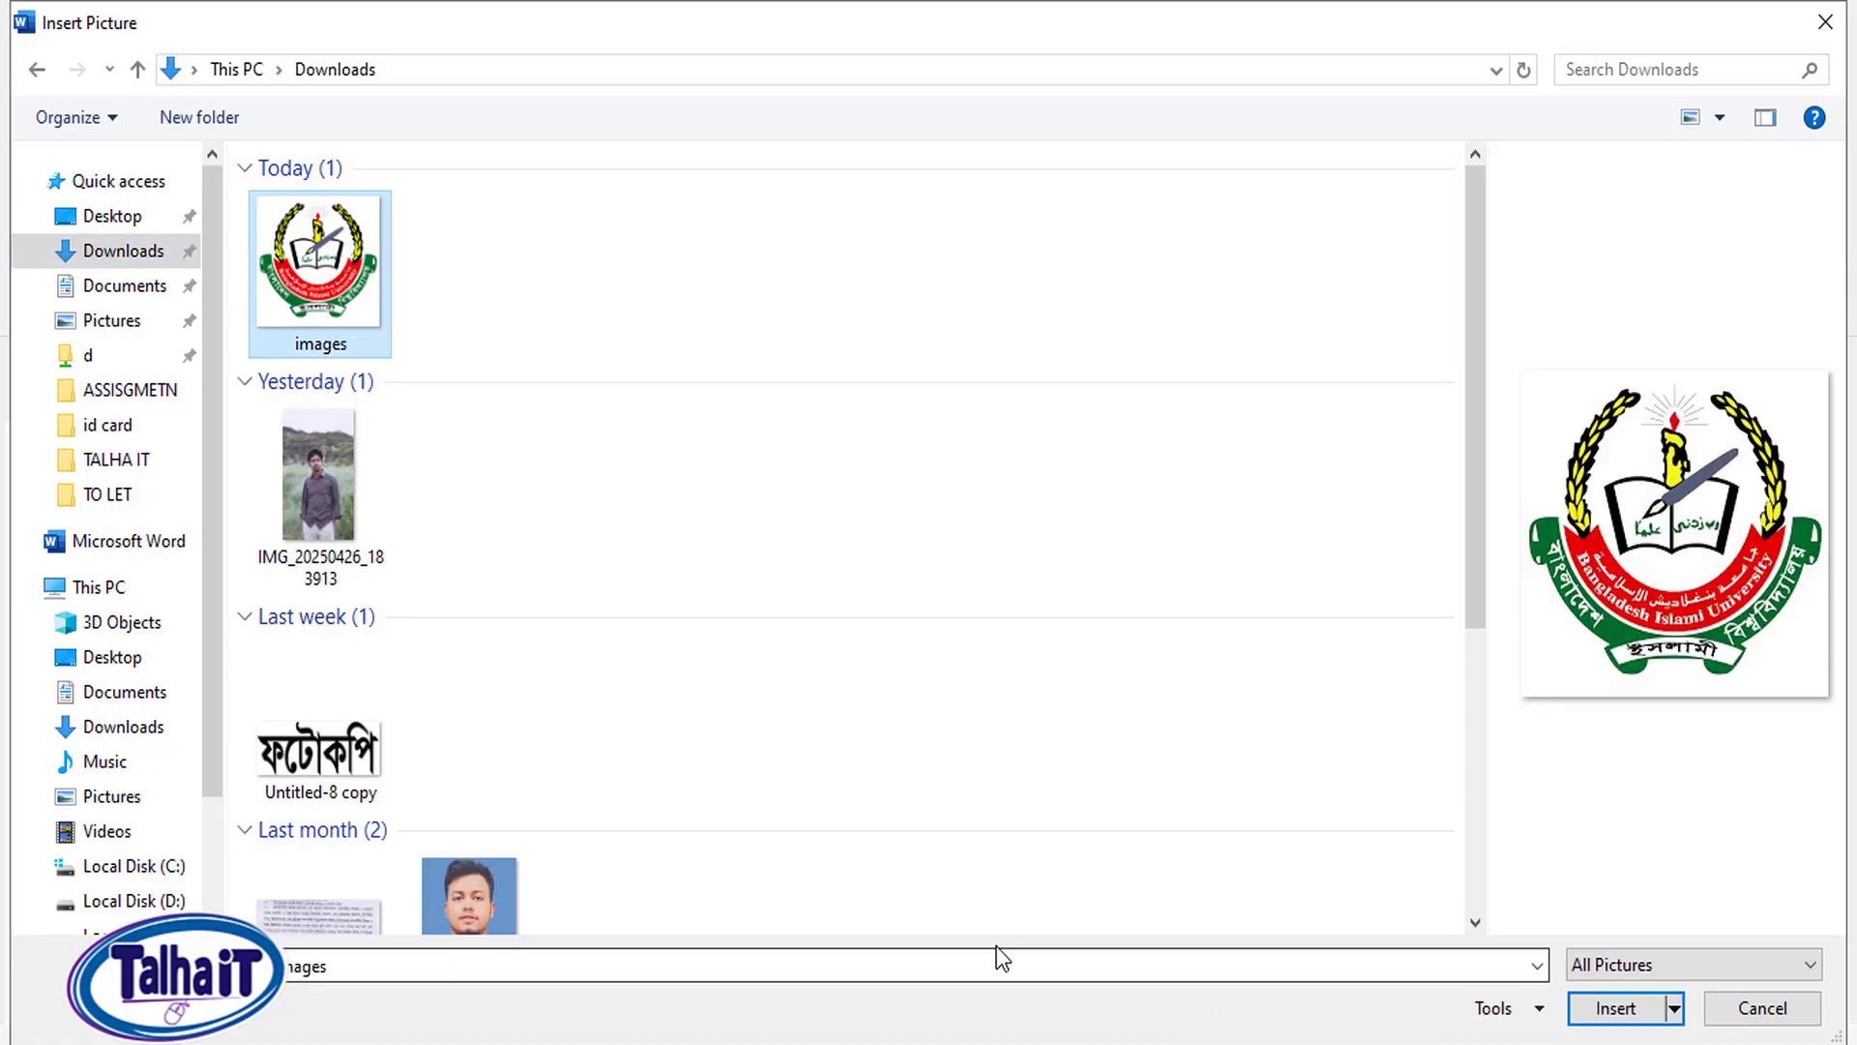
key(Return)
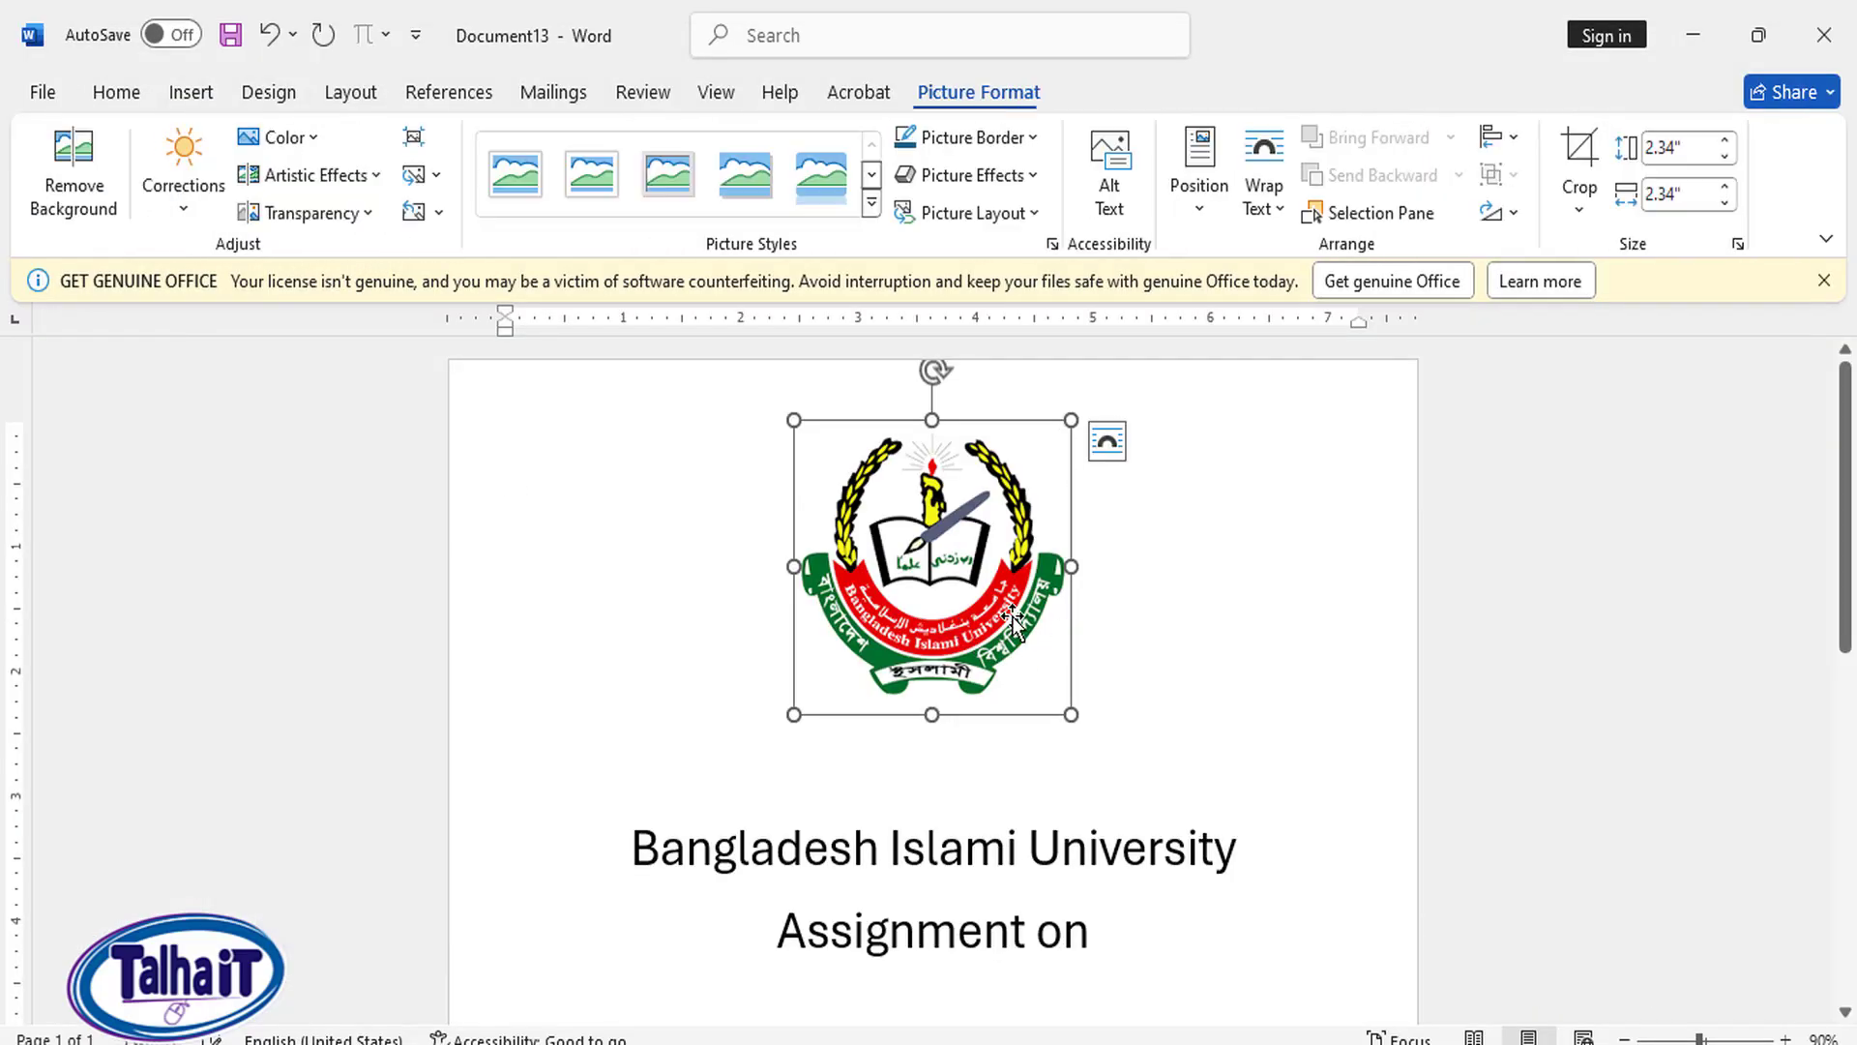
Step: Change the logo's text wrapping so it floats free of the text, and add two blank lines before the title
click(1273, 212)
click(1343, 472)
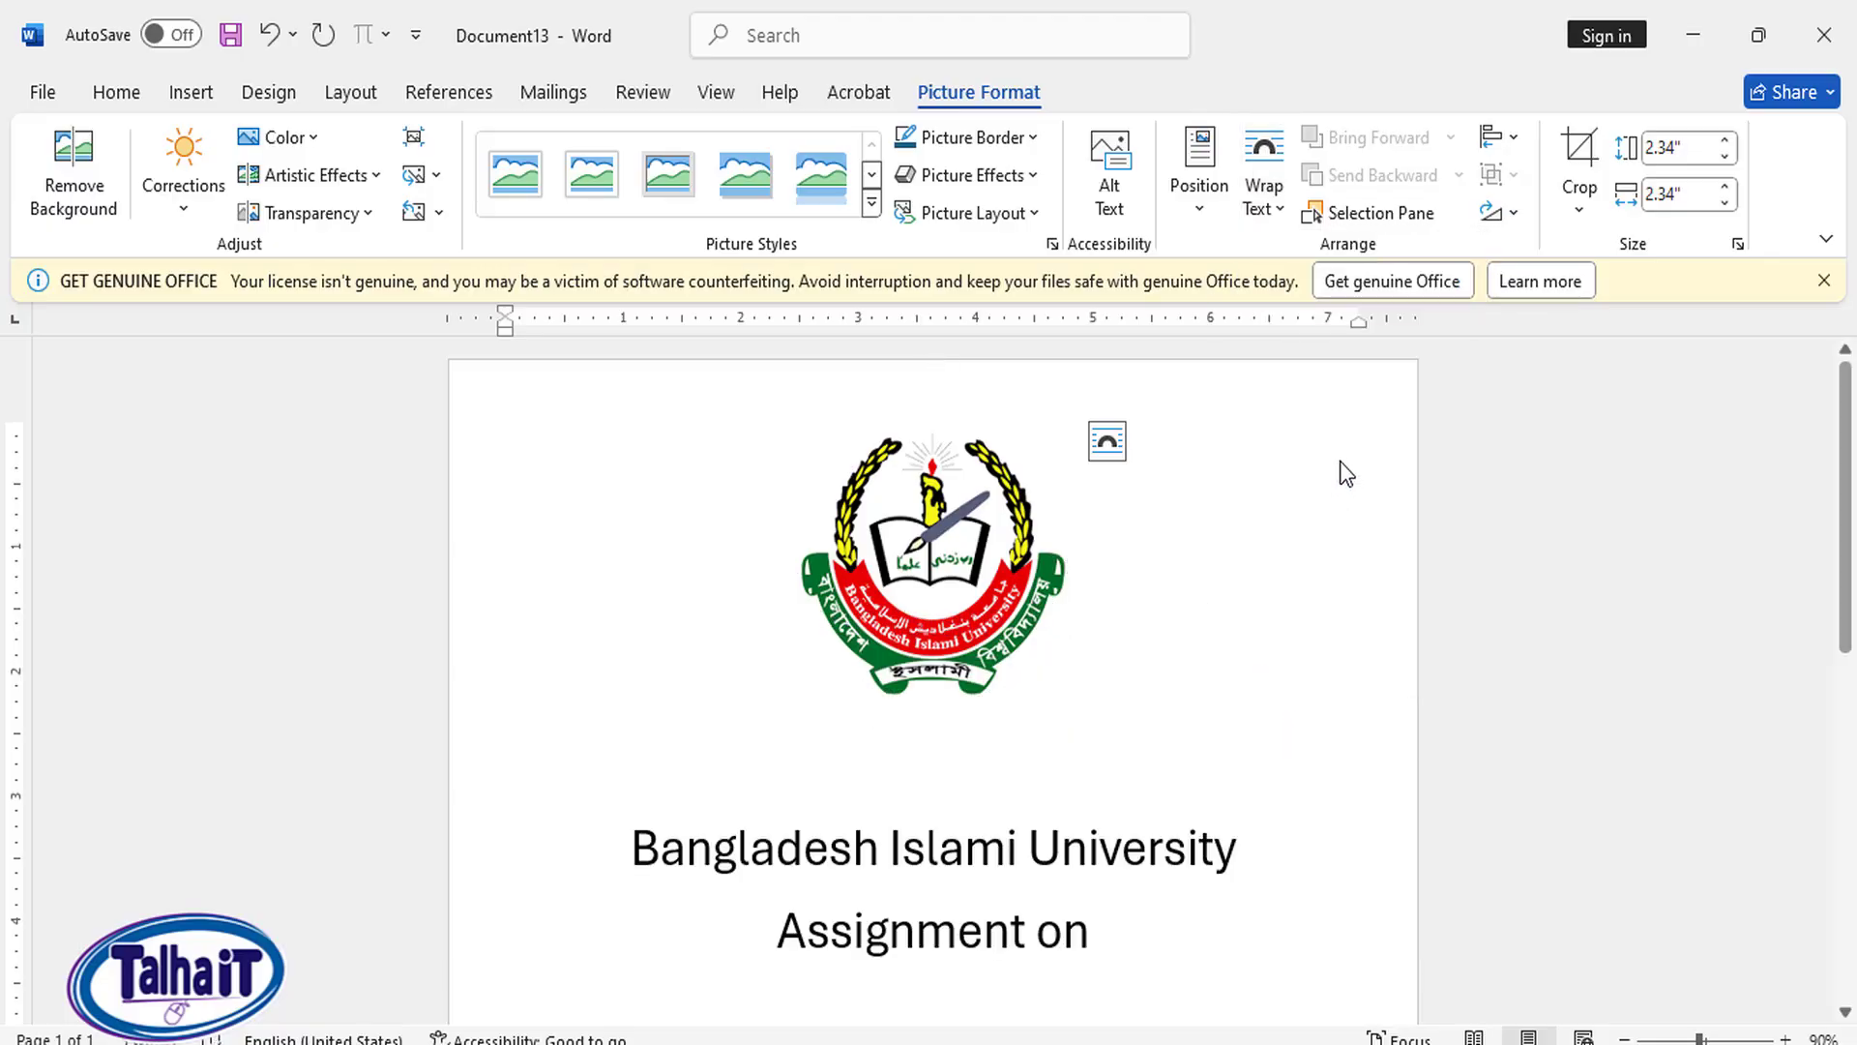
click(625, 622)
key(Return)
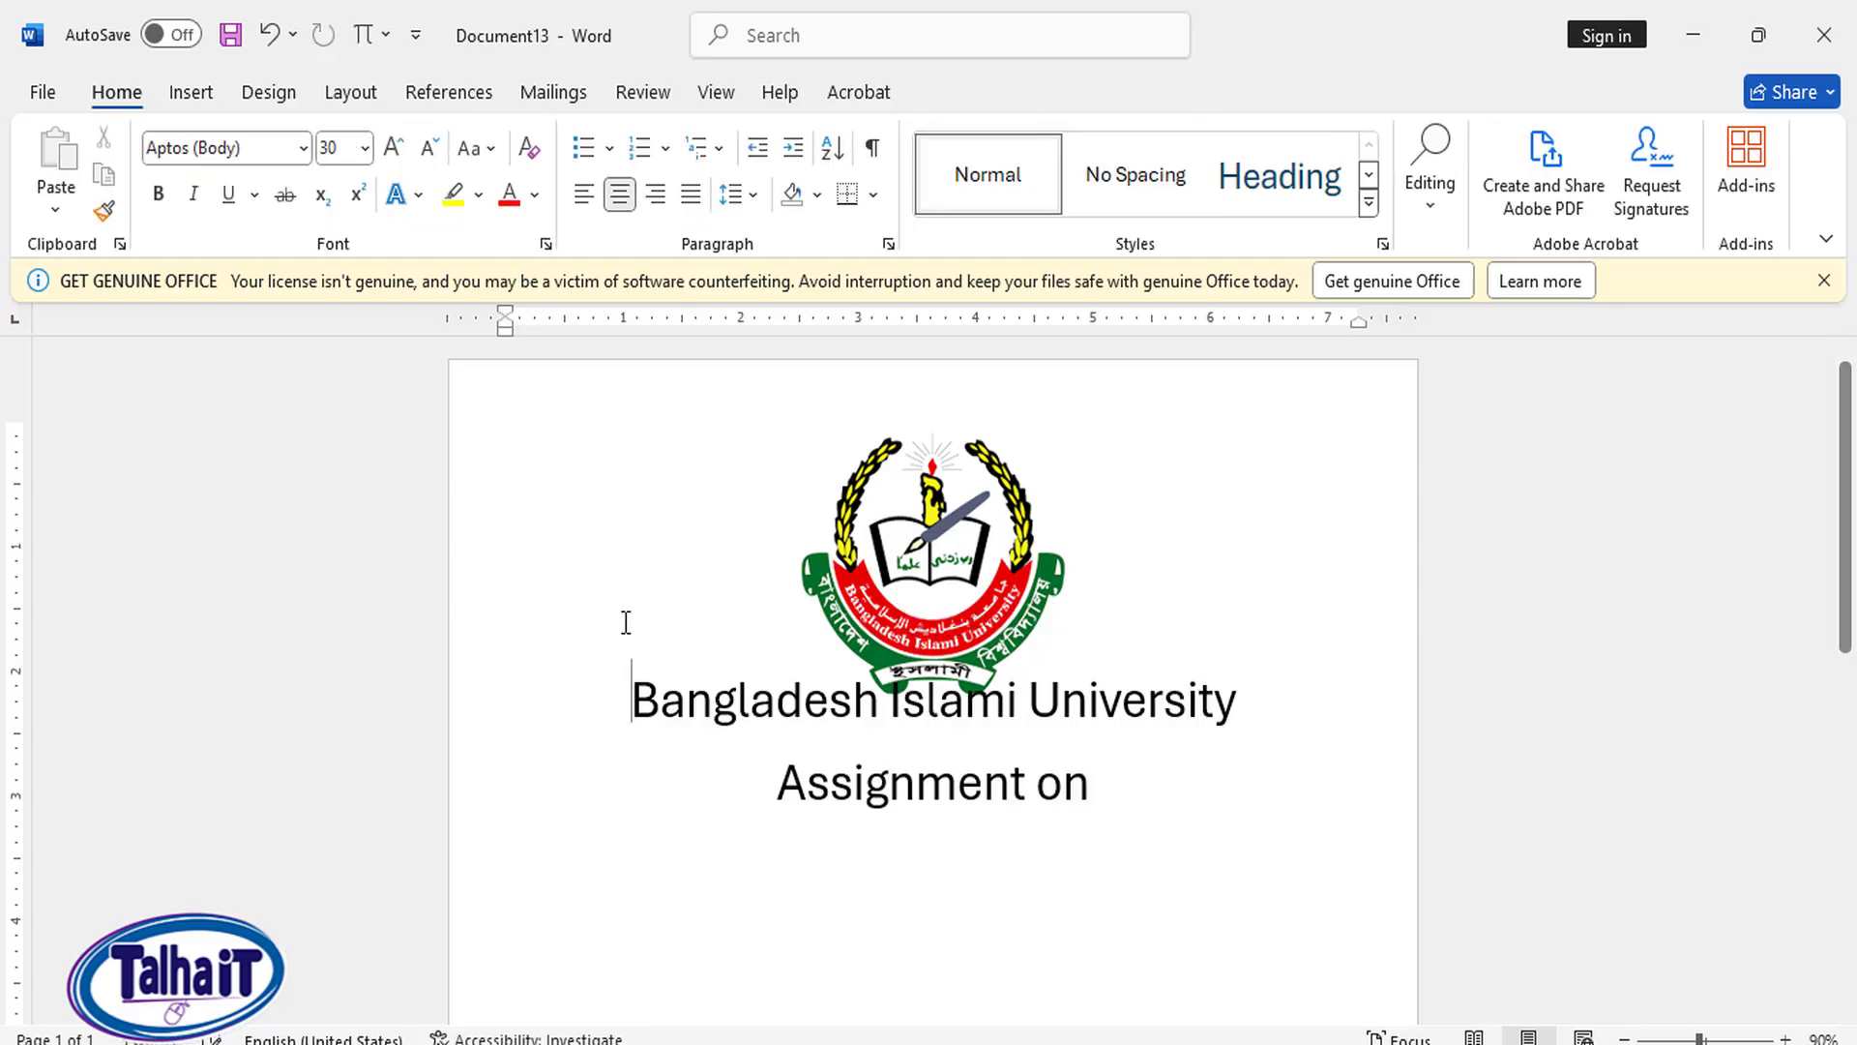
key(Return)
Step: Format the "Bangladesh Islami University" title in size 36, bold and the standard dark red colour
drag(1282, 782, 634, 778)
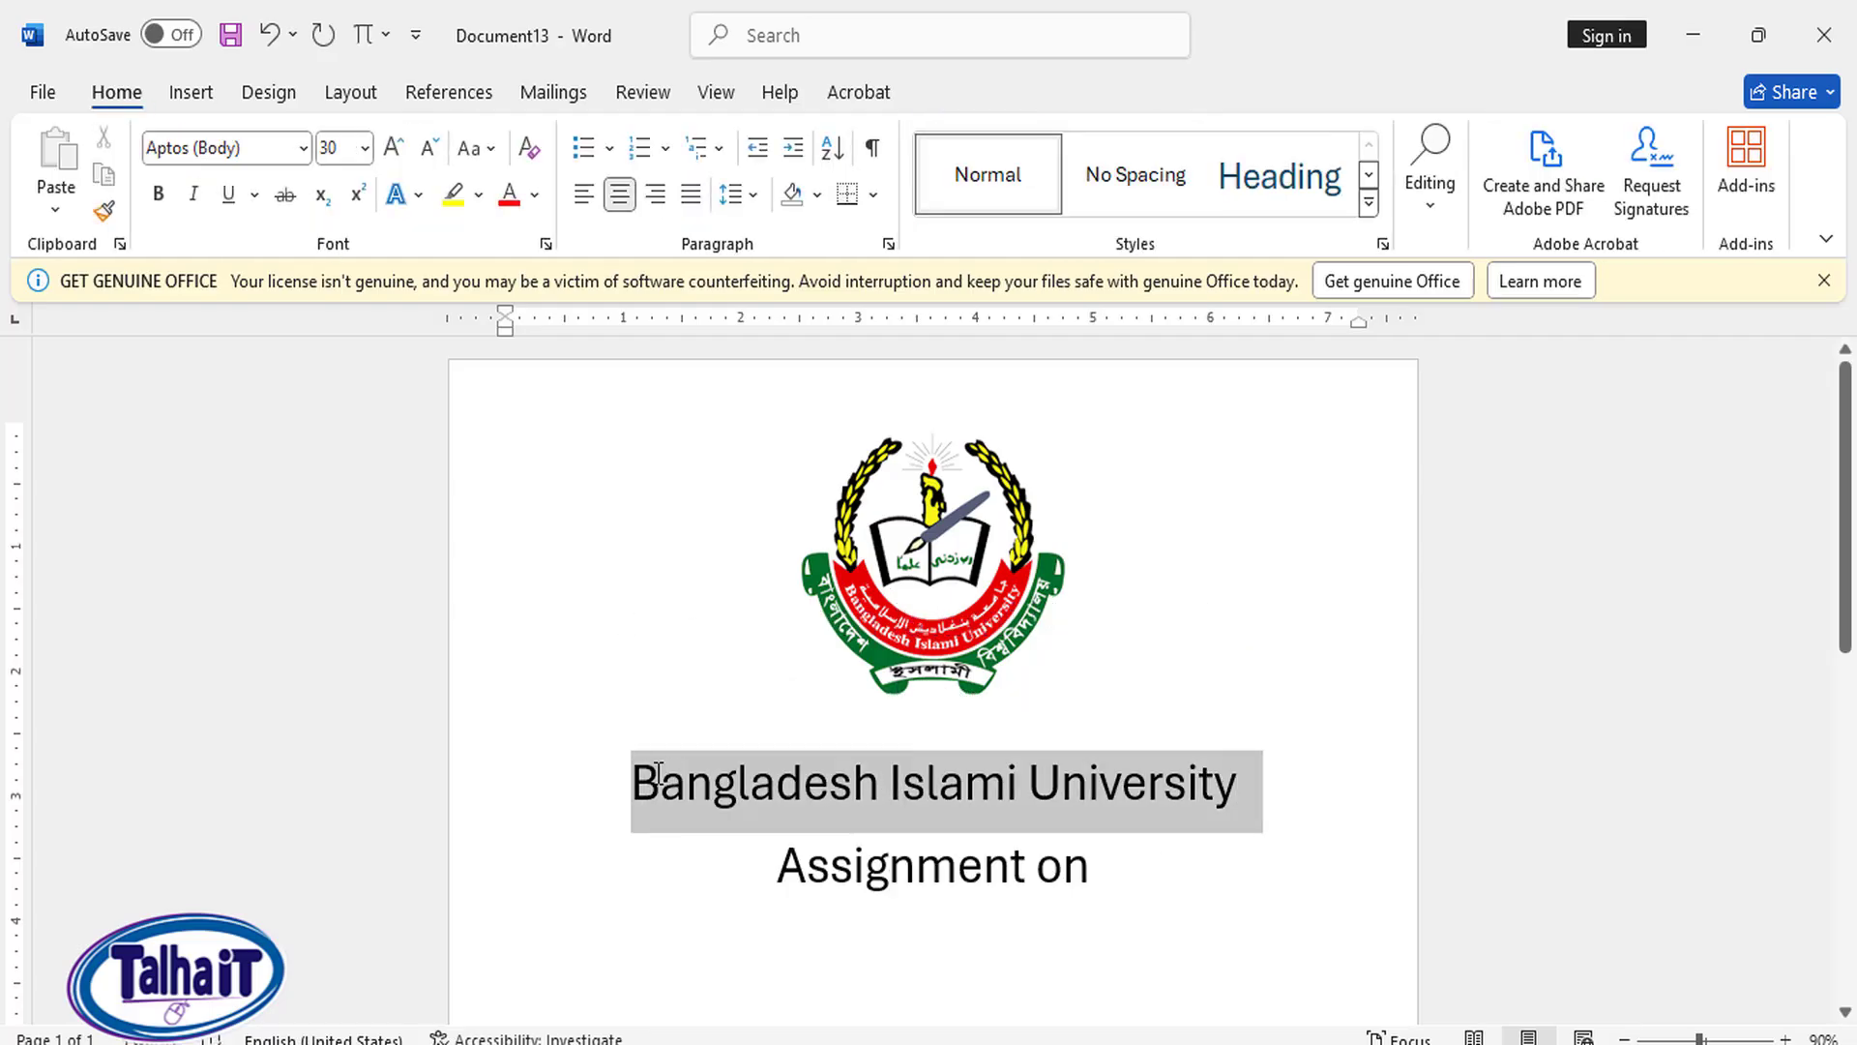
click(395, 148)
click(394, 148)
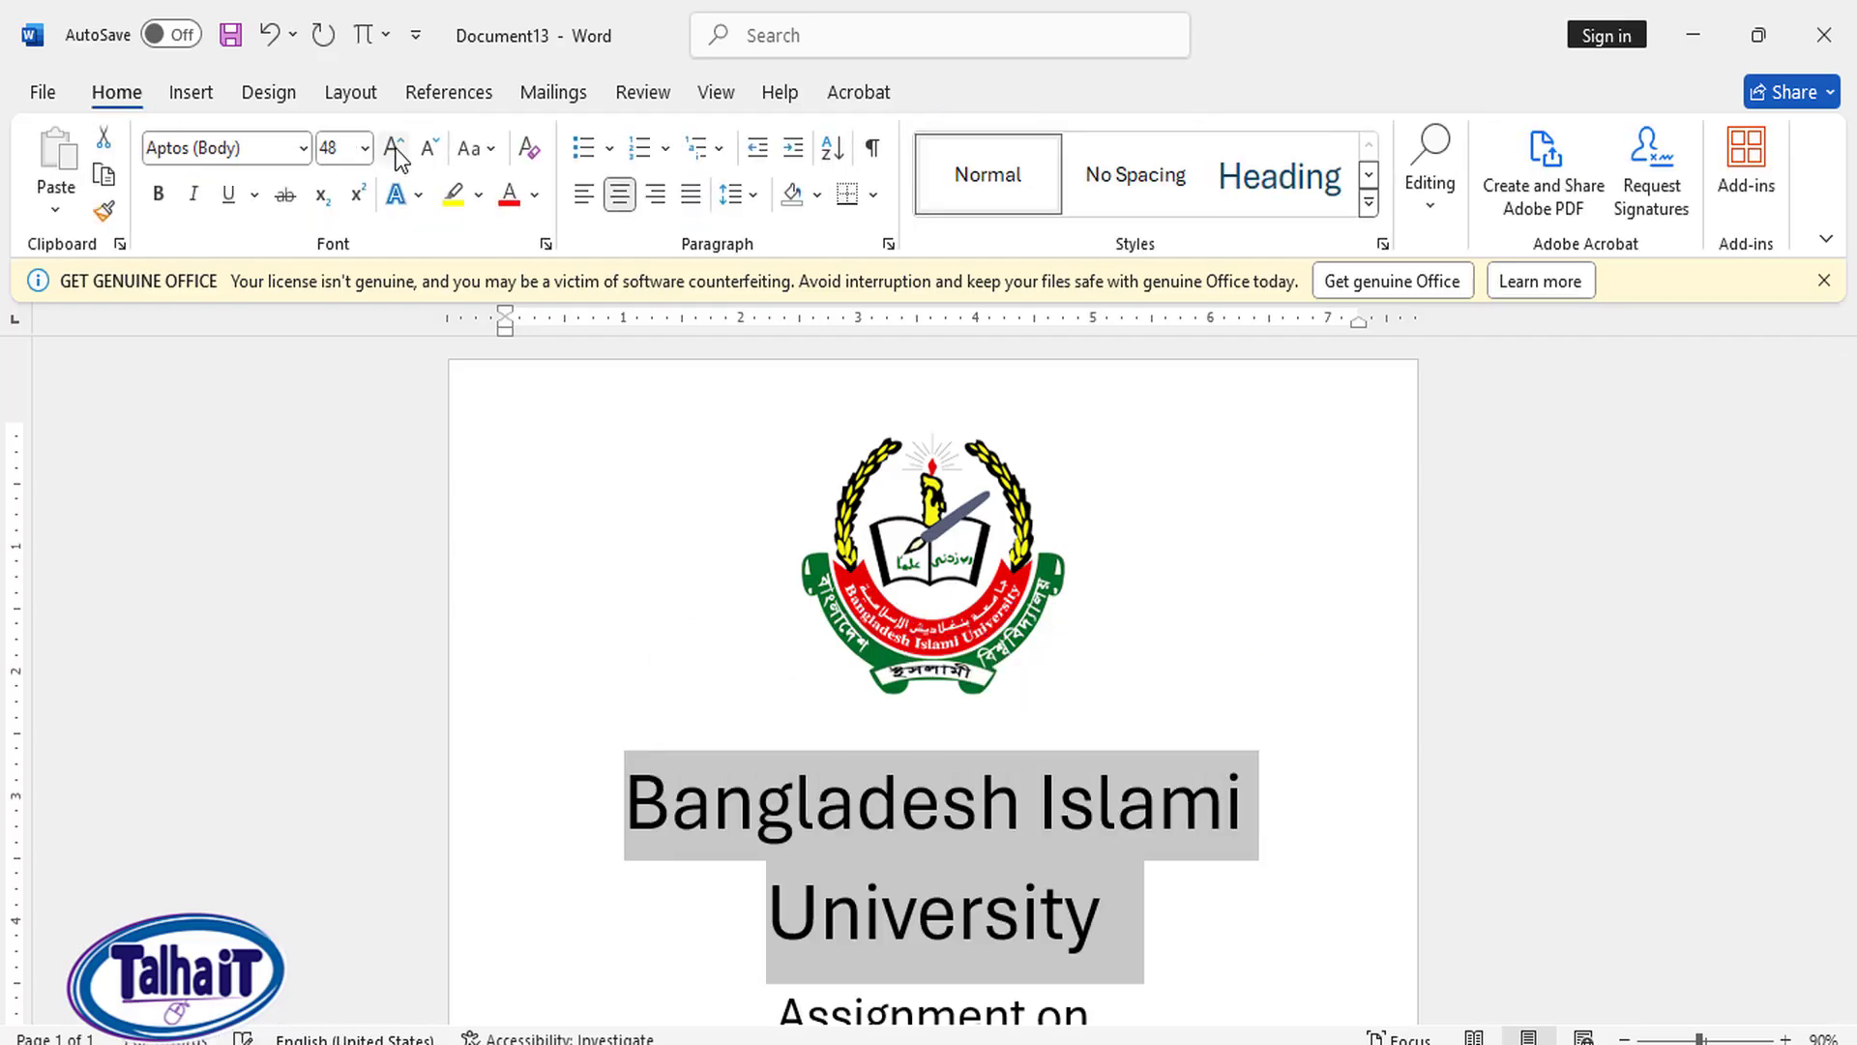
click(431, 149)
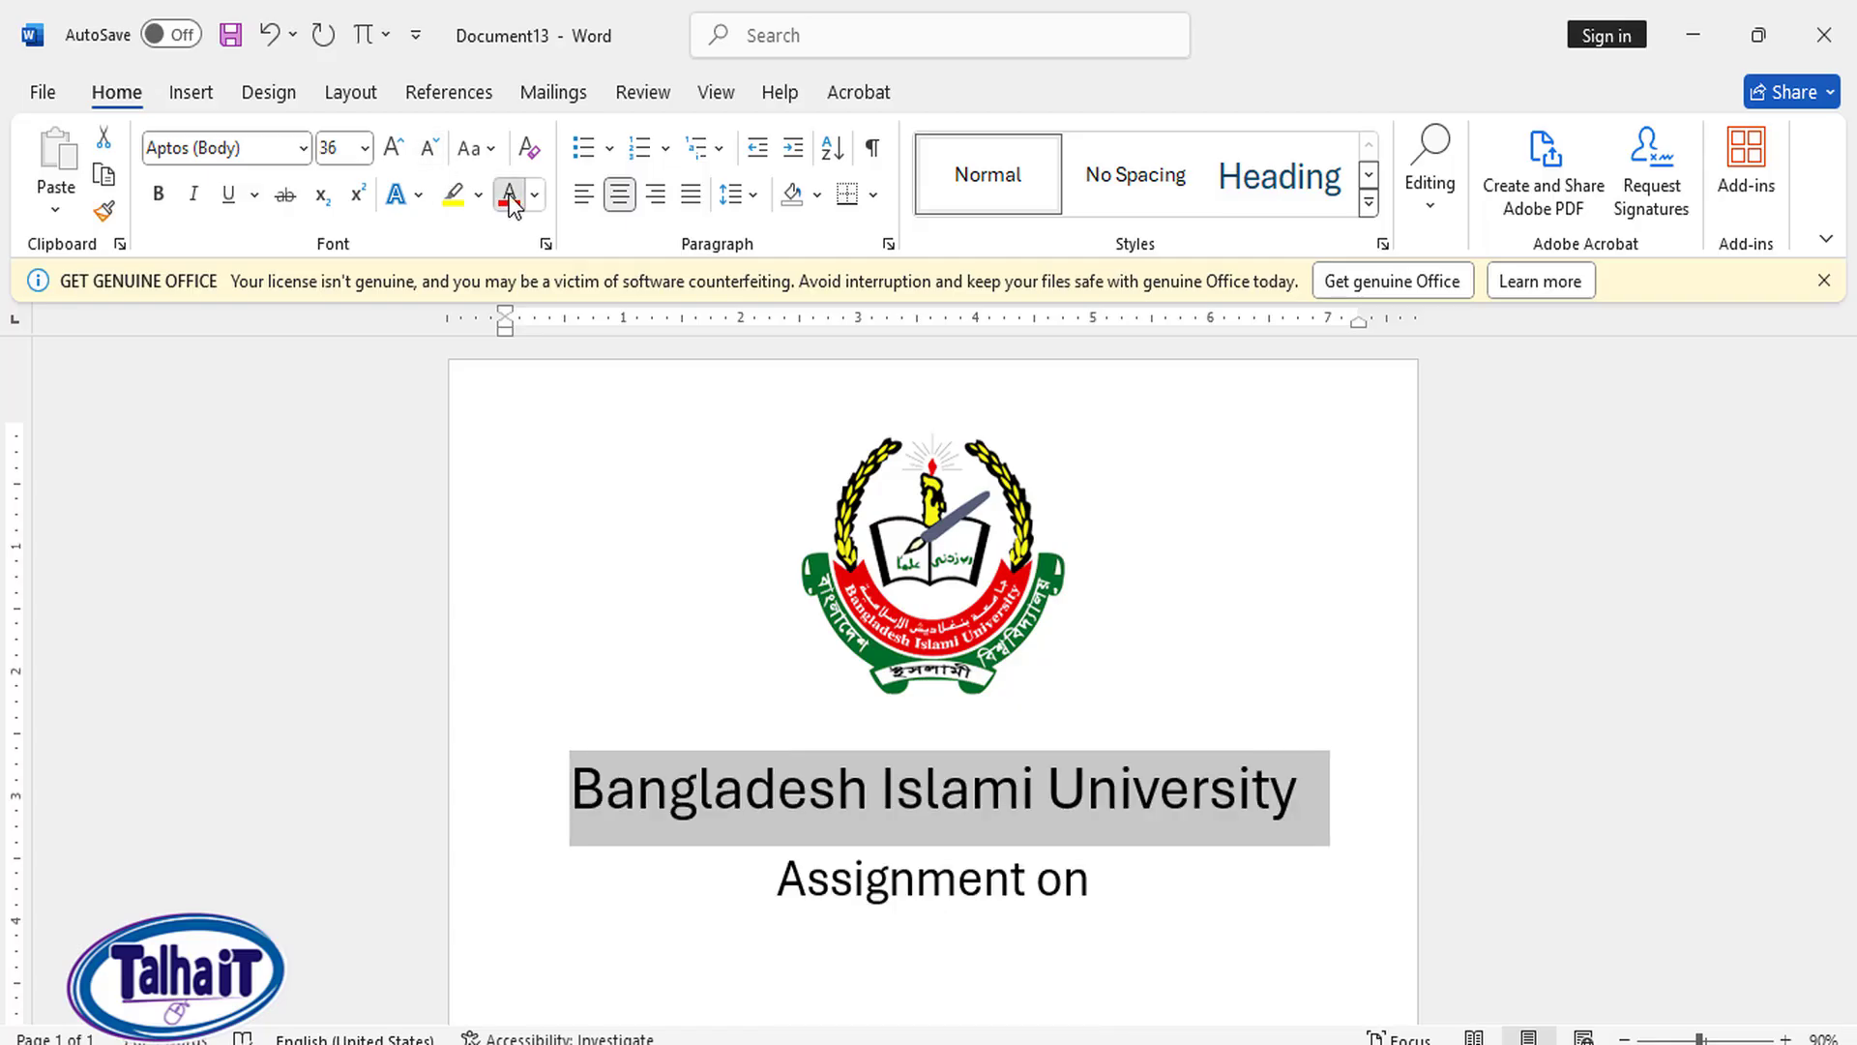
click(510, 196)
click(534, 197)
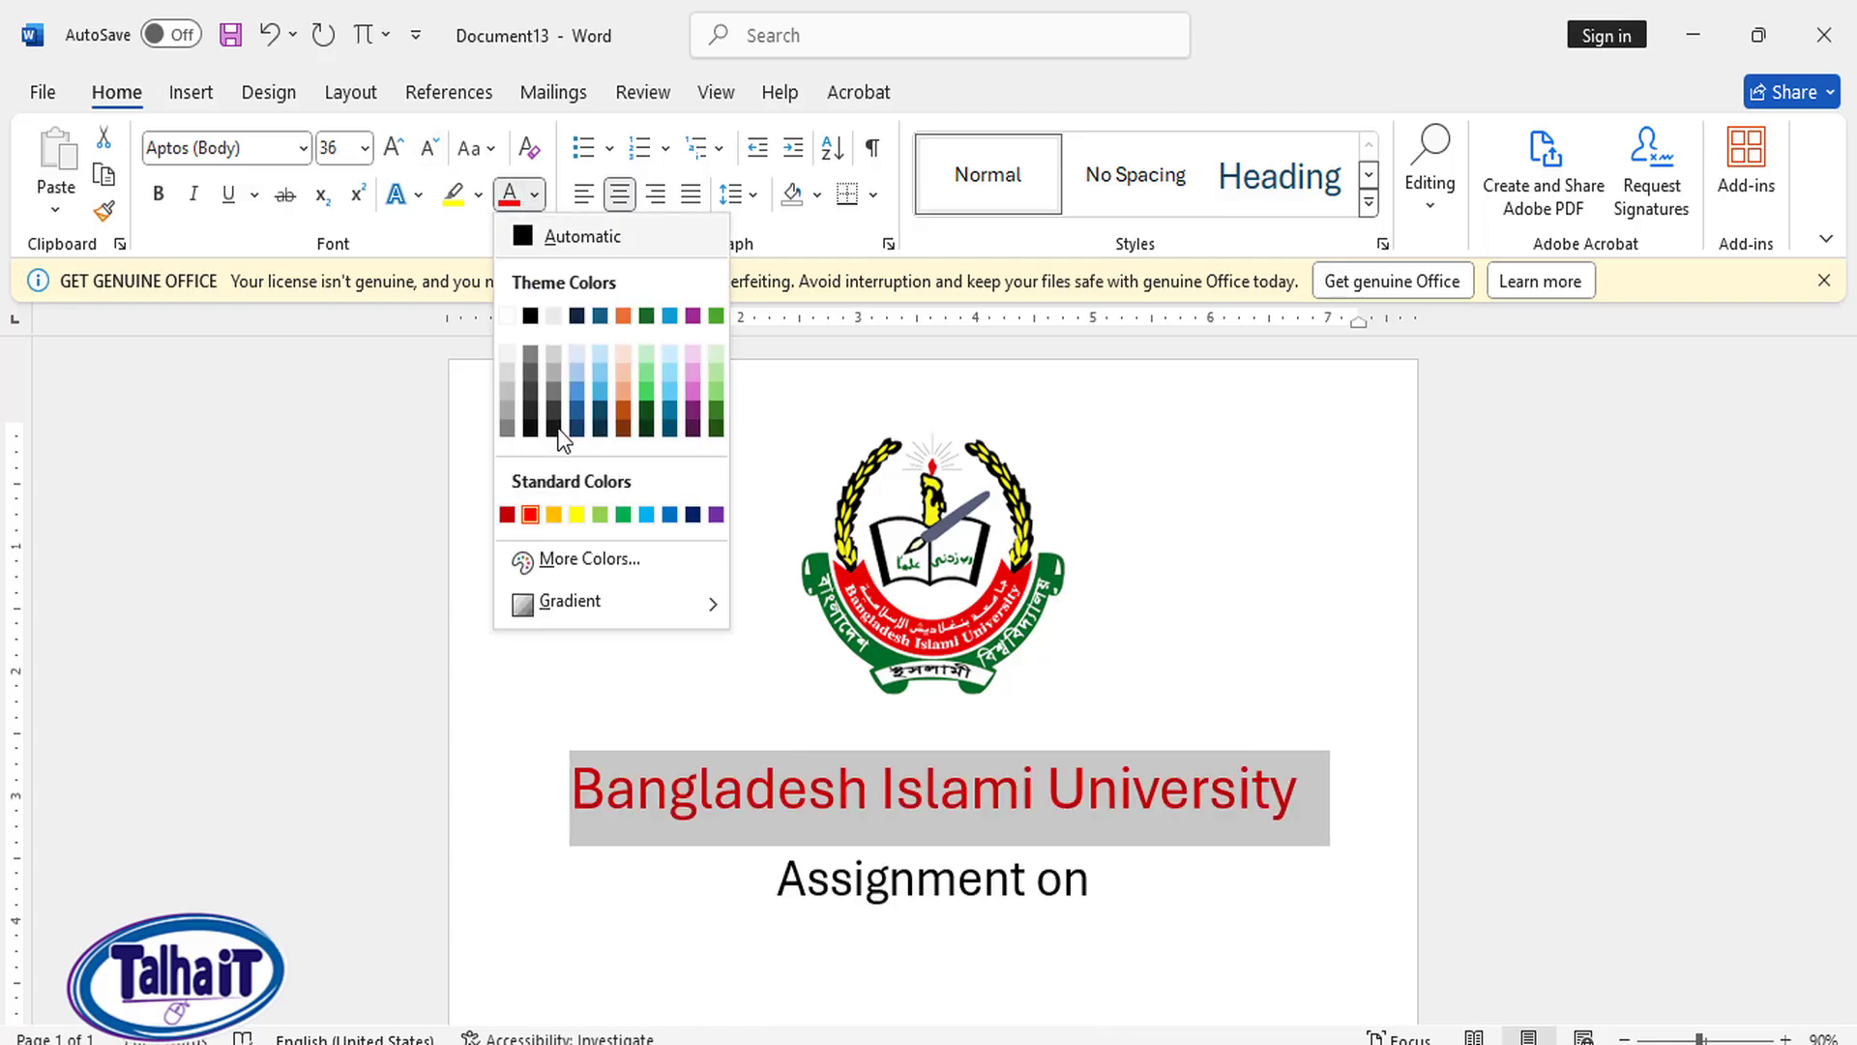
click(507, 514)
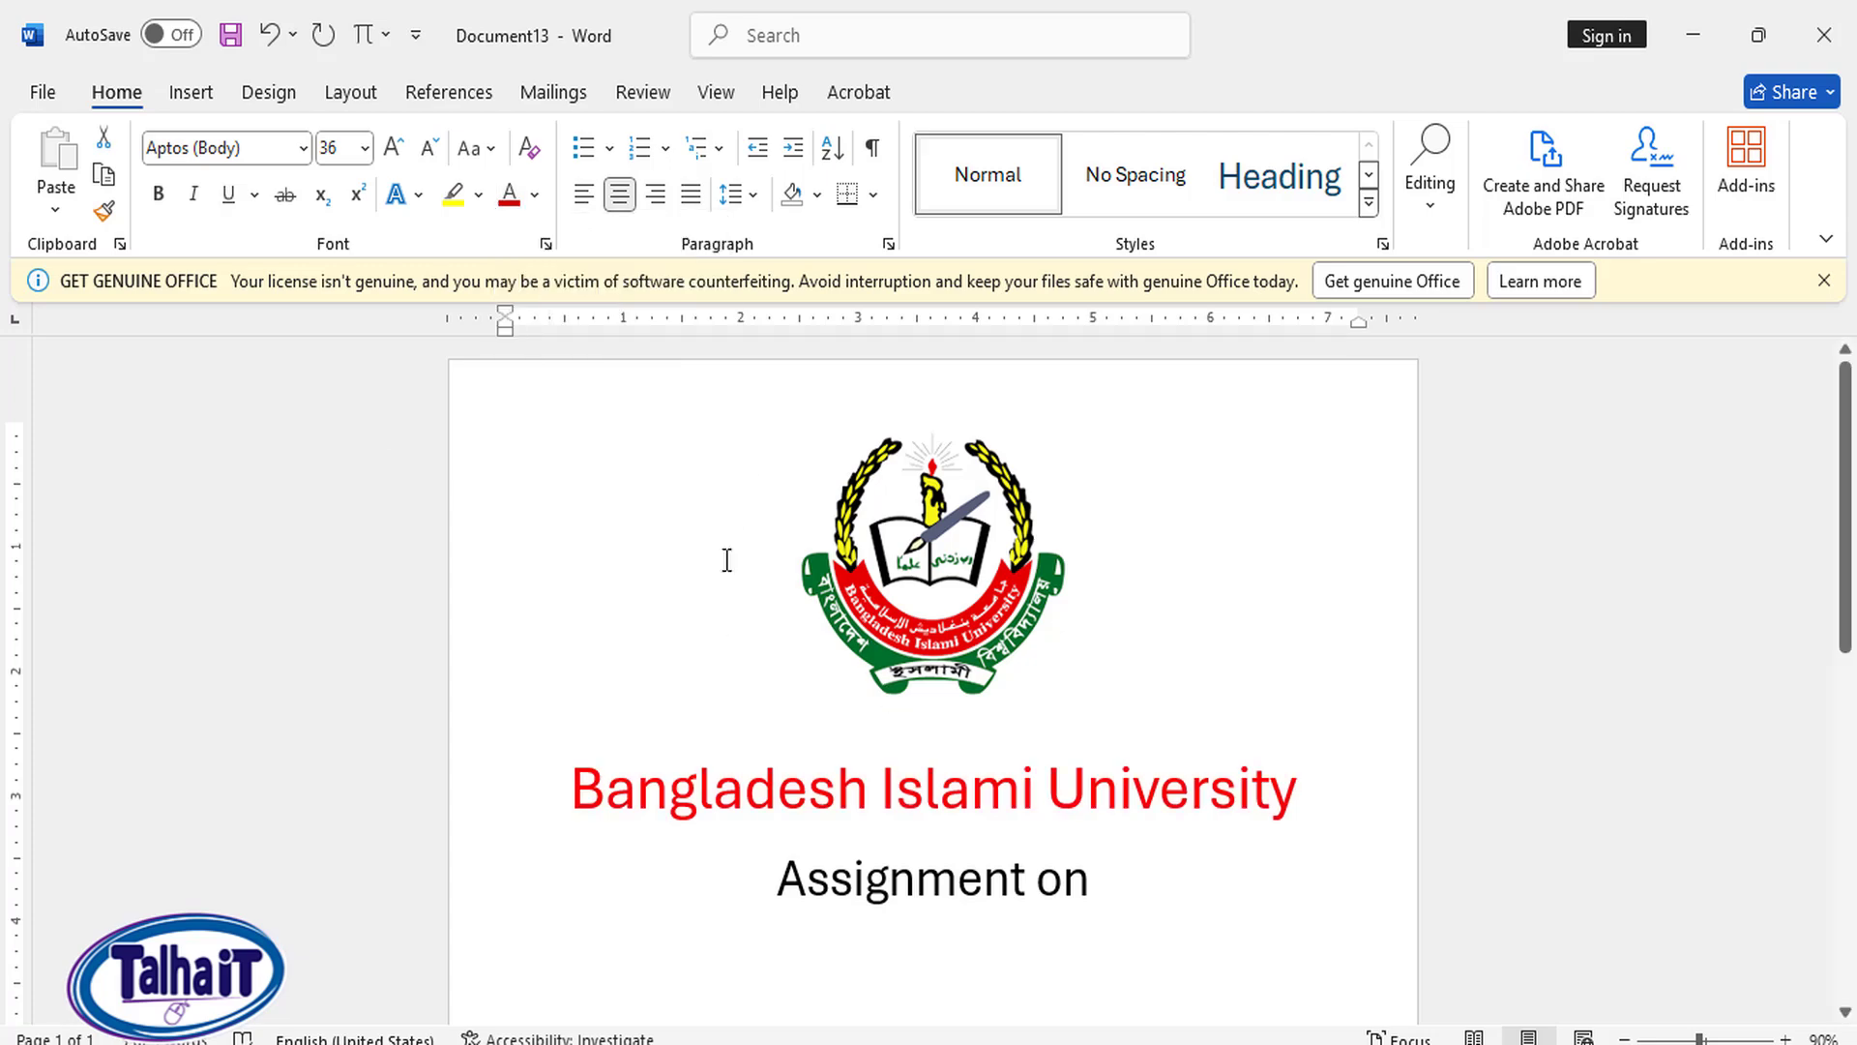
click(160, 201)
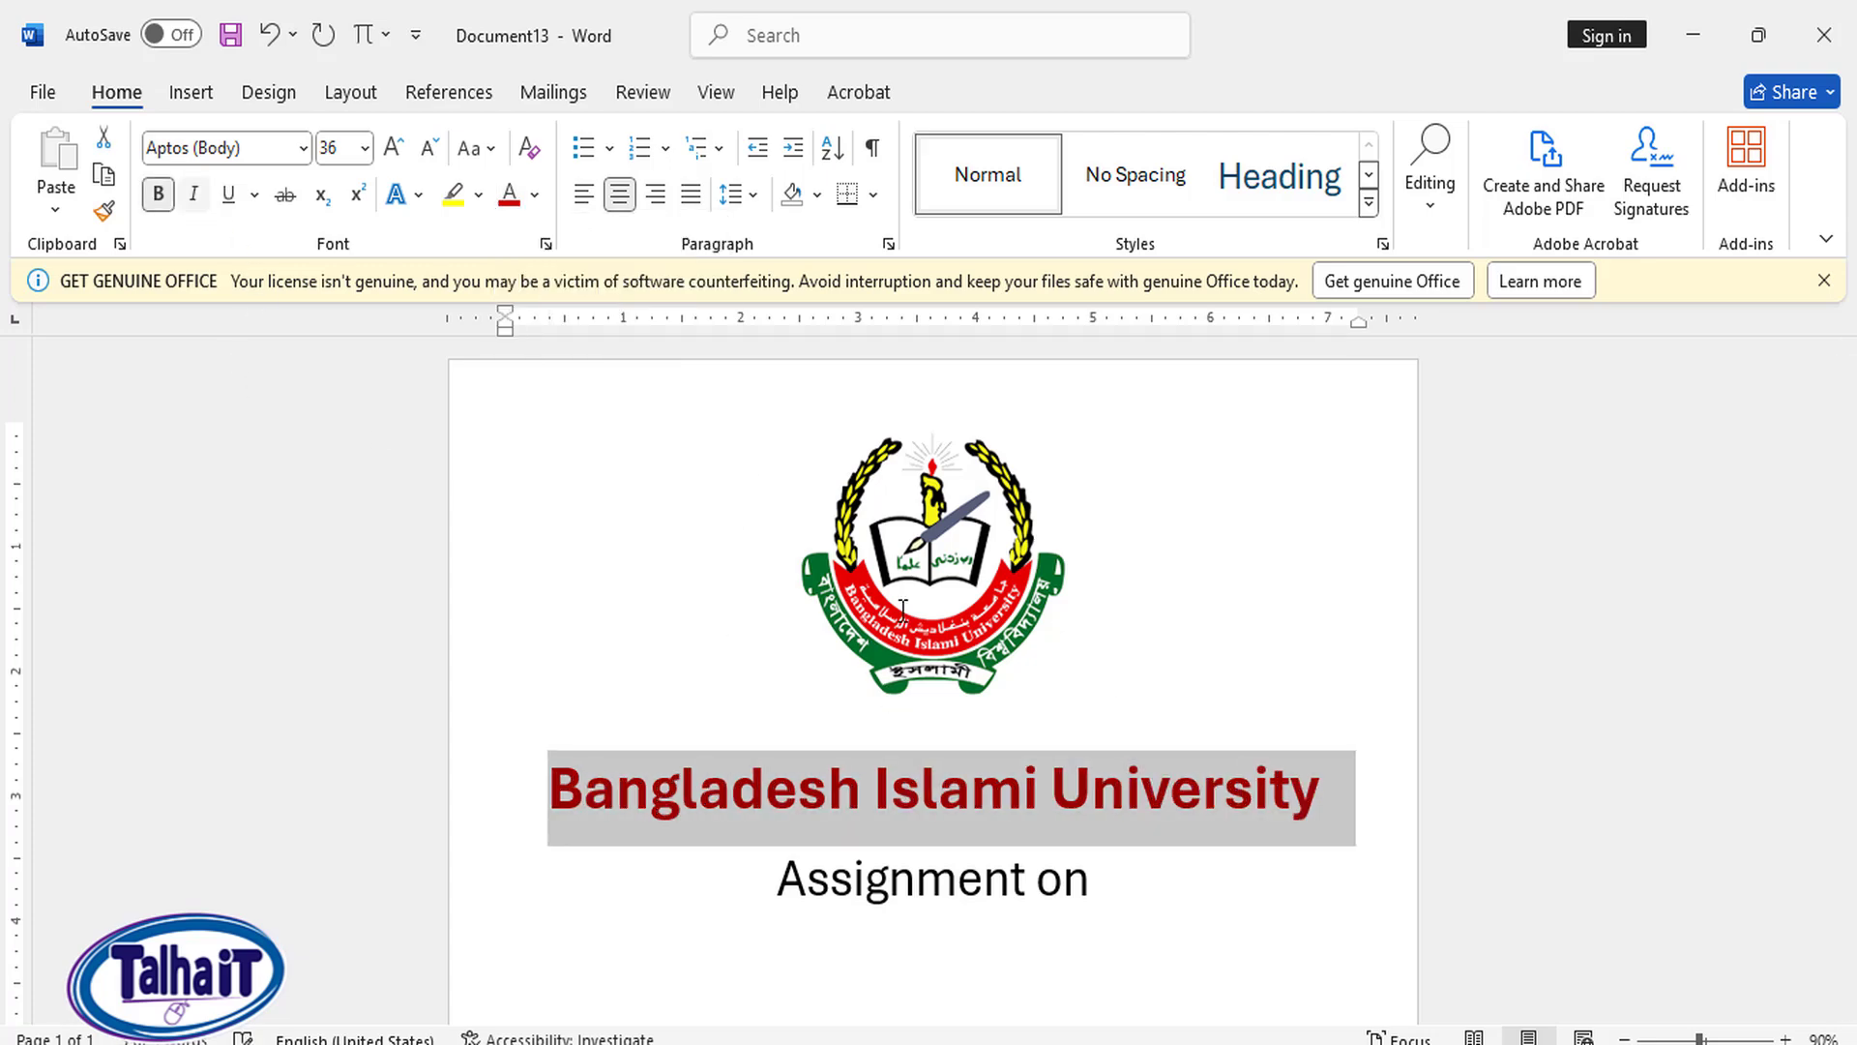
Step: Start a new left-aligned line below "Assignment on"
click(1146, 836)
click(1122, 878)
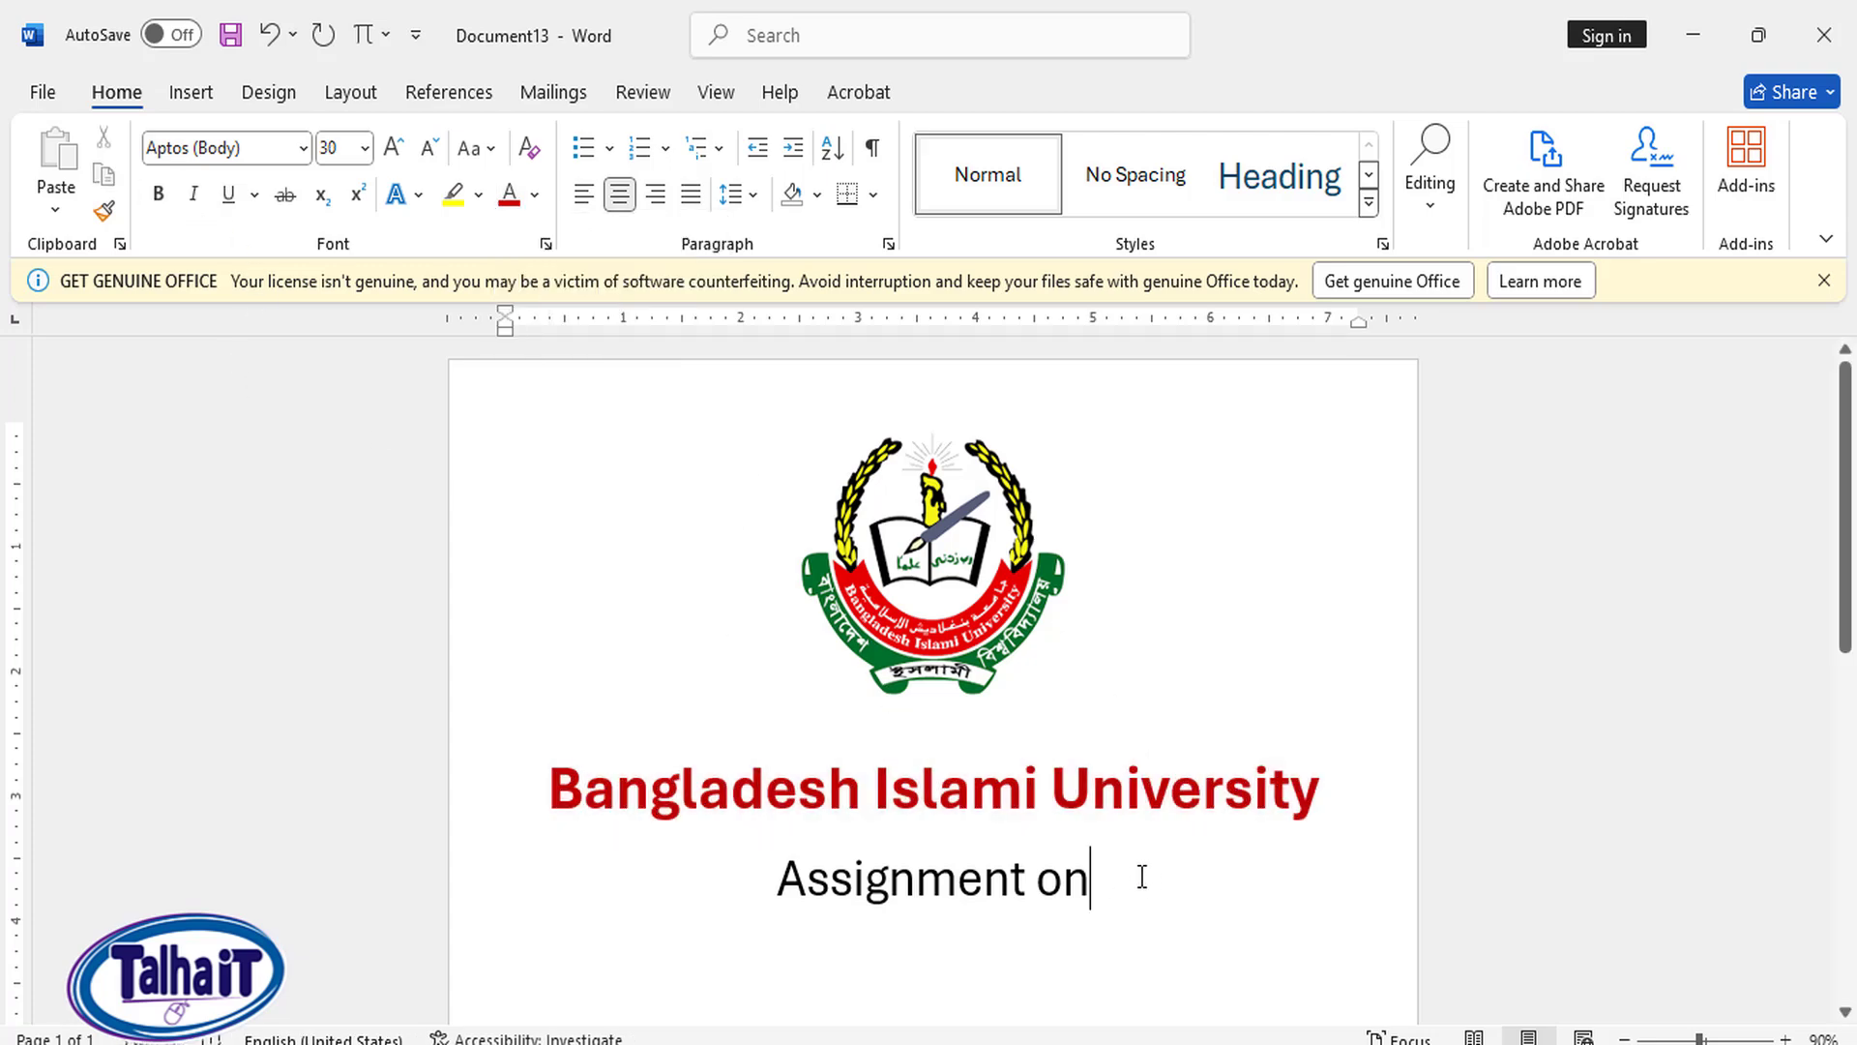
key(Return)
key(ctrl+l)
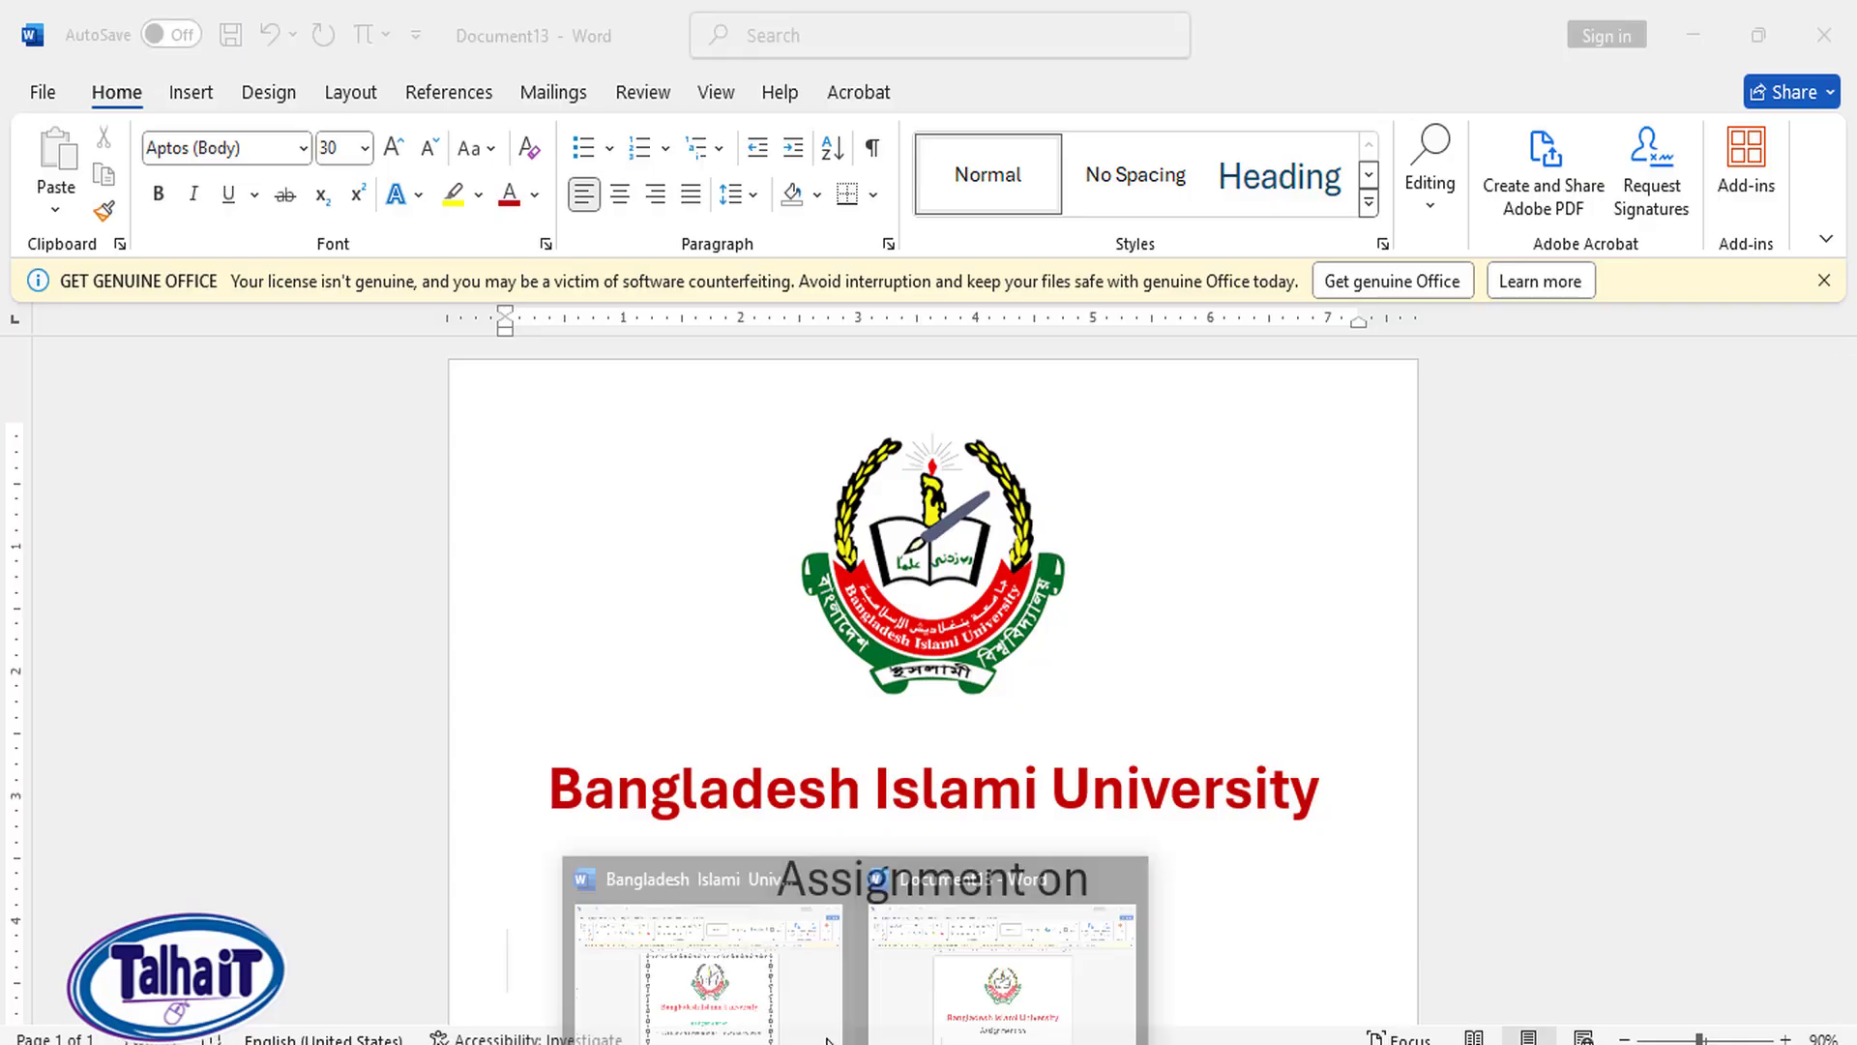
Step: Consult the finished sample document and add a "Titlte:" line followed by a row of dashes below "Assignment on"
click(745, 996)
scroll(976, 643, down, 3)
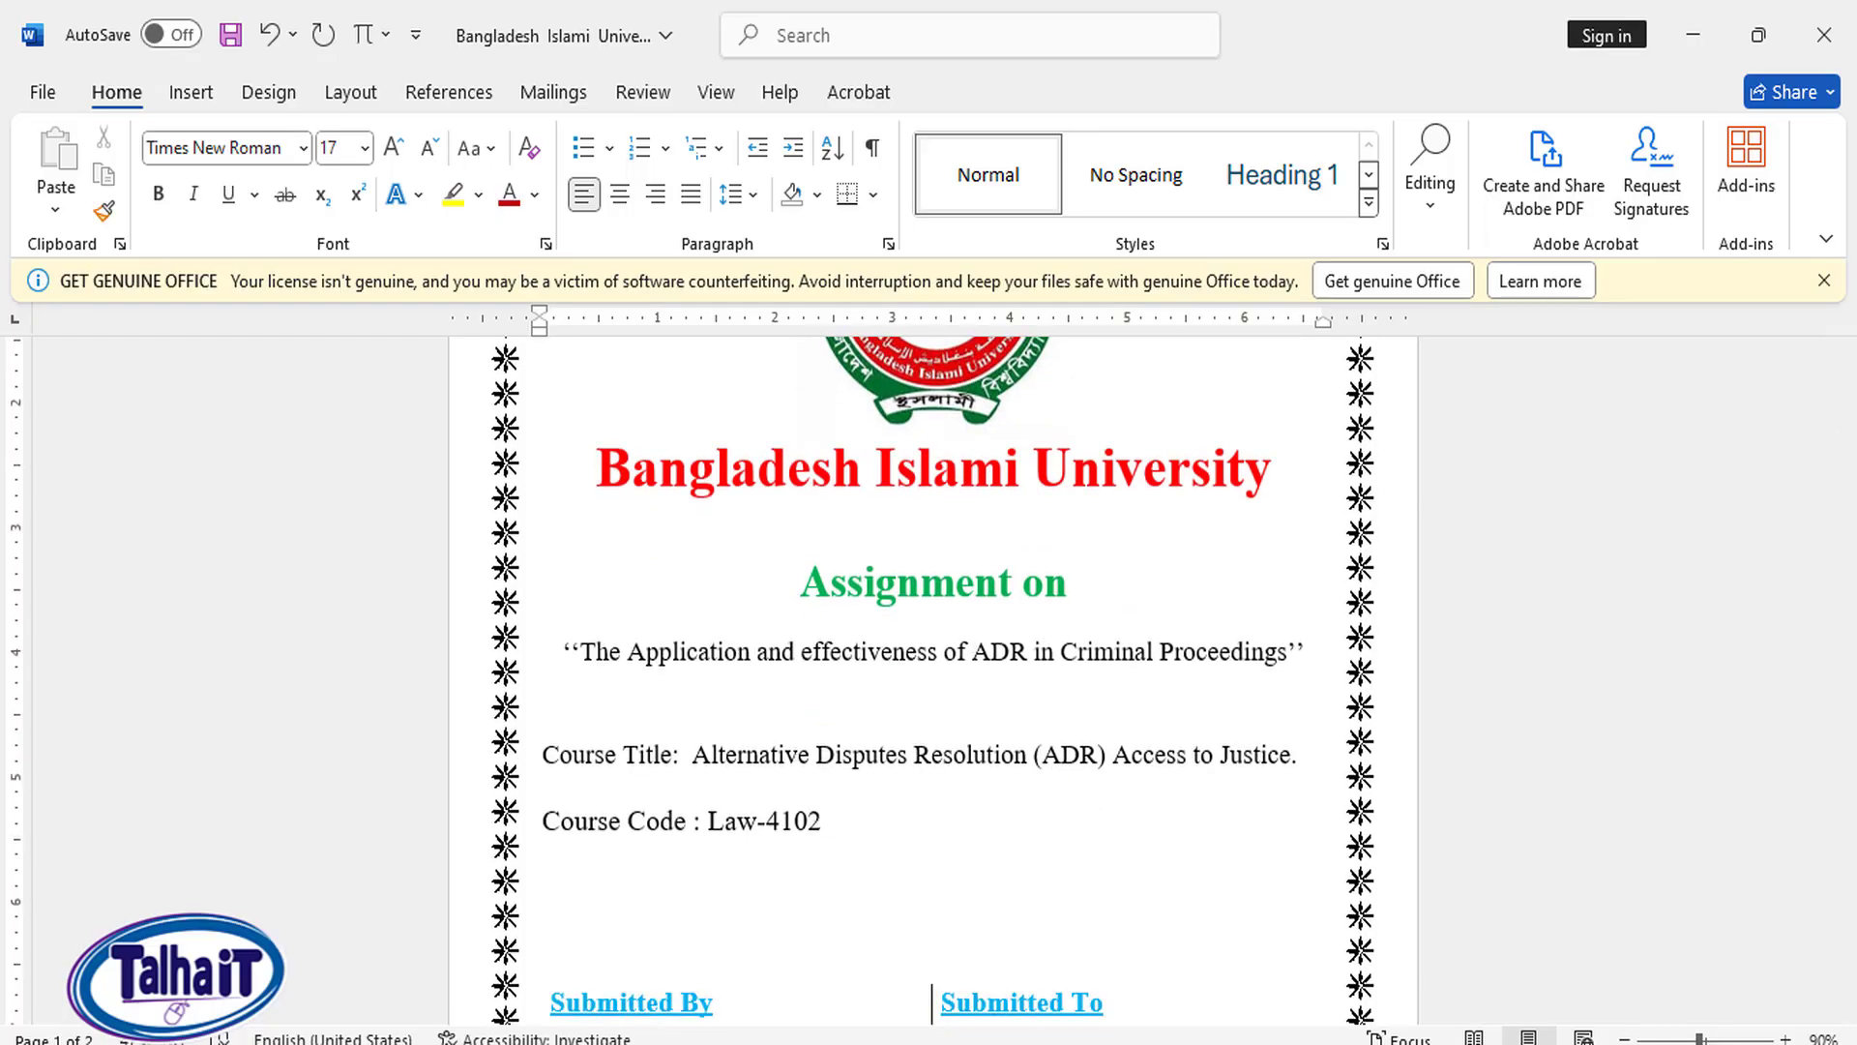
click(1007, 953)
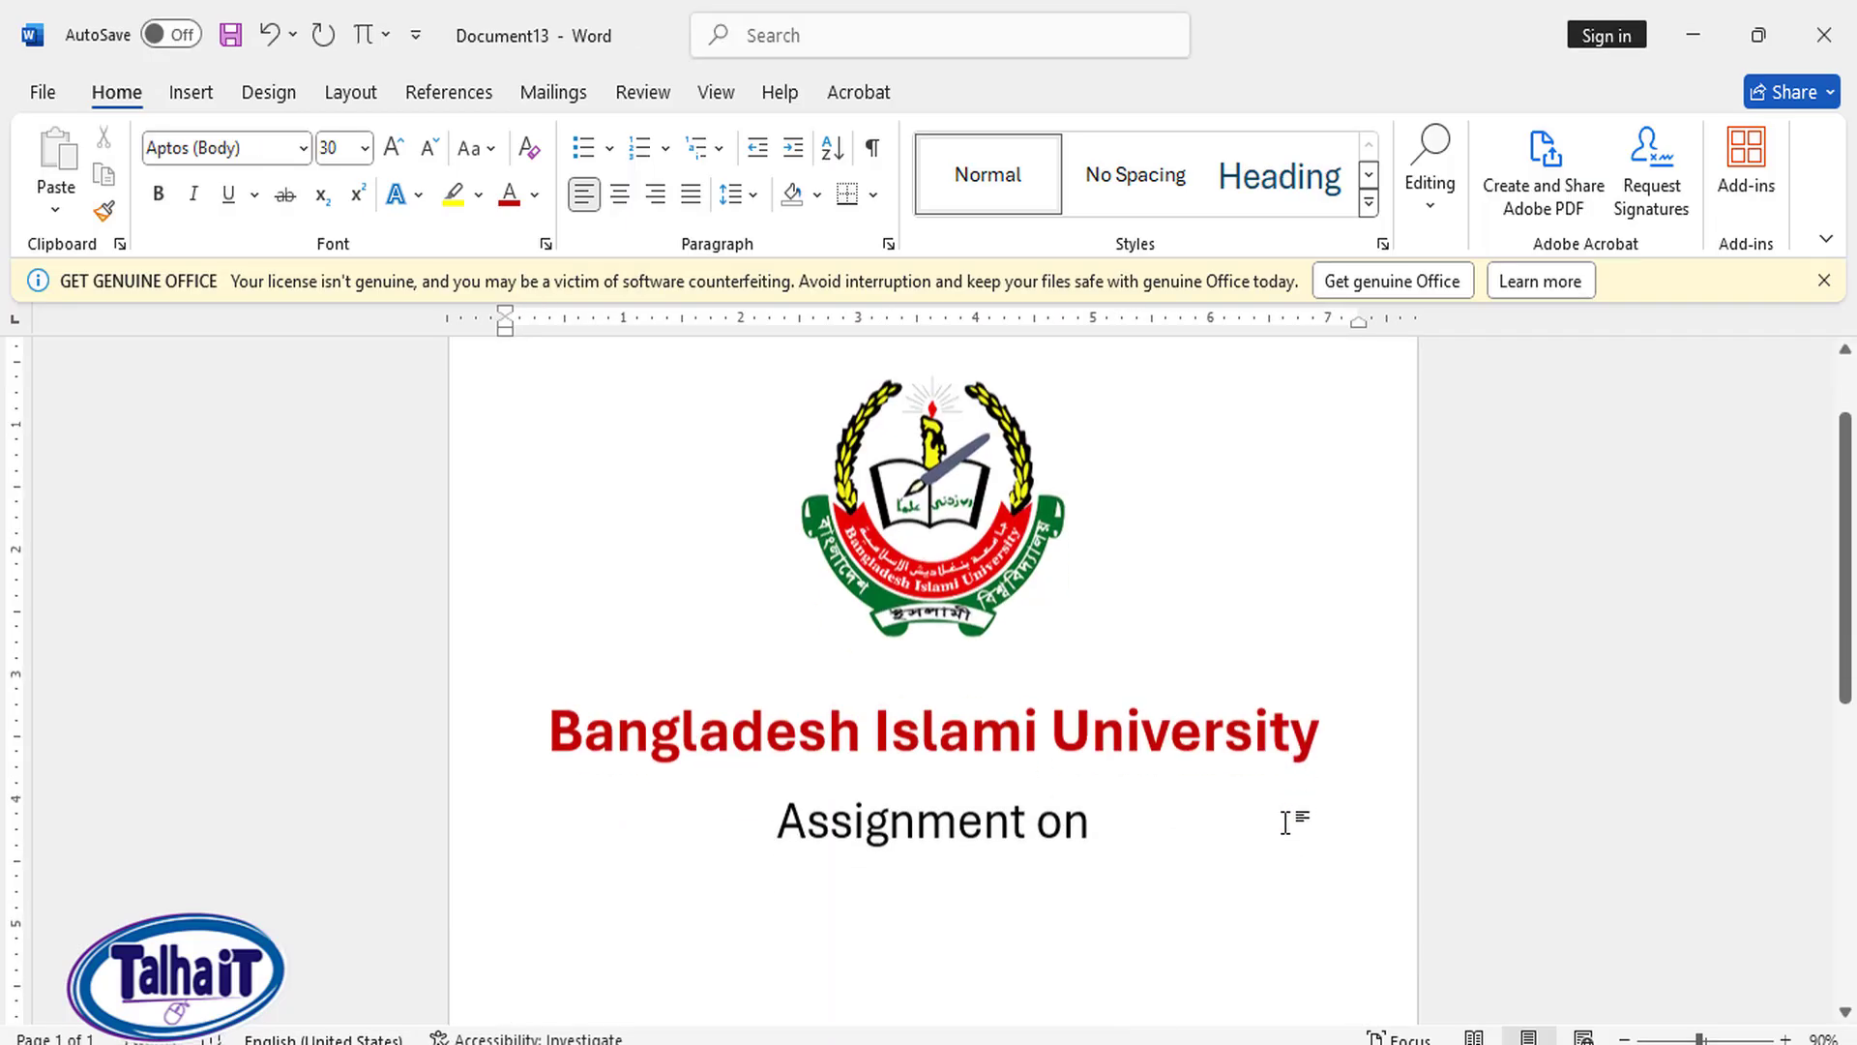
scroll(1286, 823, down, 1)
text(Topic)
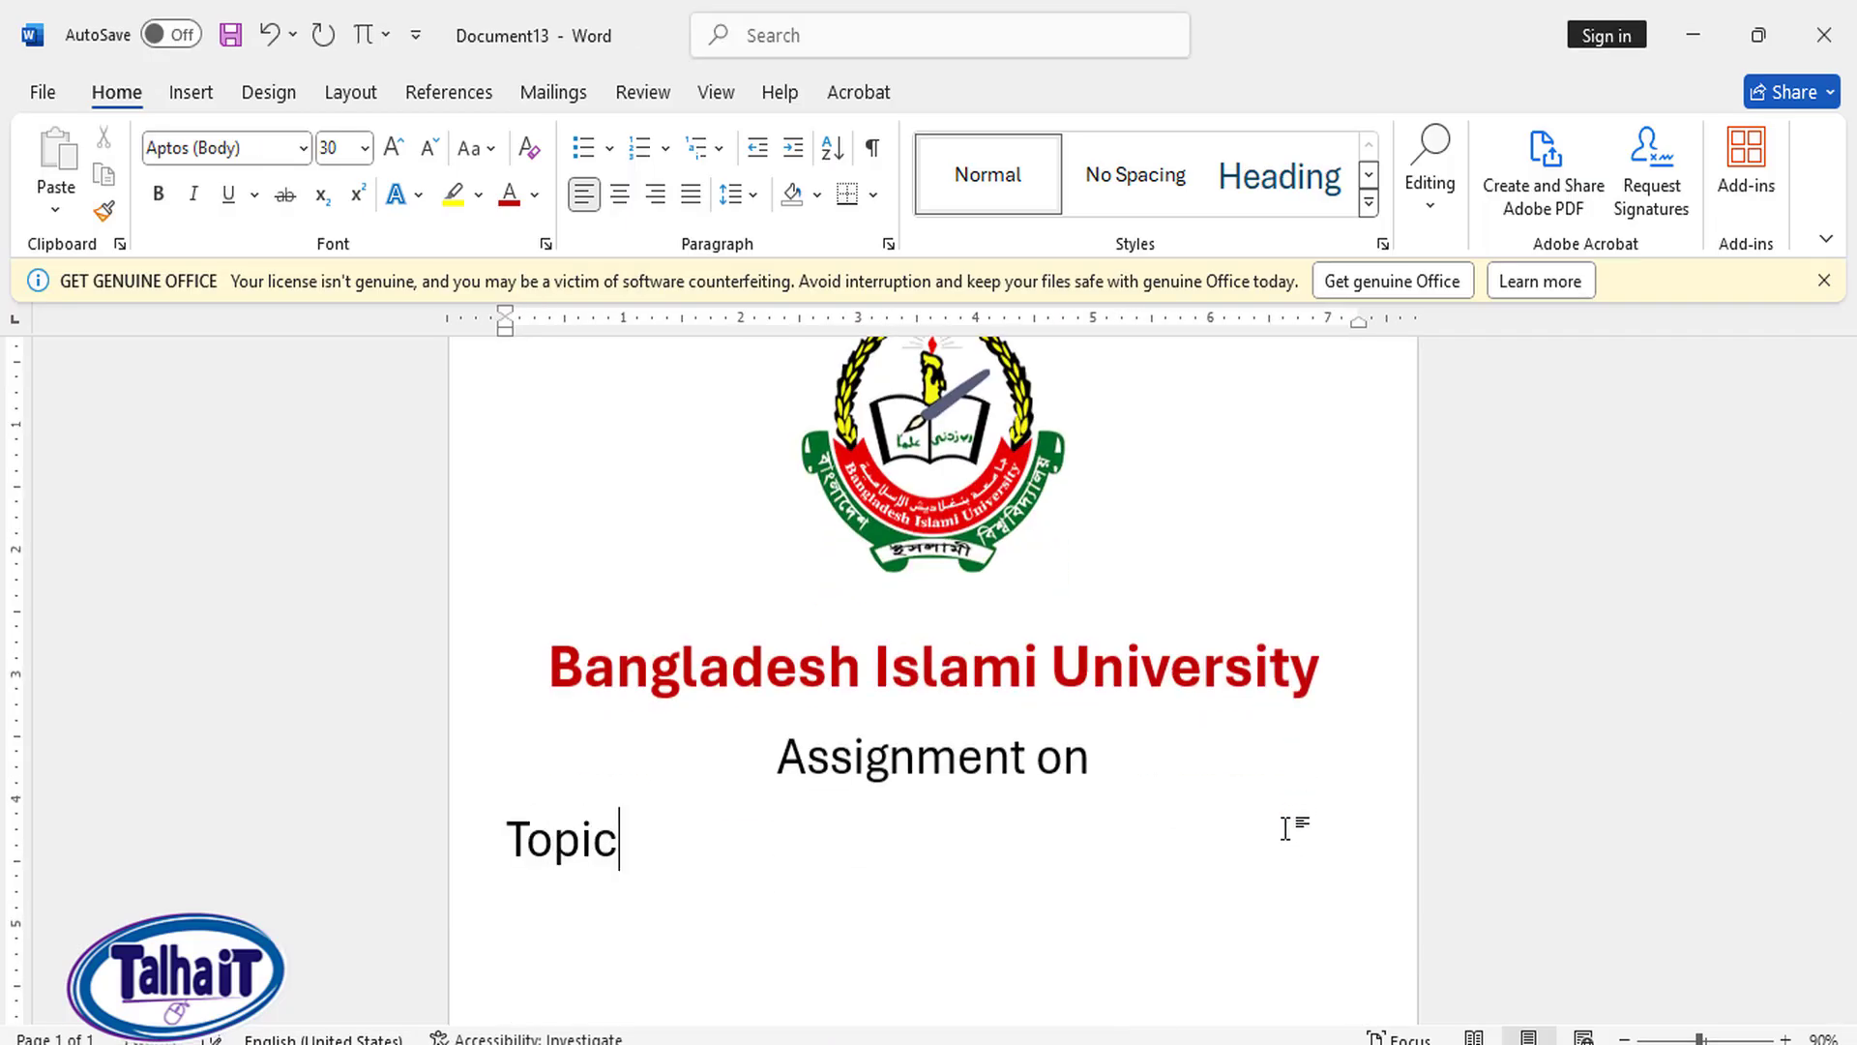
key(BackSpace)
key(BackSpace)
key(BackSpace)
key(BackSpace)
text(t)
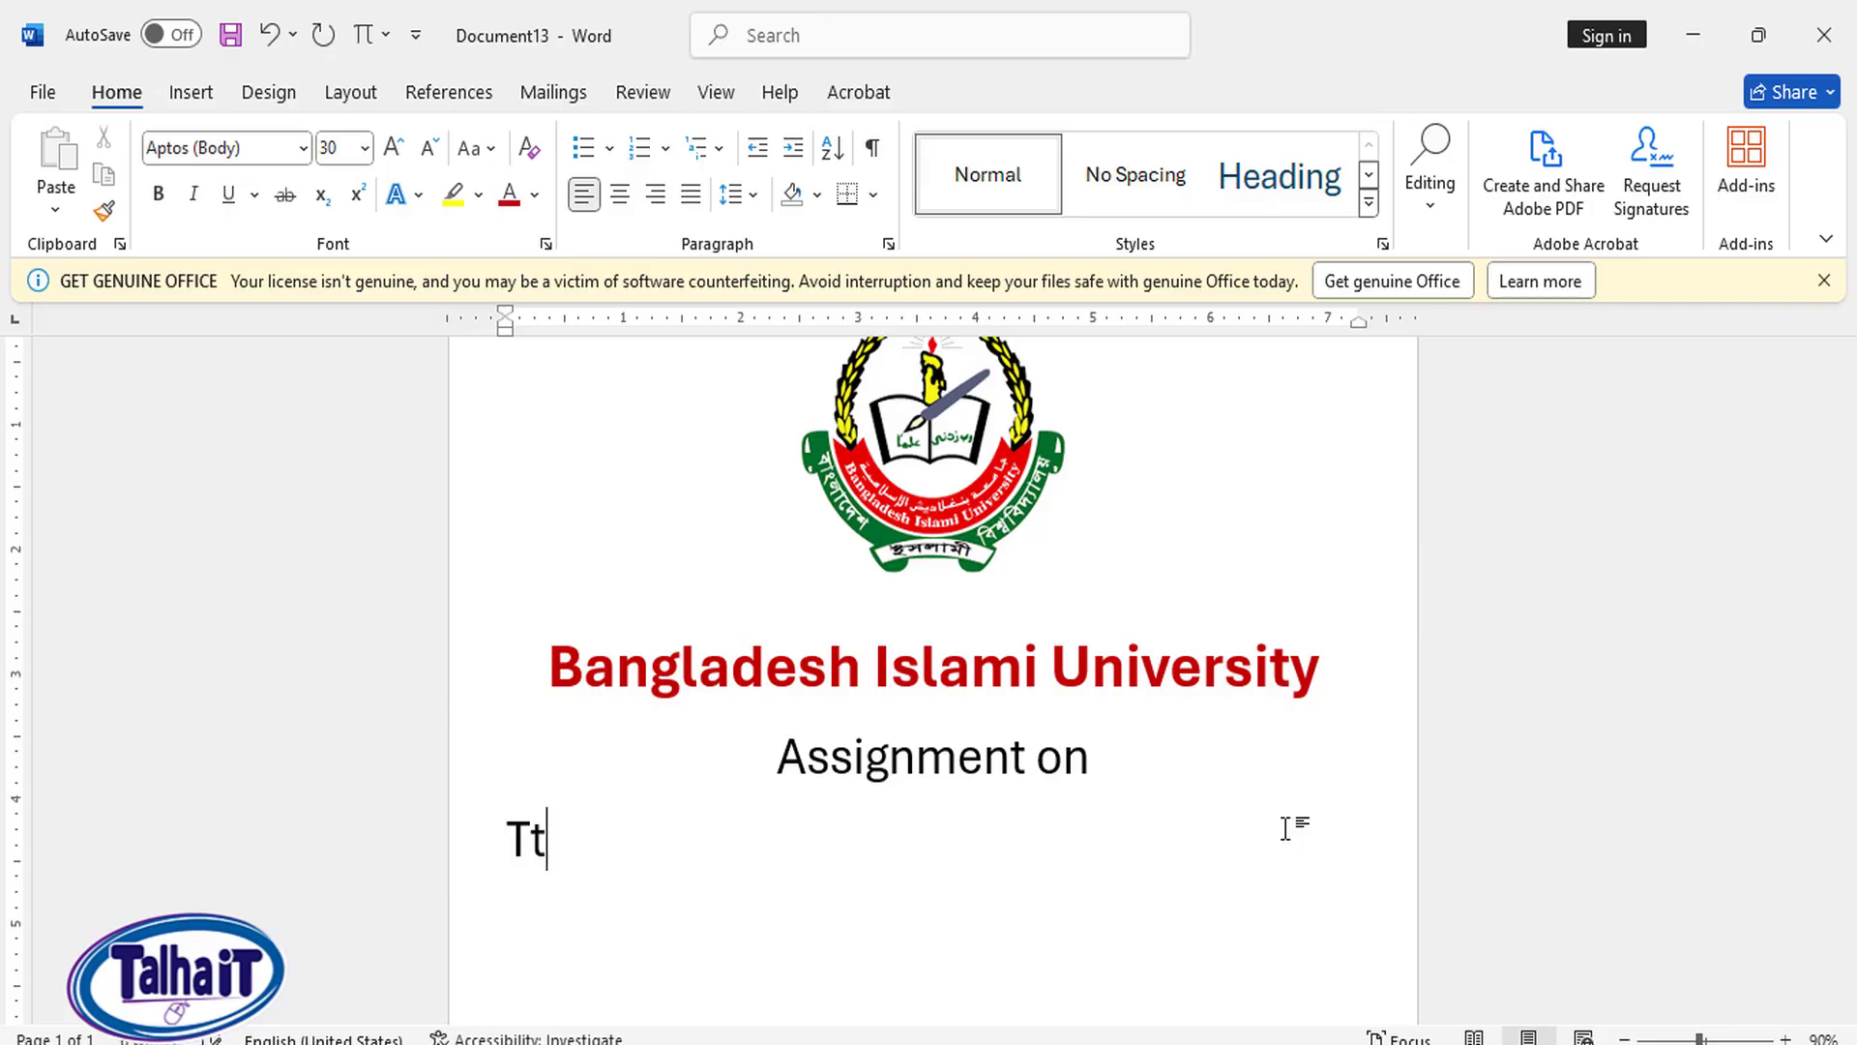
key(BackSpace)
text(itlte:)
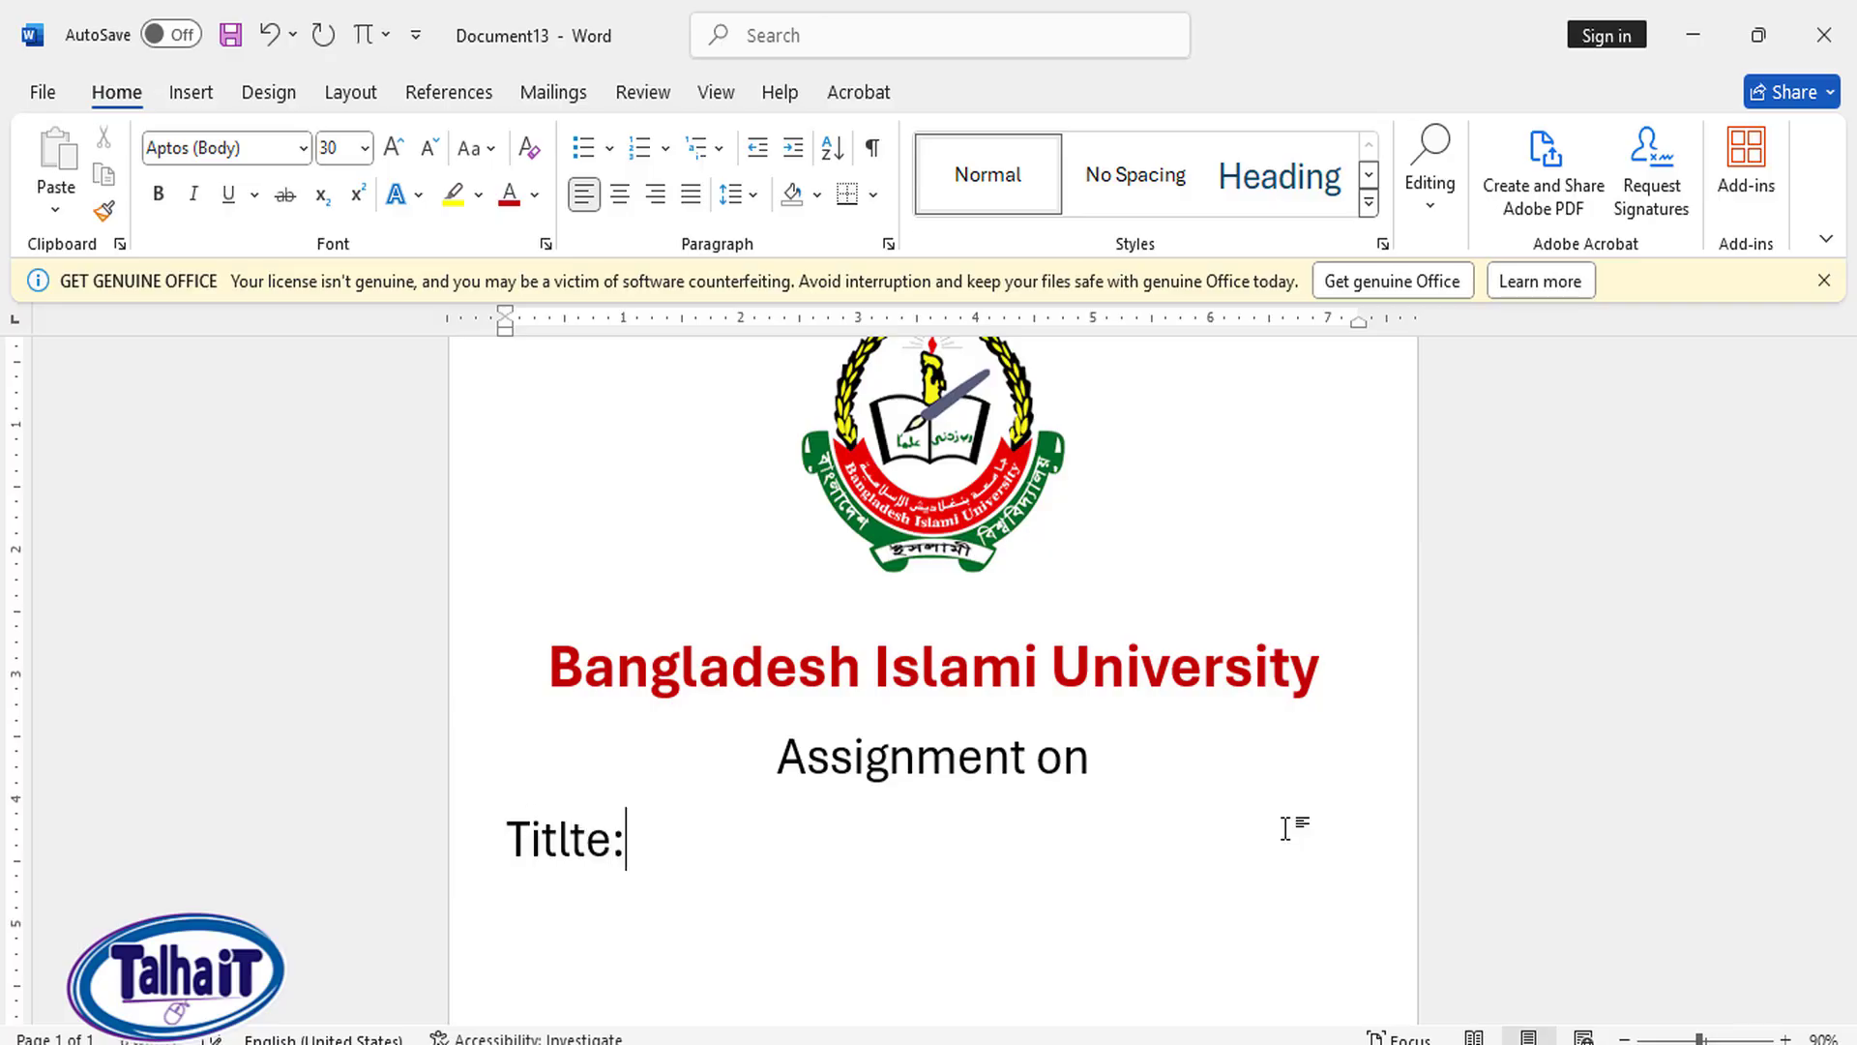
text( --------------------------------------)
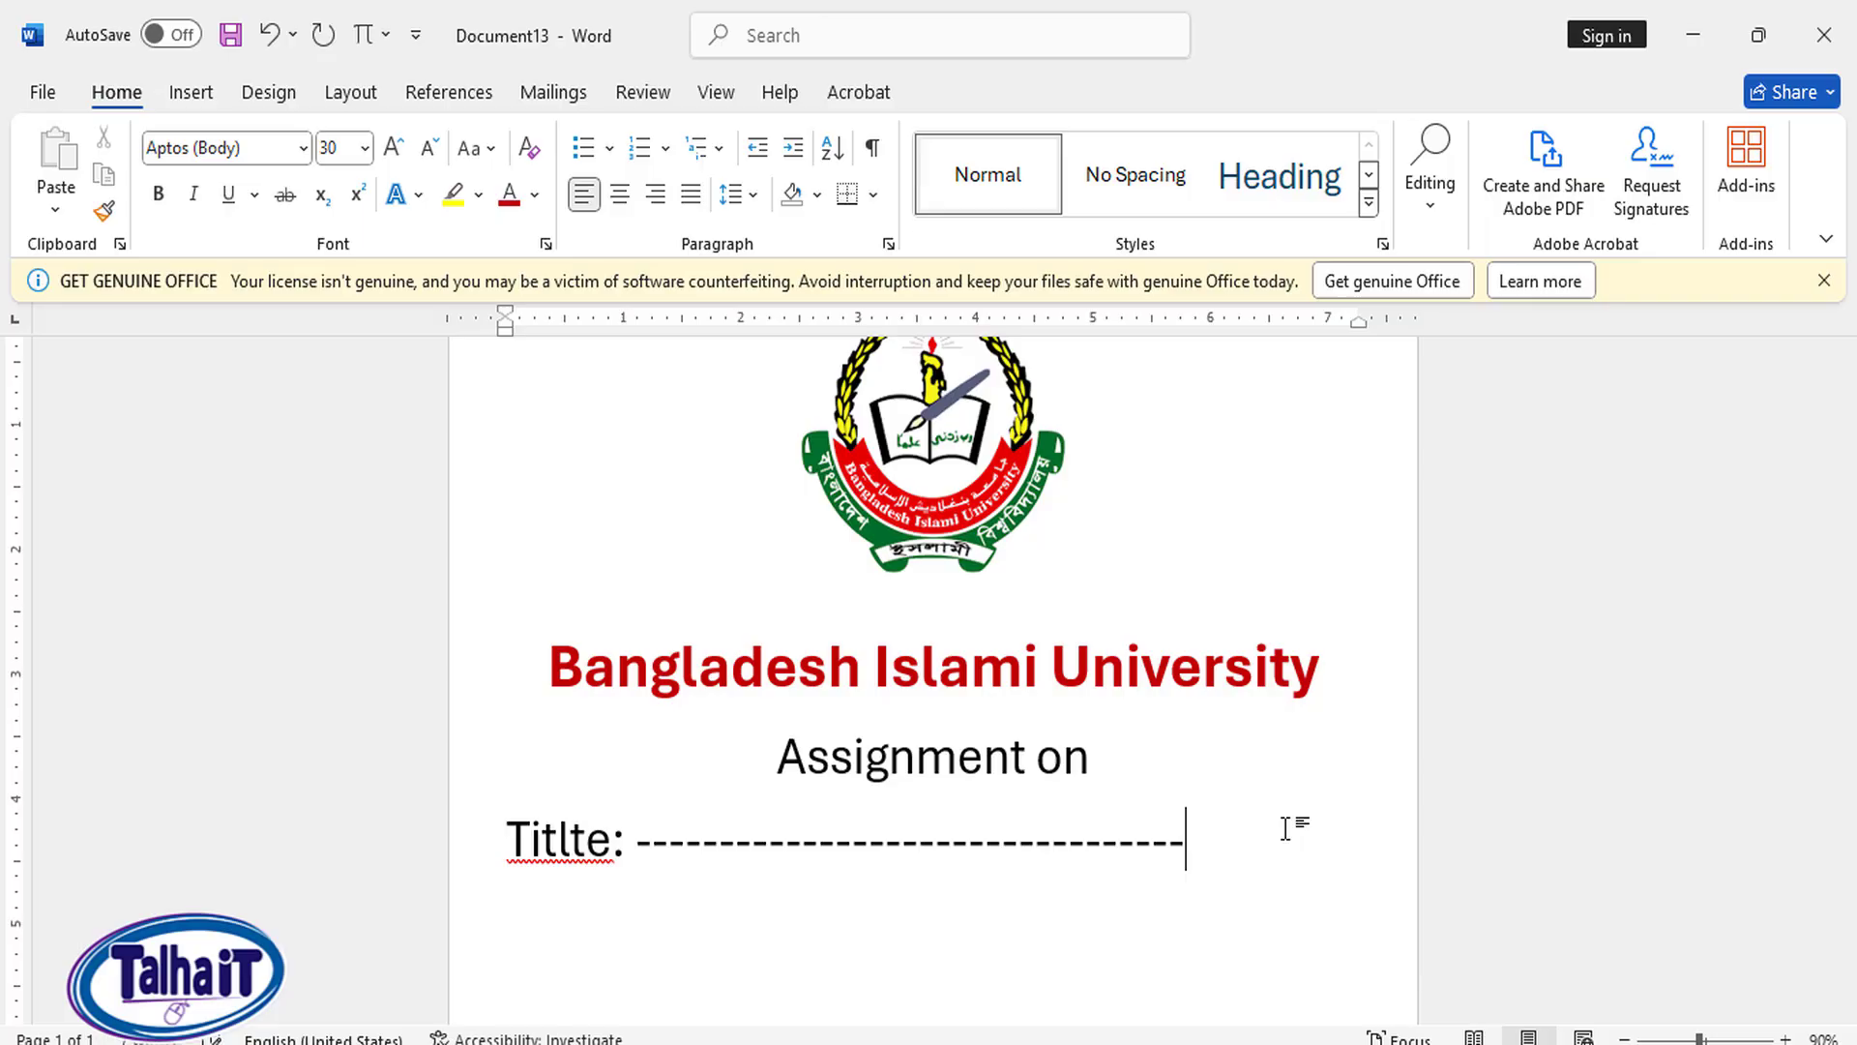
key(Return)
Step: Consult the course and submission details in the sample document and add "Course Code:" below the "Titlte:" line
mouse_move(890, 1030)
click(696, 979)
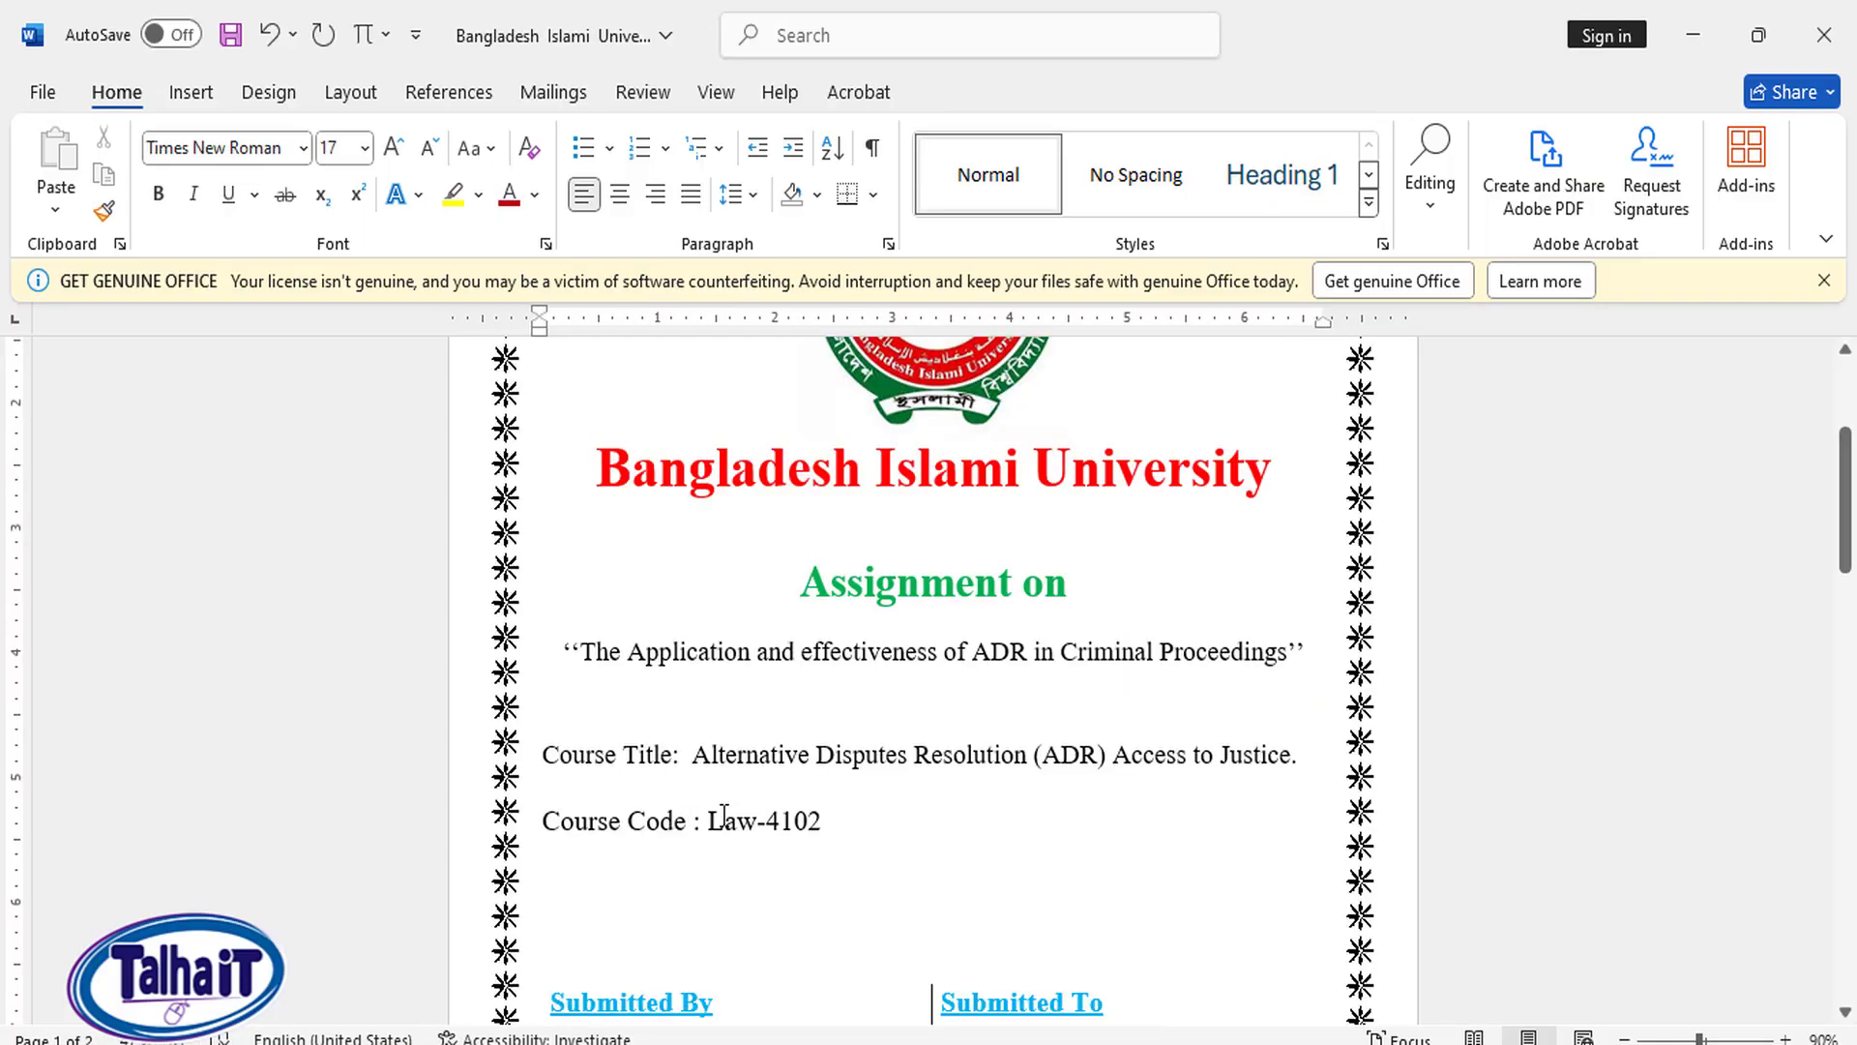
scroll(813, 758, down, 5)
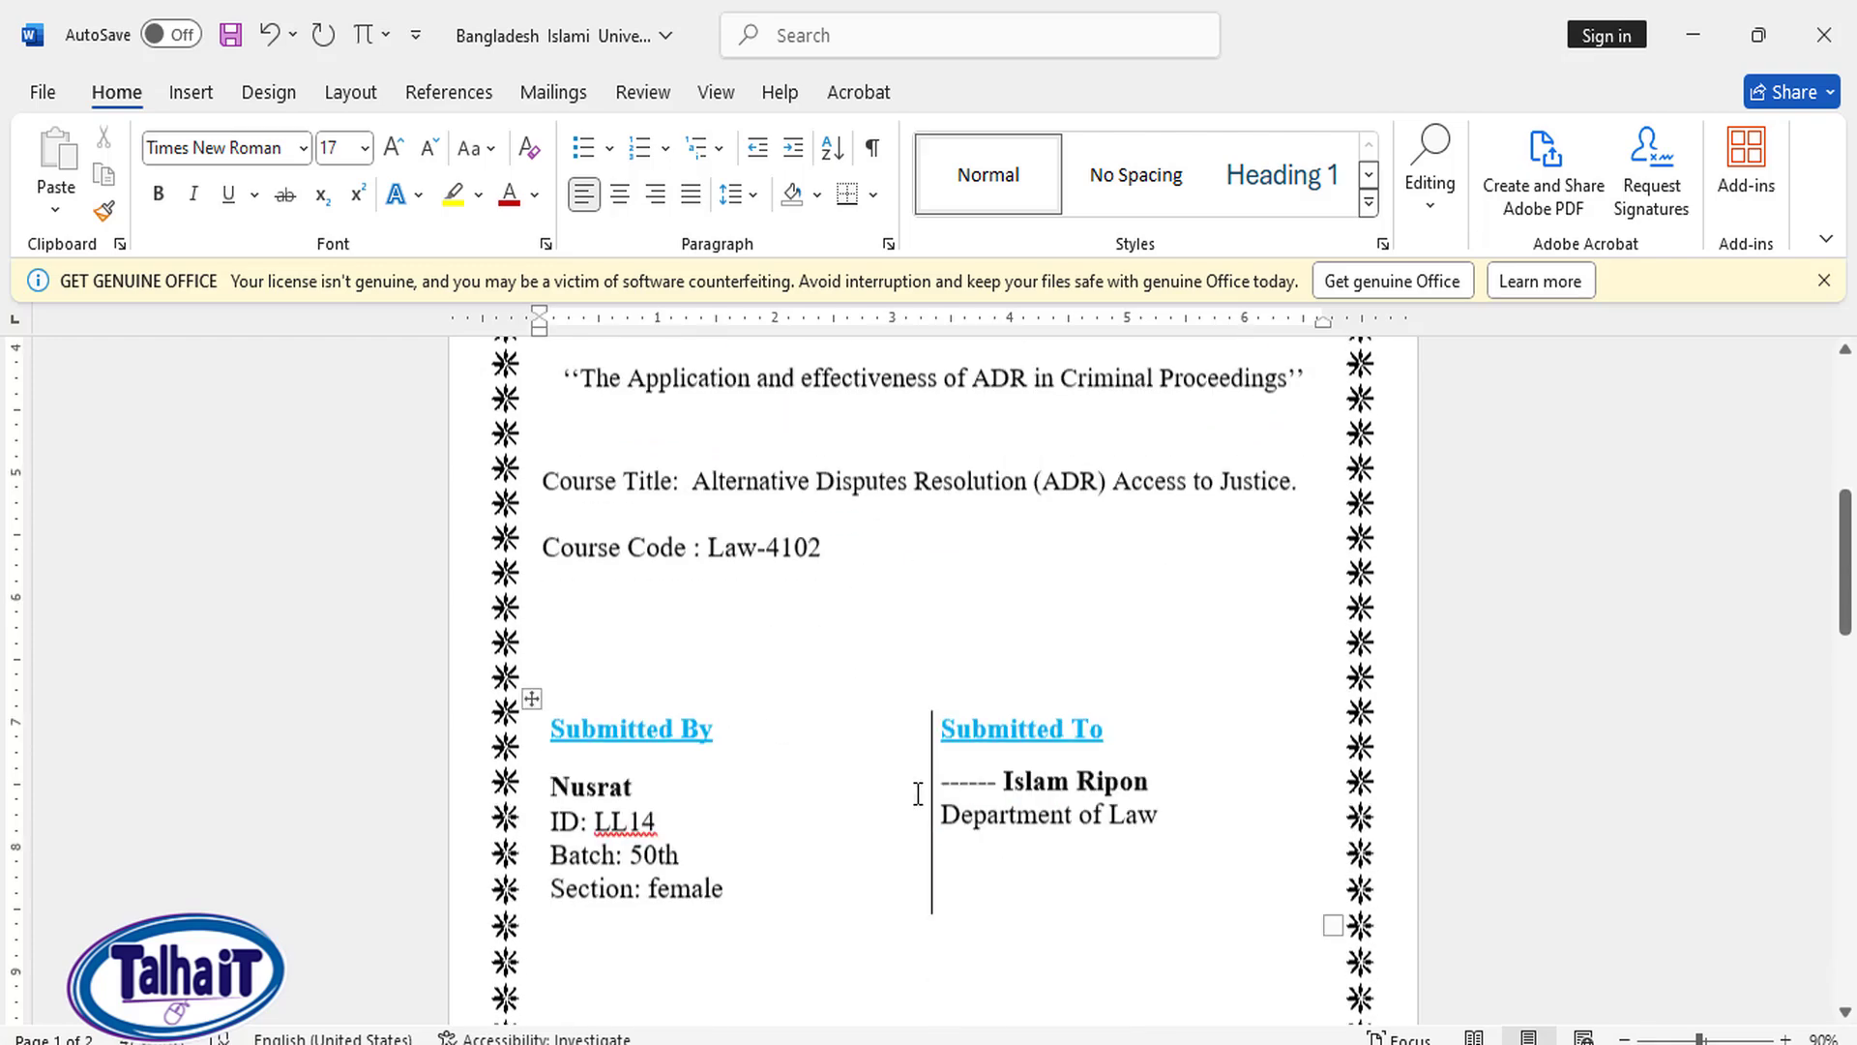
scroll(720, 721, down, 1)
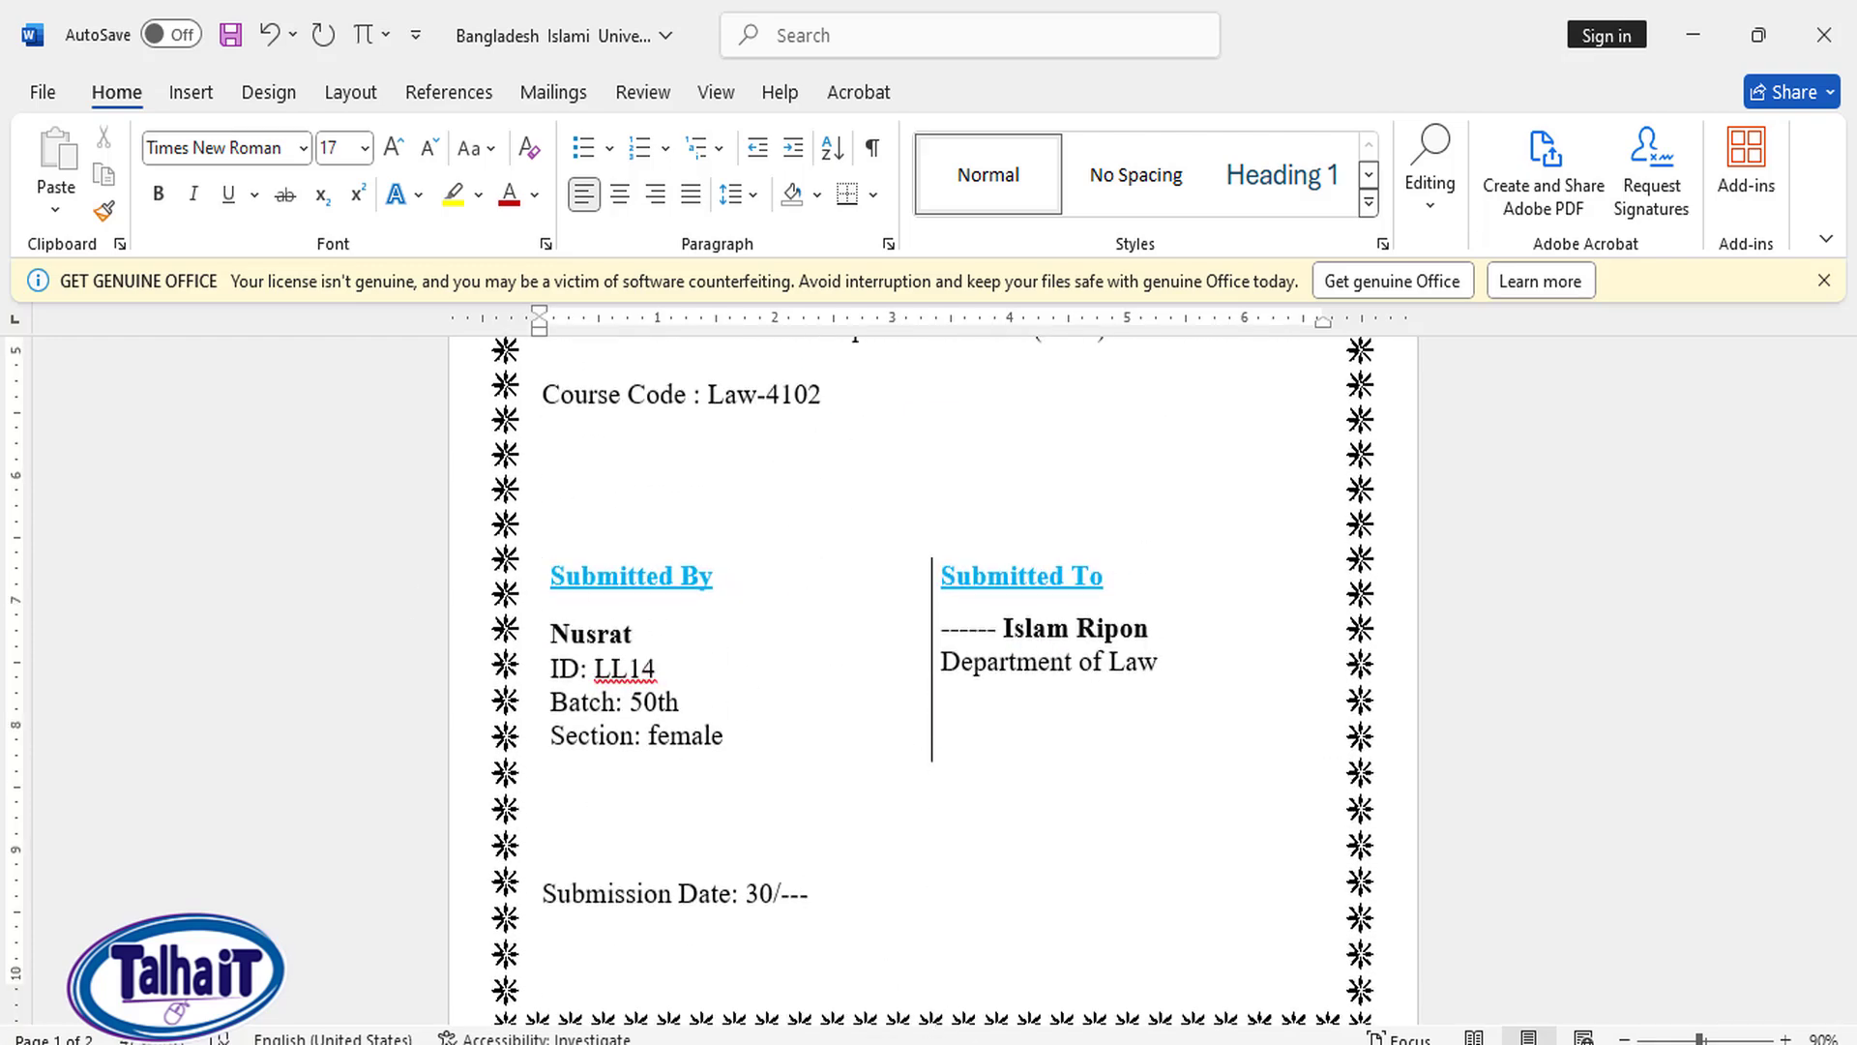
click(982, 986)
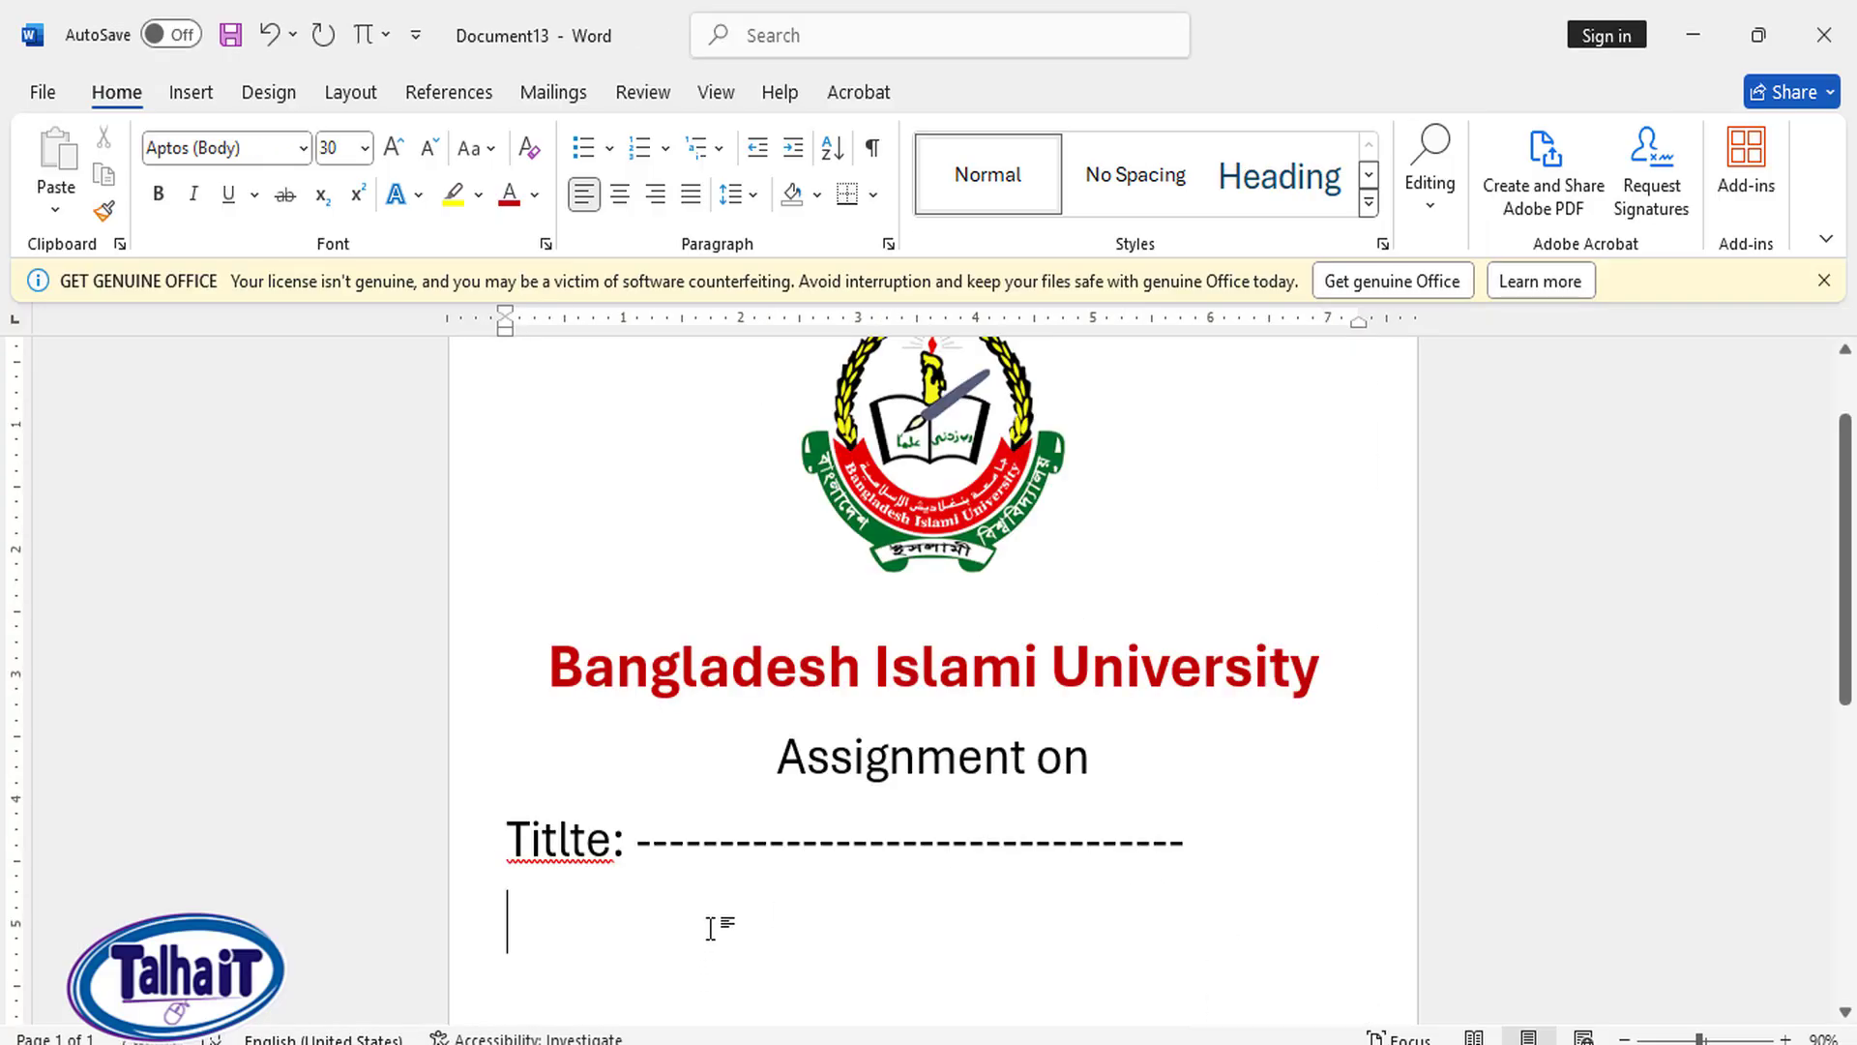
text(Co)
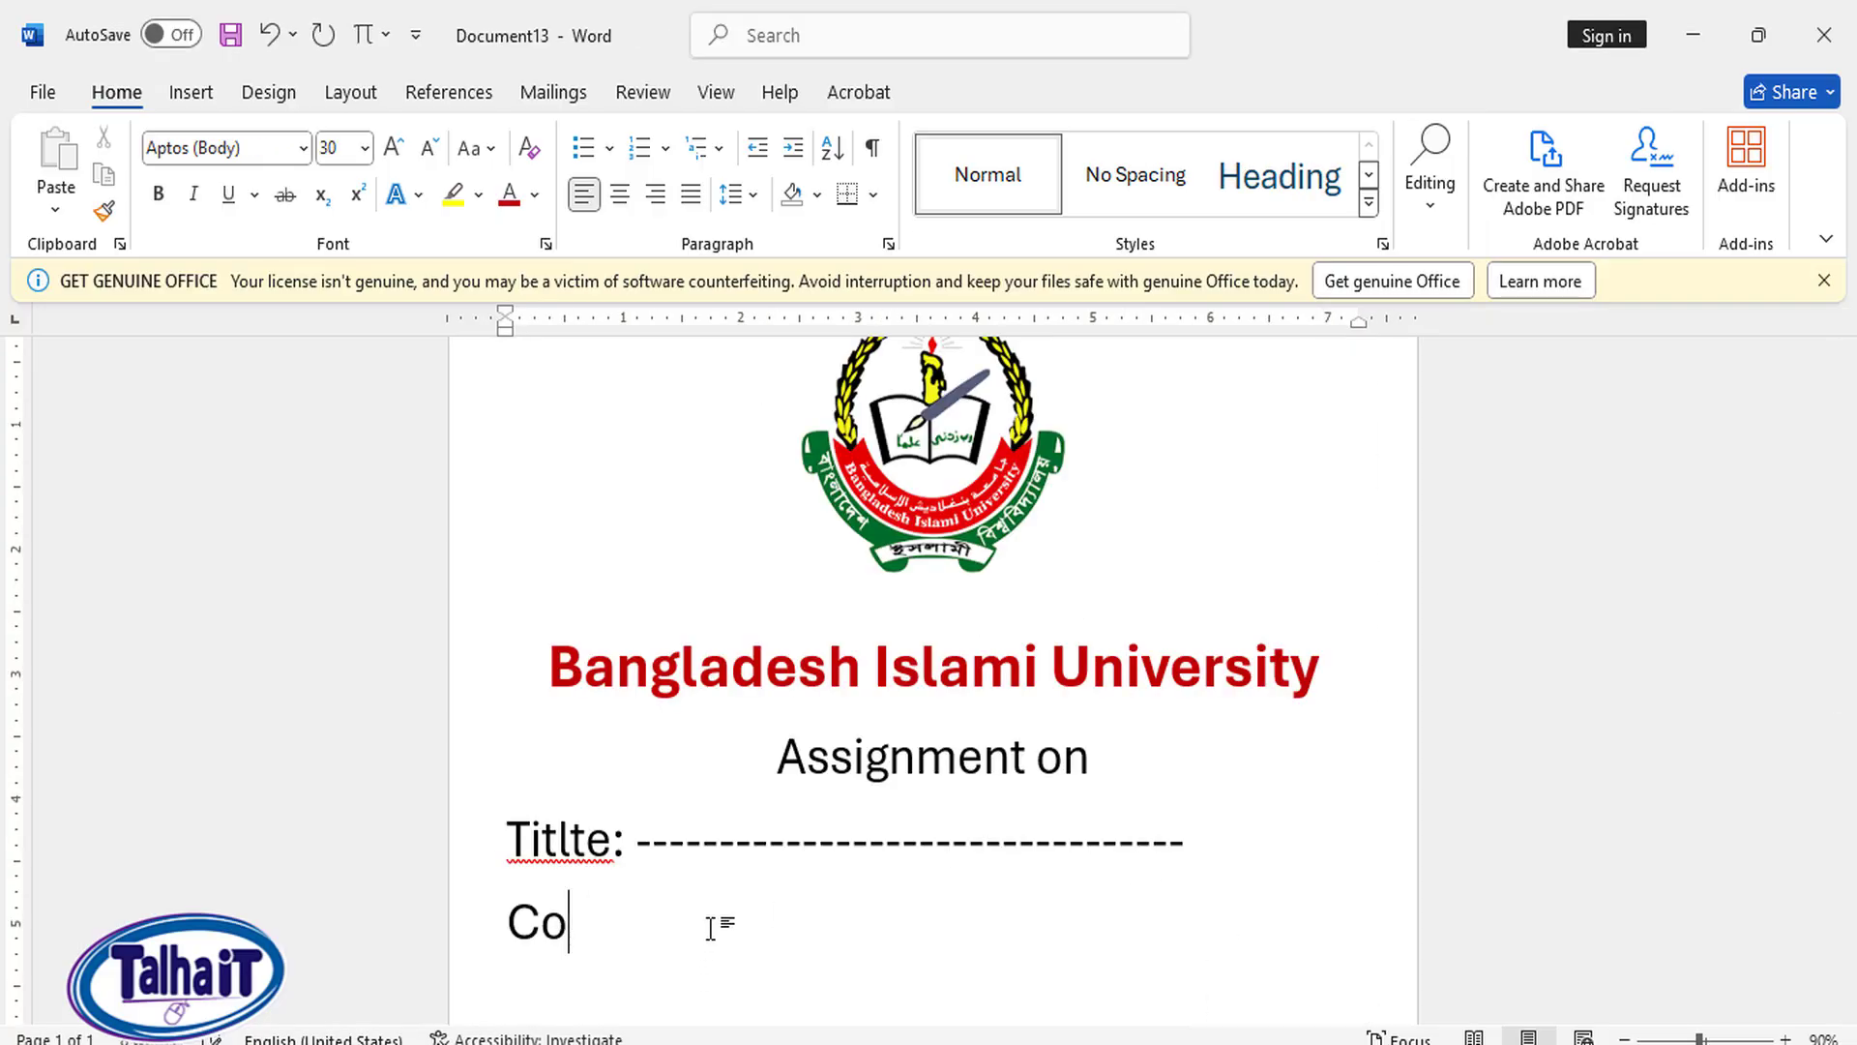
text(urse o)
key(BackSpace)
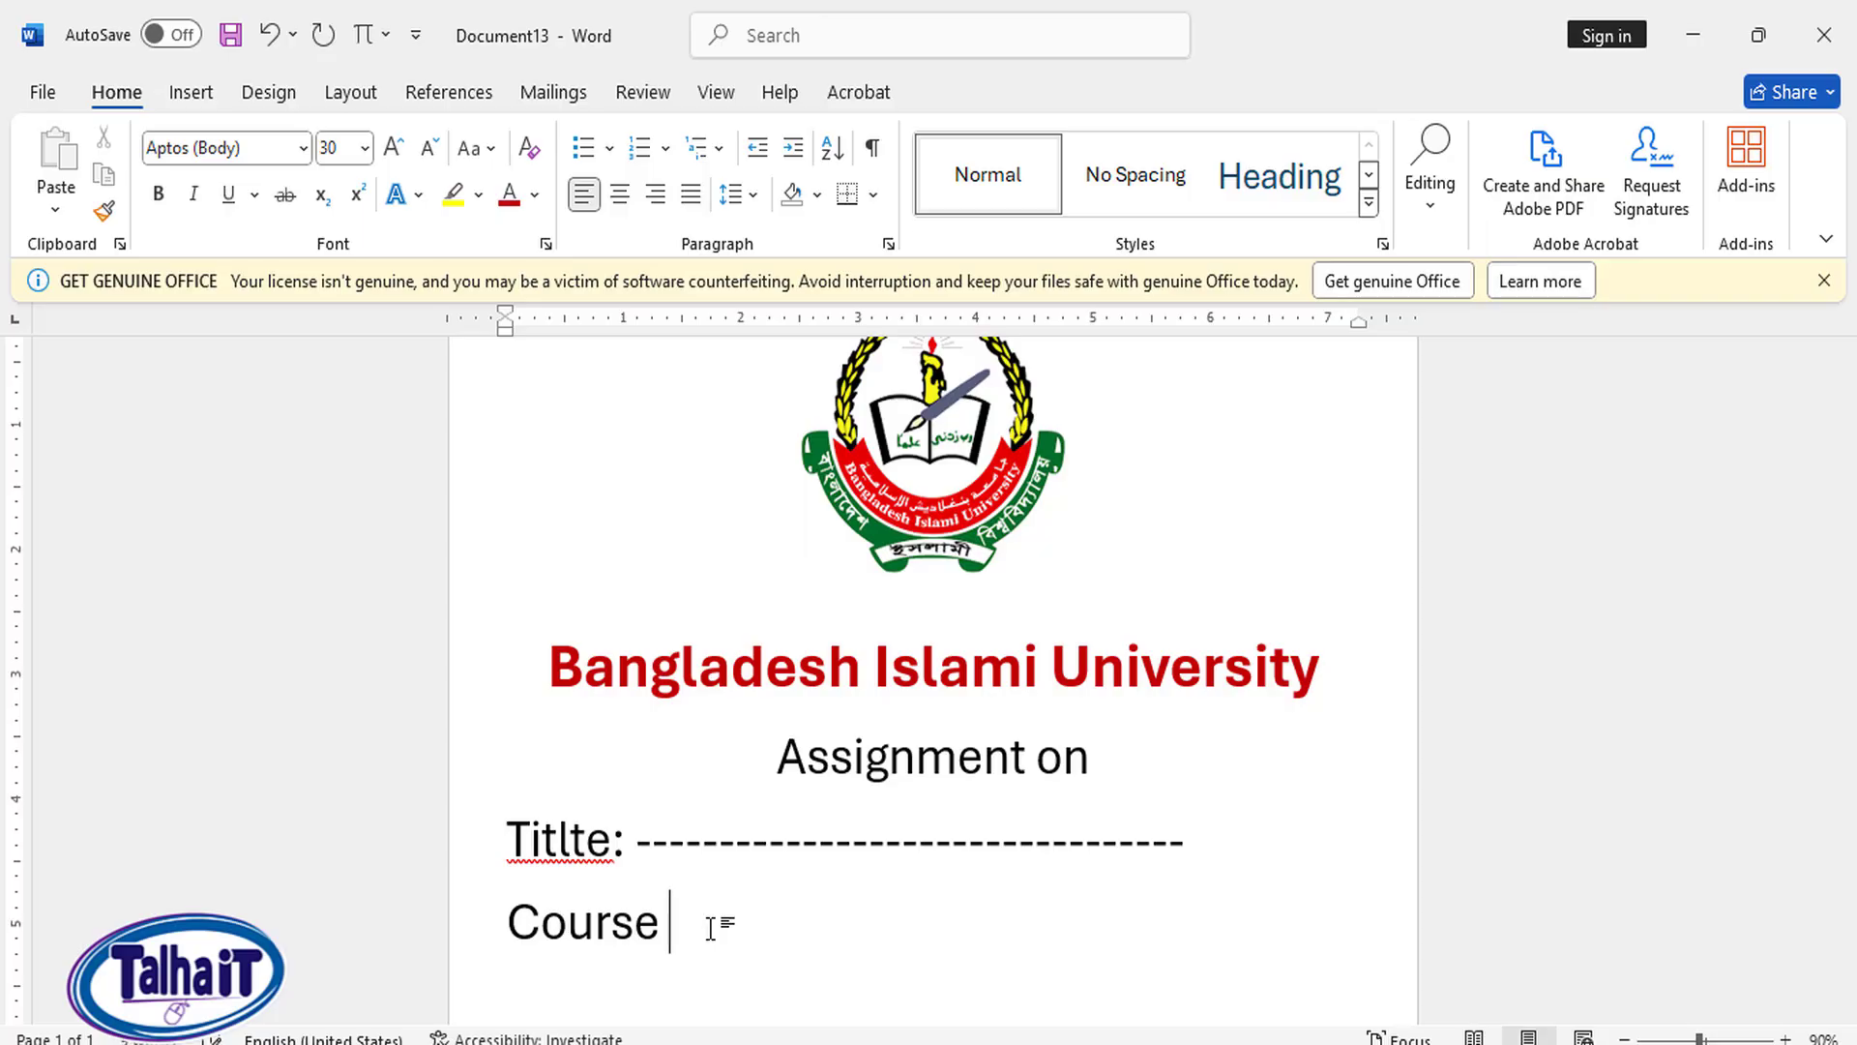
text(Code:)
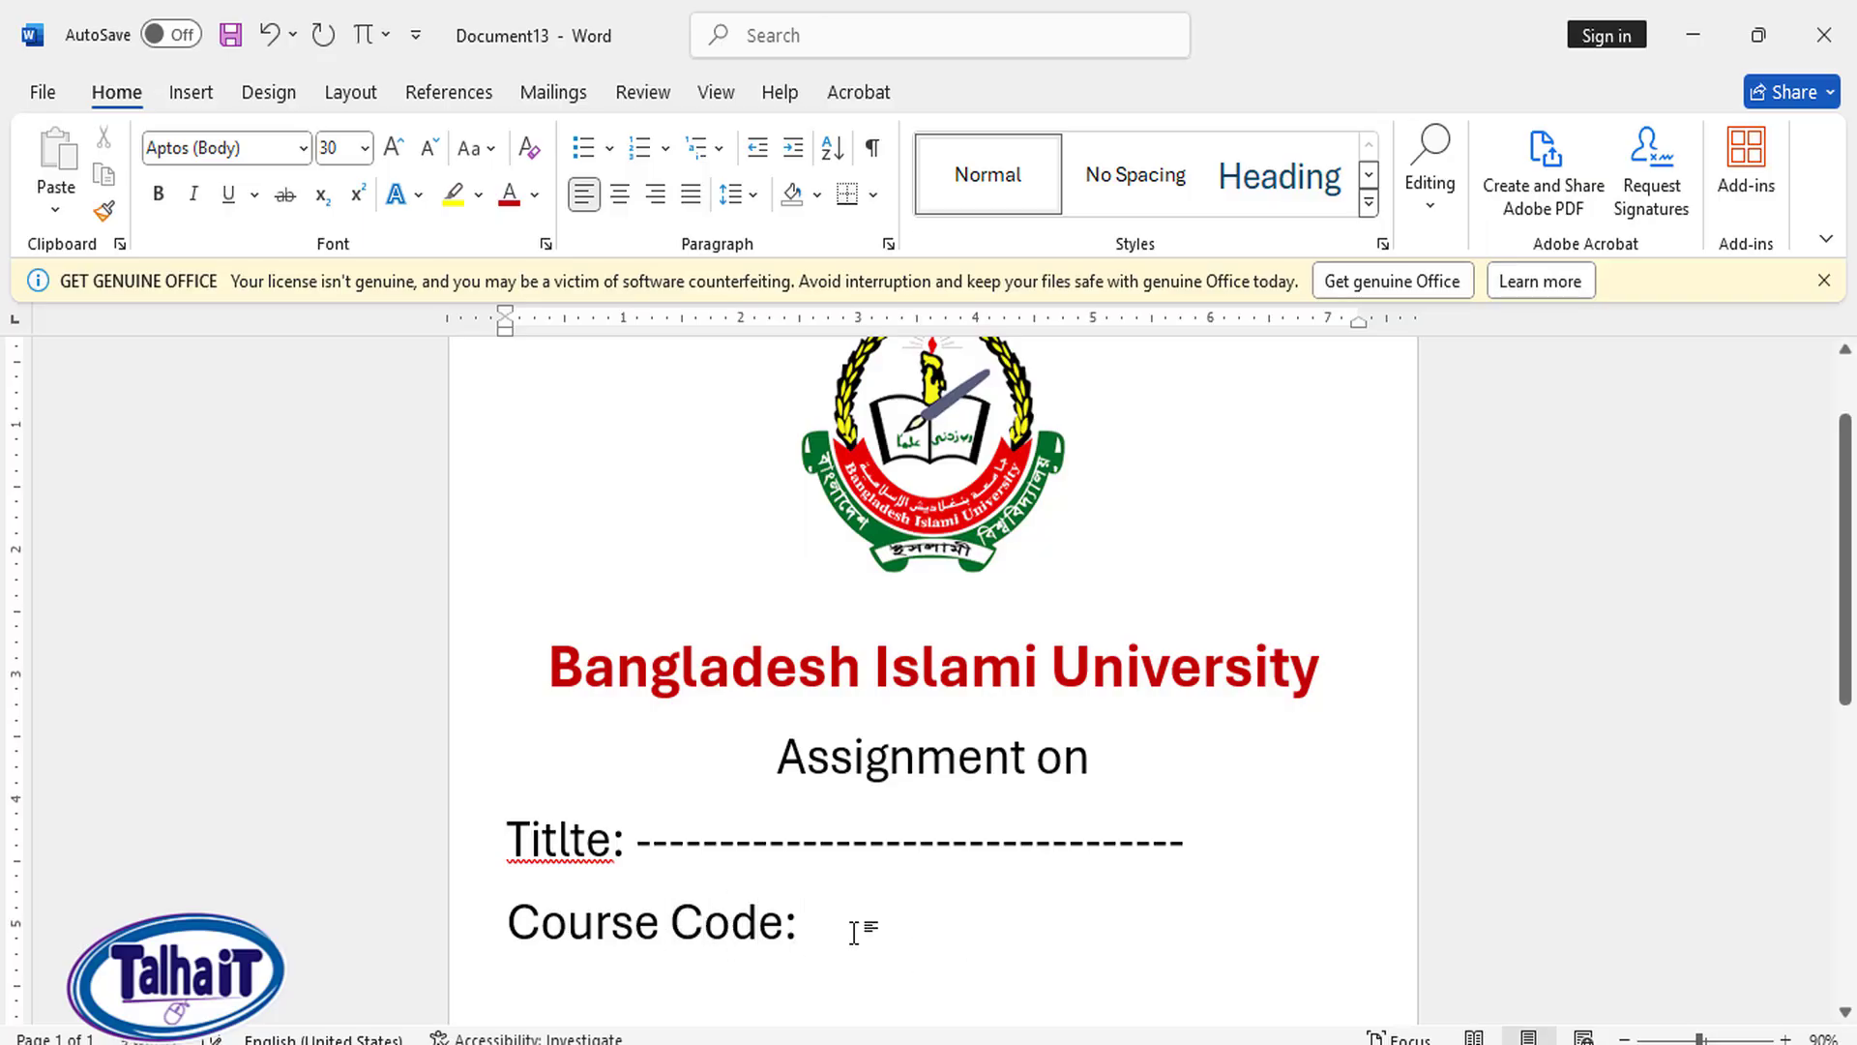
Step: Set the "Titlte:" and "Course Code:" lines to font size 18
drag(820, 922, 523, 840)
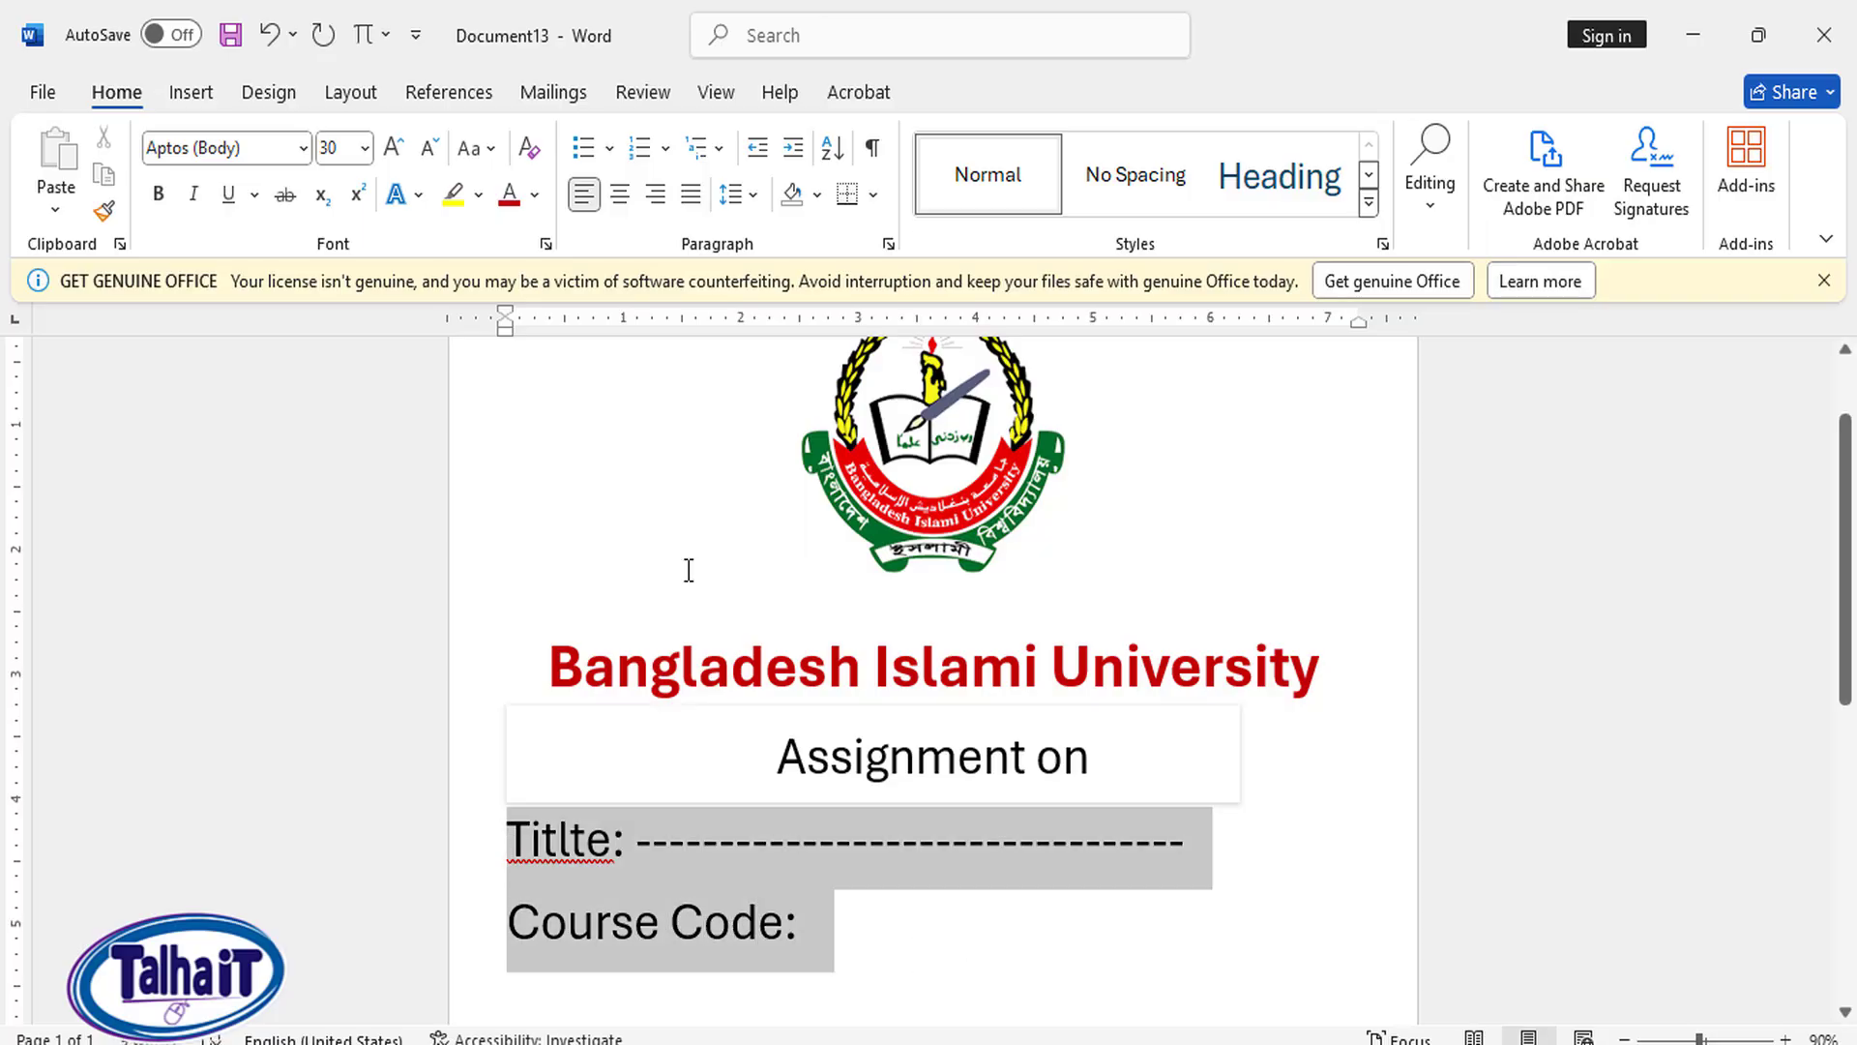
click(334, 148)
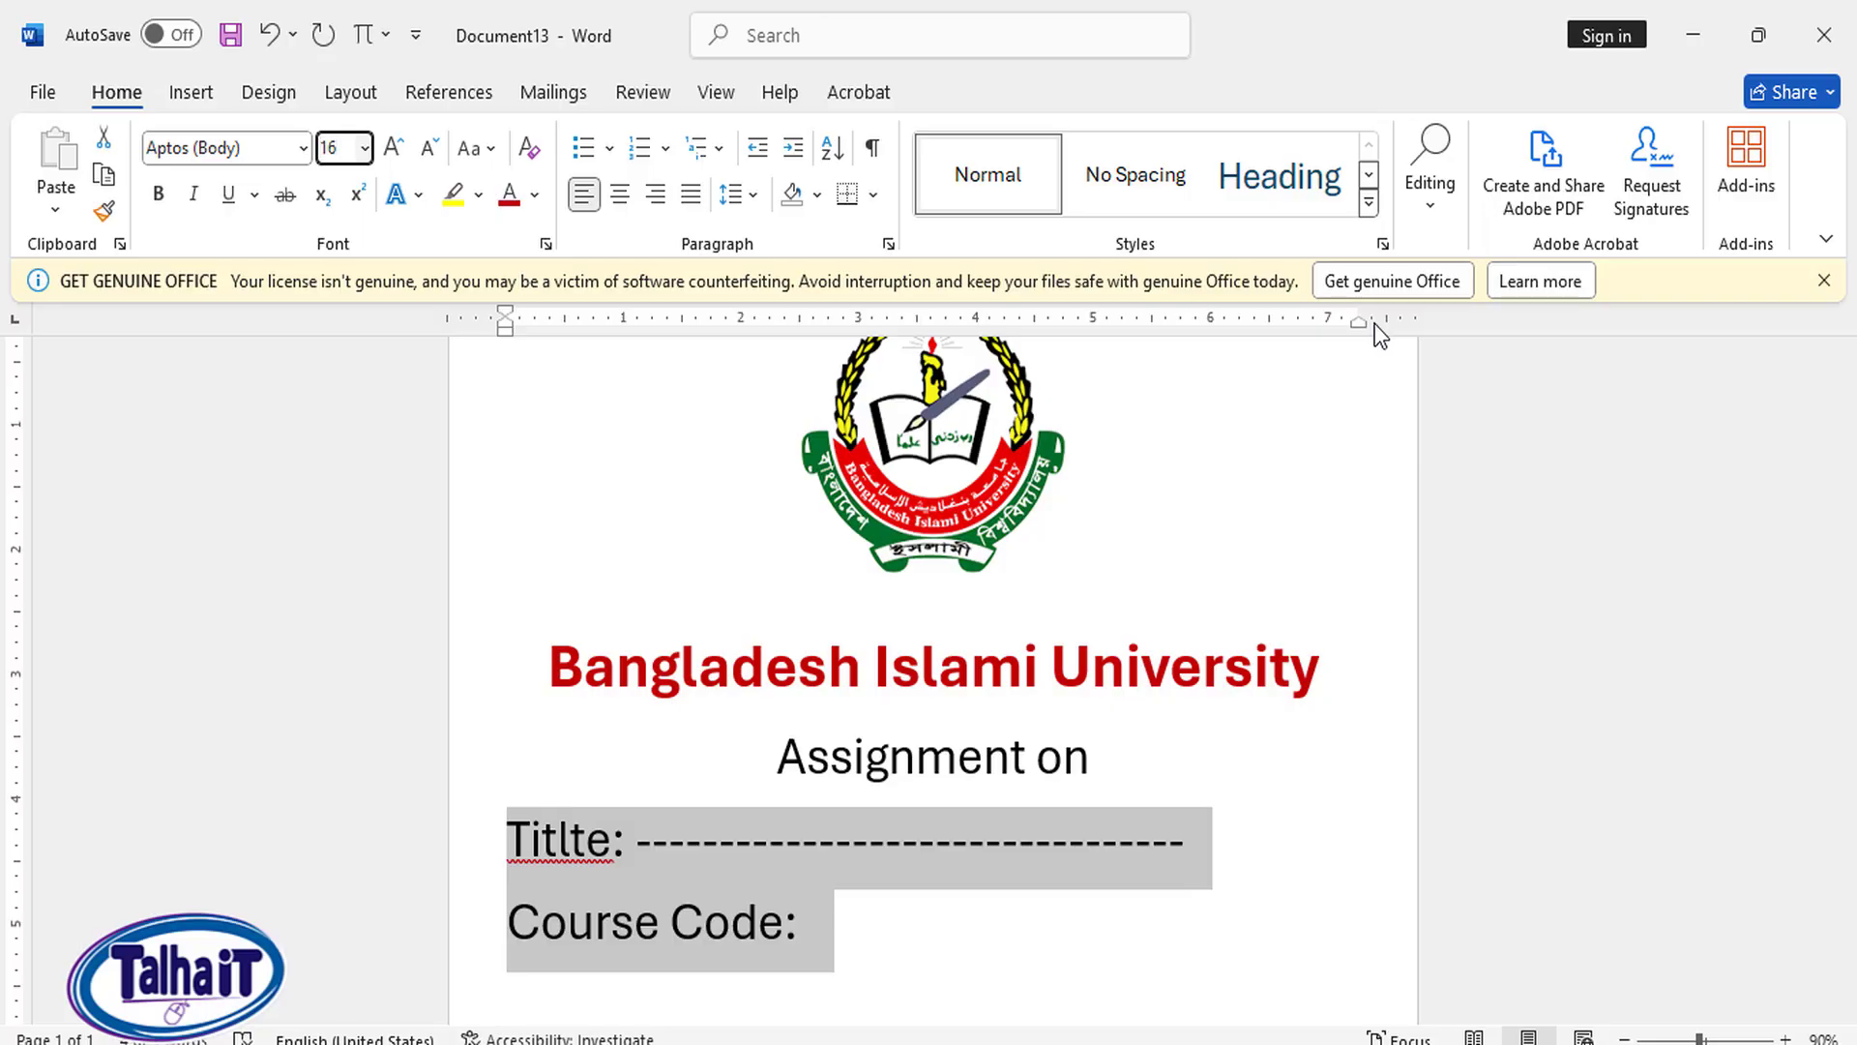
text(16)
key(Return)
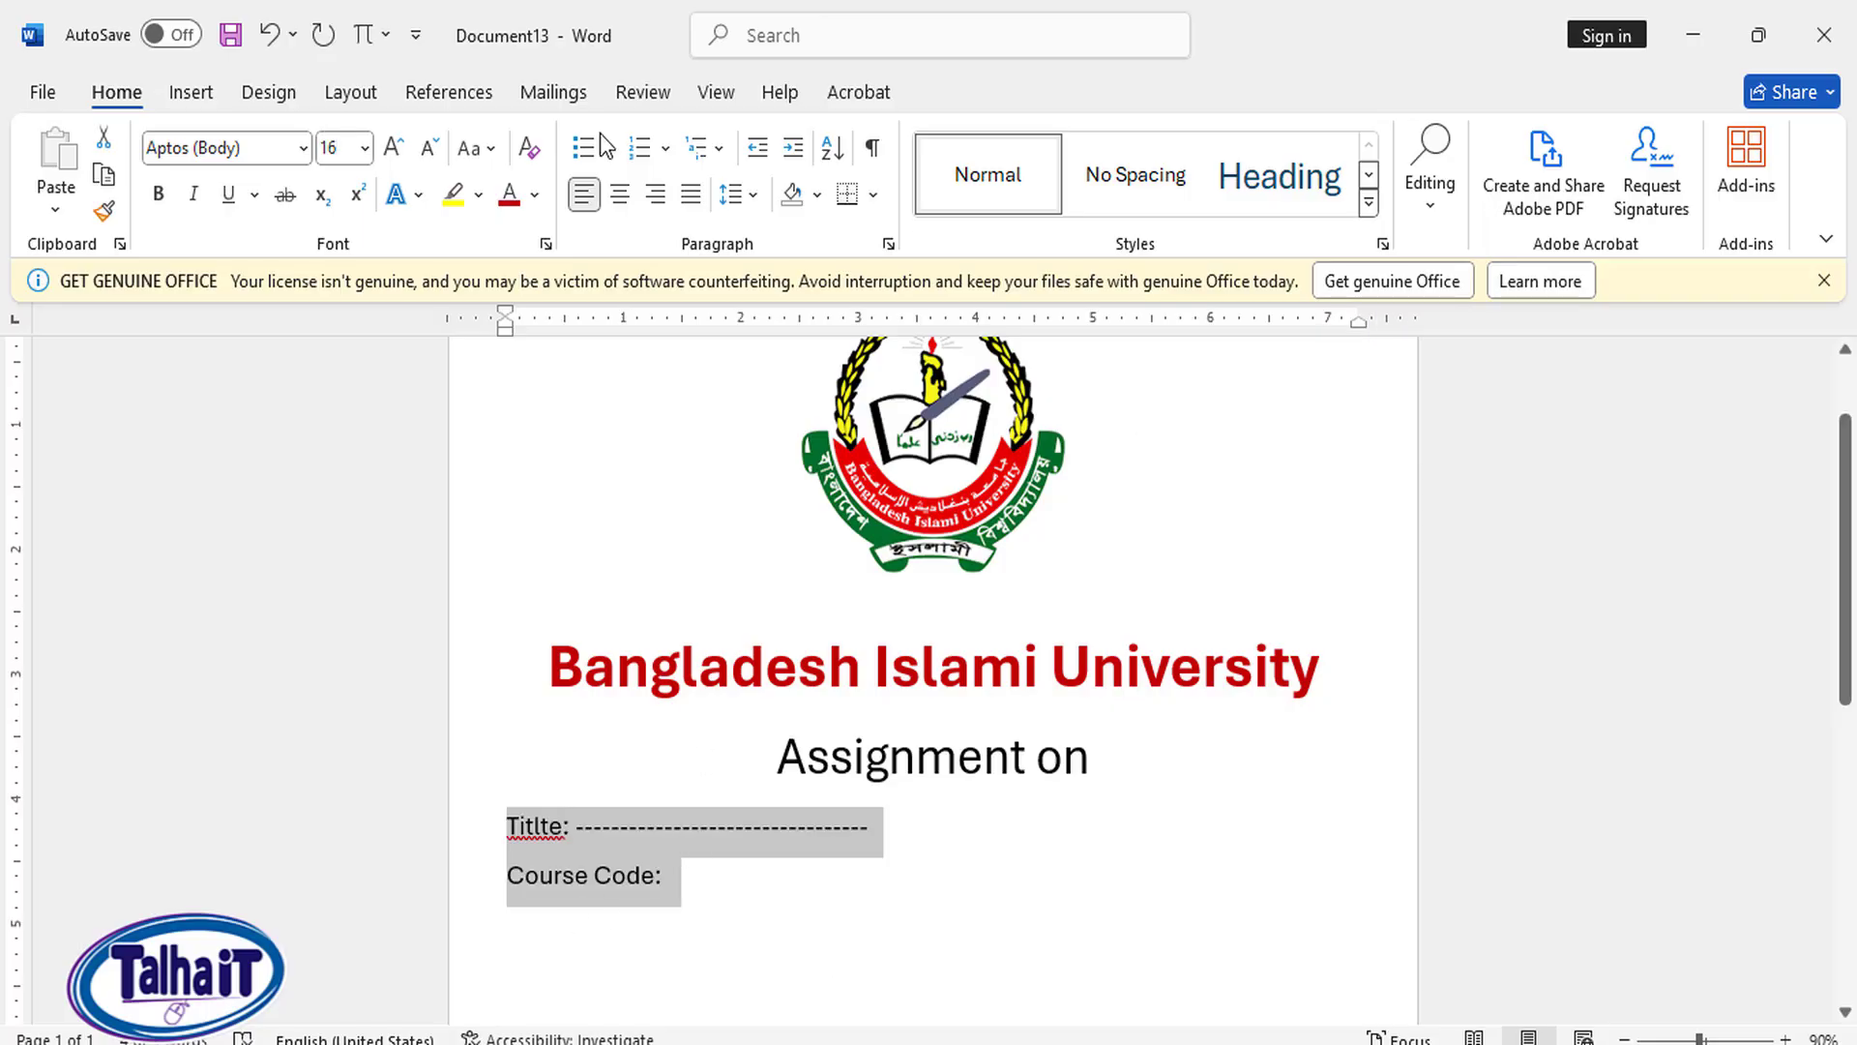
click(341, 151)
key(Return)
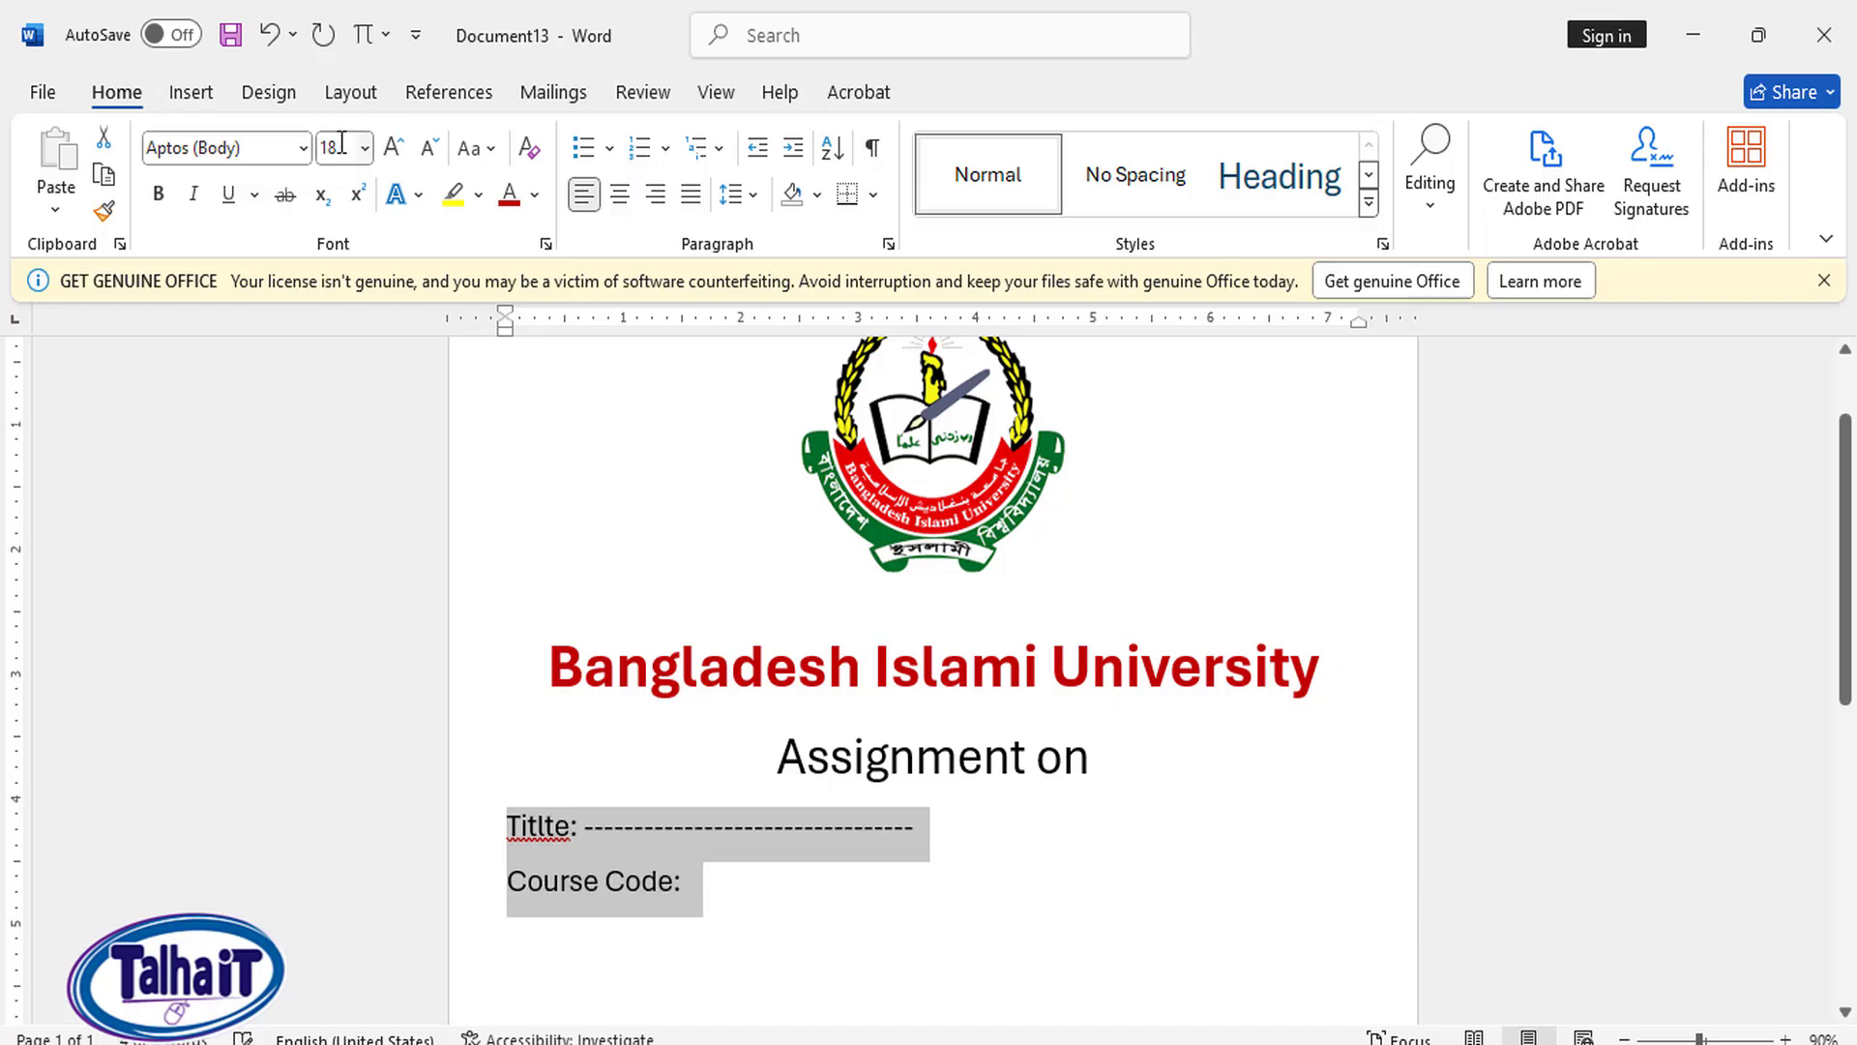
Step: Lengthen the row of dashes after "Titlte:" so it extends across most of the page width
click(714, 821)
text(----)
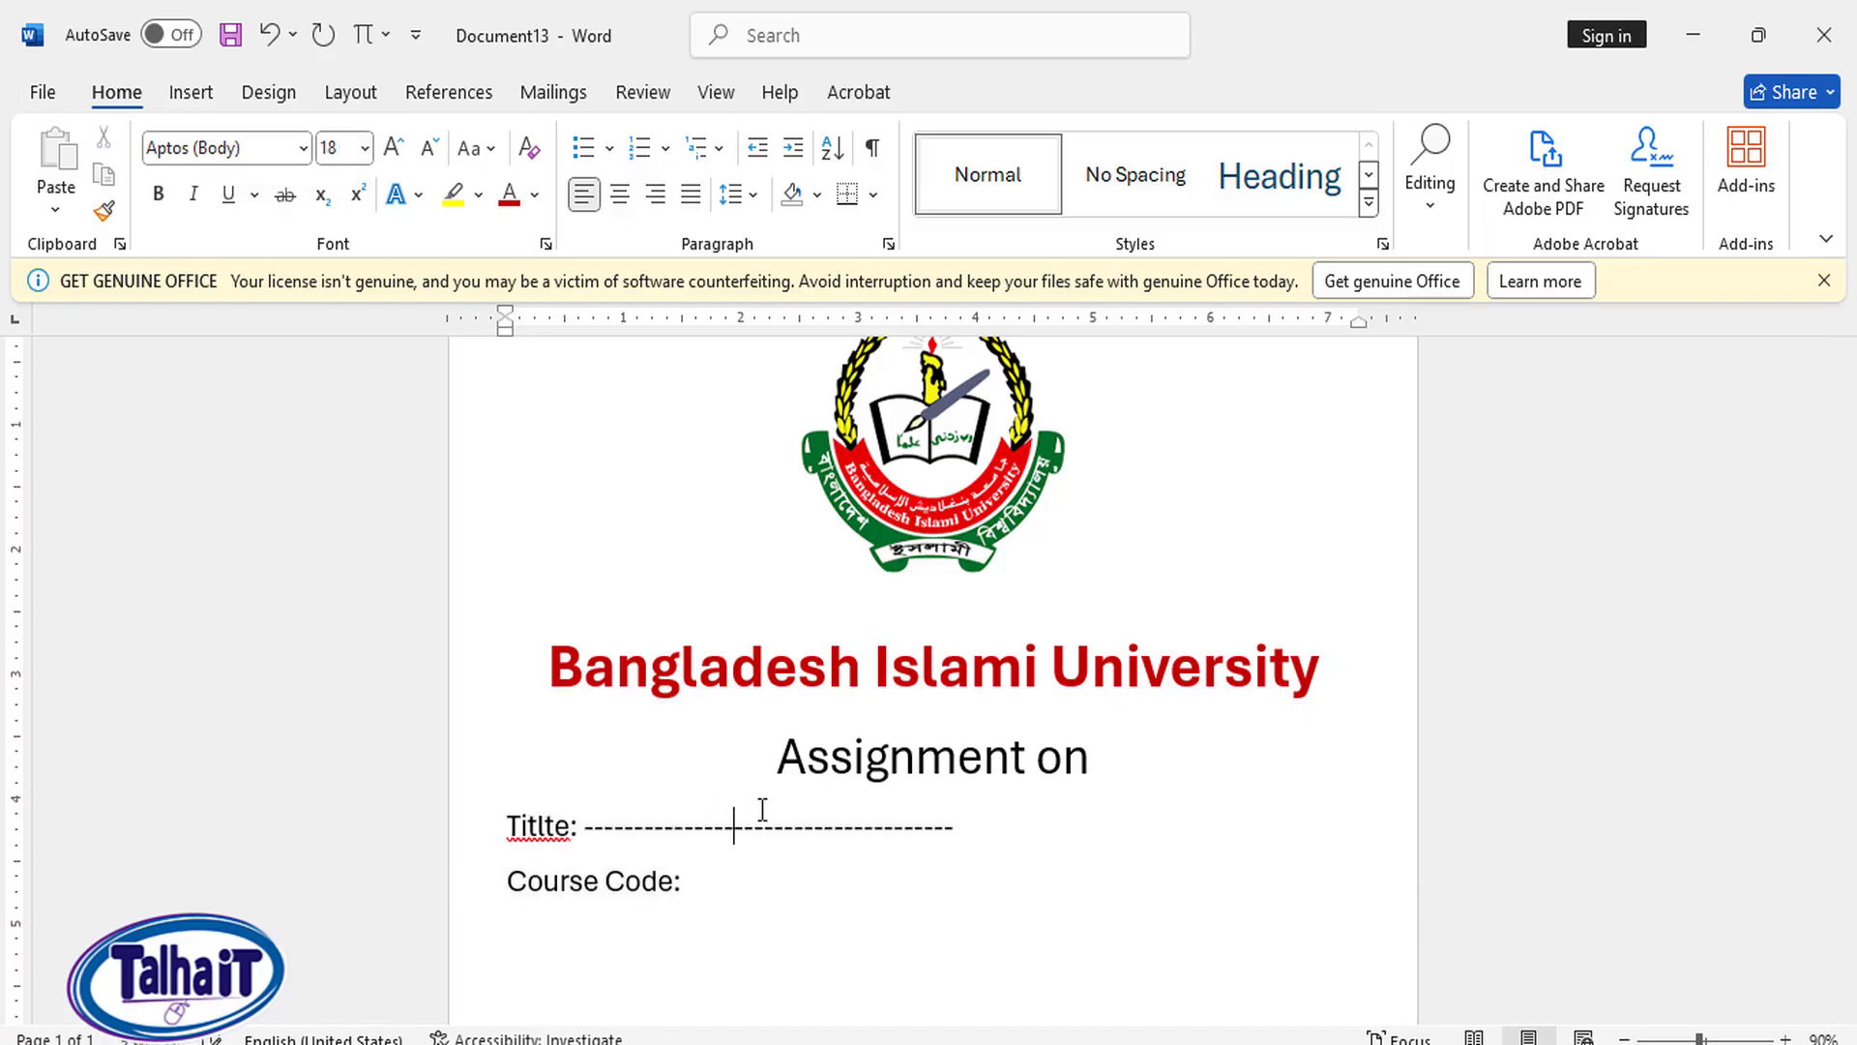
text(---------------------------)
Step: Insert a table with one row and two columns on a new line below "Course Code:"
scroll(726, 808, down, 3)
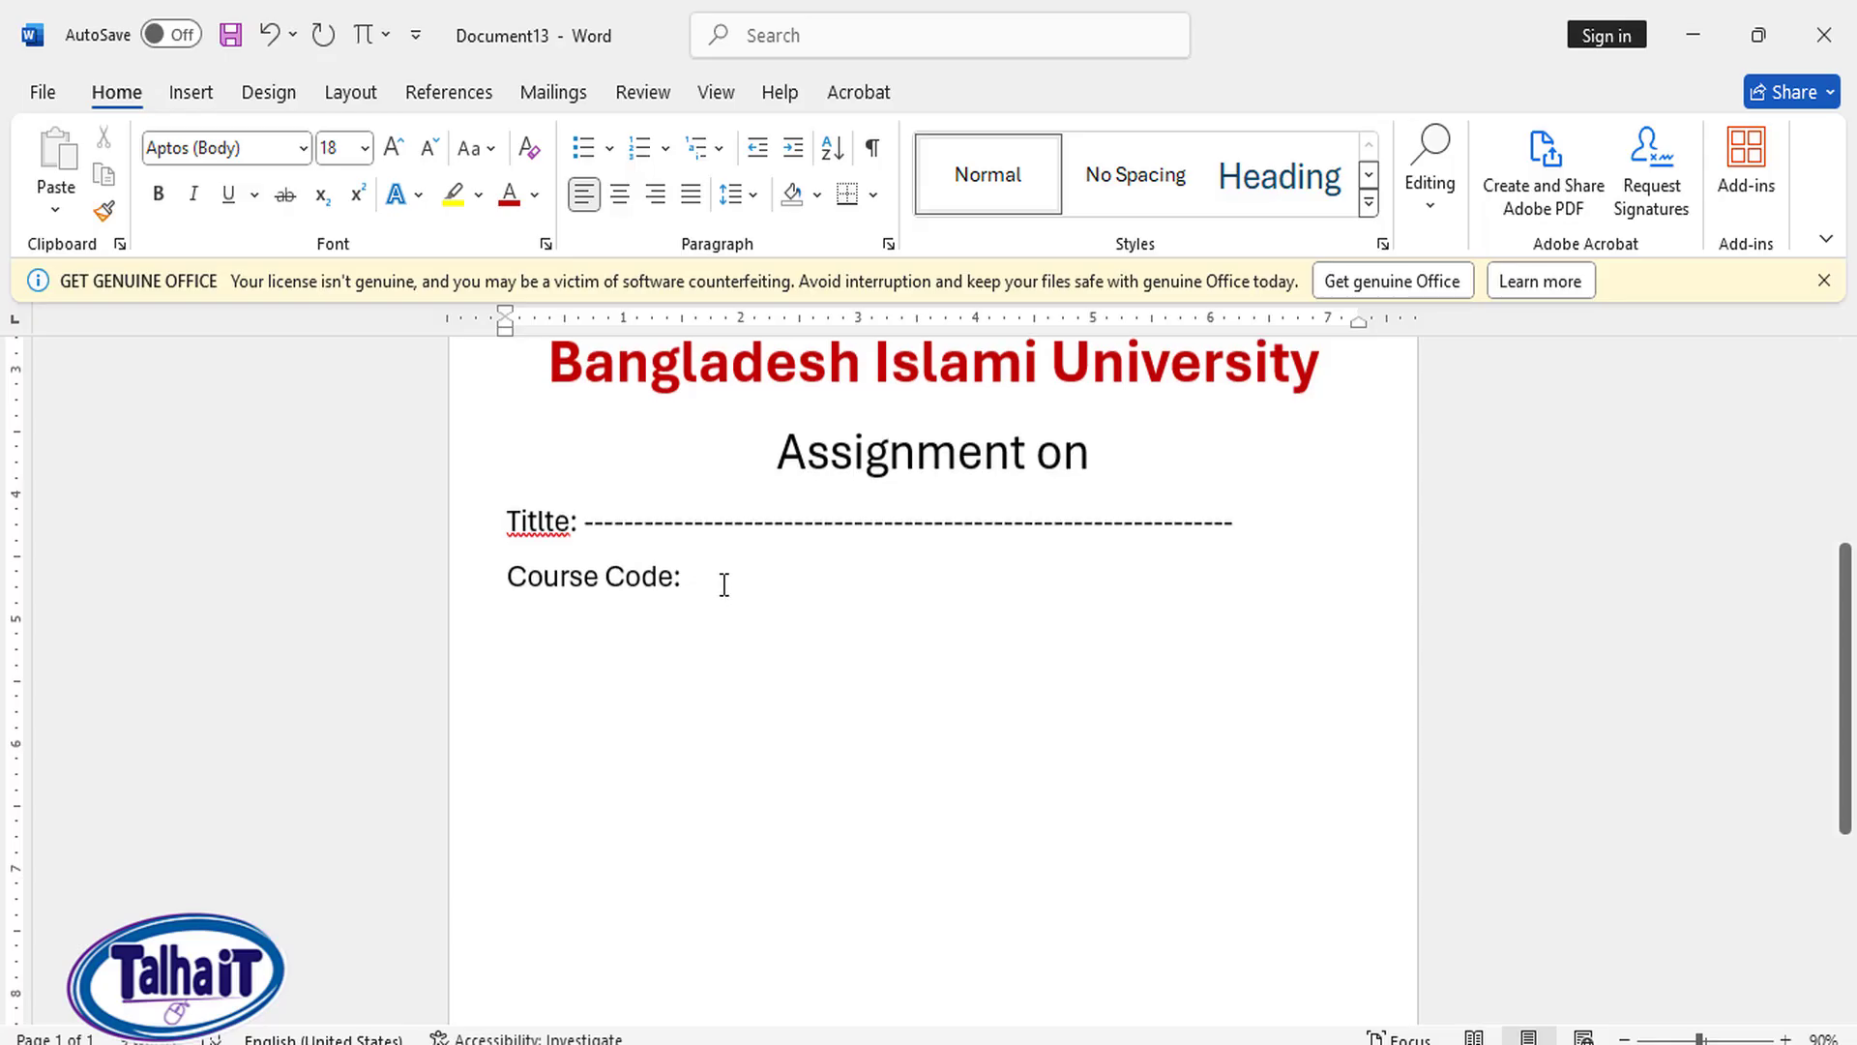
key(Return)
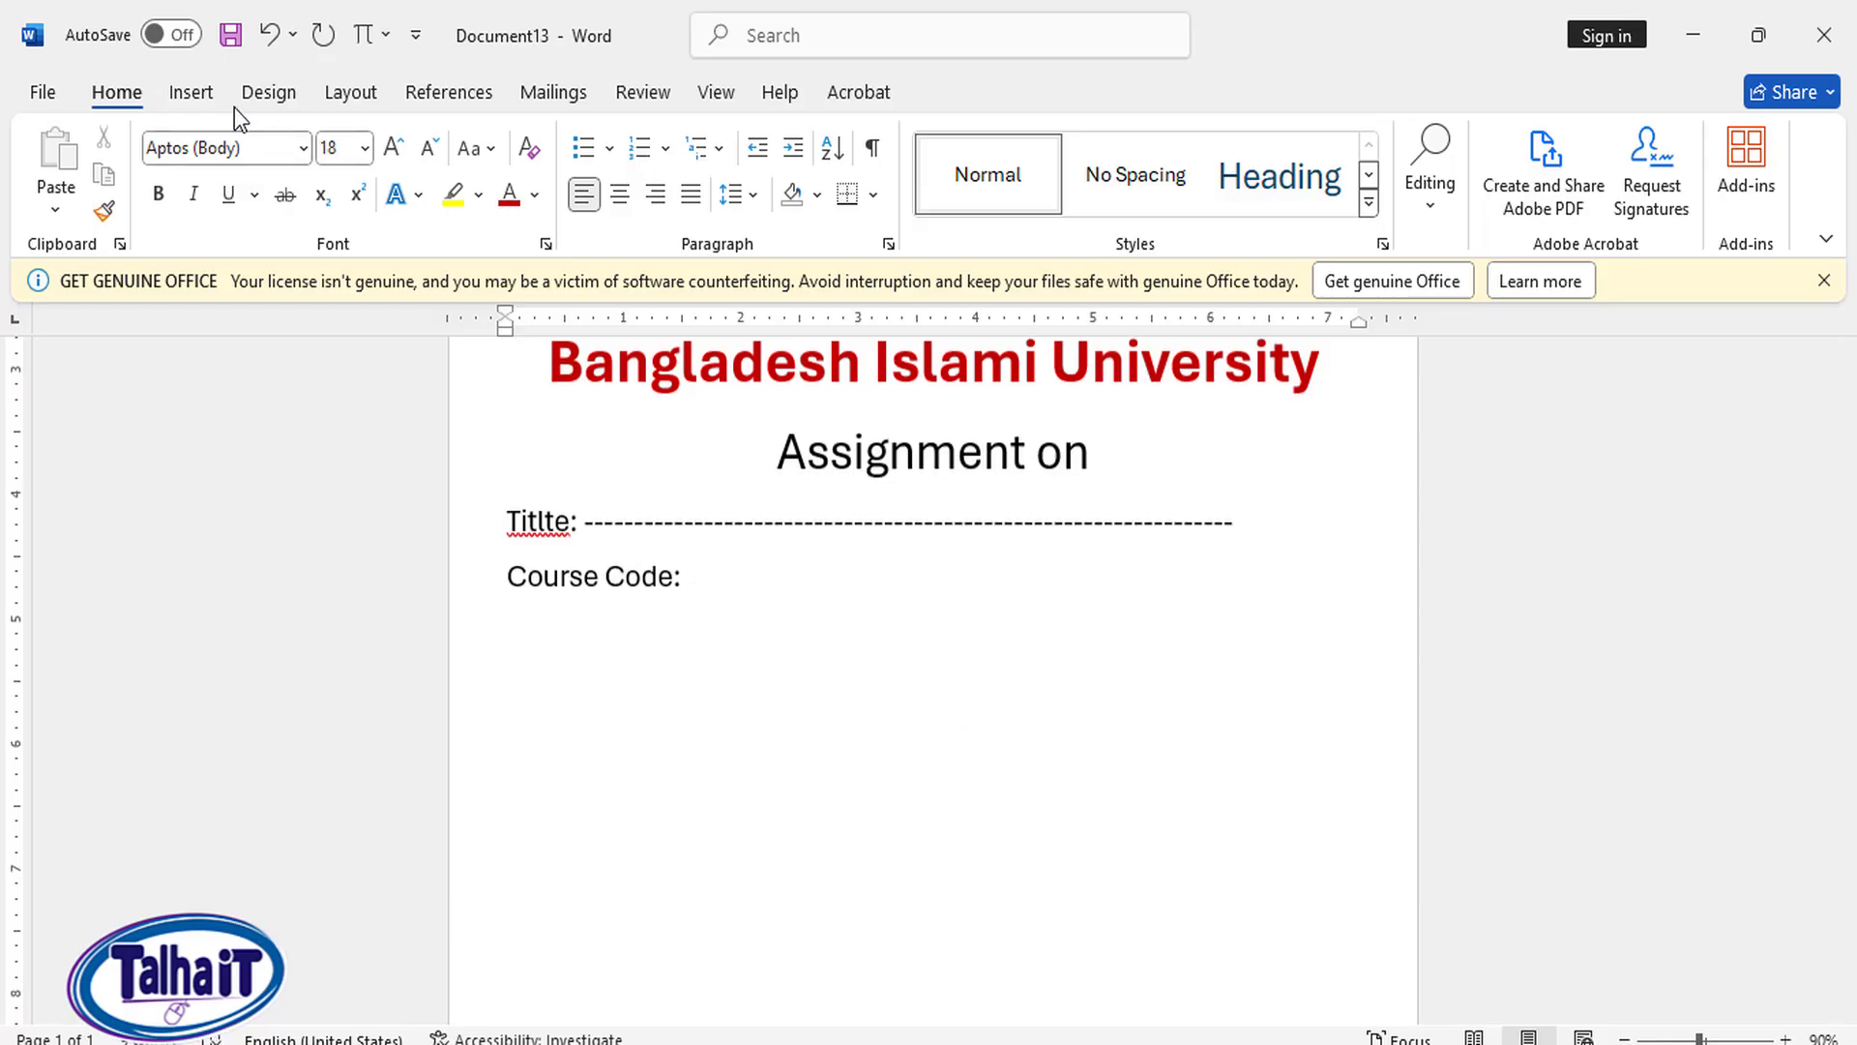
click(192, 95)
click(217, 167)
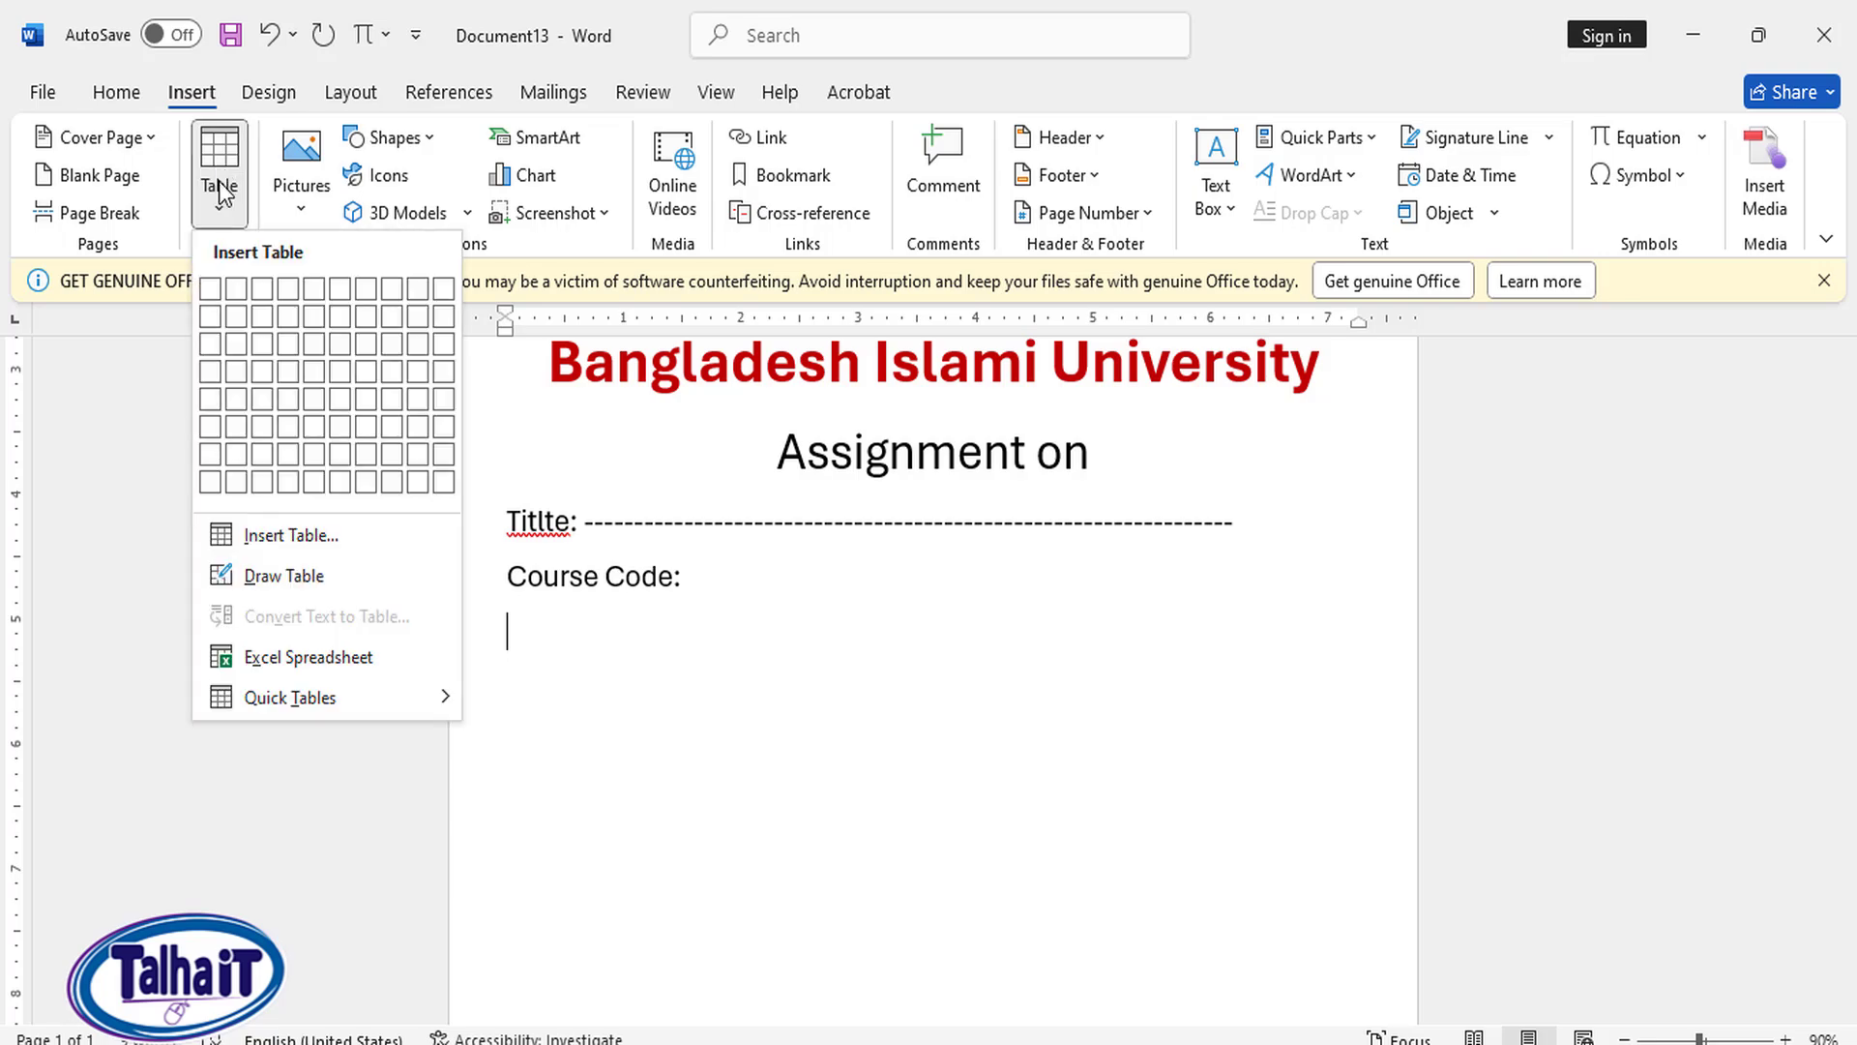
click(241, 288)
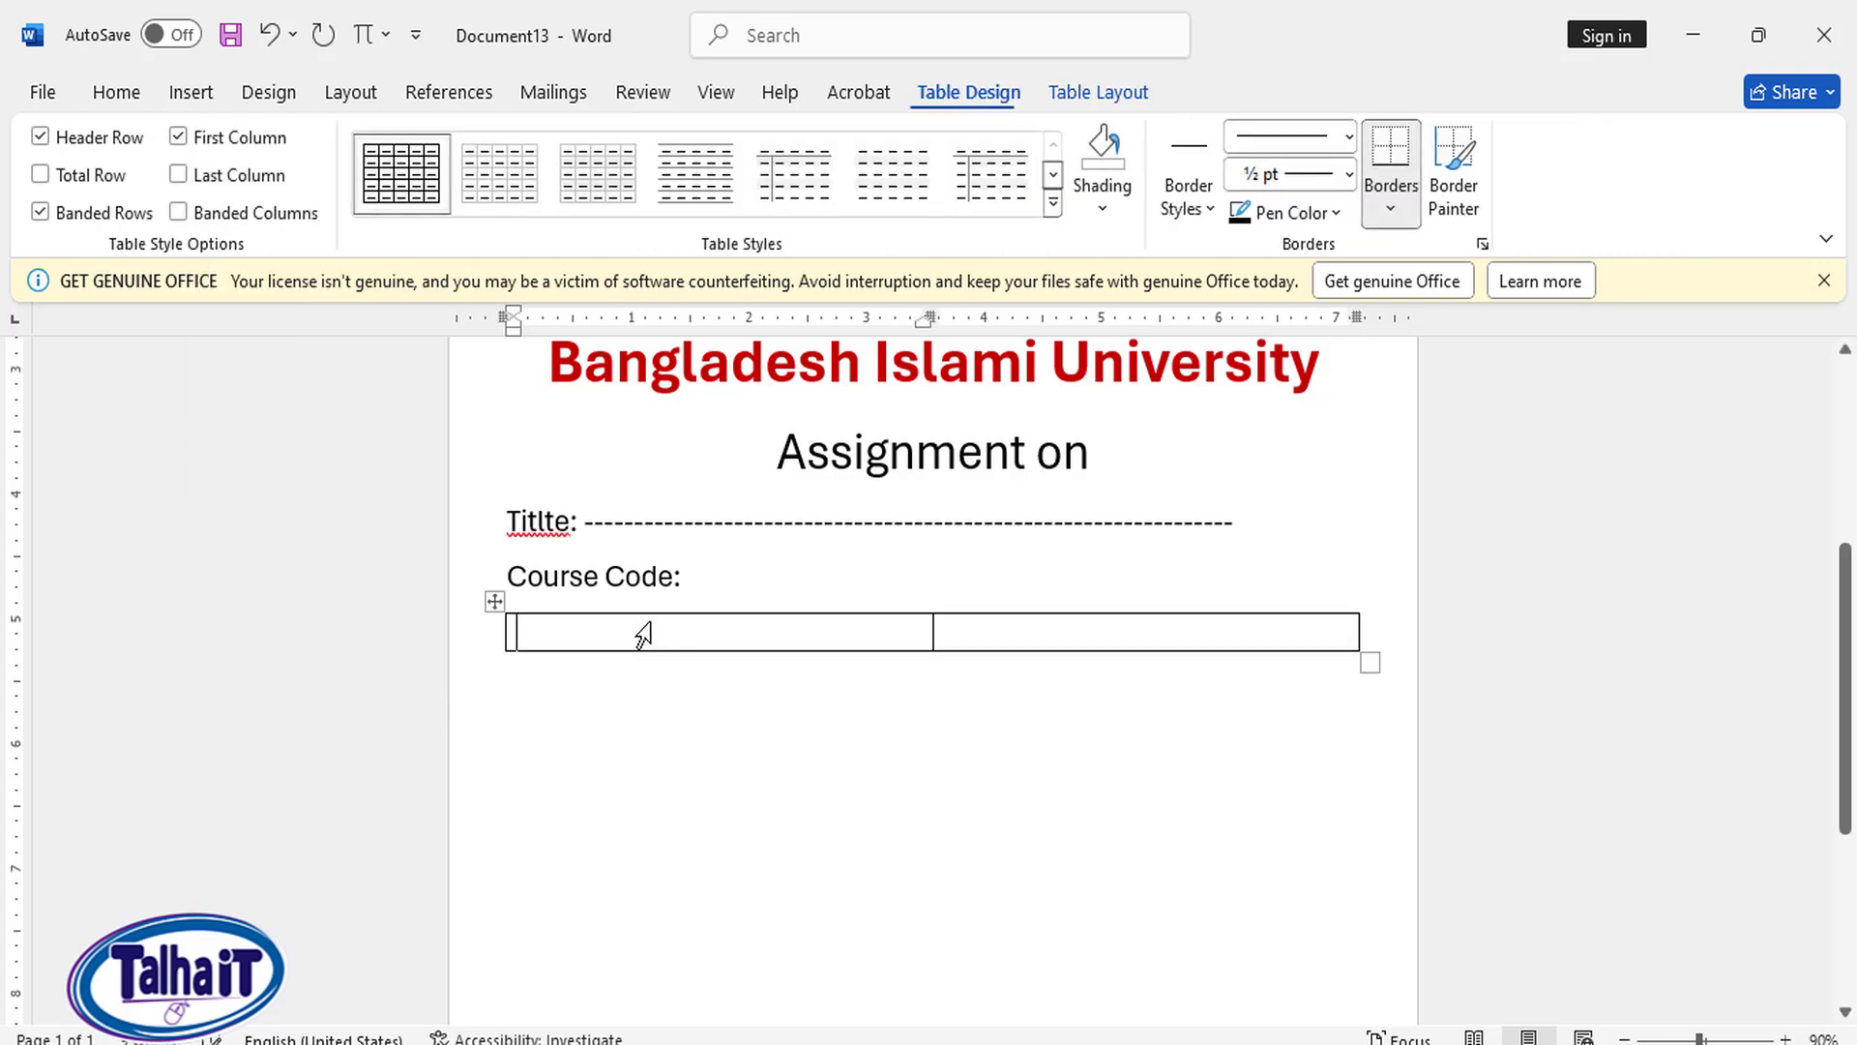
Step: Enter the labels "Name:" and "Roll:" on separate lines in the first table cell
text(Name:)
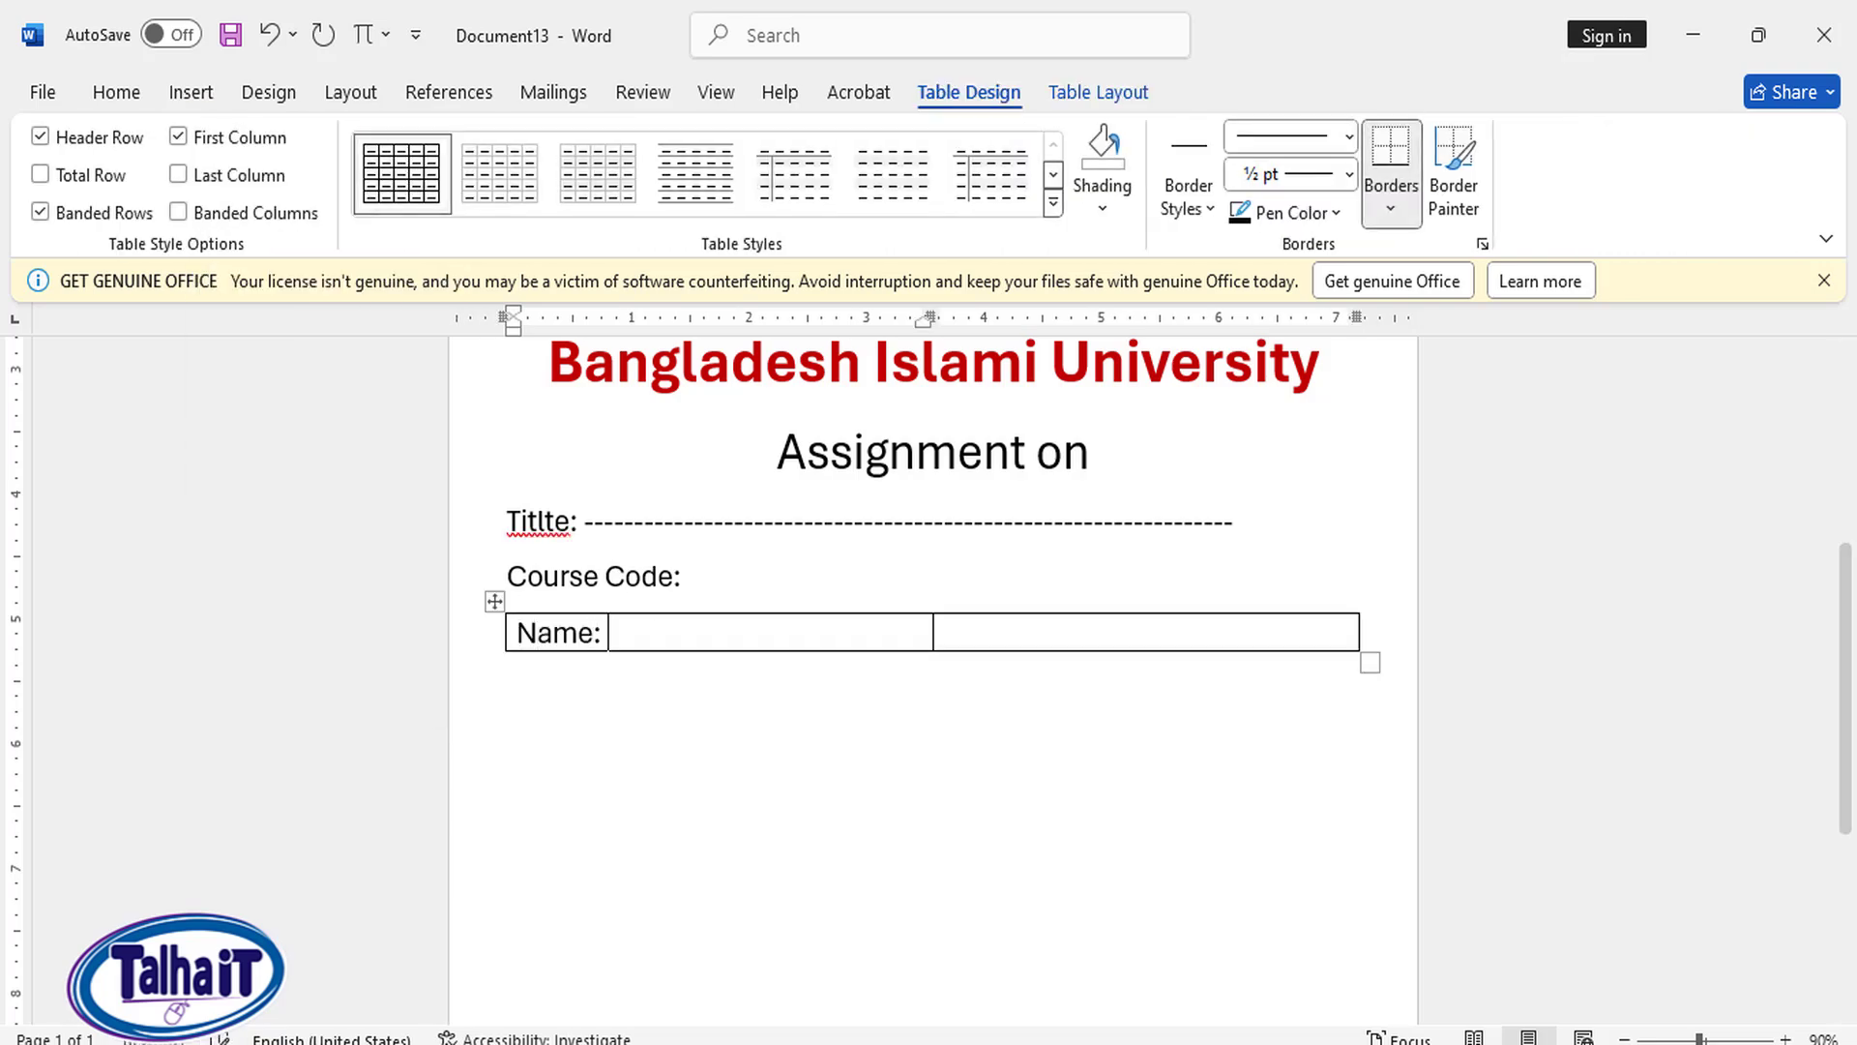
key(Return)
text(Ro)
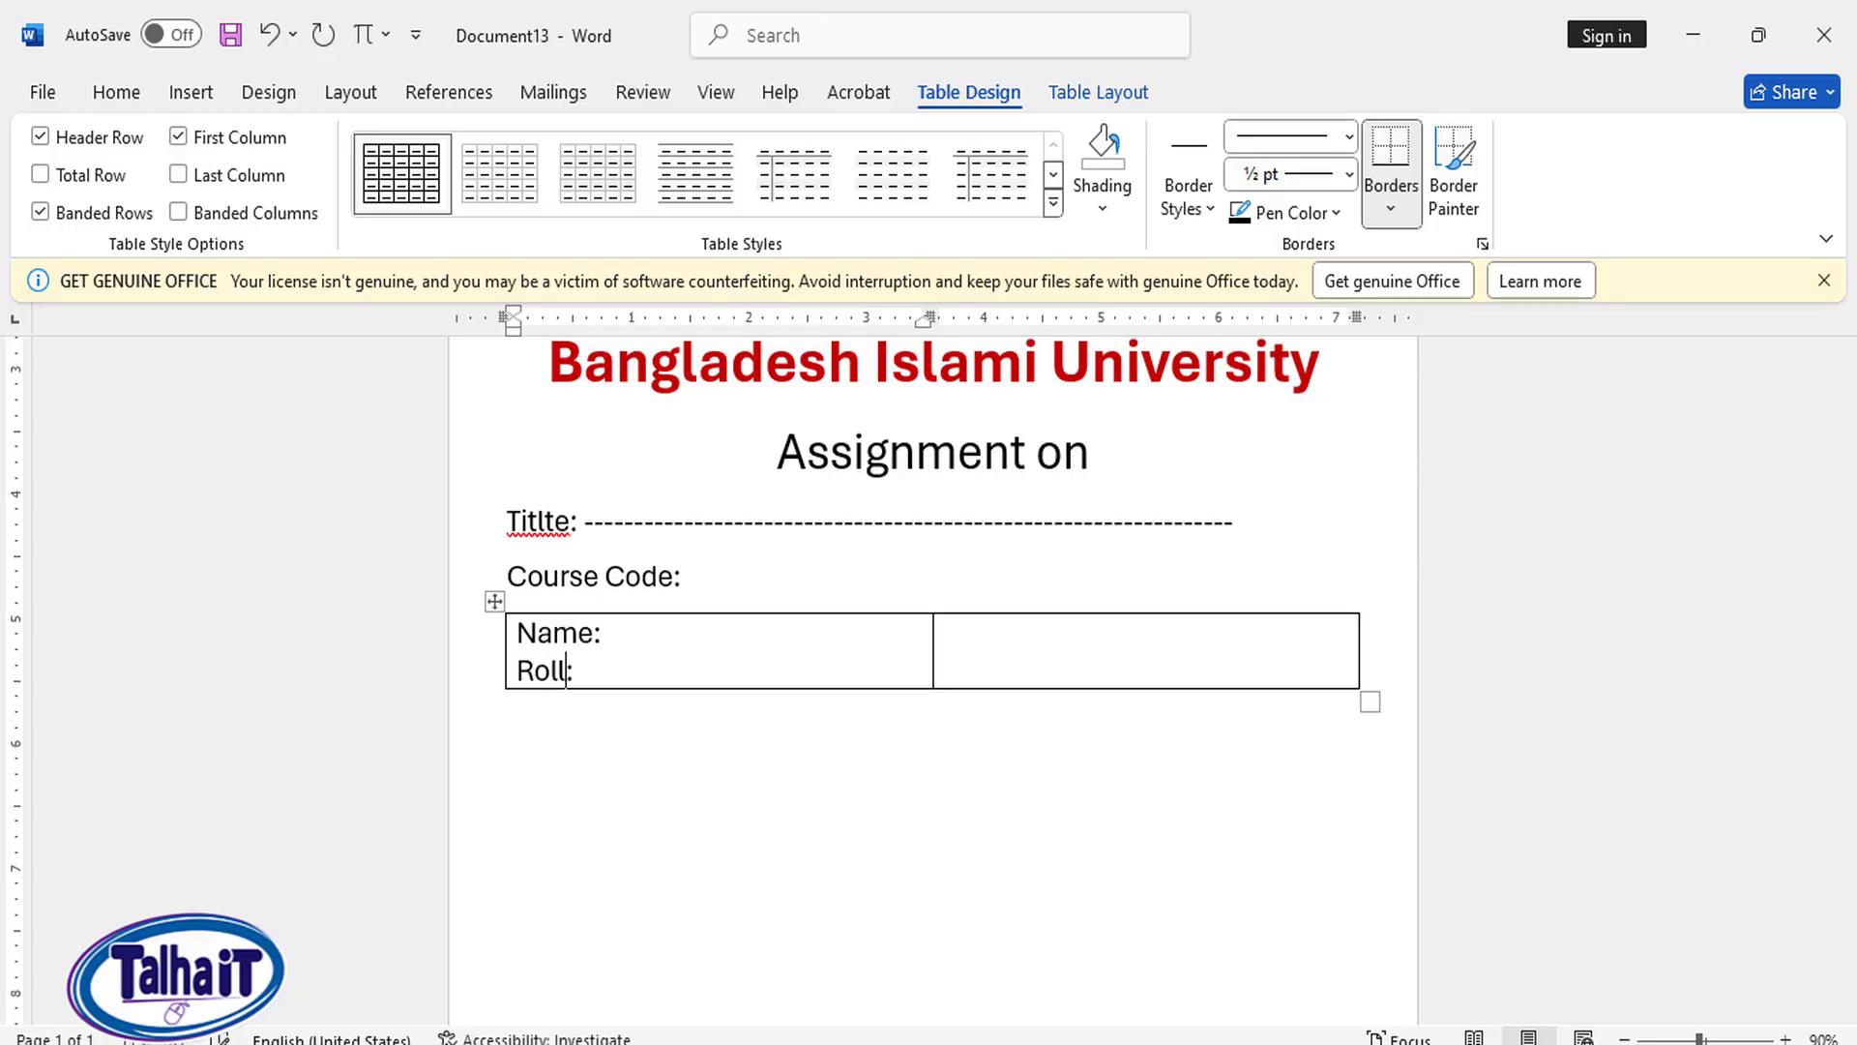
text(ll:)
key(Return)
Step: Add the lines "Department of" and "Biu" below "Roll:" in the first table cell
text(Dpar)
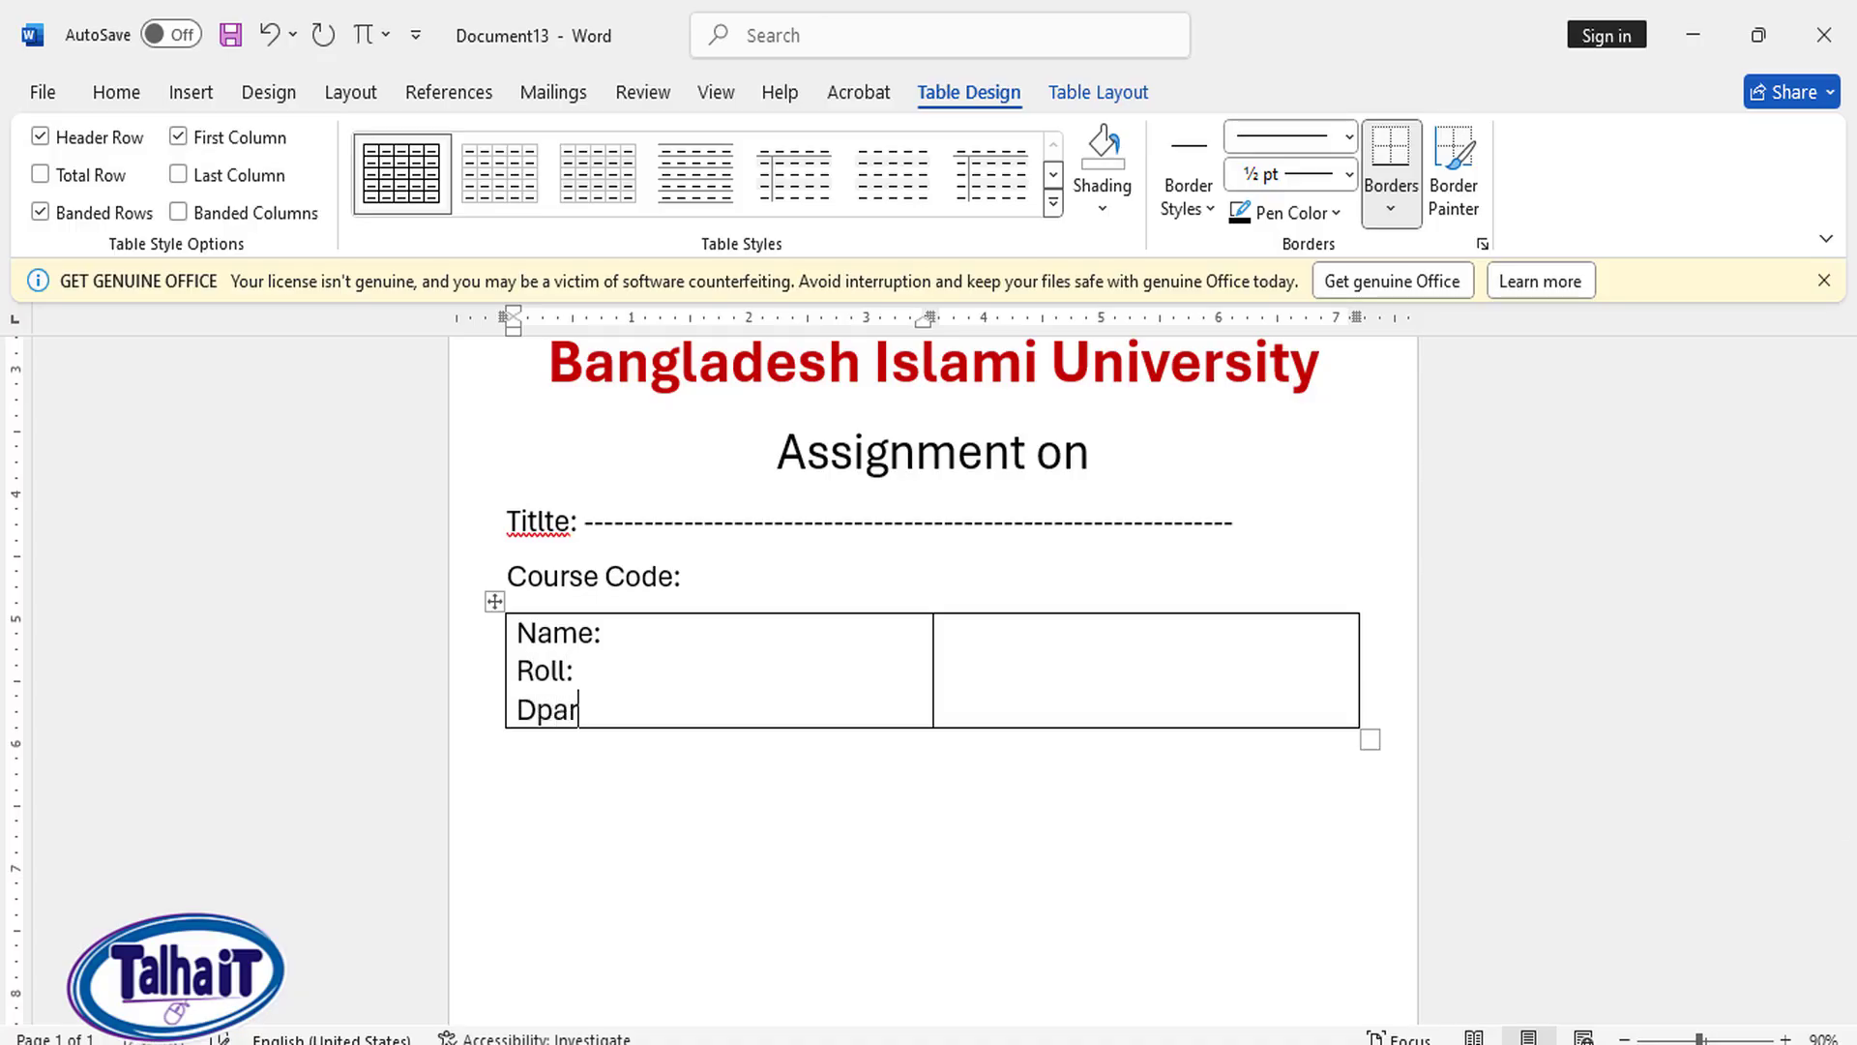
key(BackSpace)
key(BackSpace)
key(BackSpace)
text(epar)
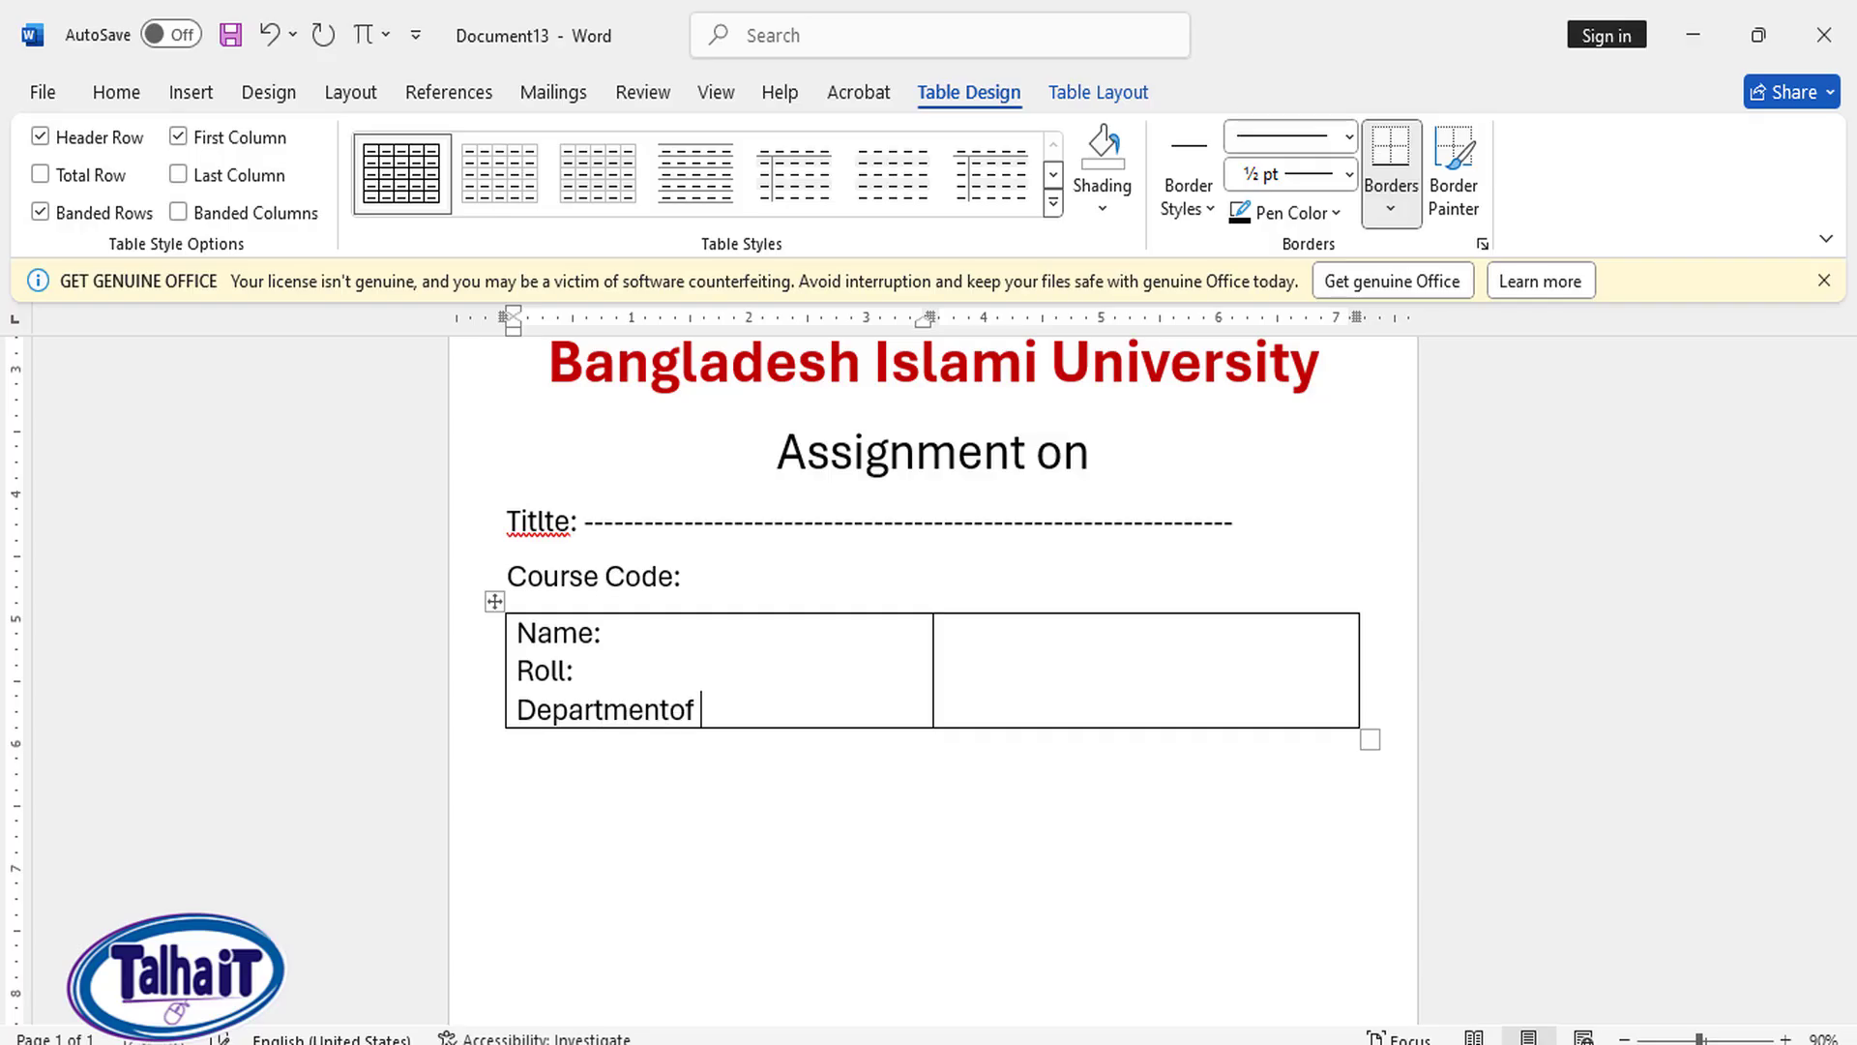
text(tmentof)
key(BackSpace)
key(BackSpace)
key(BackSpace)
key(Return)
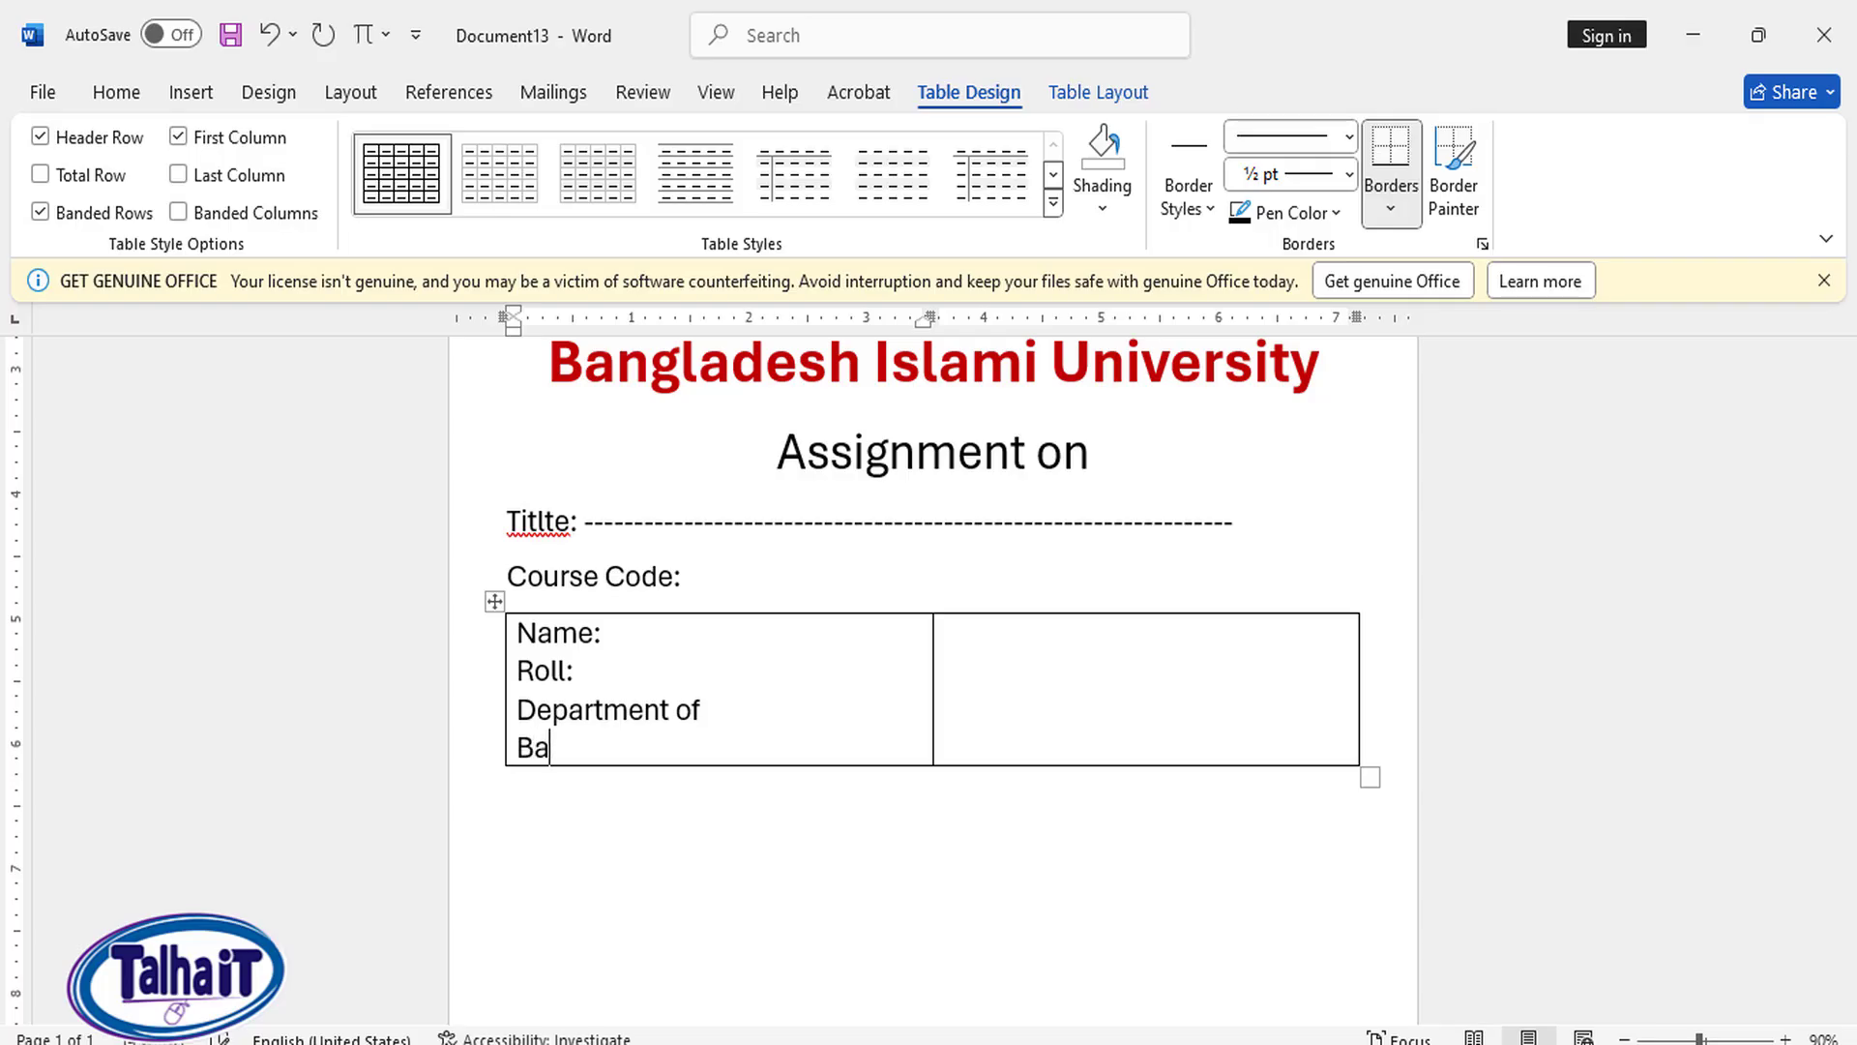
text(B)
scroll(656, 575, up, 1)
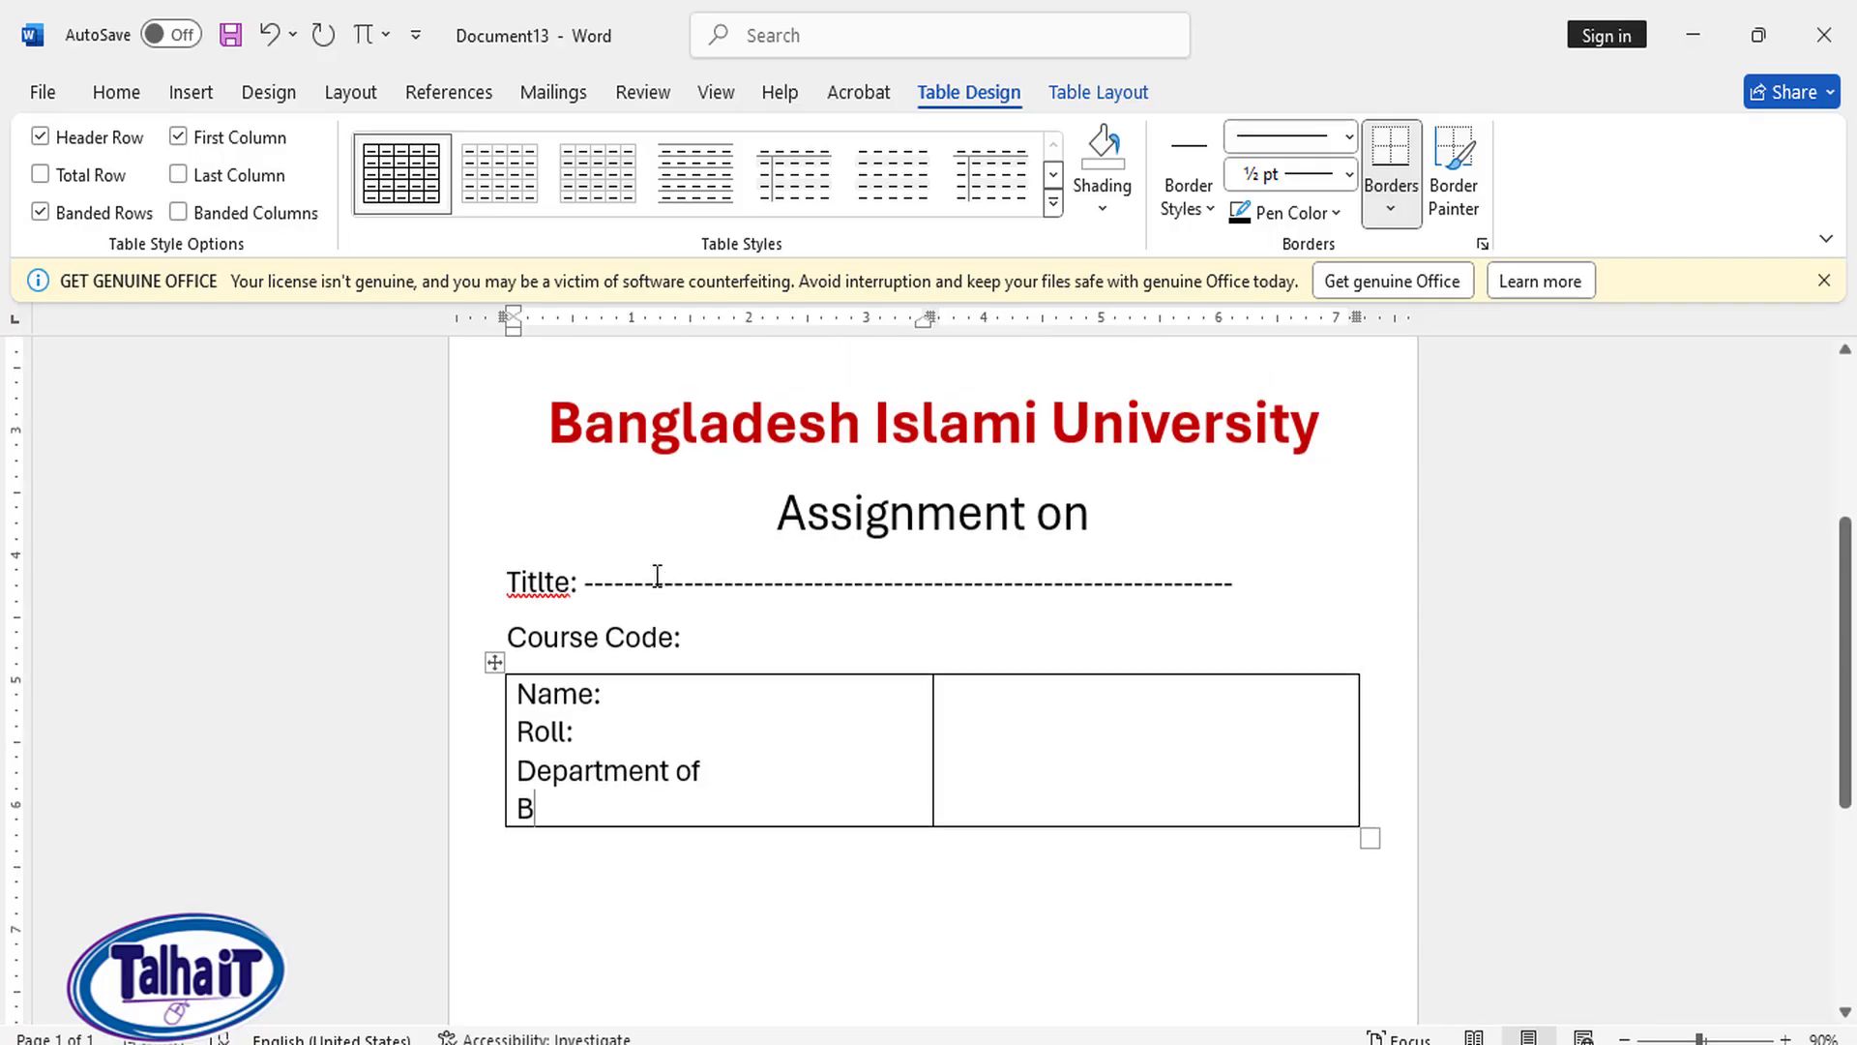
text(iu)
Step: Consult the submission headings in the sample document and add "Submited To:" on a new line above "Name:" in the first cell
click(987, 697)
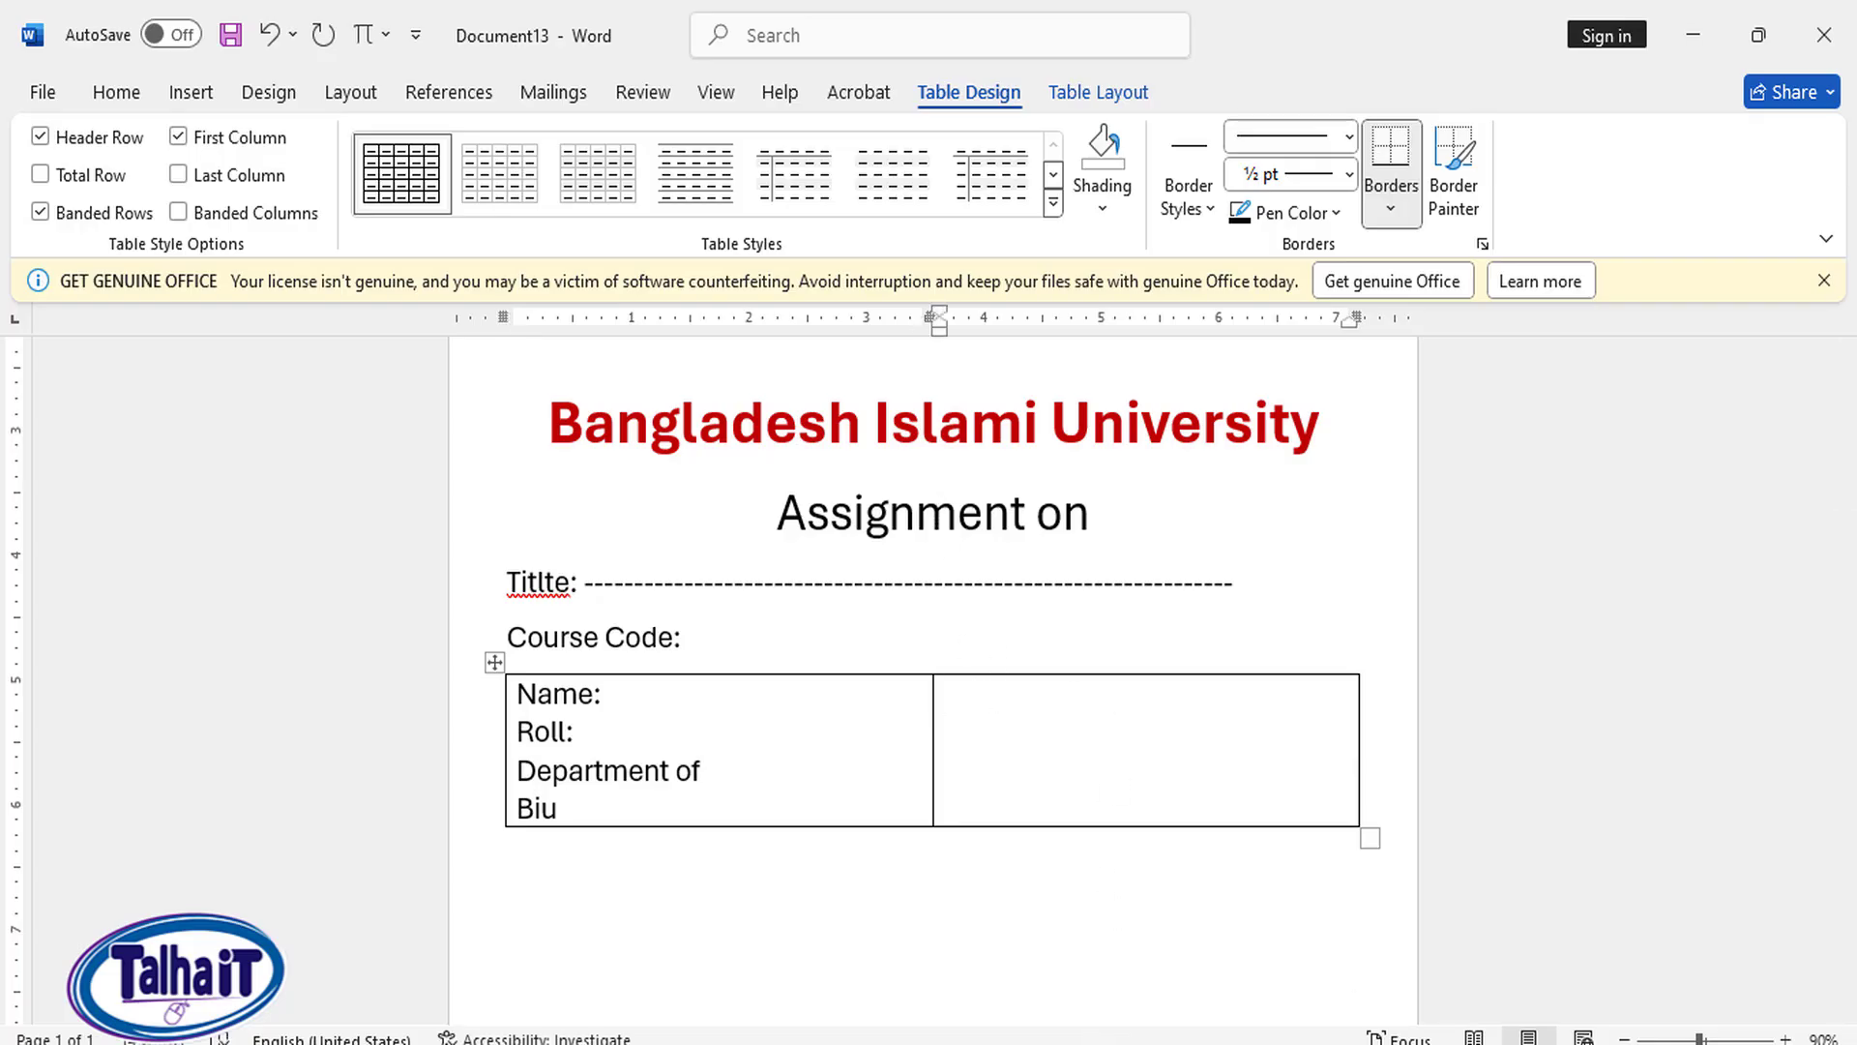
mouse_move(765, 1043)
click(741, 992)
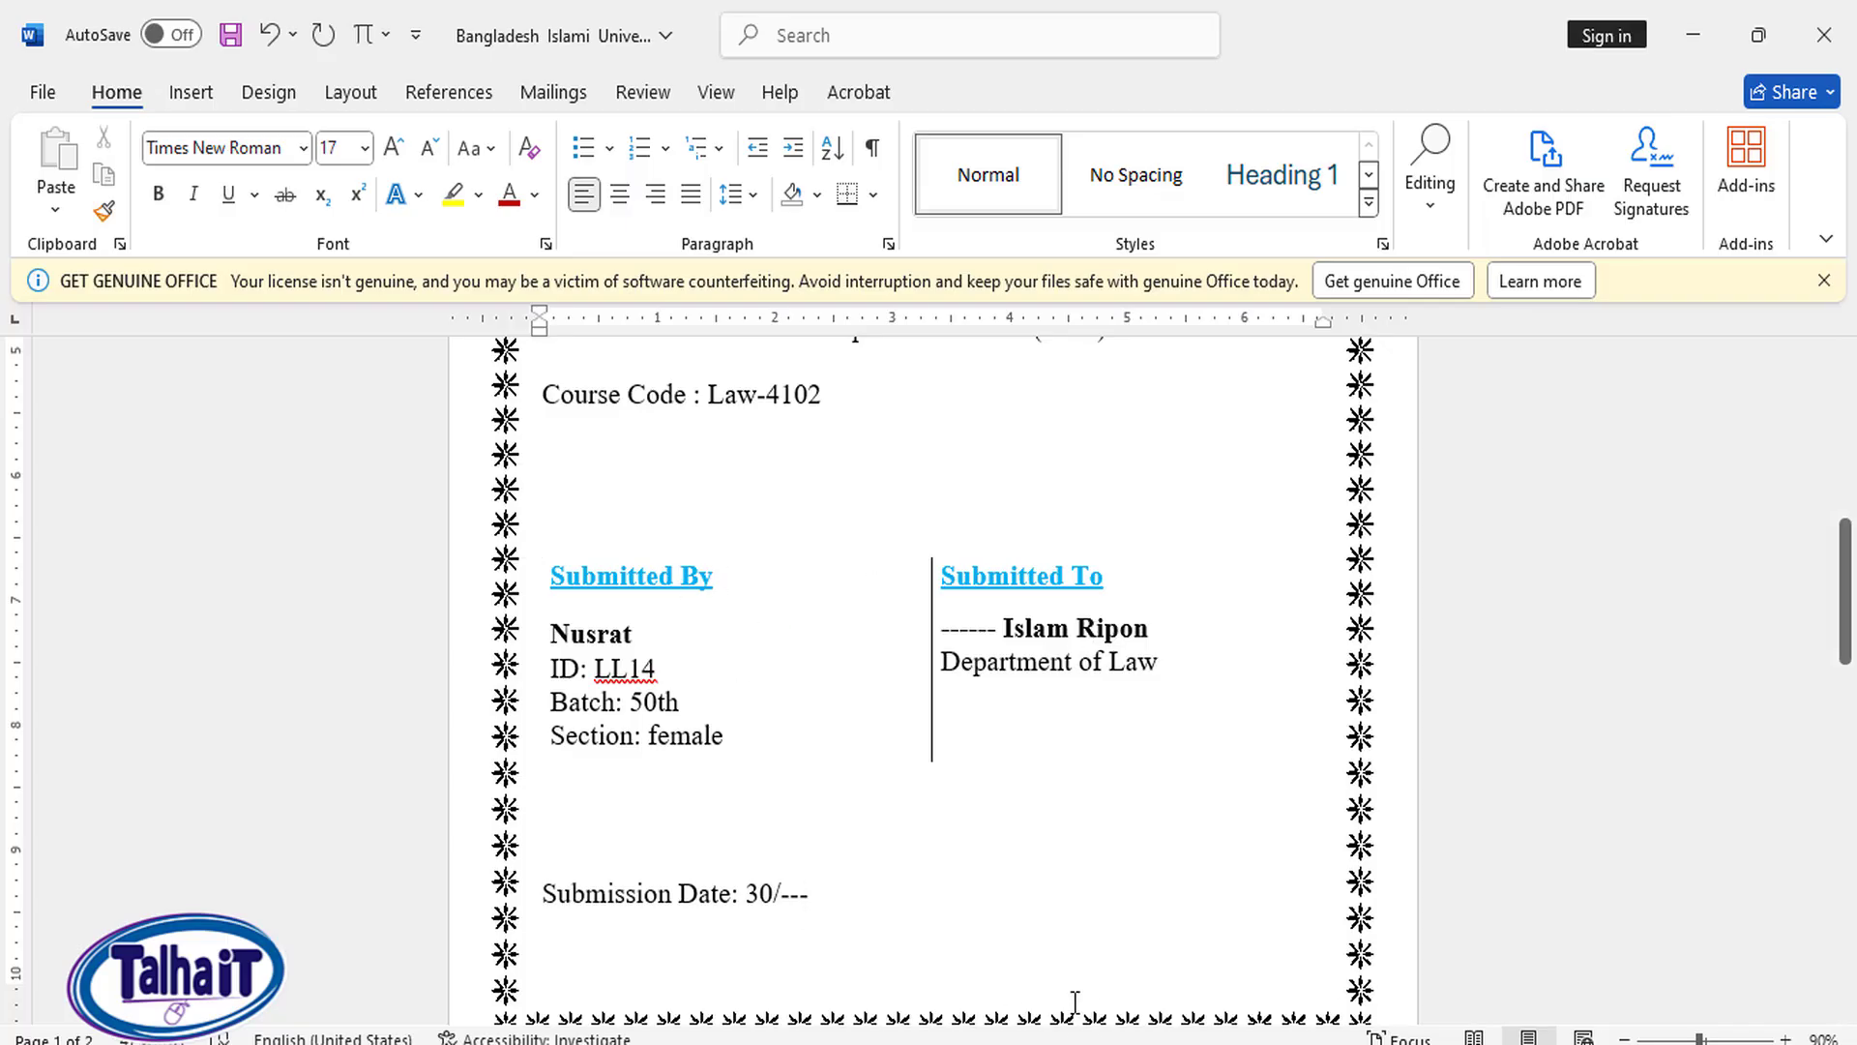
mouse_move(764, 1043)
click(1006, 987)
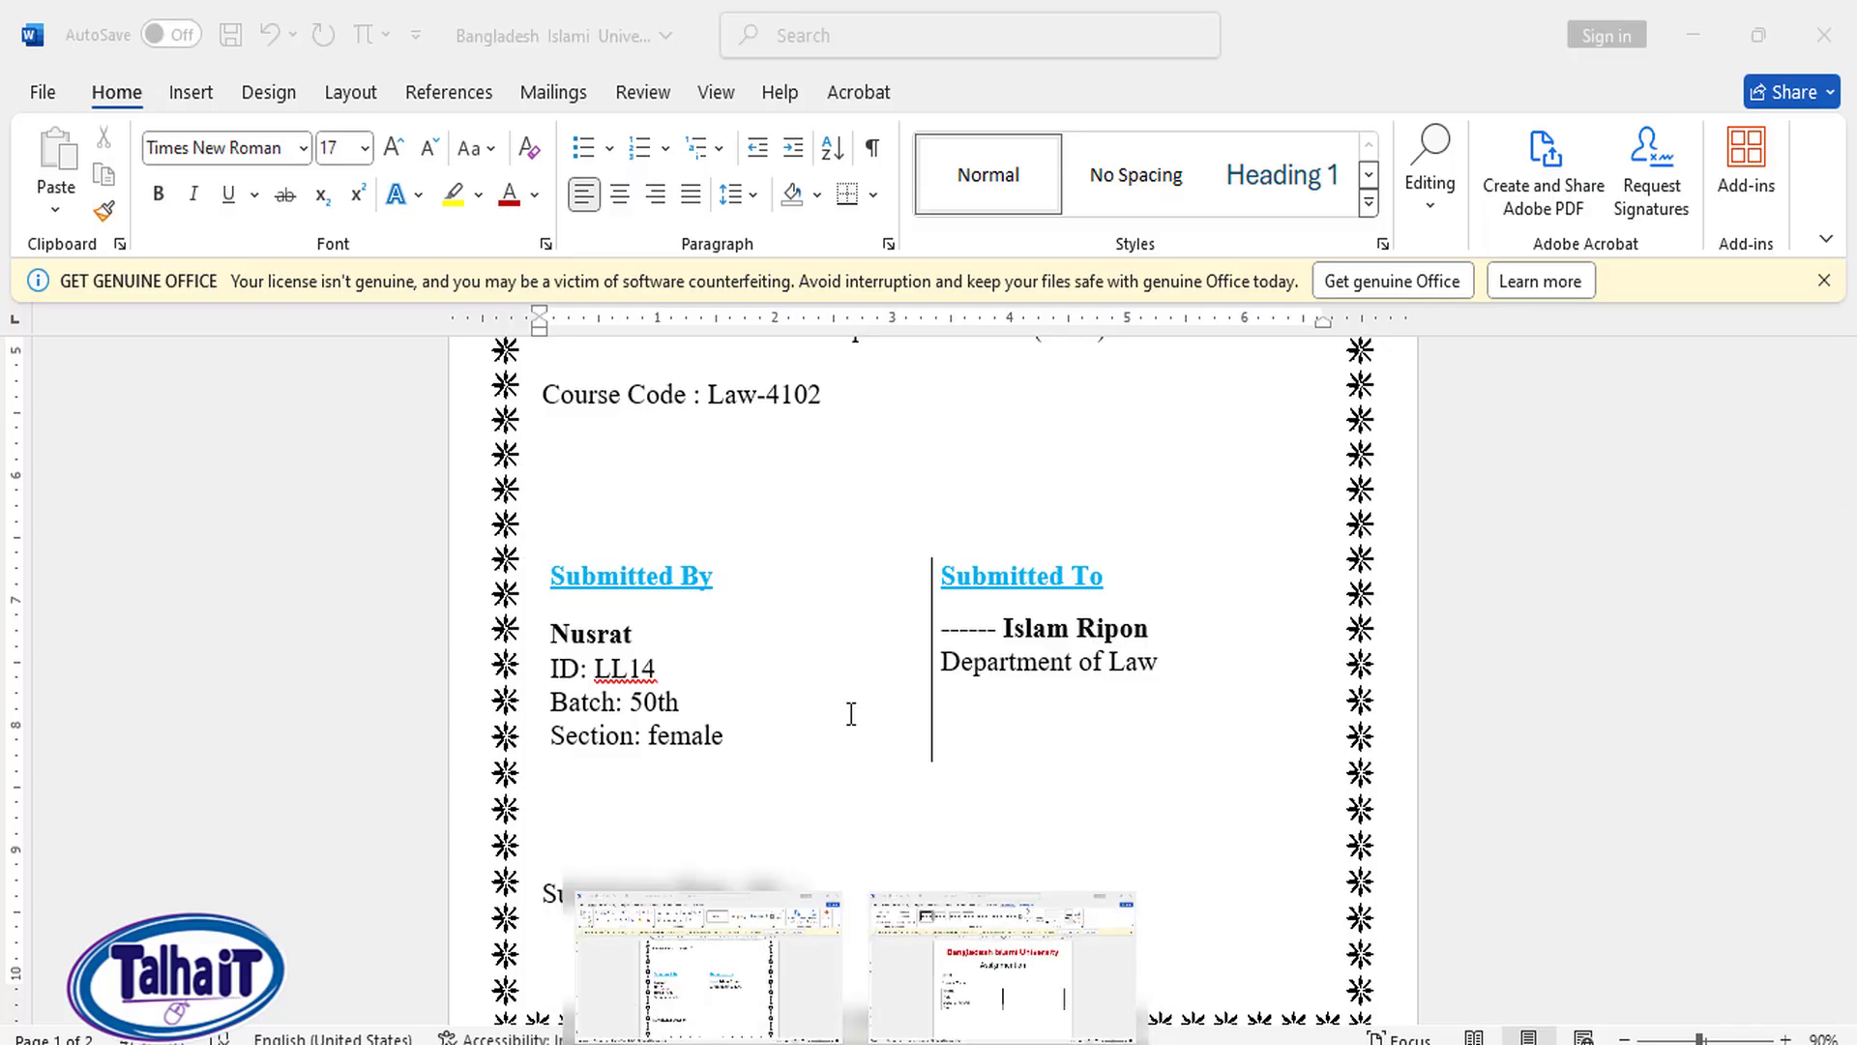
click(520, 694)
key(Return)
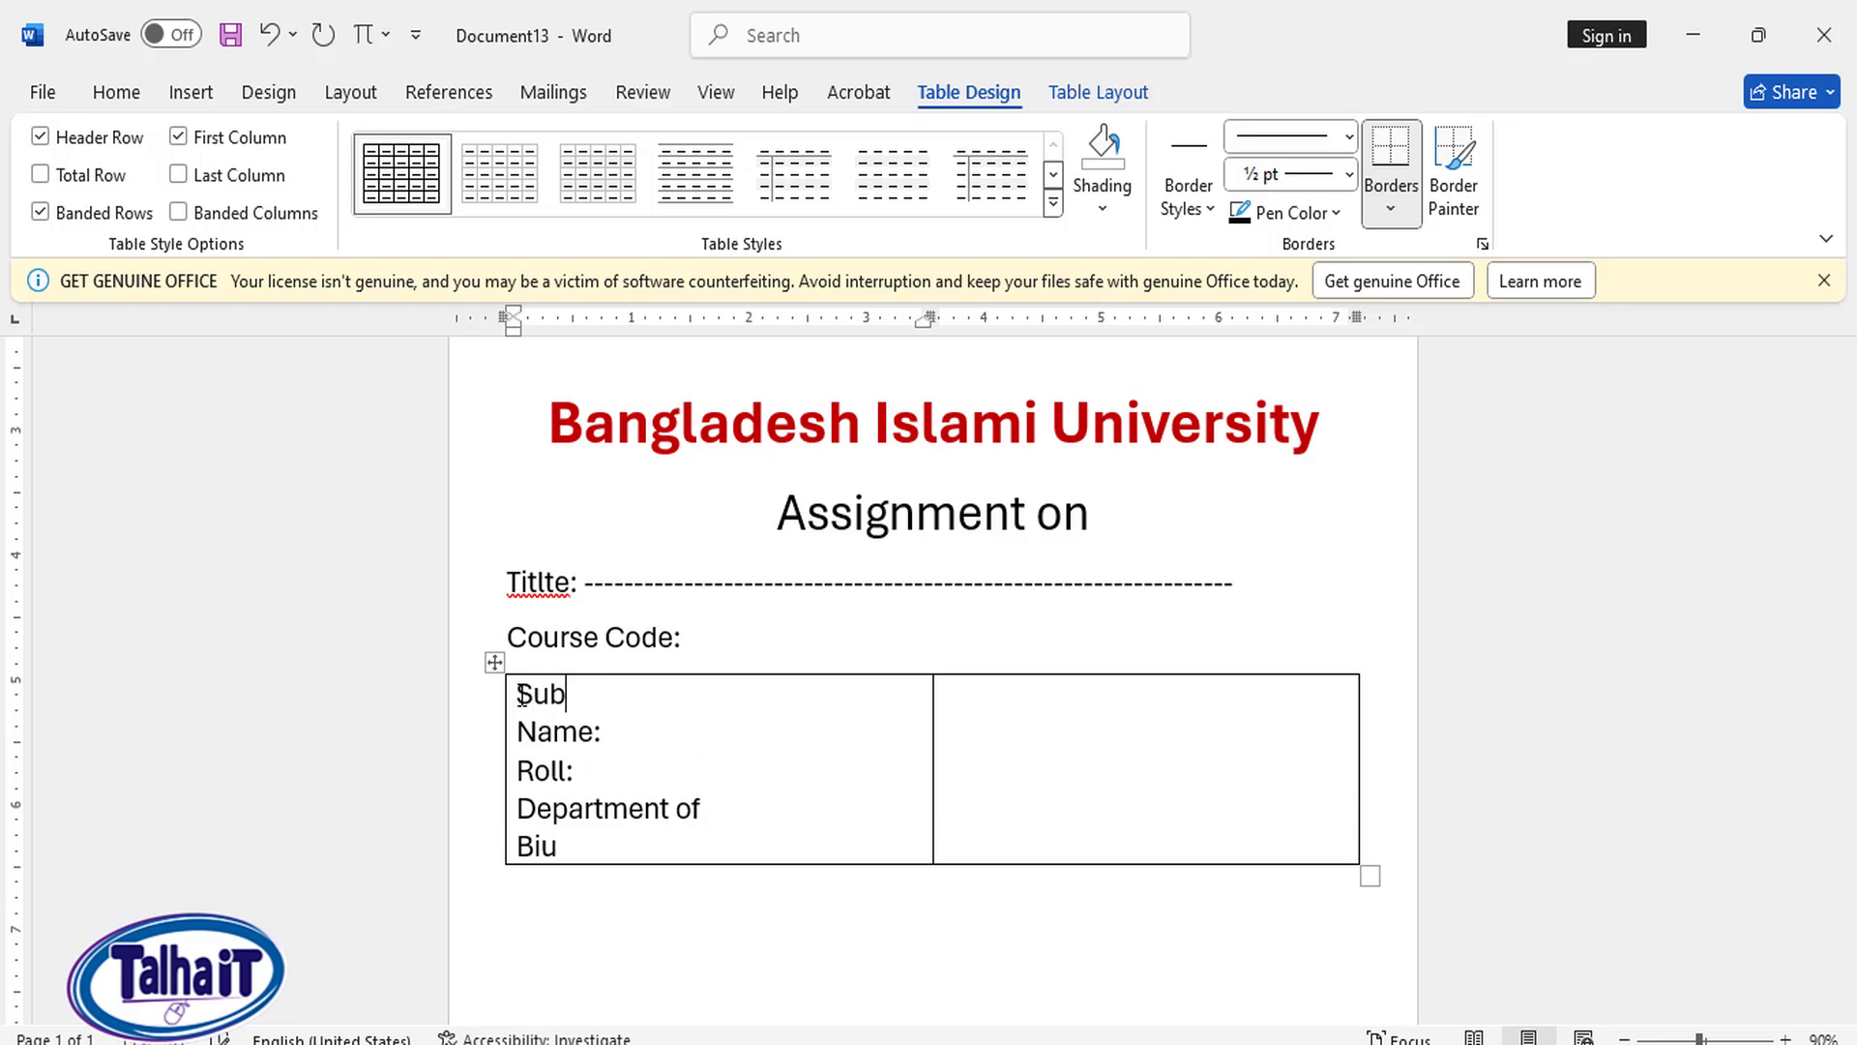
text(Submited To:)
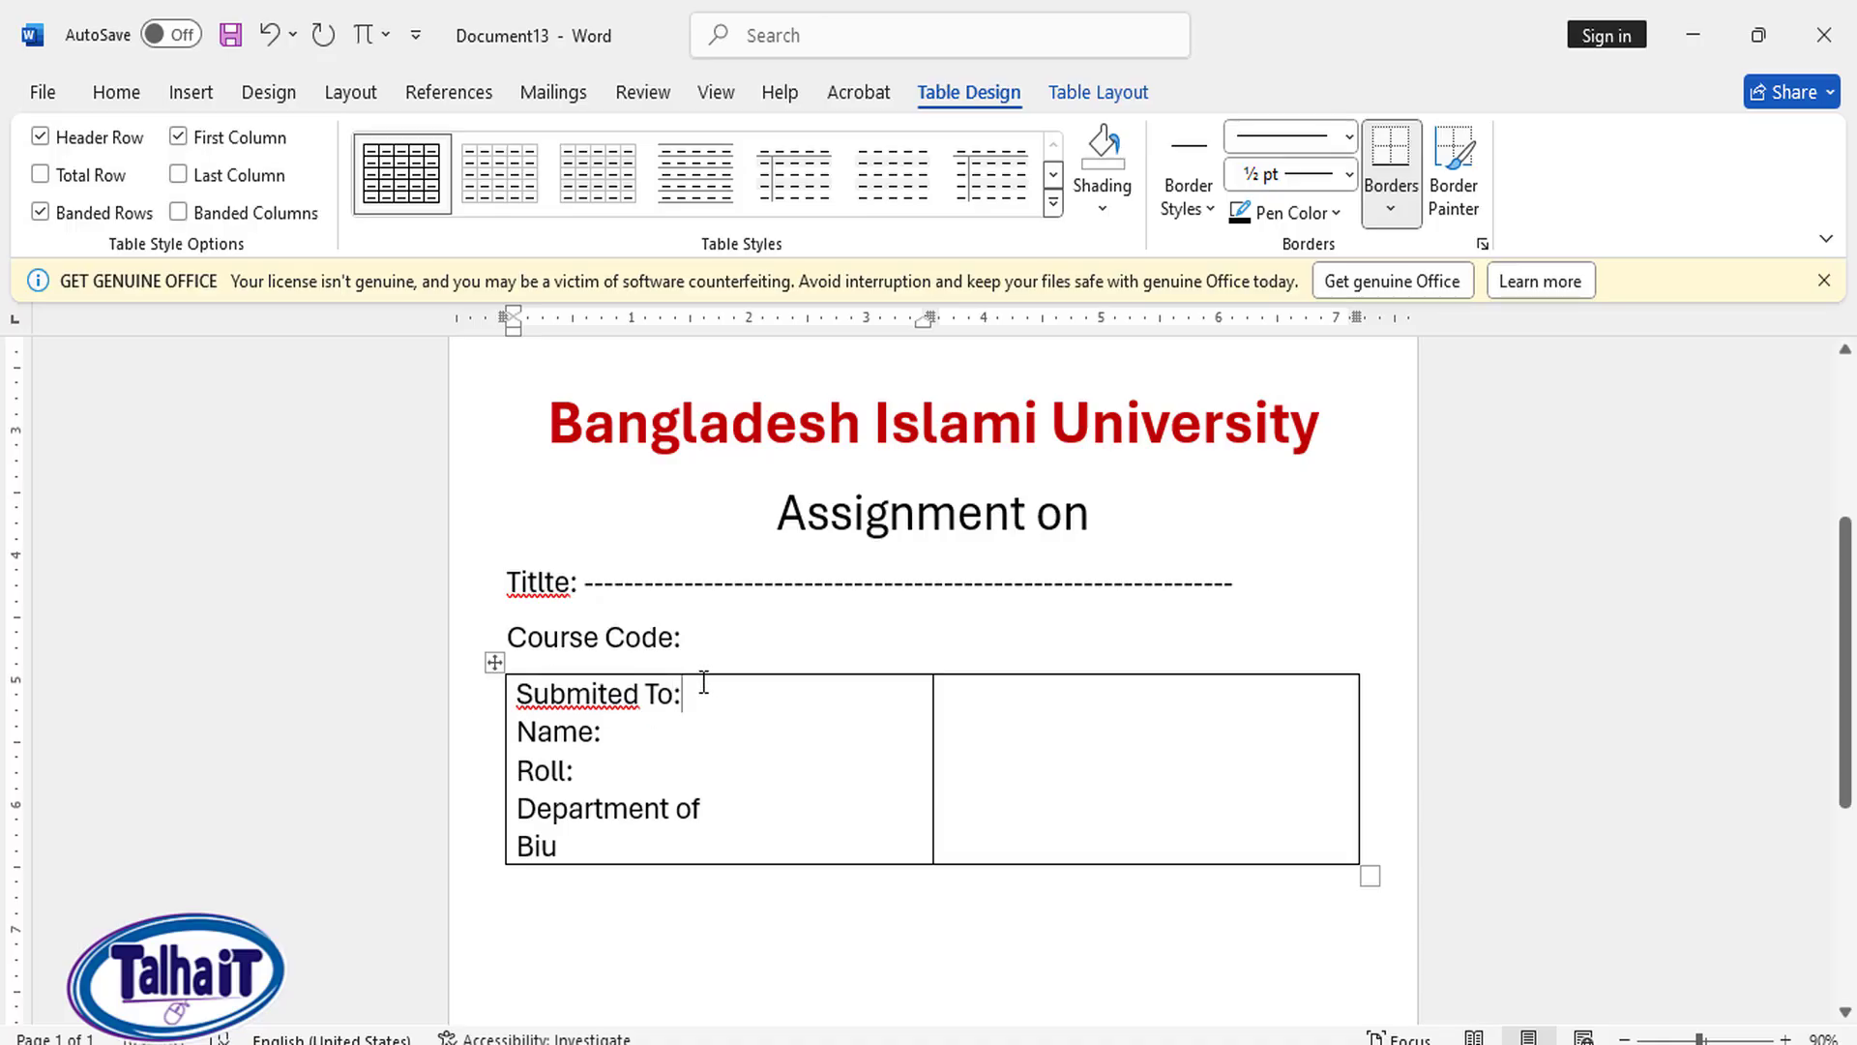
Step: Underline the "Submited To:" heading in the first table cell
drag(703, 689, 539, 695)
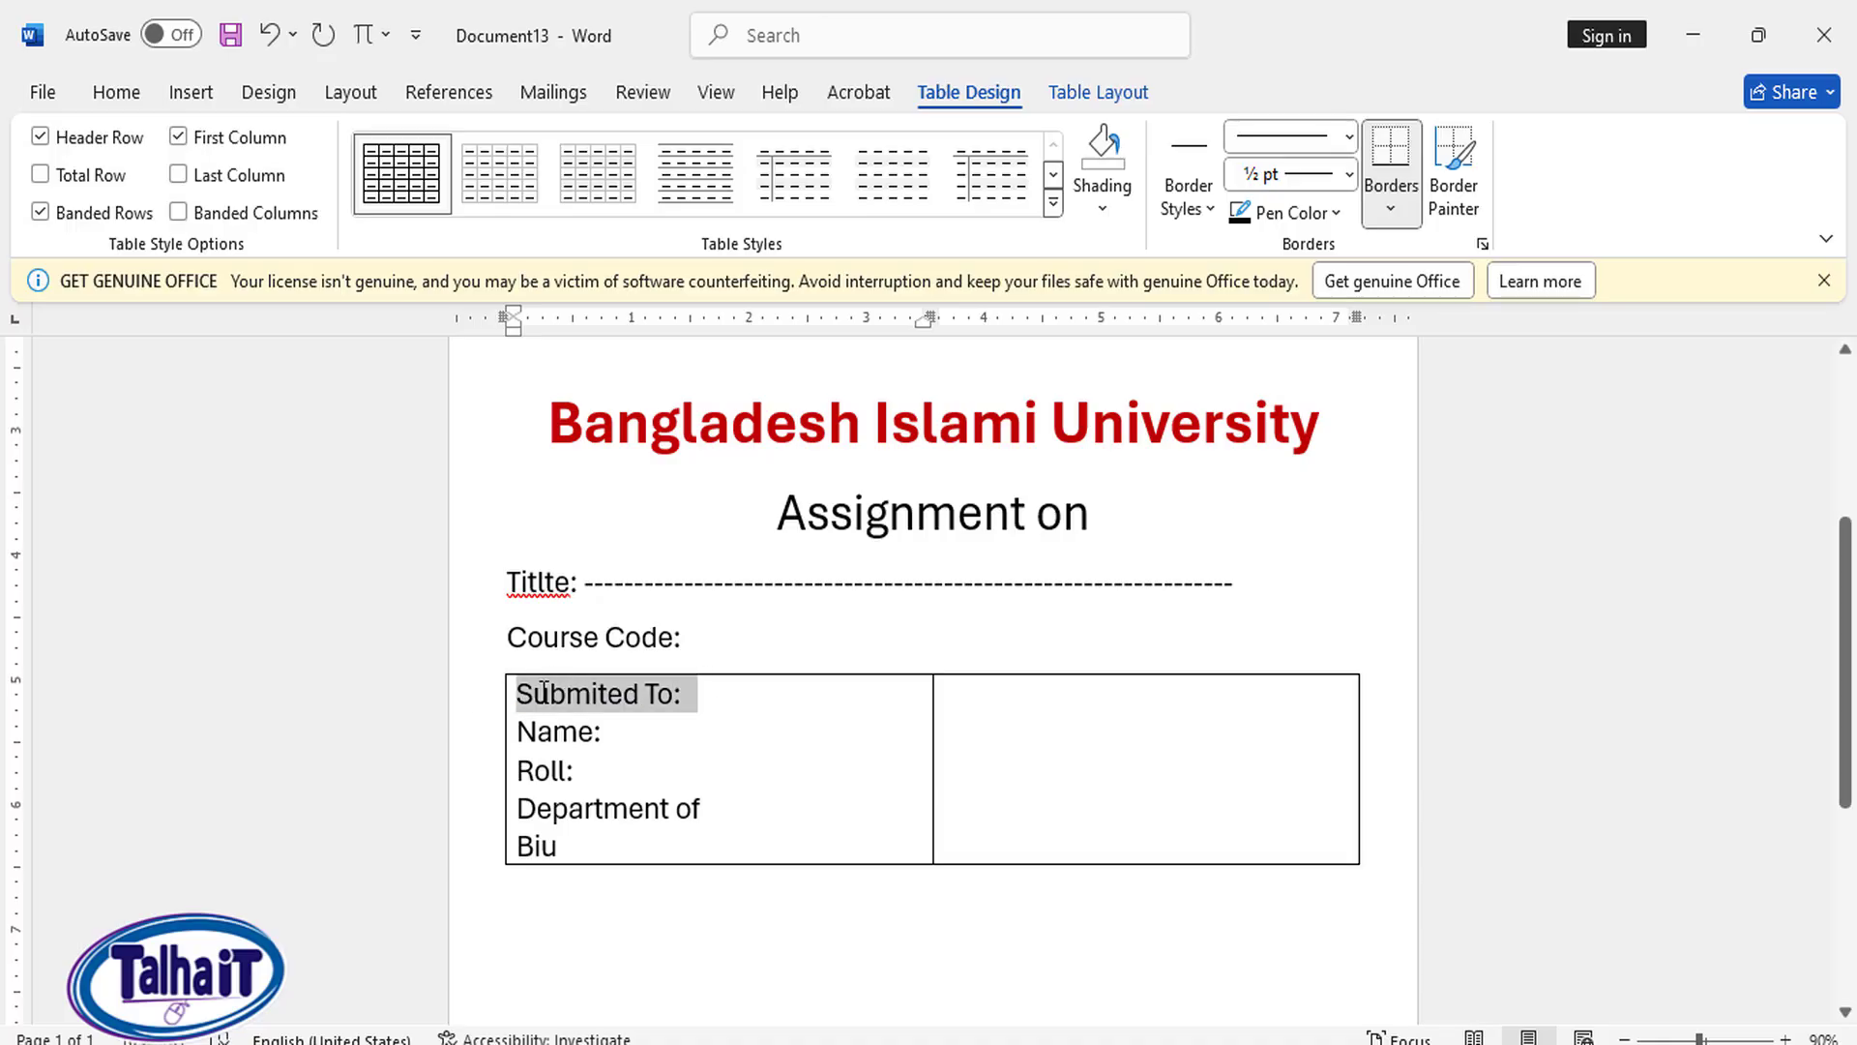
click(127, 94)
click(224, 197)
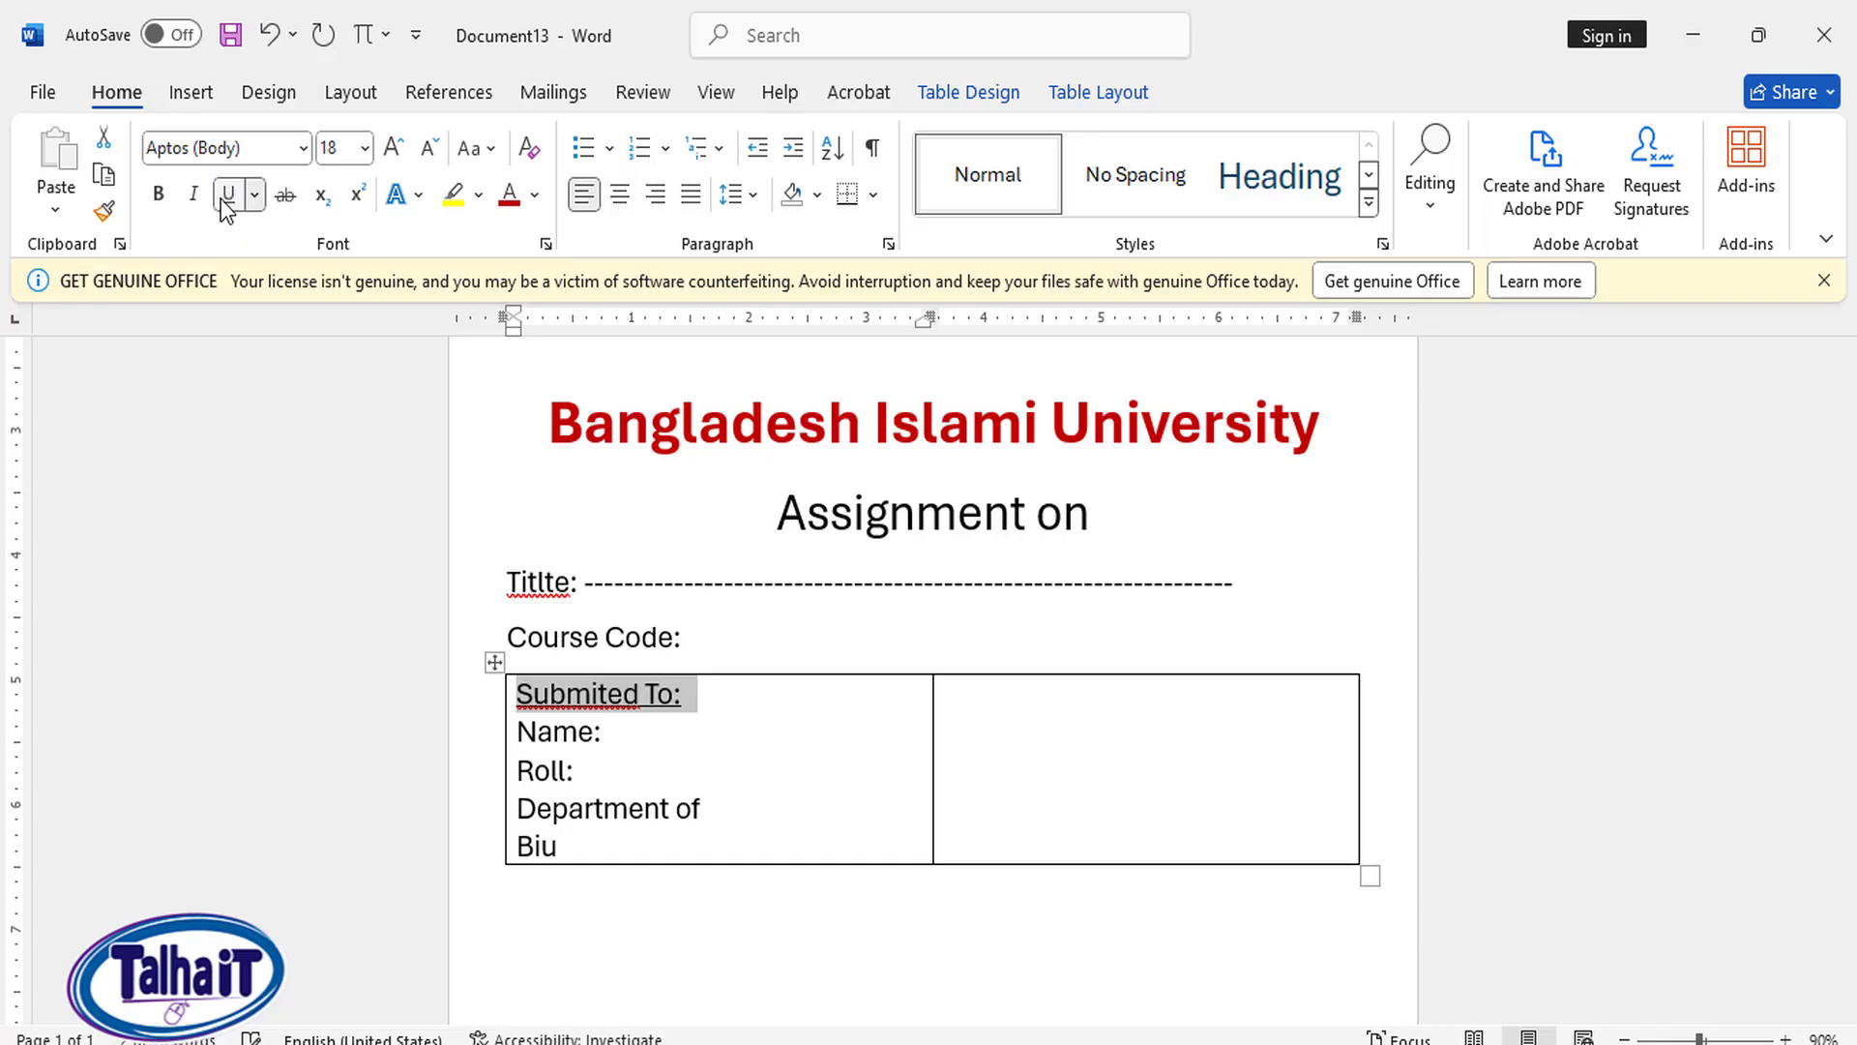
Step: Make the "Submited To:" heading in the first table cell bold and standard blue
click(535, 197)
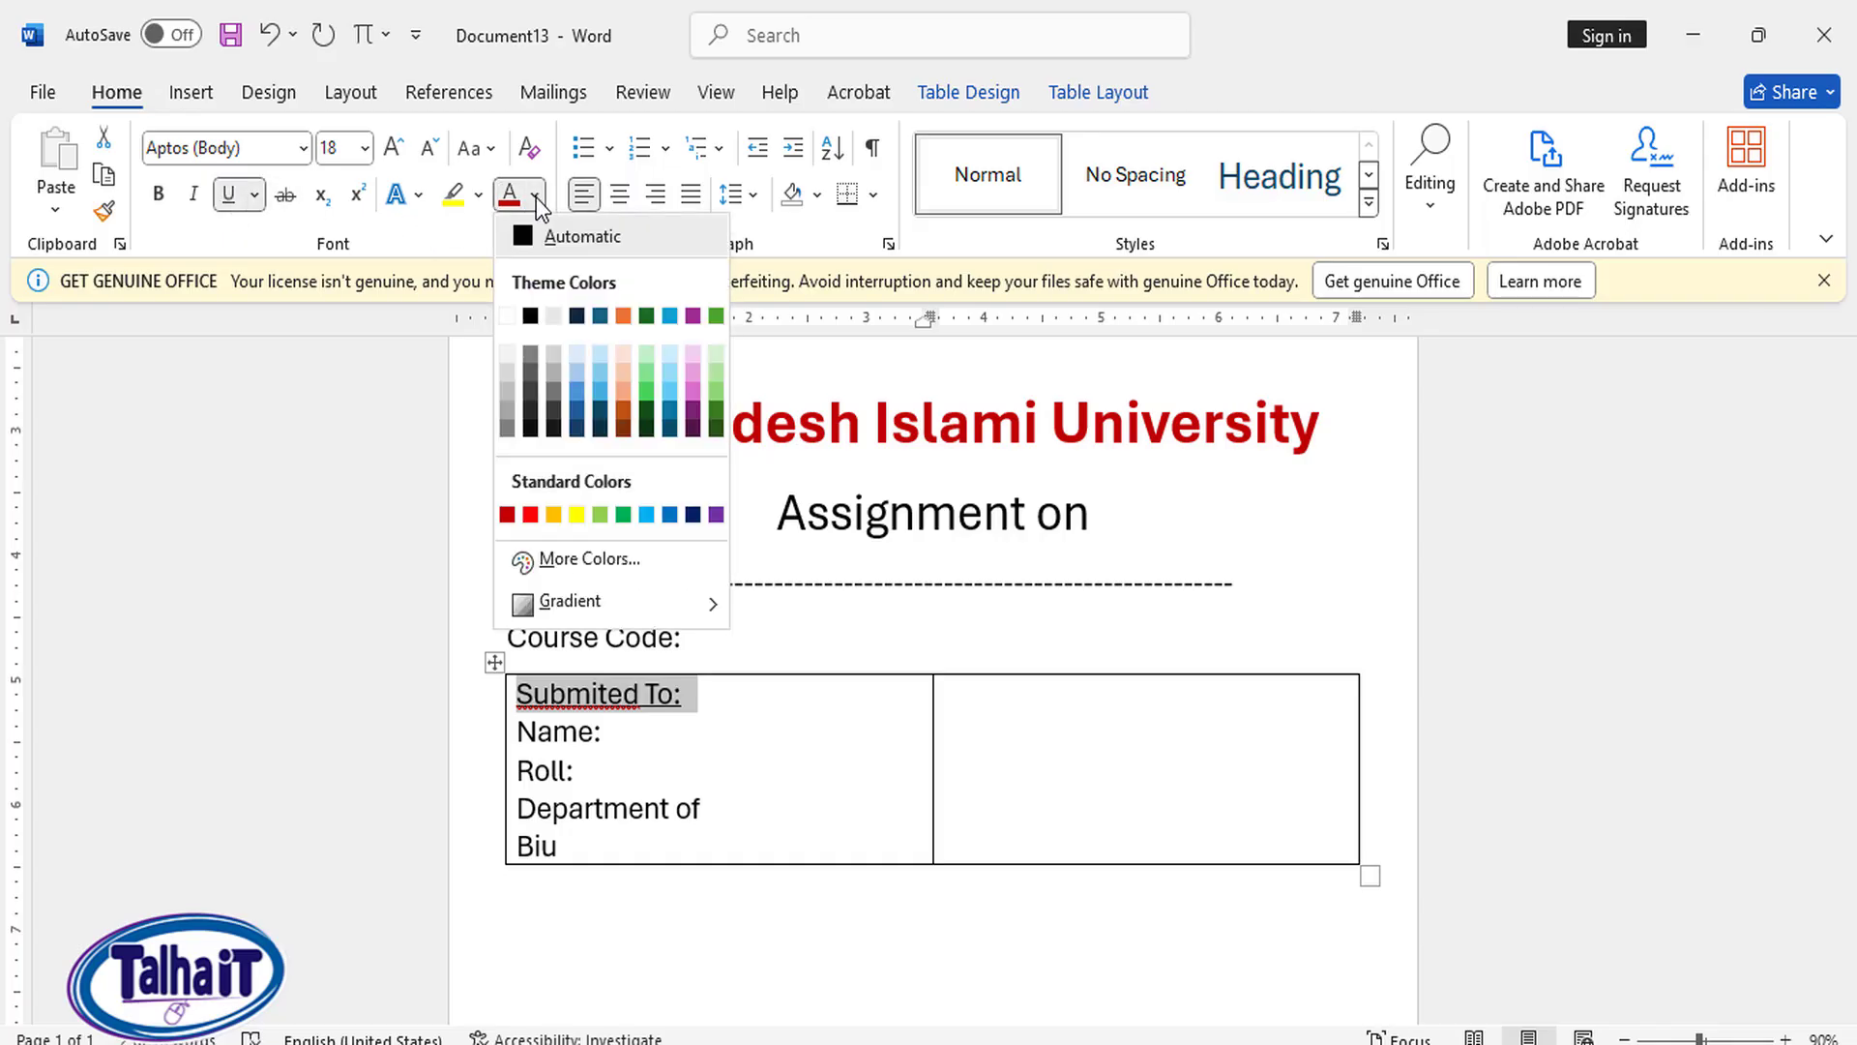
click(668, 518)
click(158, 199)
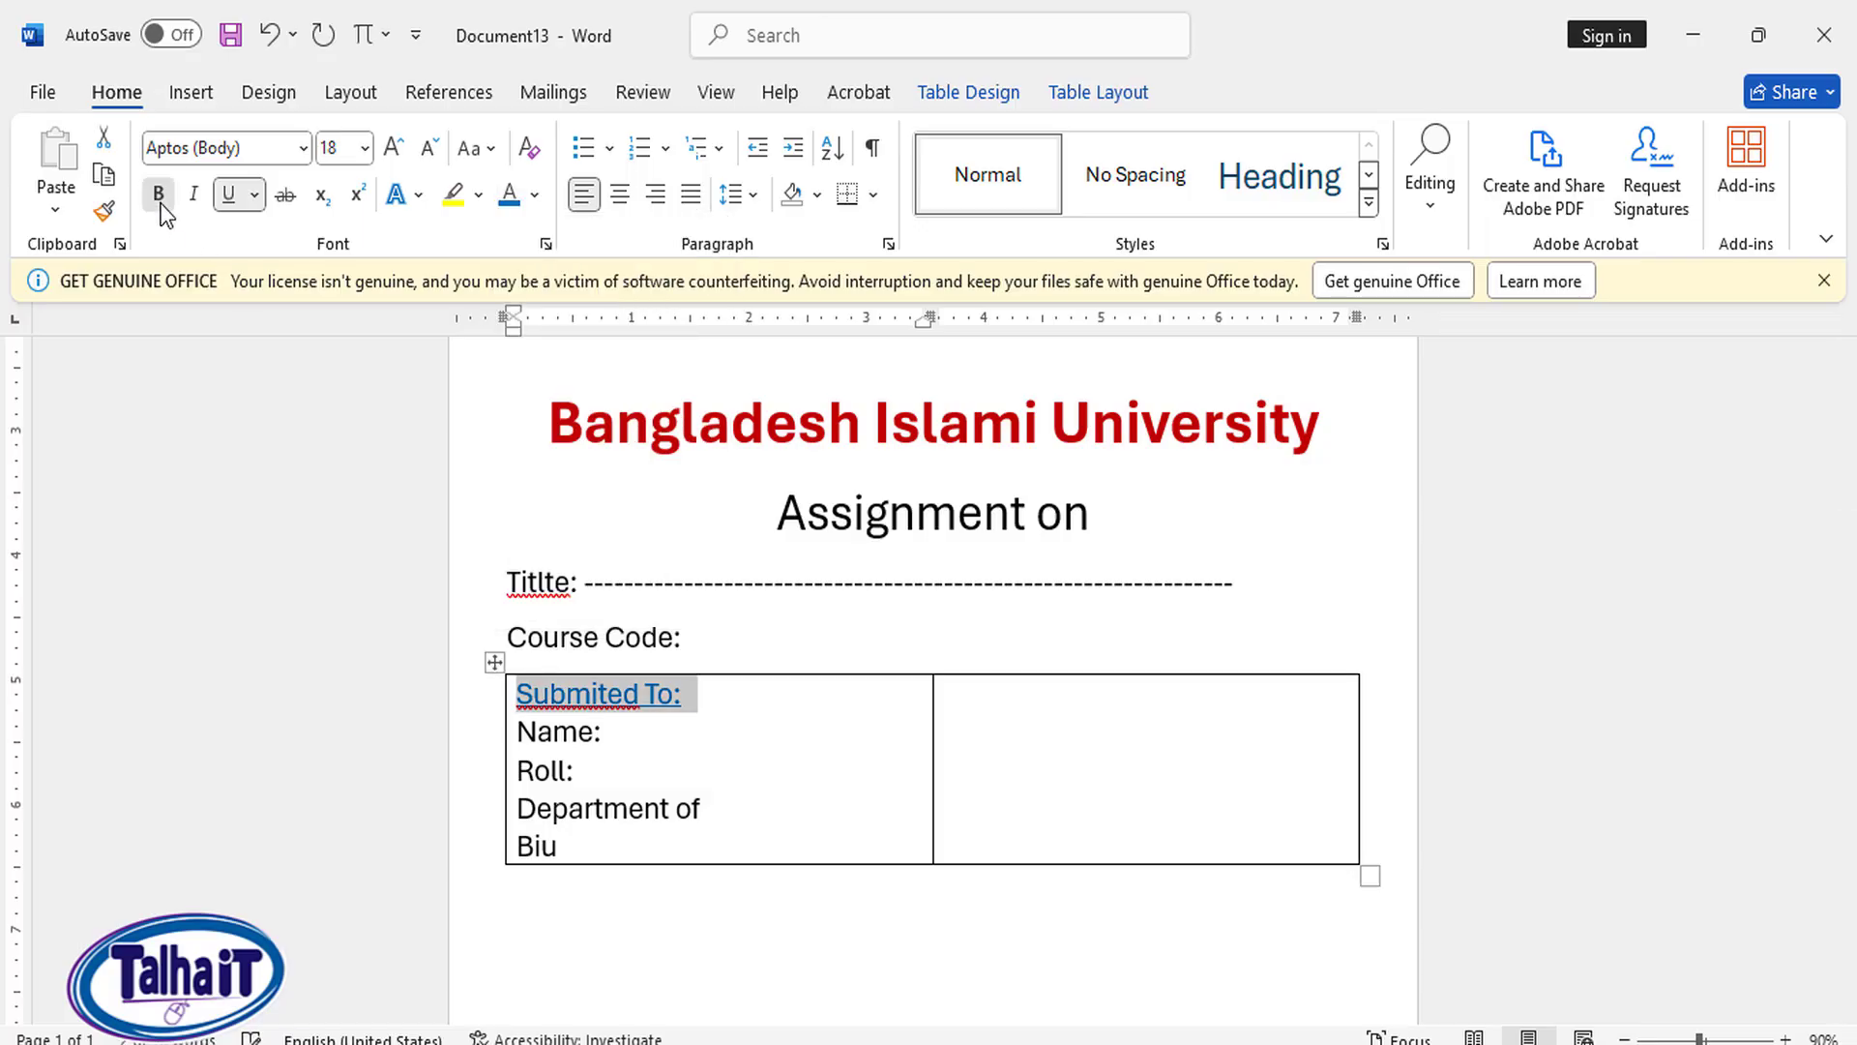
Step: Copy the "Submited To:" heading into the second table cell and change its wording to "Submited By:"
key(ctrl+c)
click(964, 700)
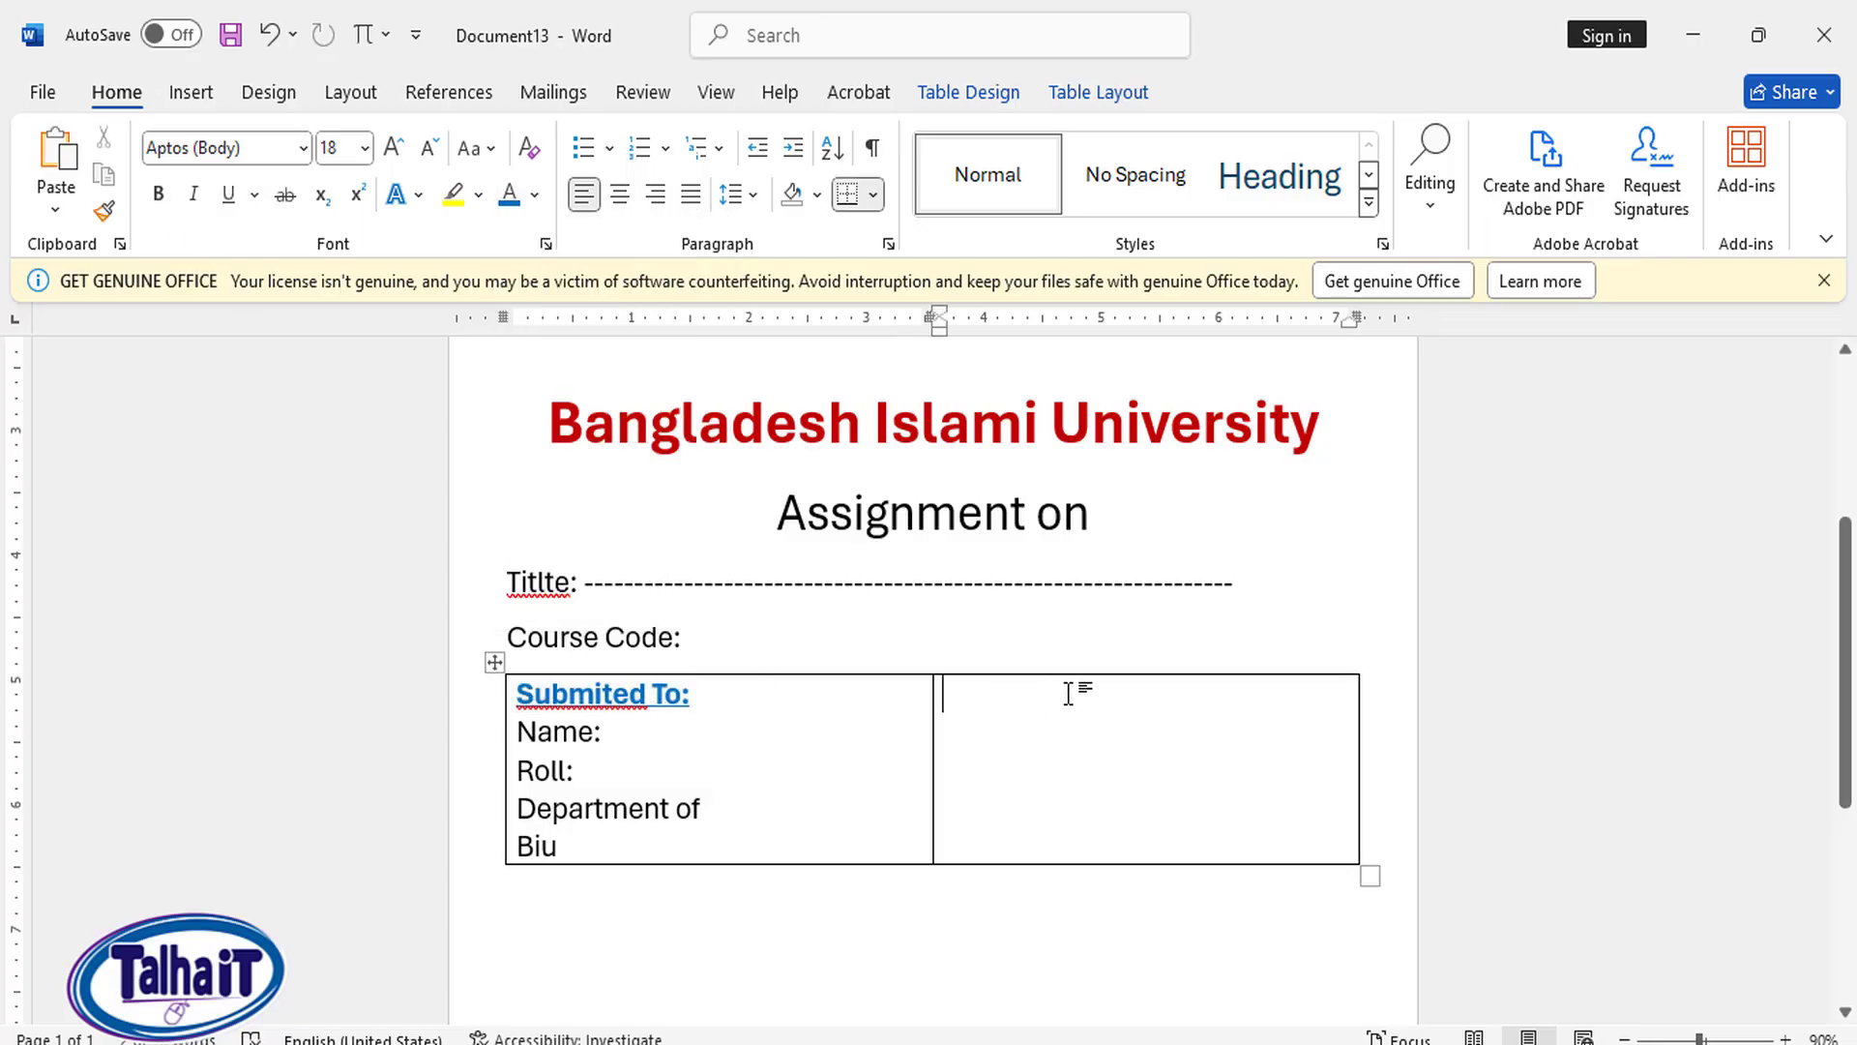
key(ctrl+v)
drag(1077, 694, 1112, 692)
text(By)
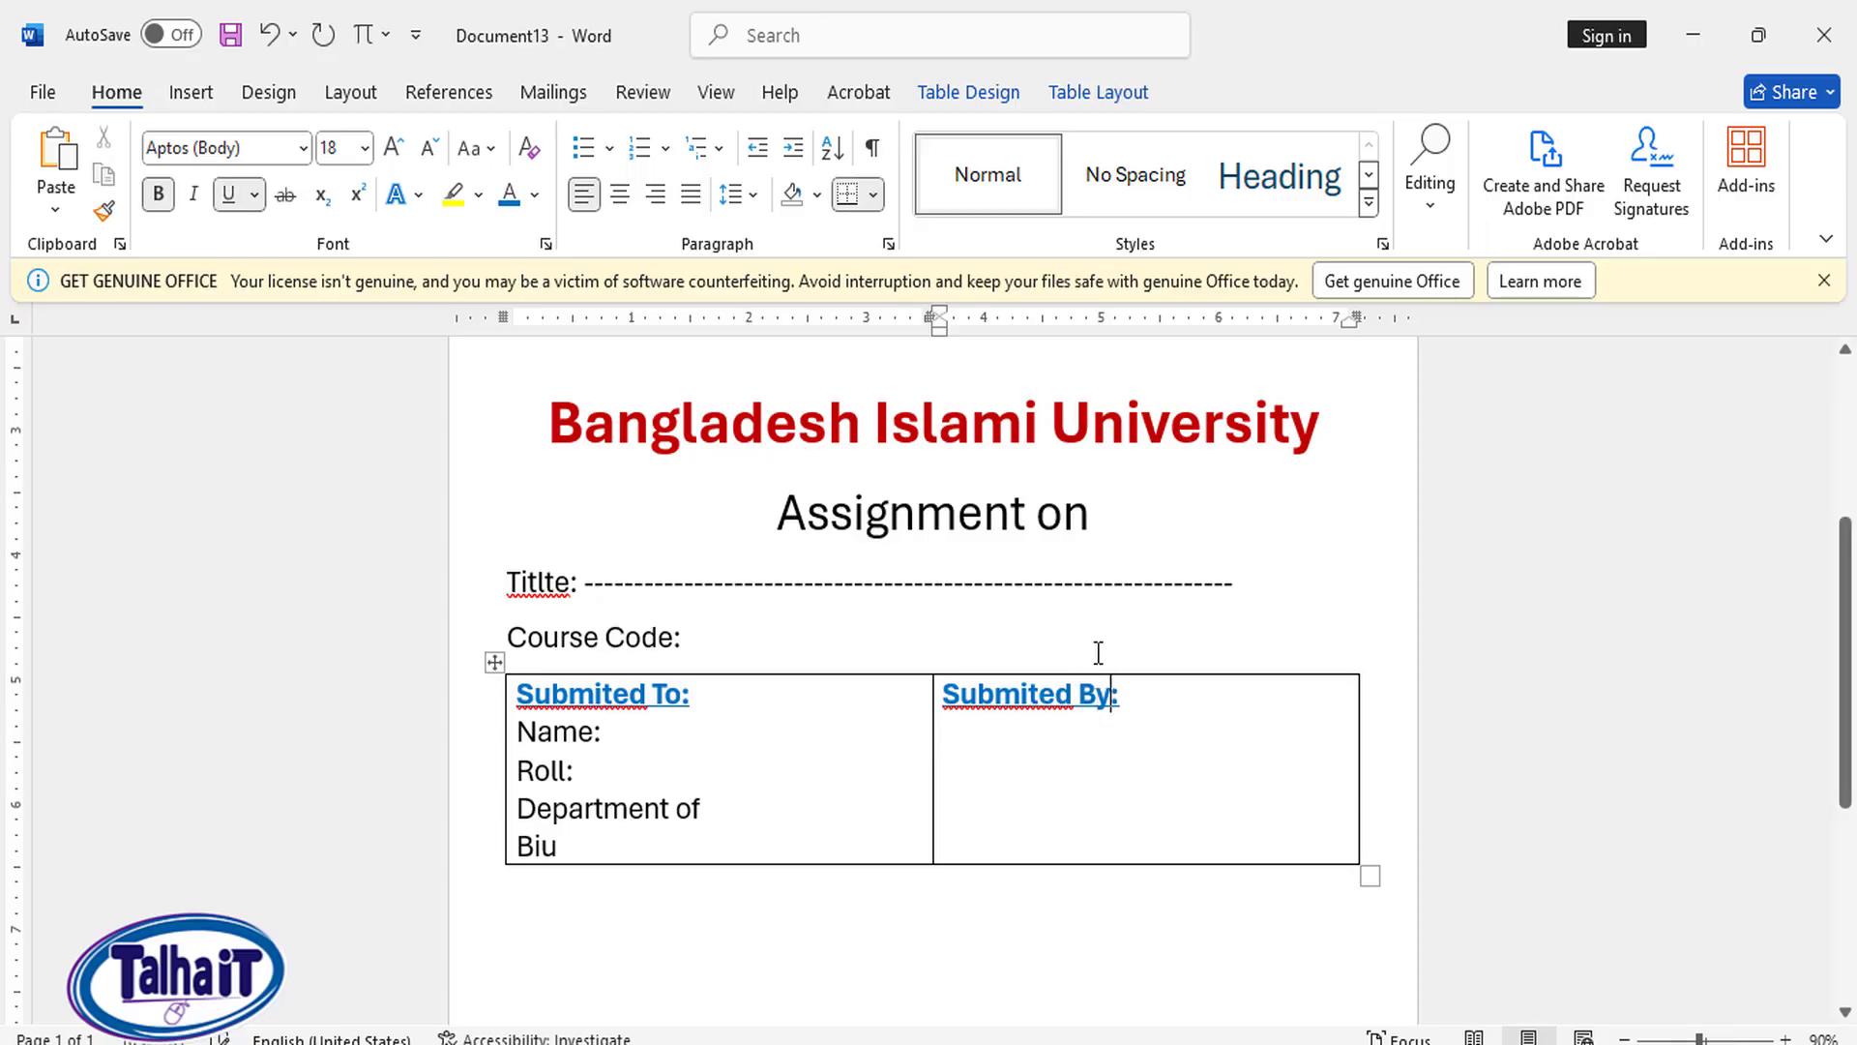
click(1210, 693)
Step: Consult the submission details in the sample document and add "Teacher name" without bold or underline on a new line below "Submited By:"
key(Return)
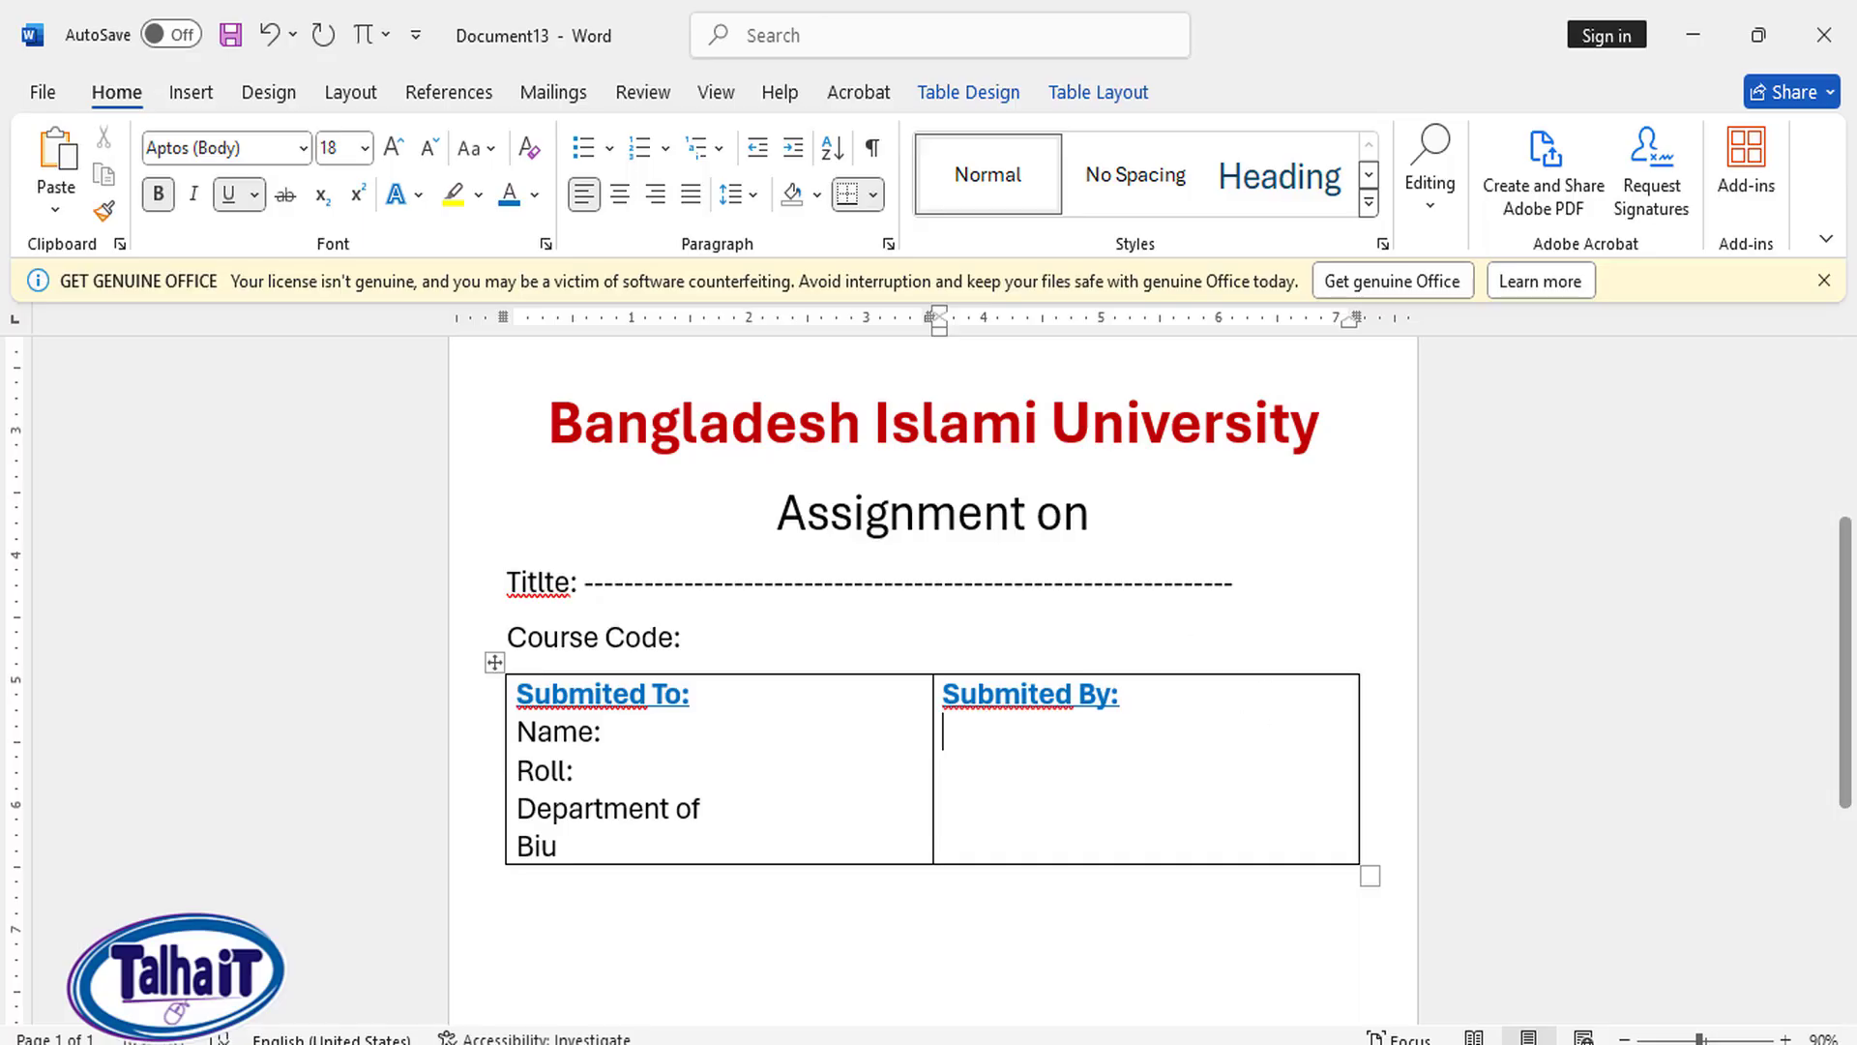
click(857, 1043)
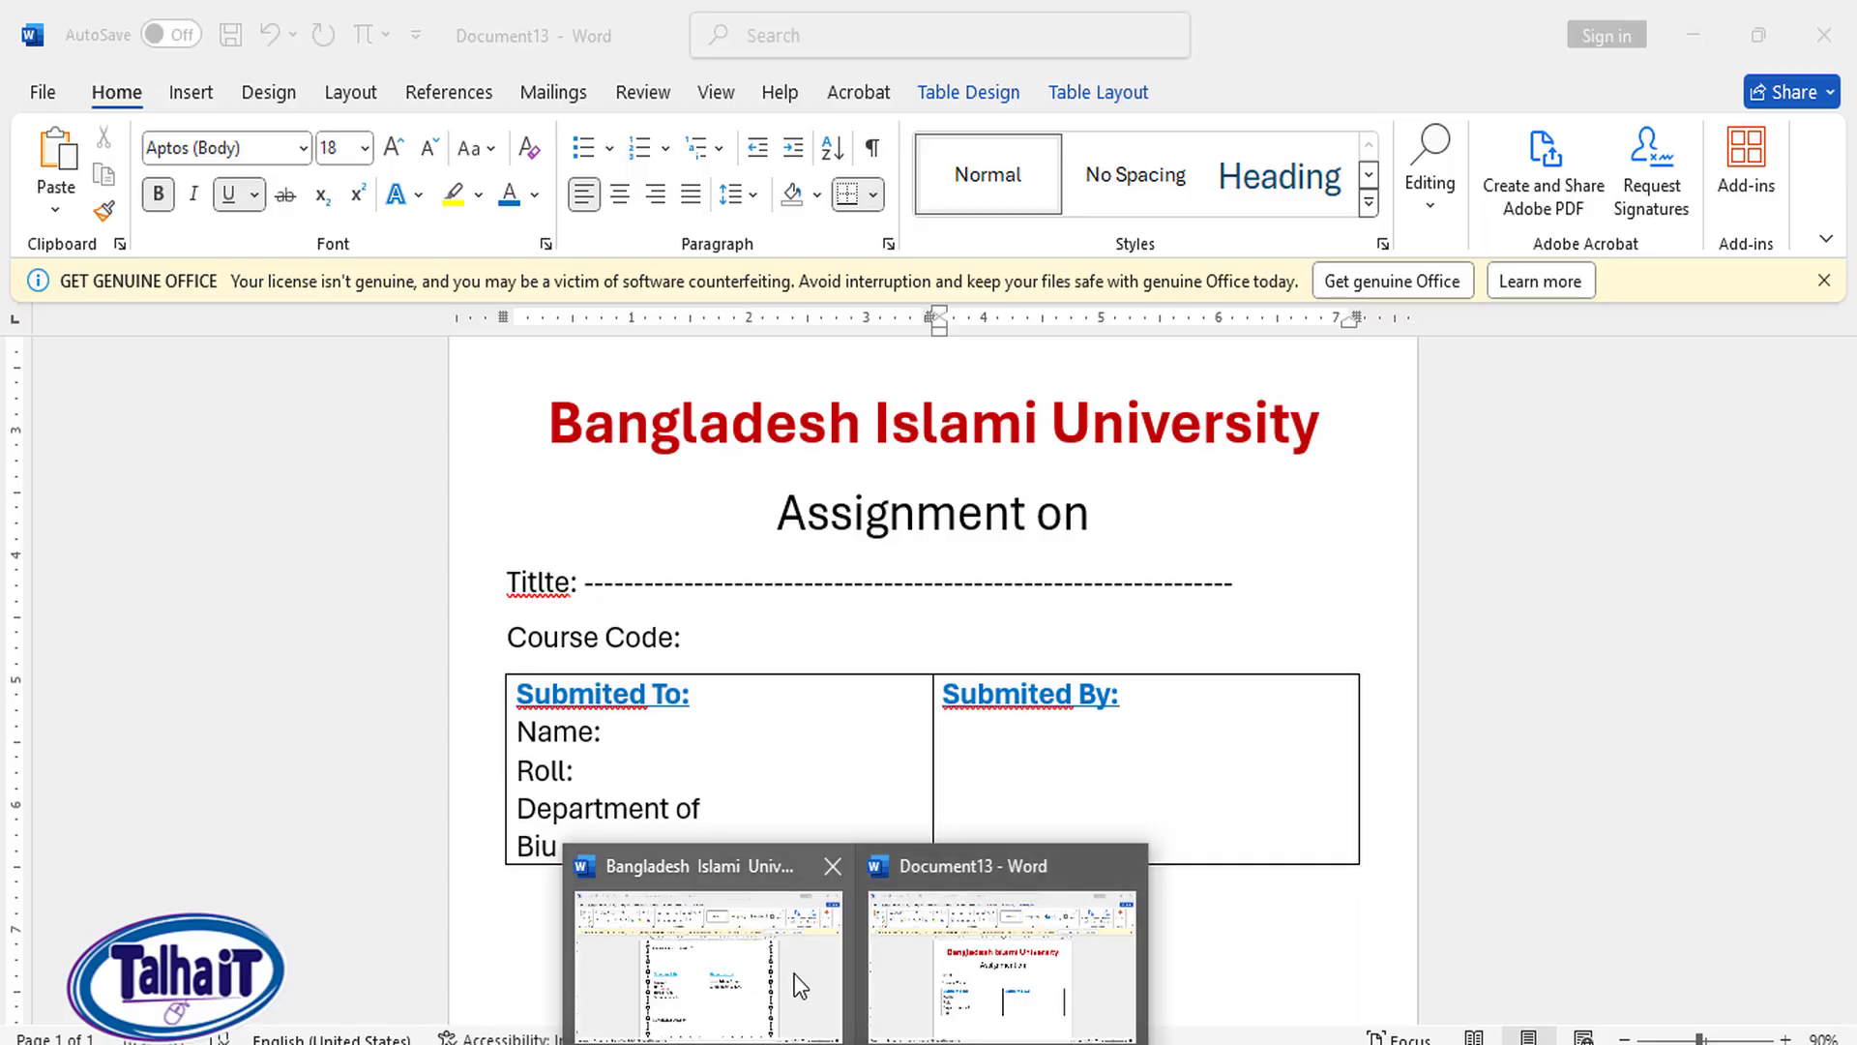
click(761, 991)
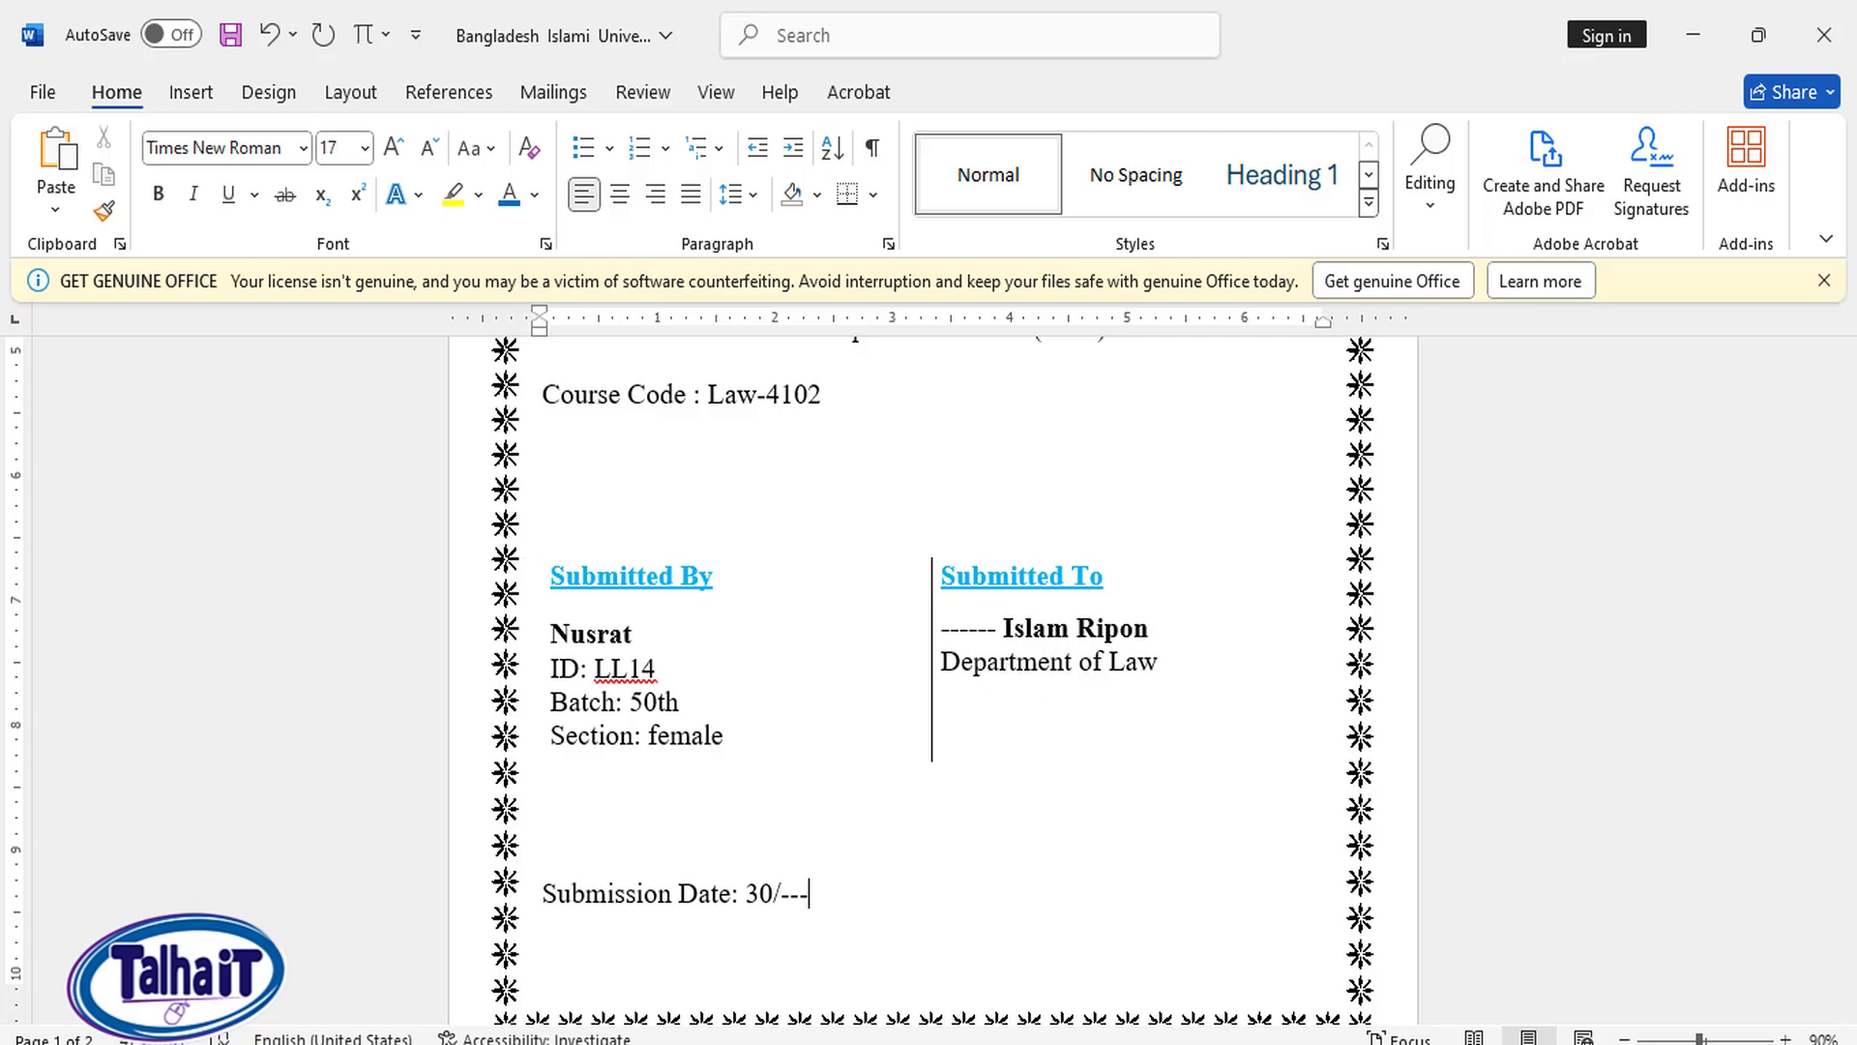
click(1061, 978)
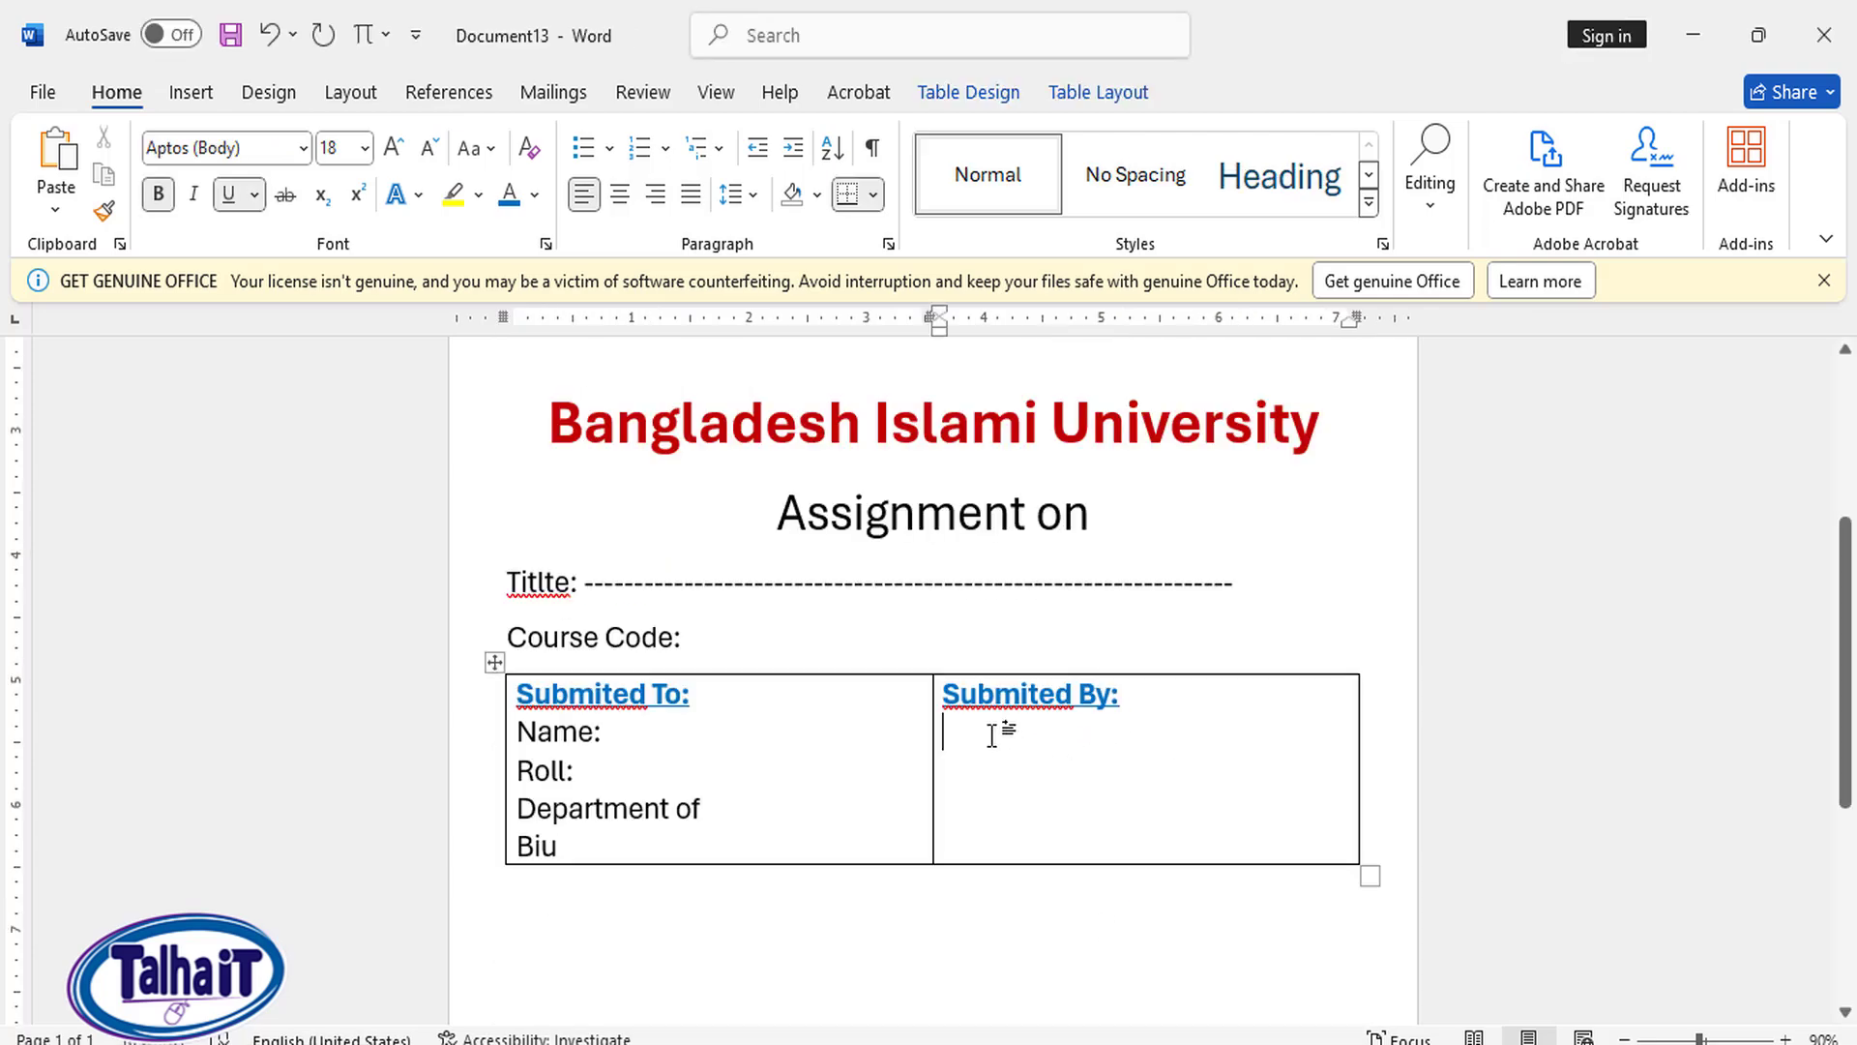
text(Ta)
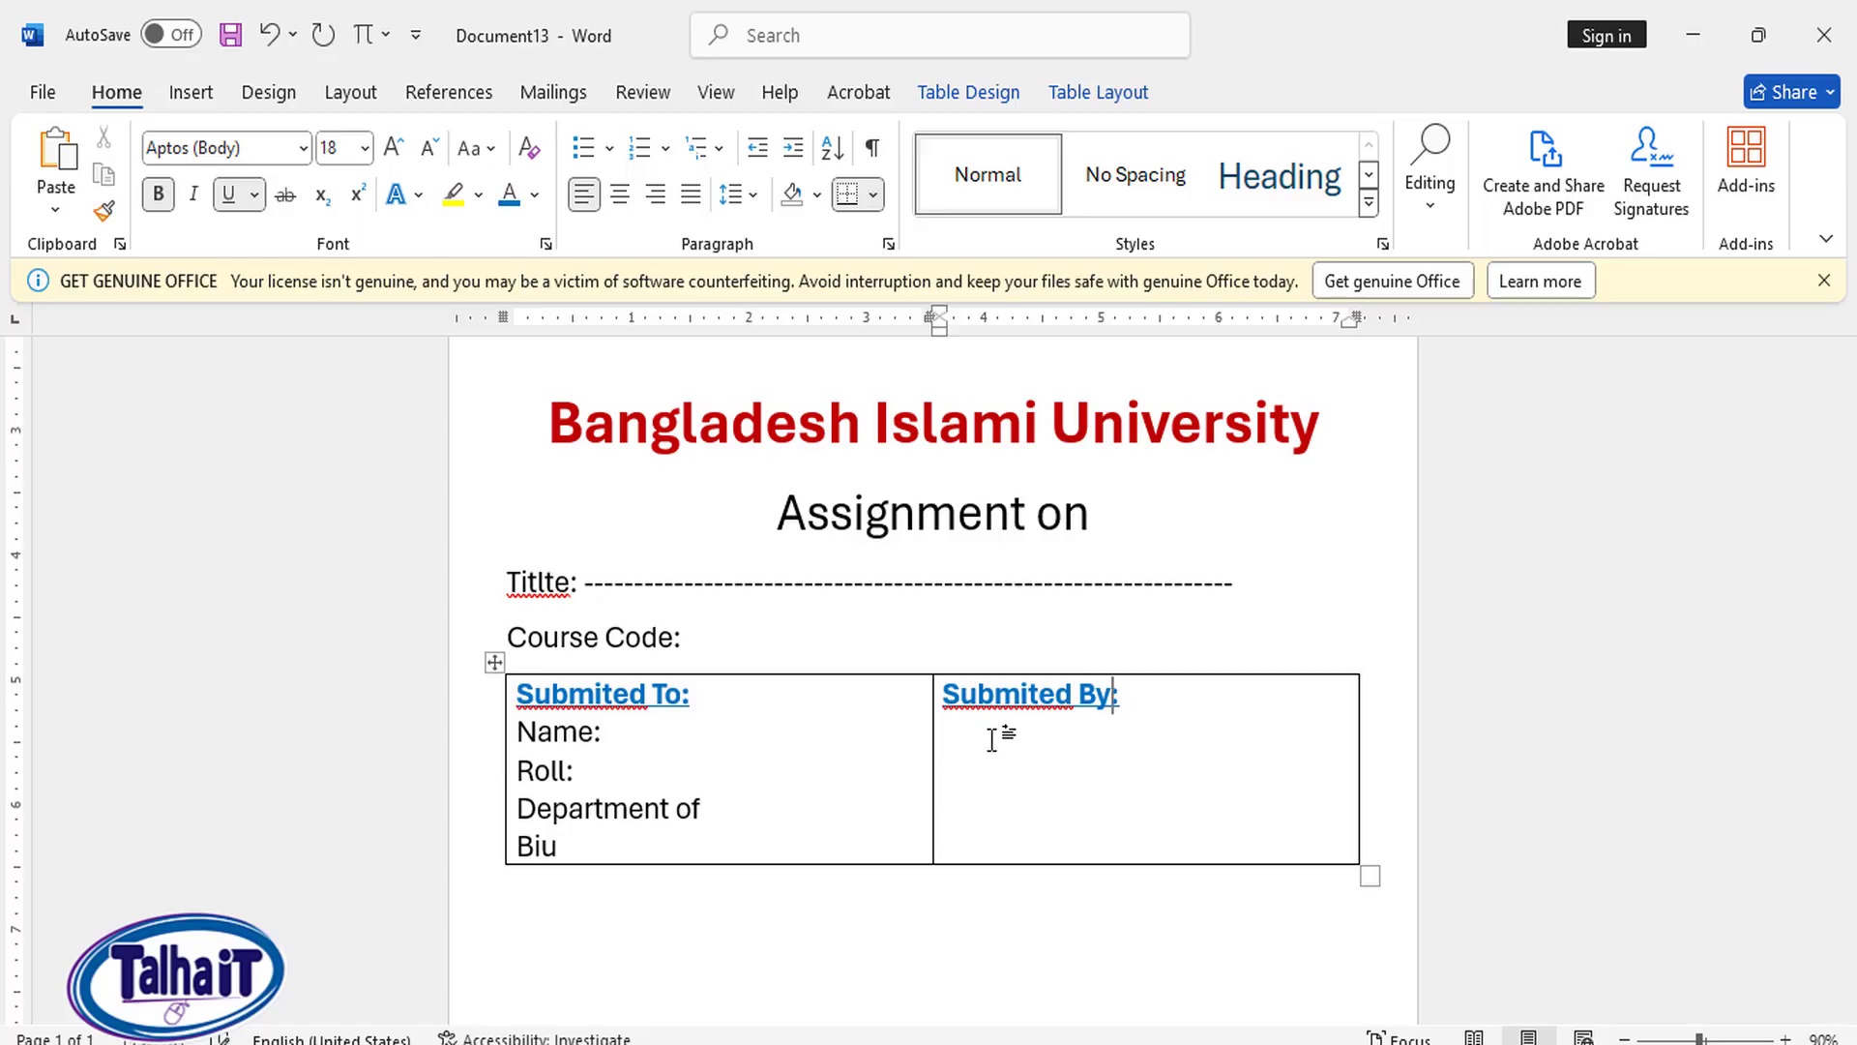
key(Return)
click(230, 195)
click(155, 200)
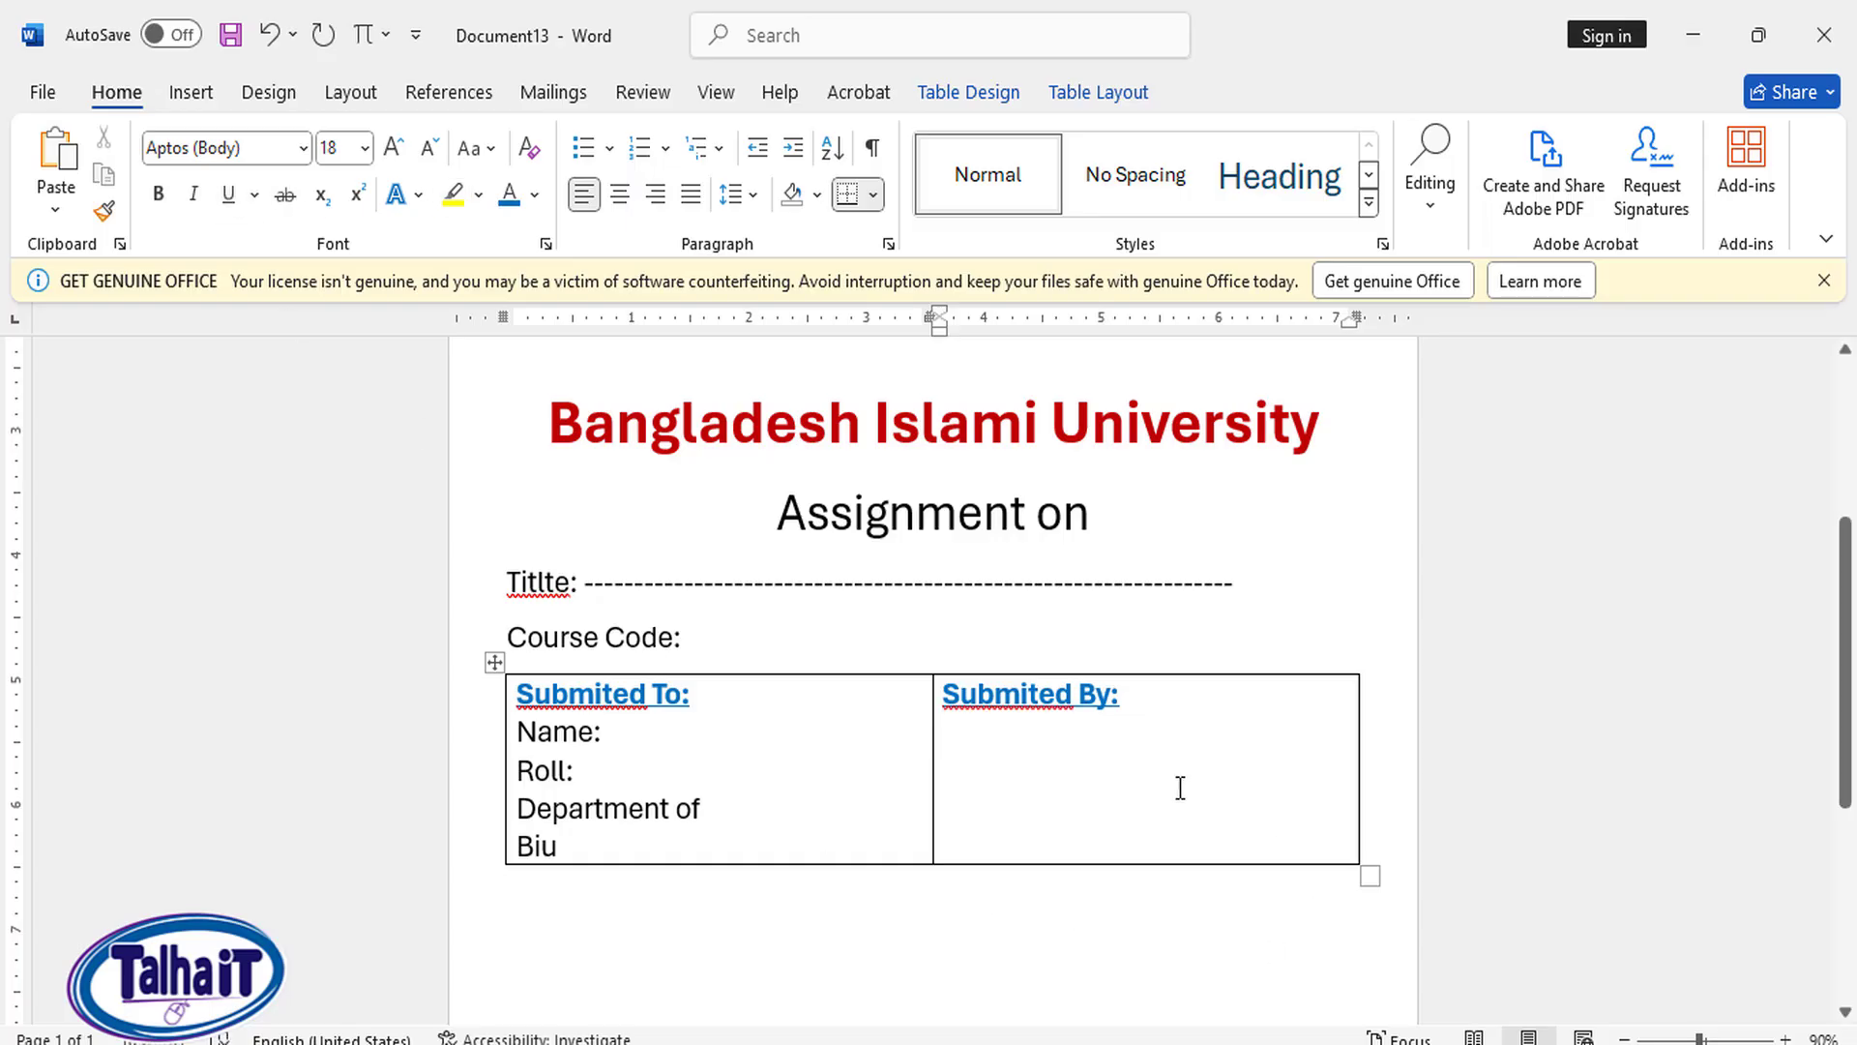
text(Teacher name)
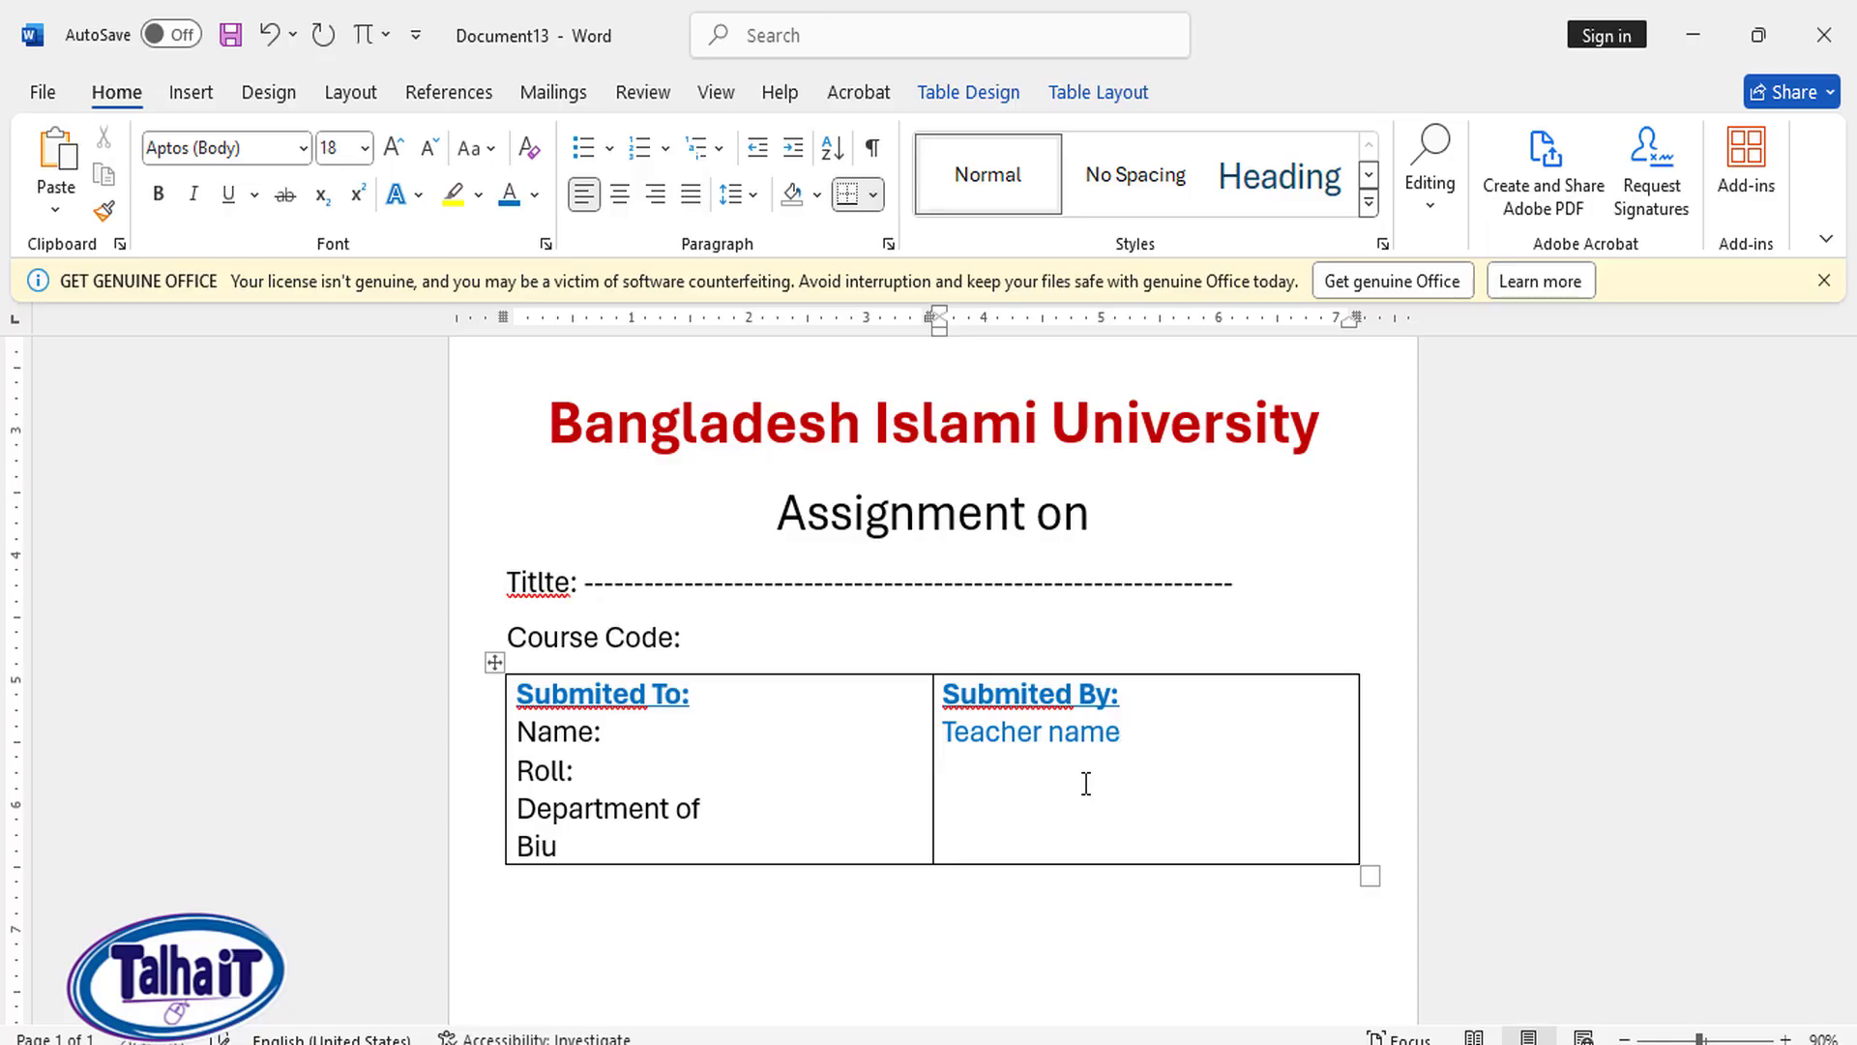
Step: Set the font color of the "Teacher name" line to Automatic
drag(1100, 731, 946, 742)
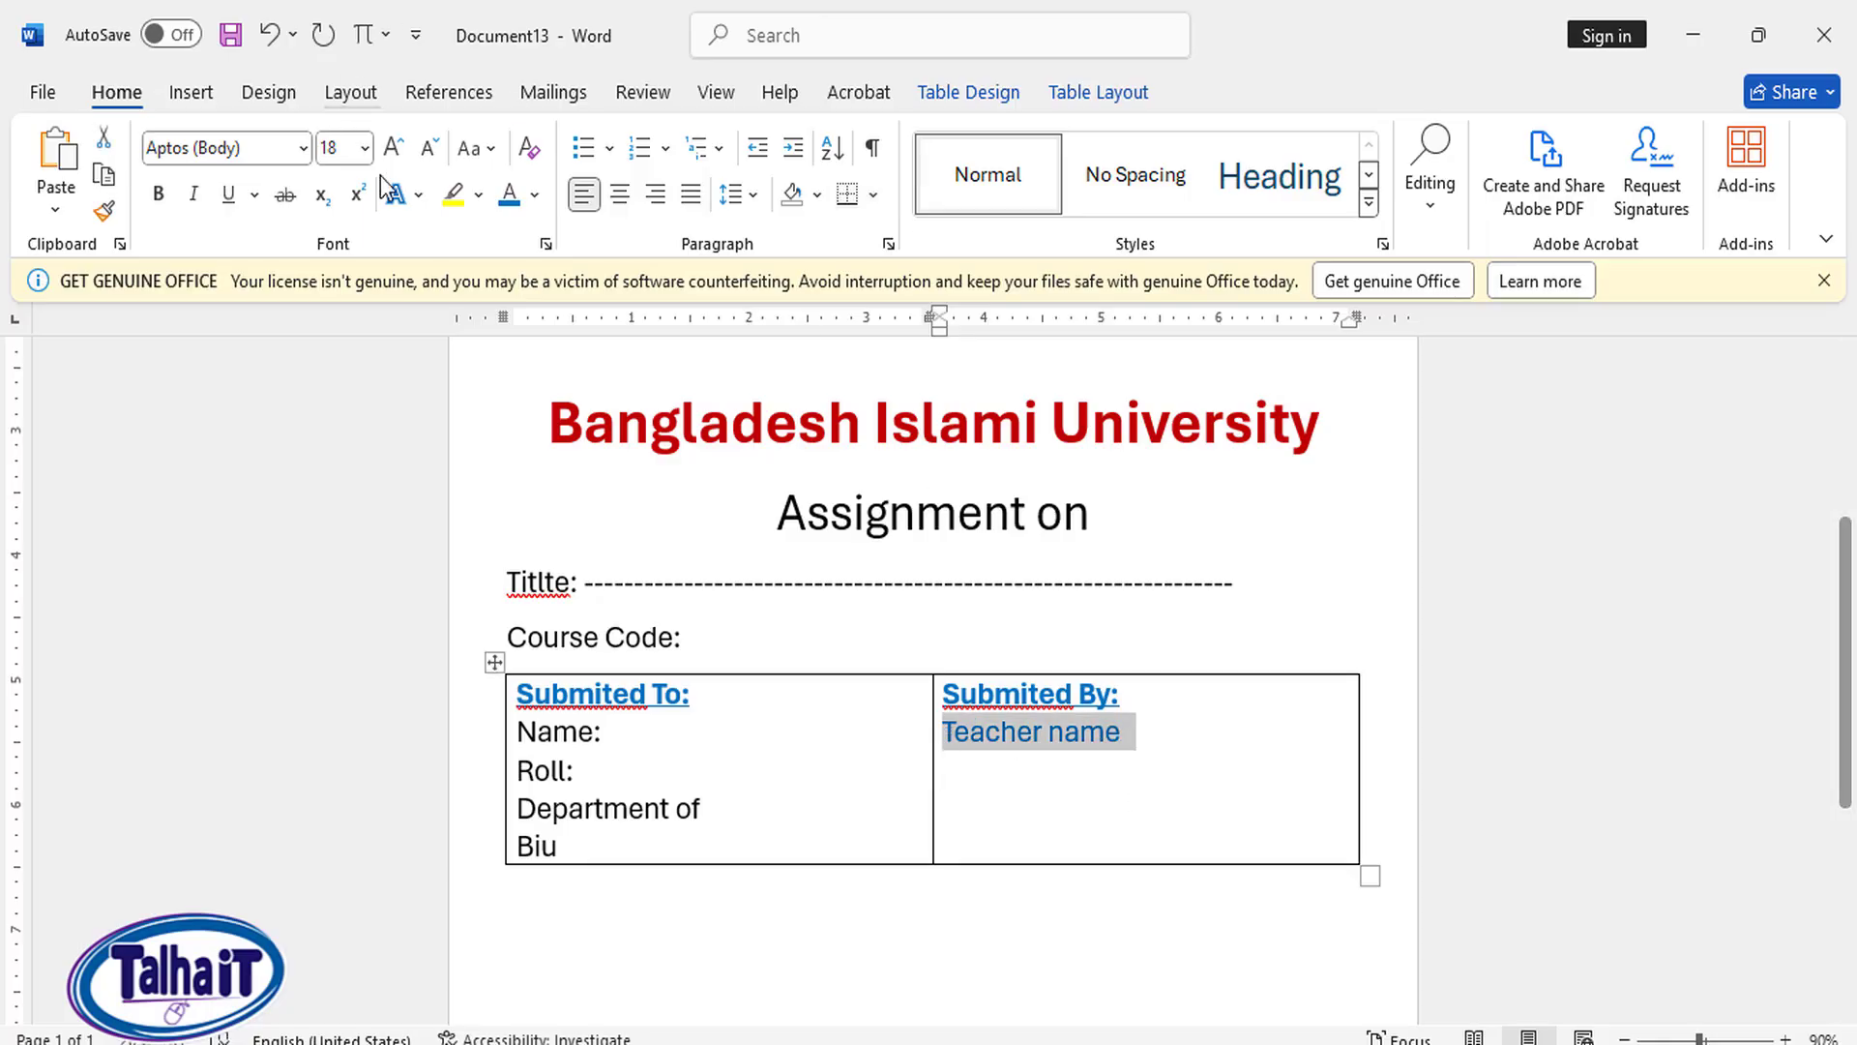
click(535, 195)
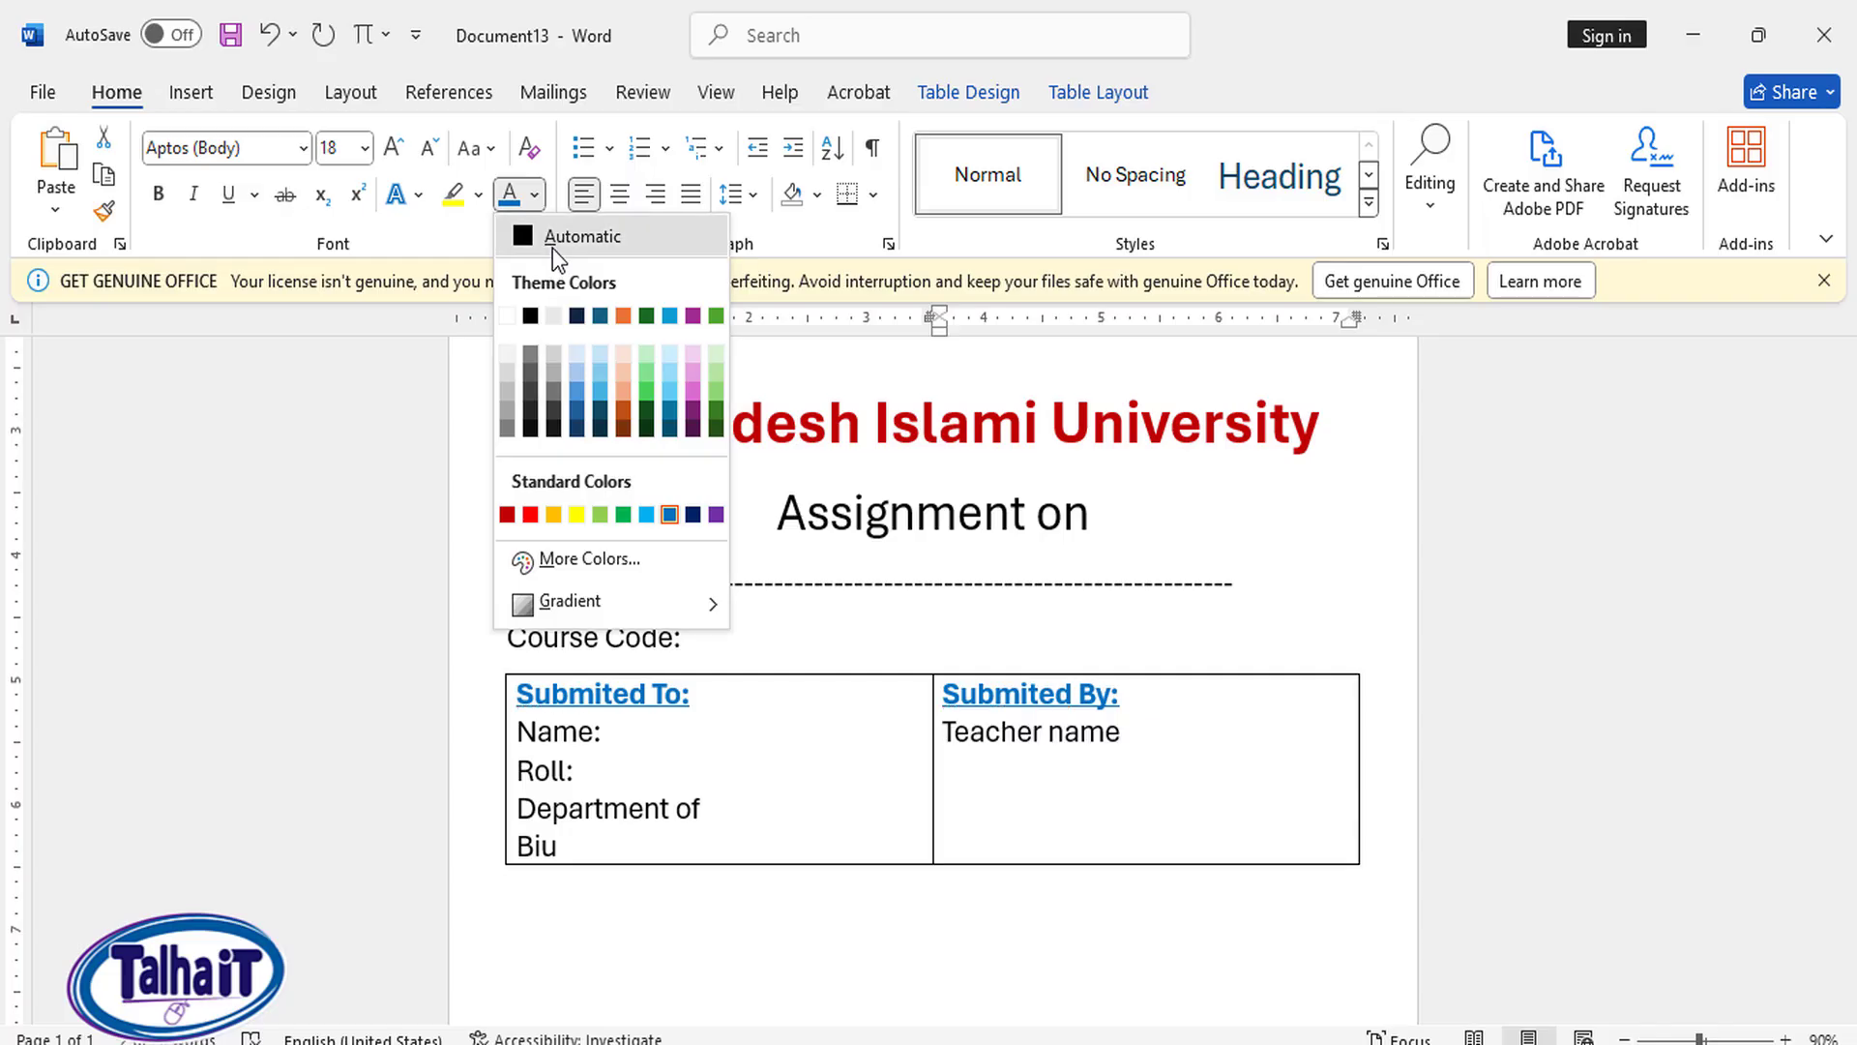
click(553, 242)
Step: Add the line "Depat" below "Teacher name" in the second table cell
click(1248, 715)
key(Return)
text(D)
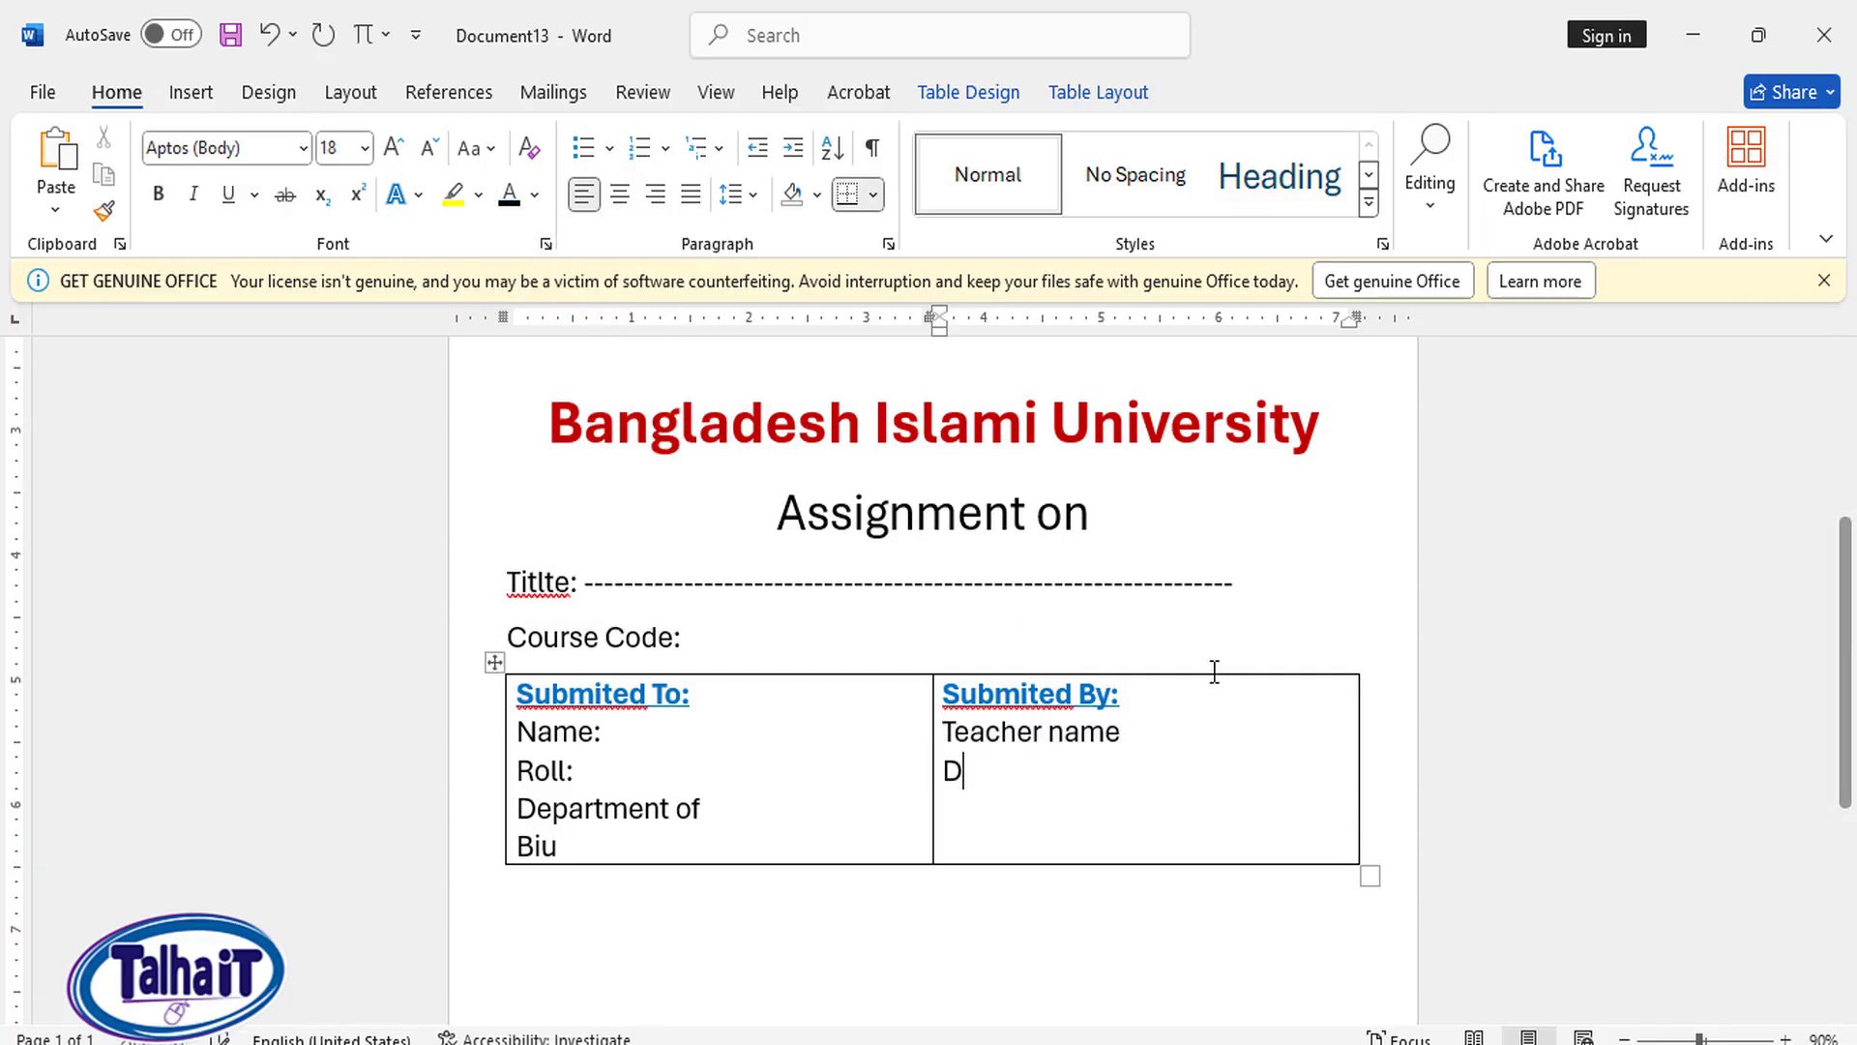
text(epat)
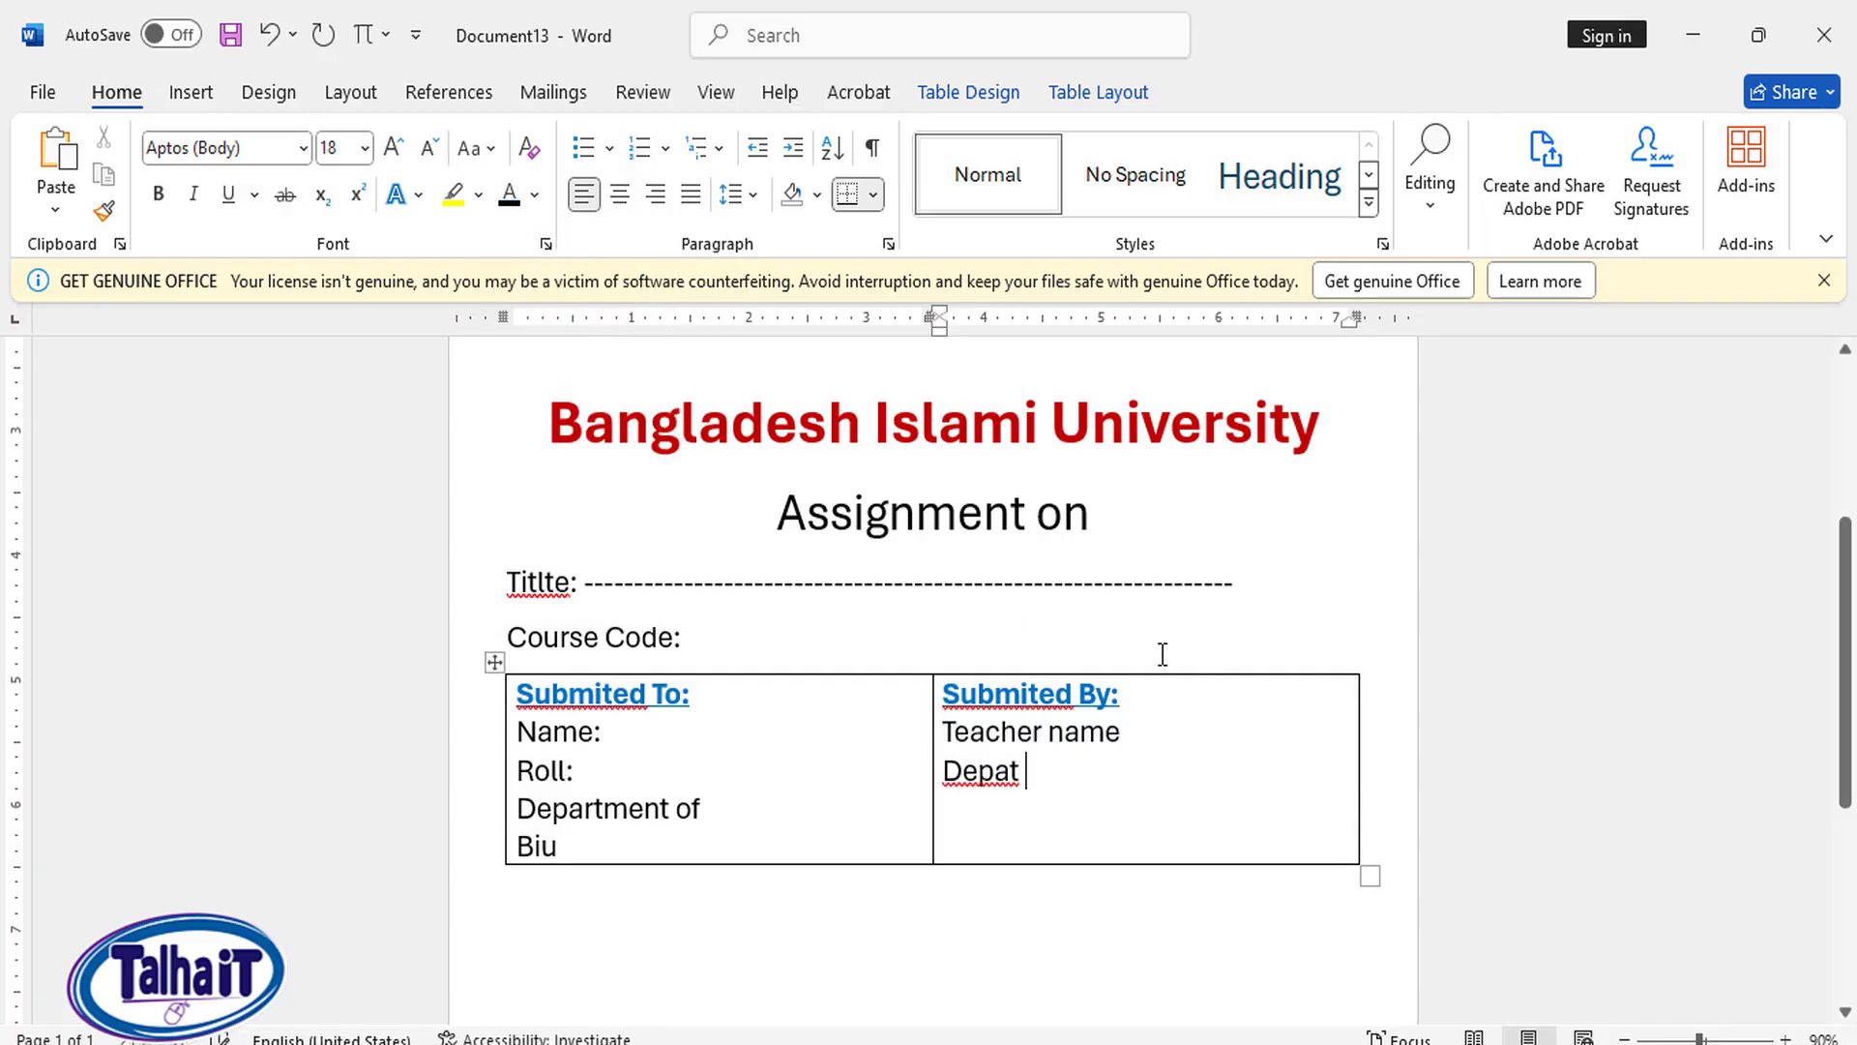
Step: Enter the label "Submited Date:" in the blank area below the table
scroll(764, 792, down, 2)
click(714, 767)
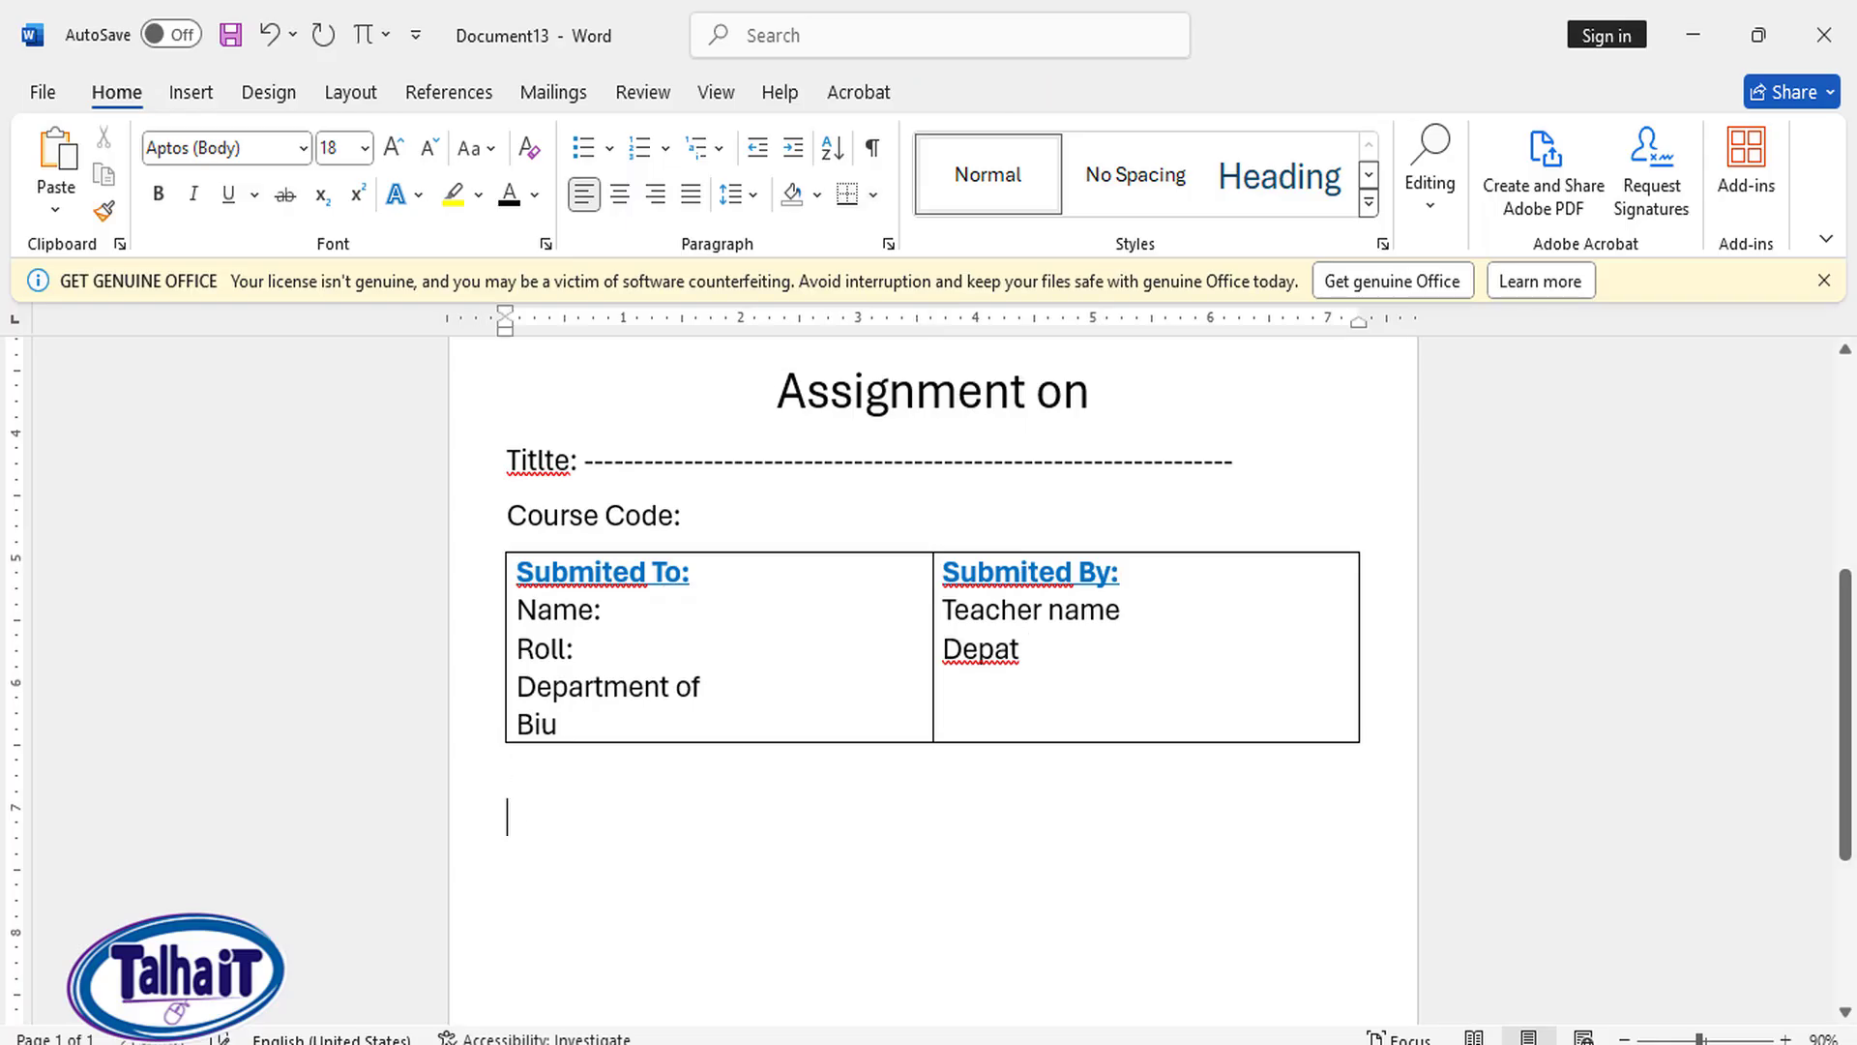
text(Submit)
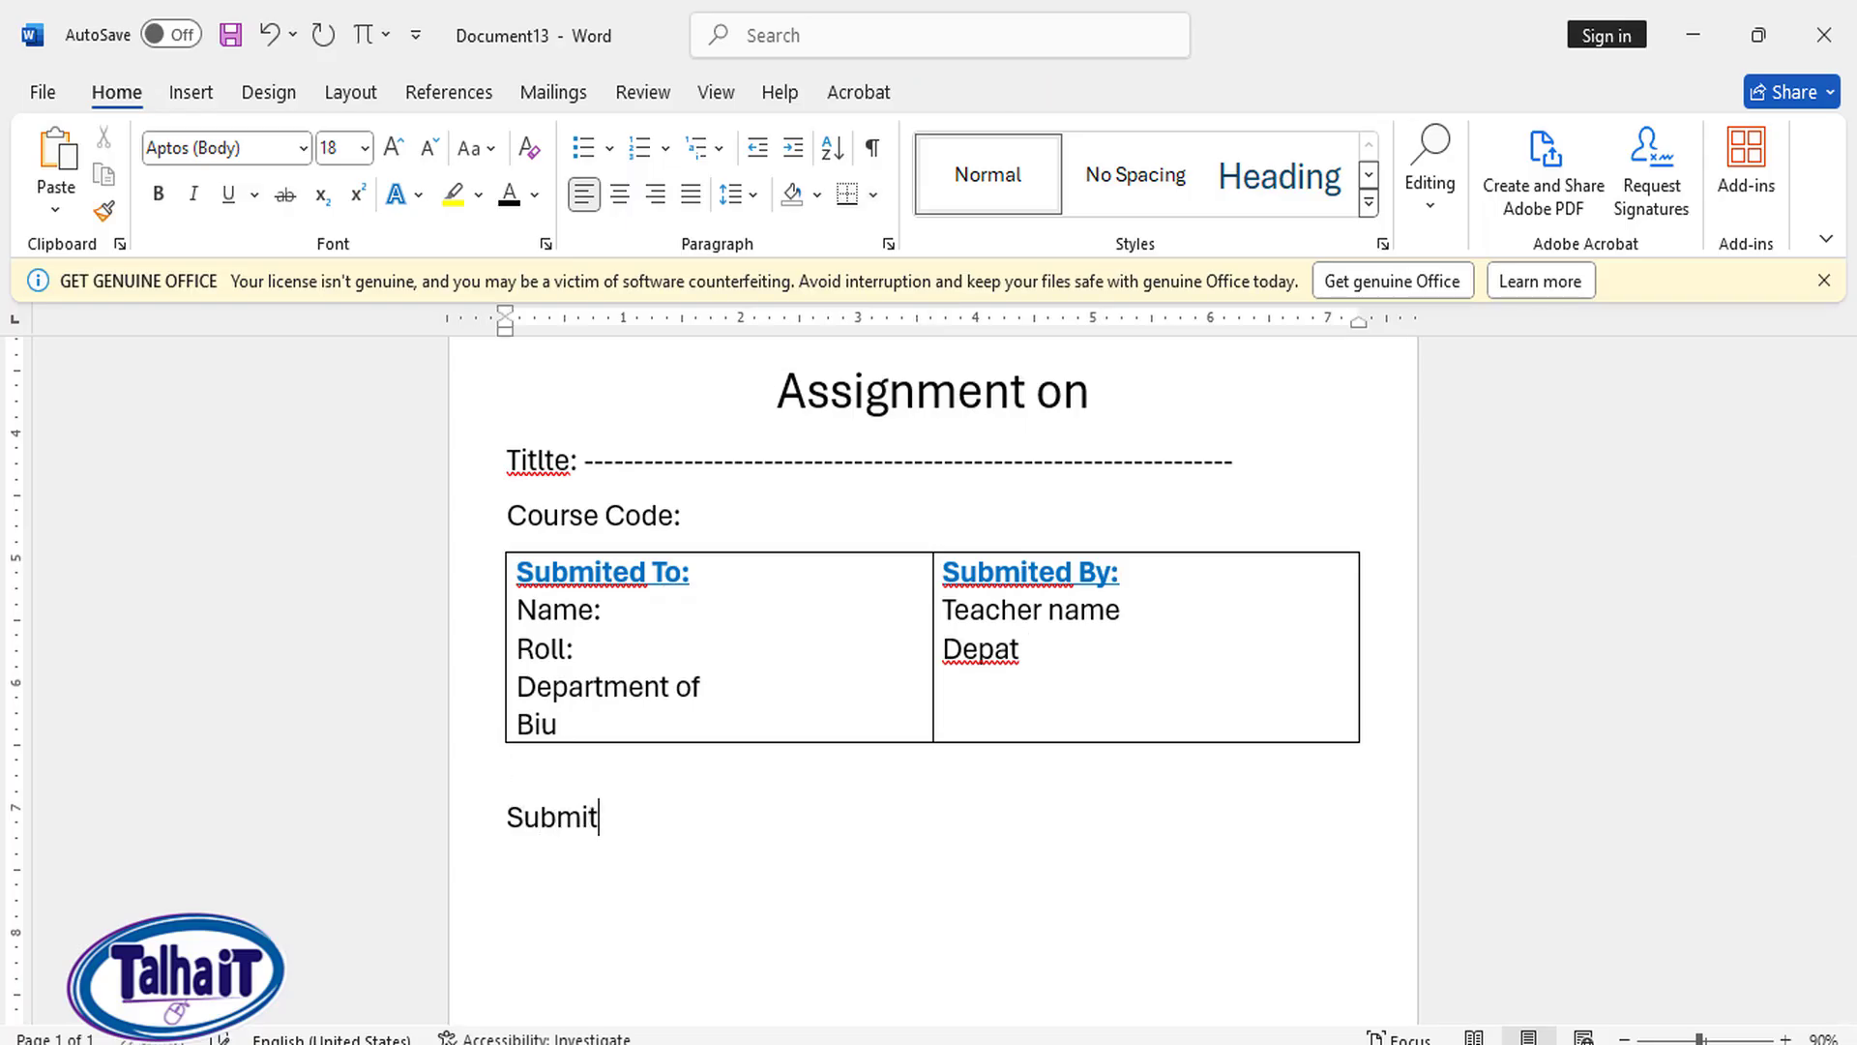
text(ed Date:)
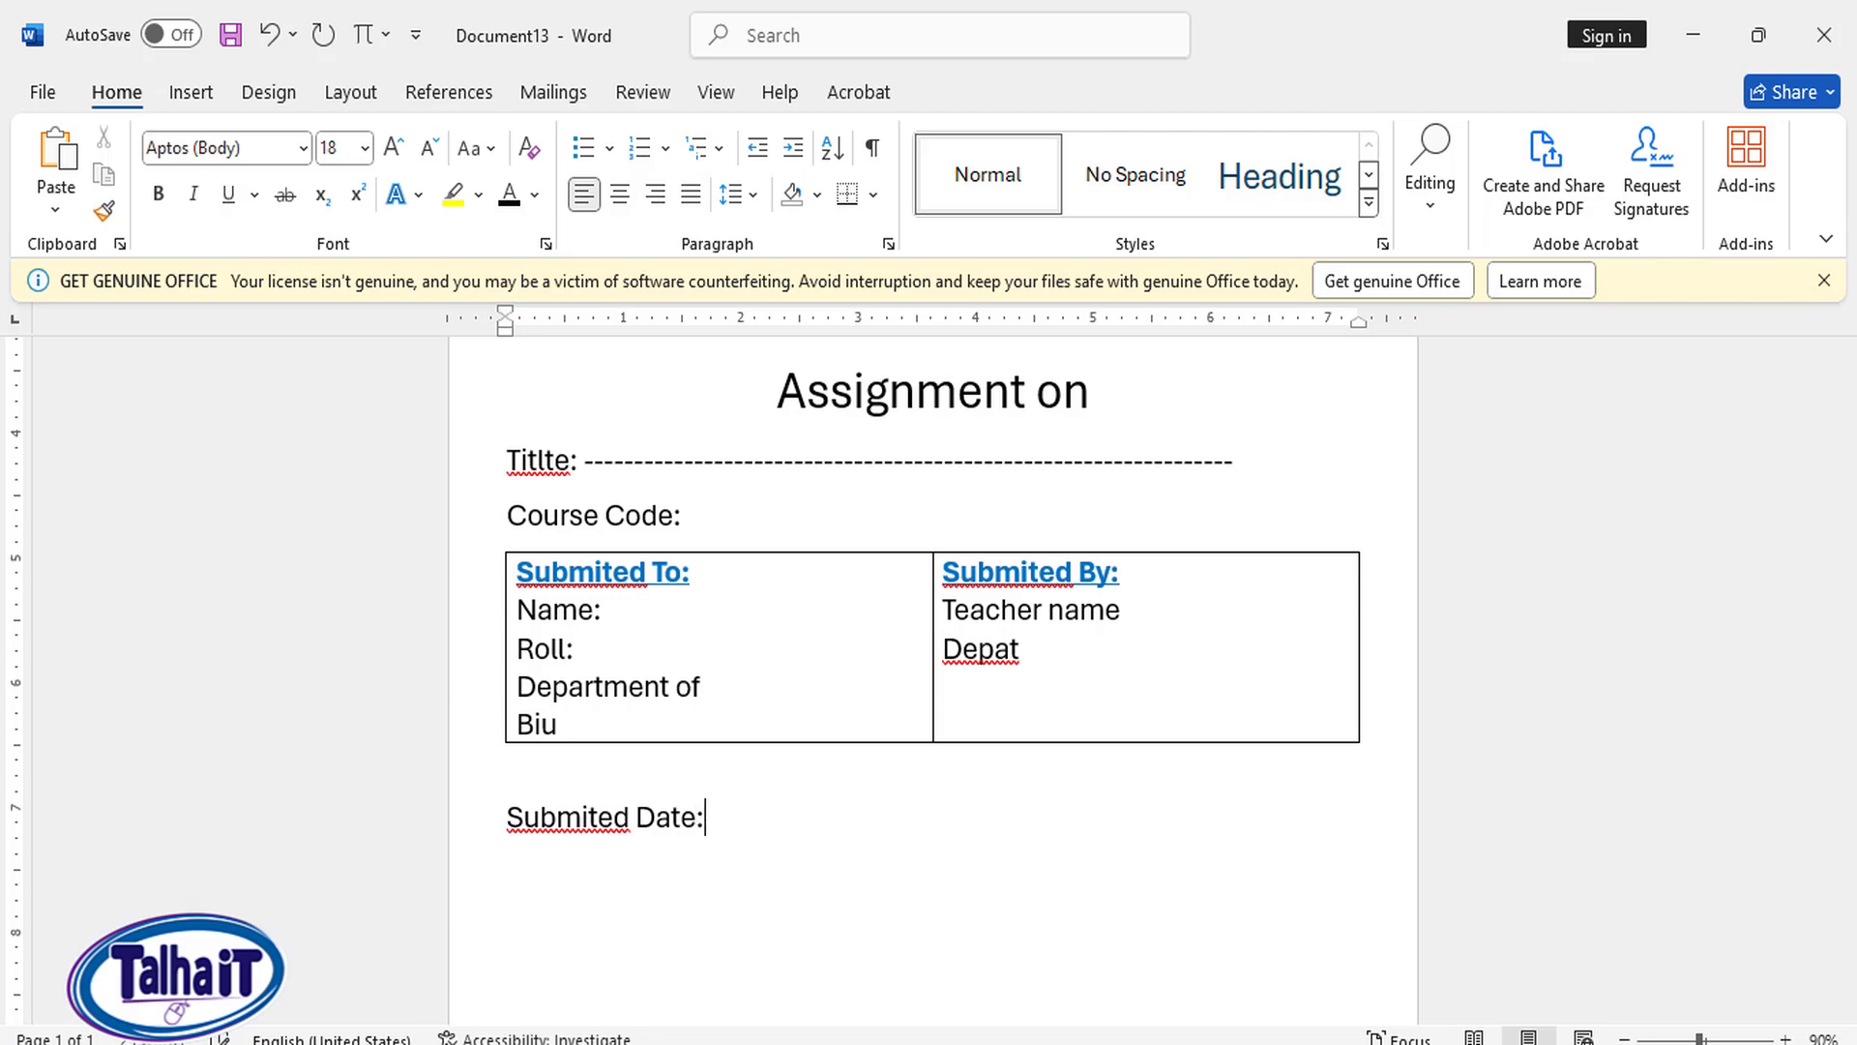
Step: Set the line spacing of the text in both table cells to 2.0
scroll(755, 755, up, 2)
scroll(1003, 795, down, 1)
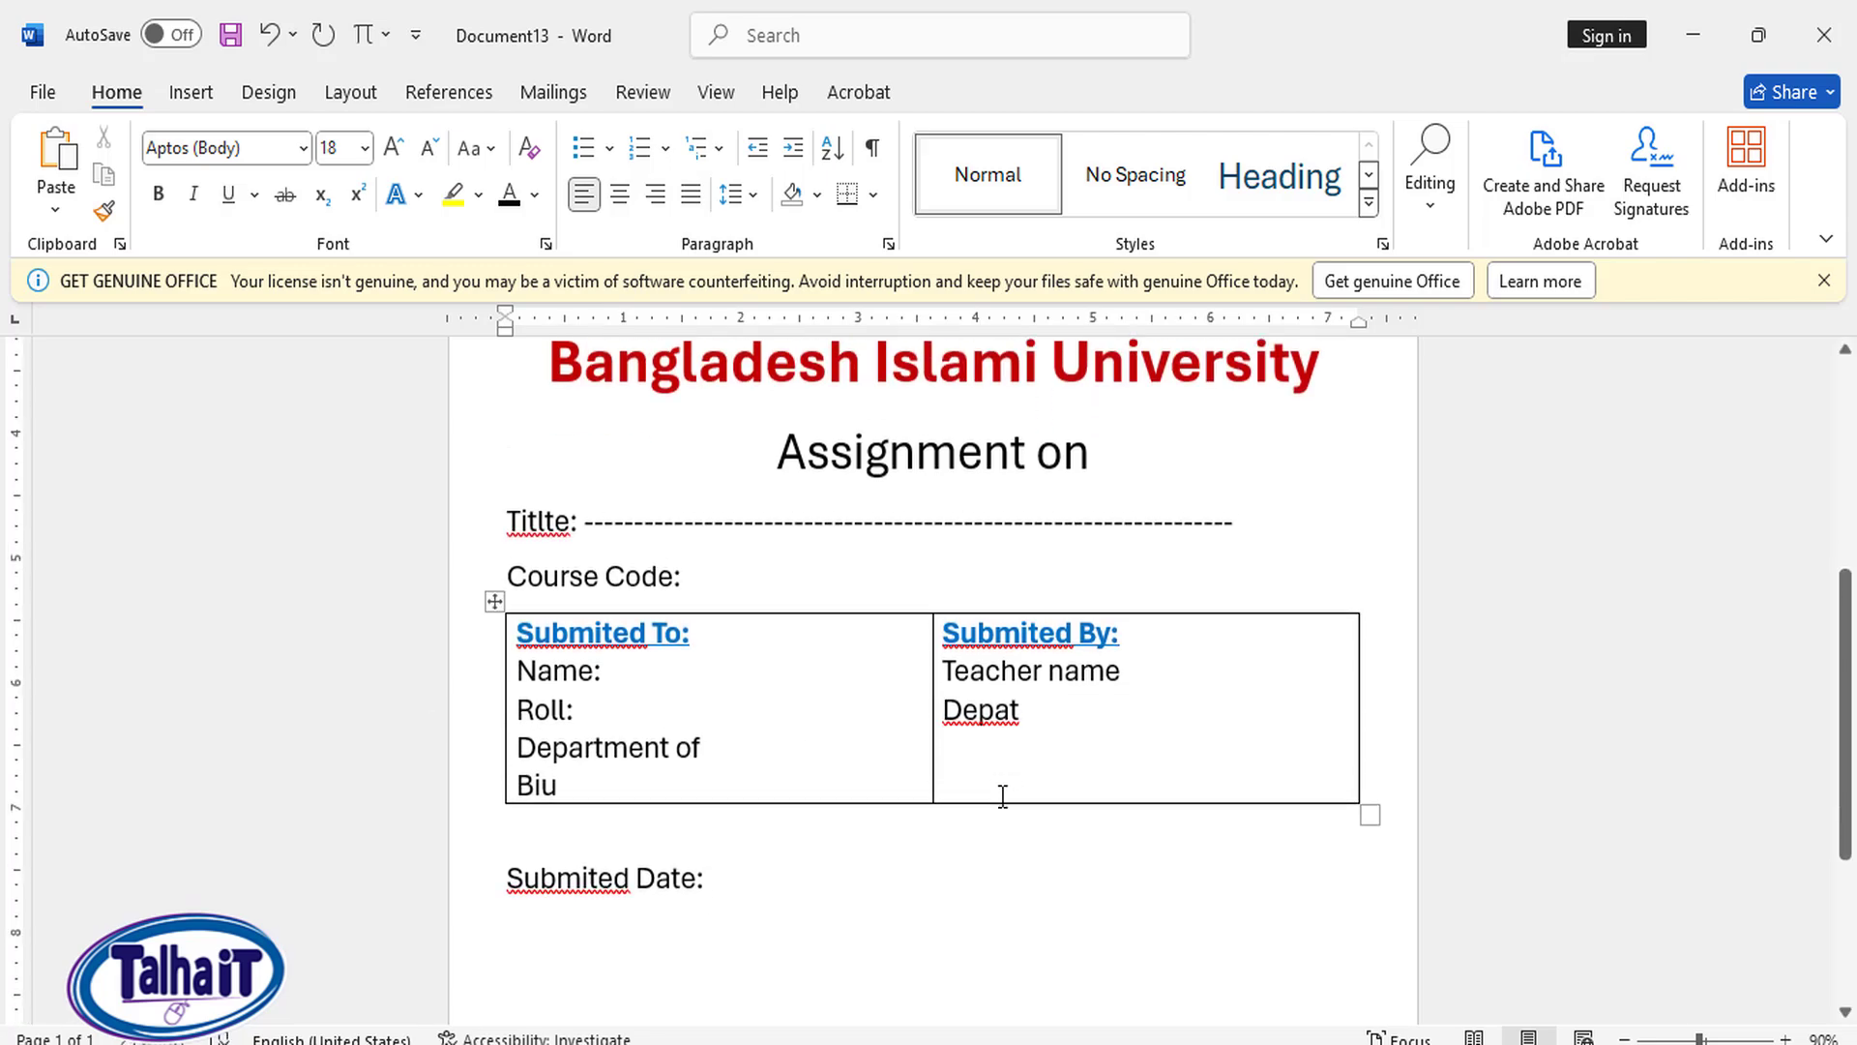
scroll(1003, 795, down, 1)
drag(1048, 729, 559, 600)
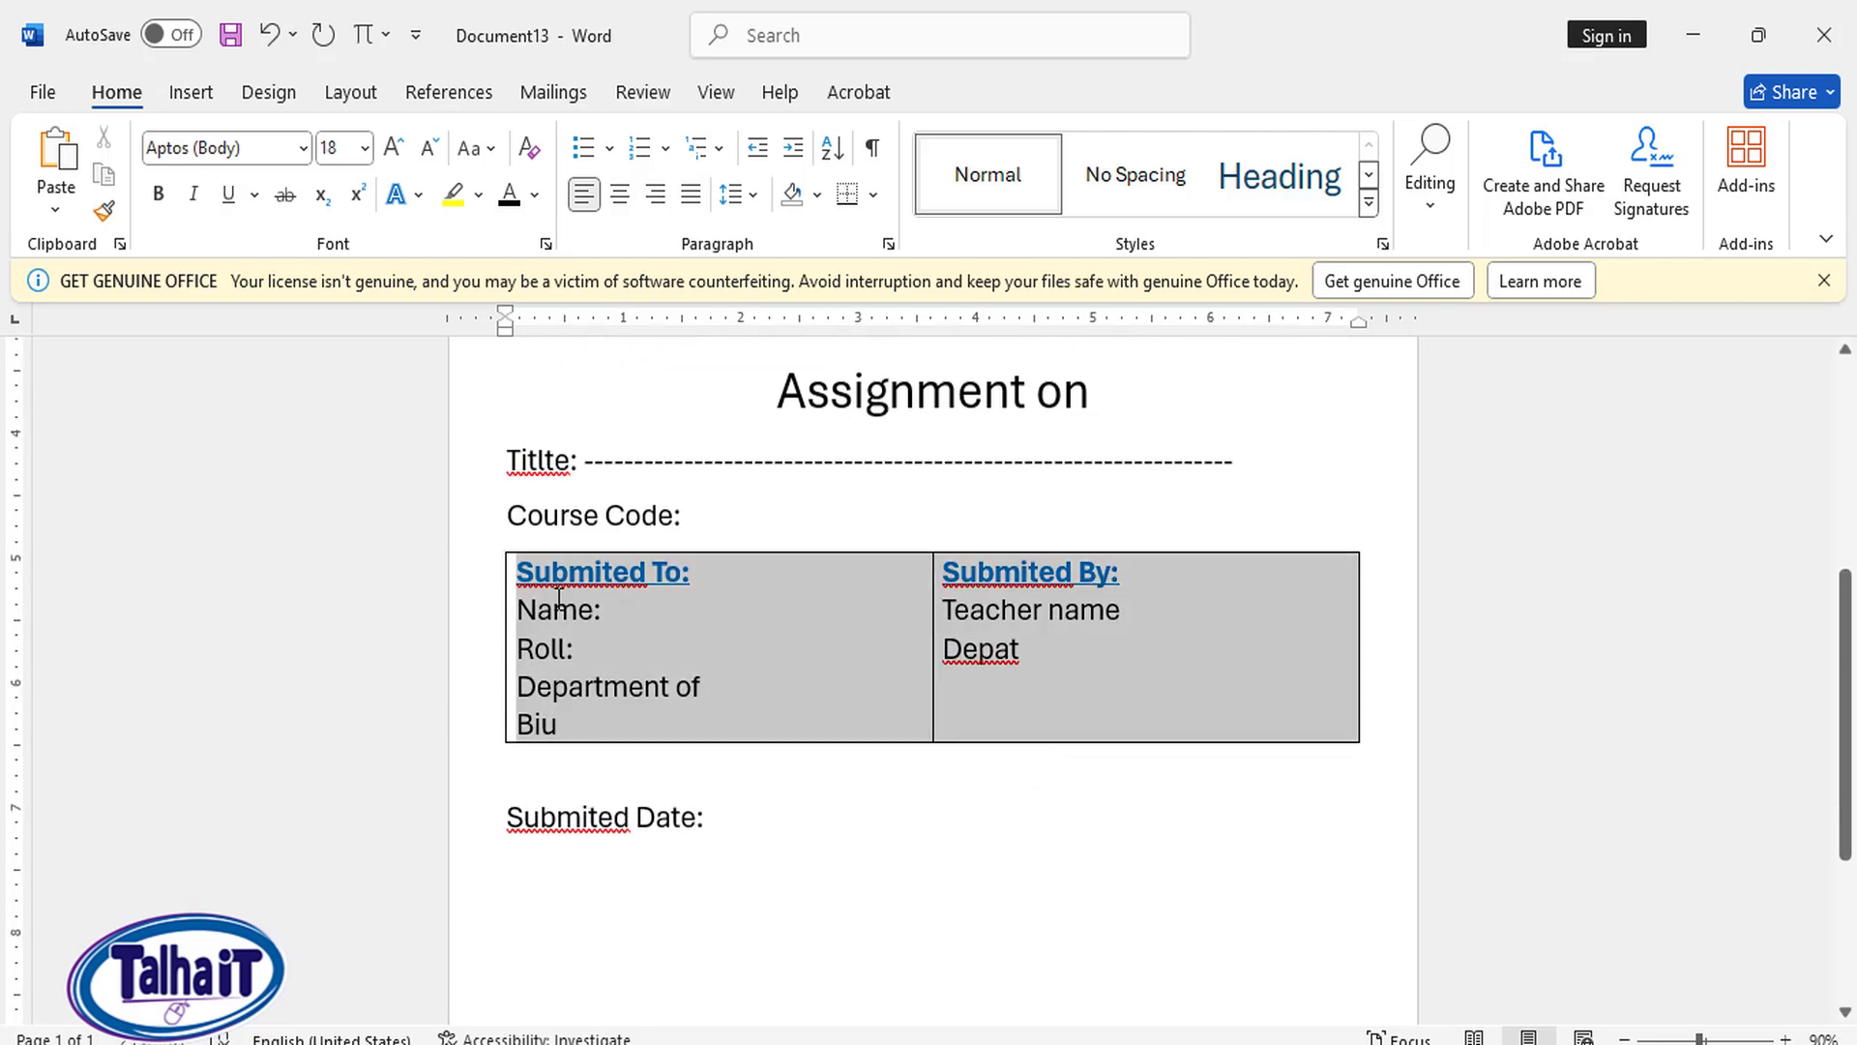
click(740, 193)
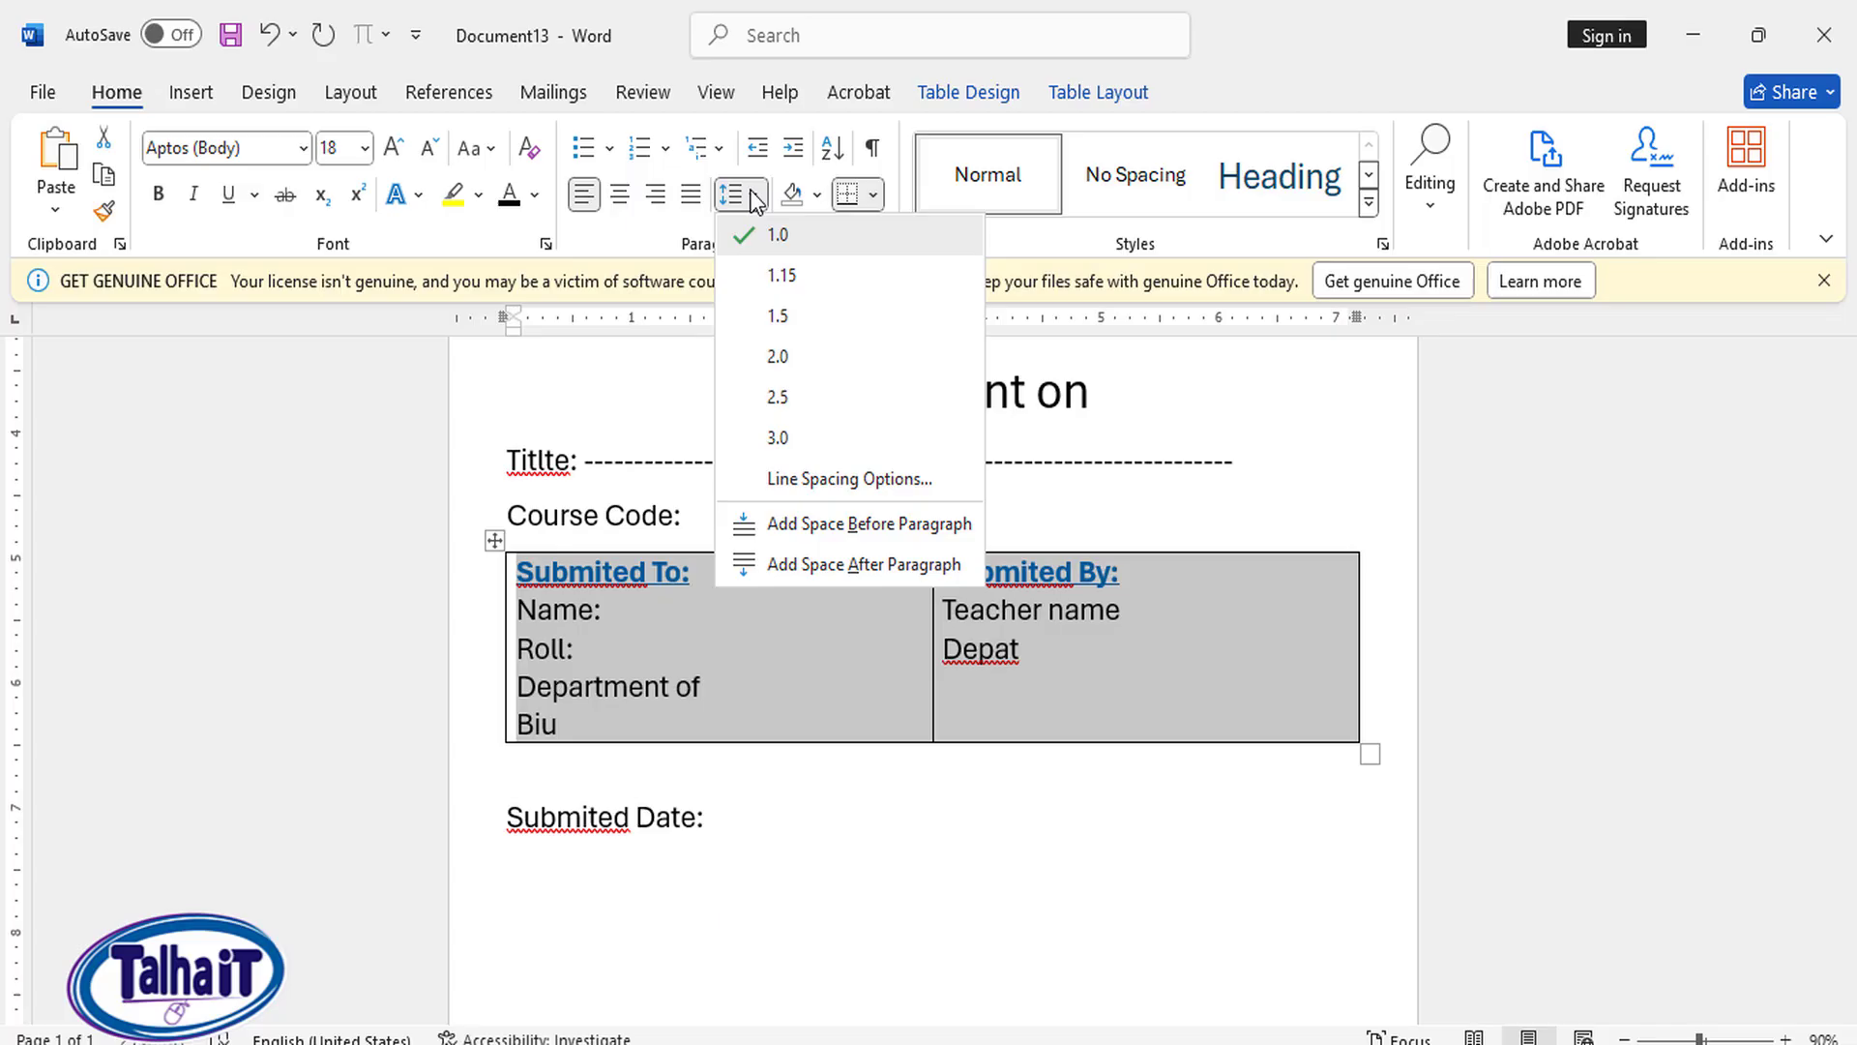
click(778, 357)
Step: Insert an empty line between "Course Code:" and the table, and another above "Submited Date:"
click(816, 483)
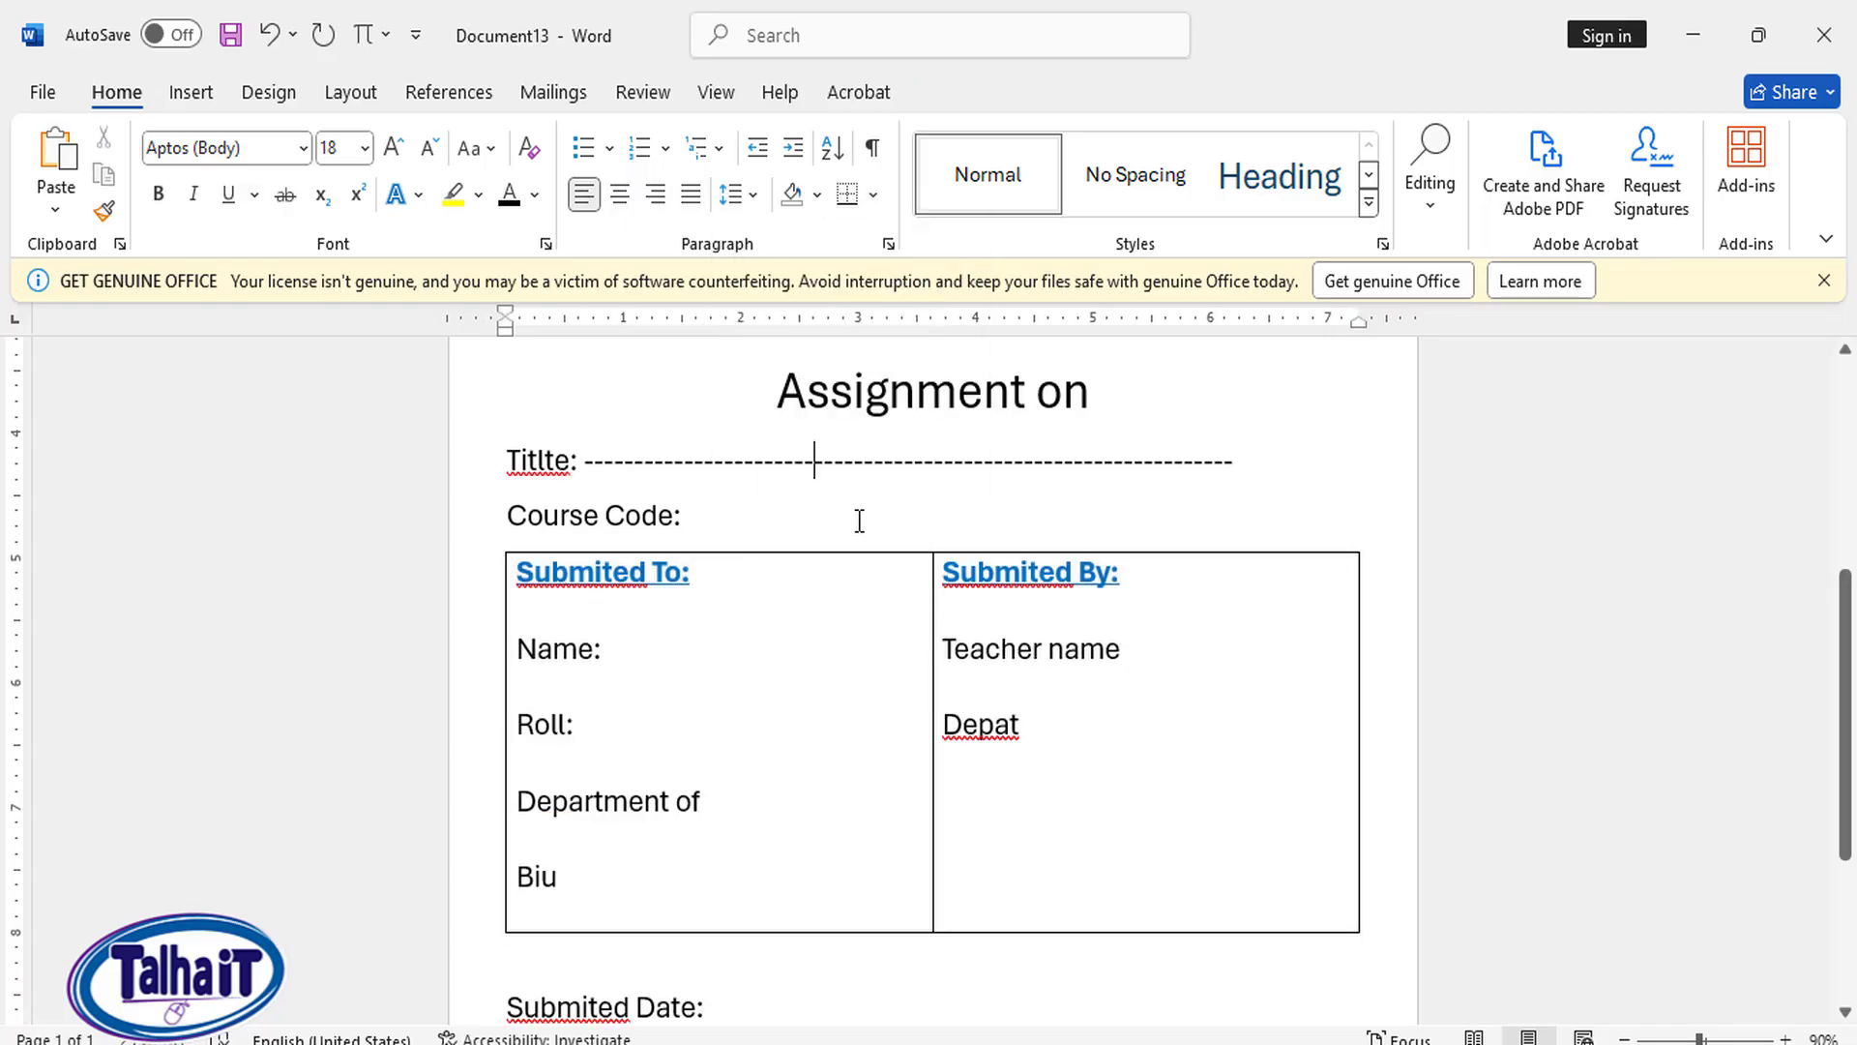
click(771, 533)
key(Return)
scroll(618, 830, down, 3)
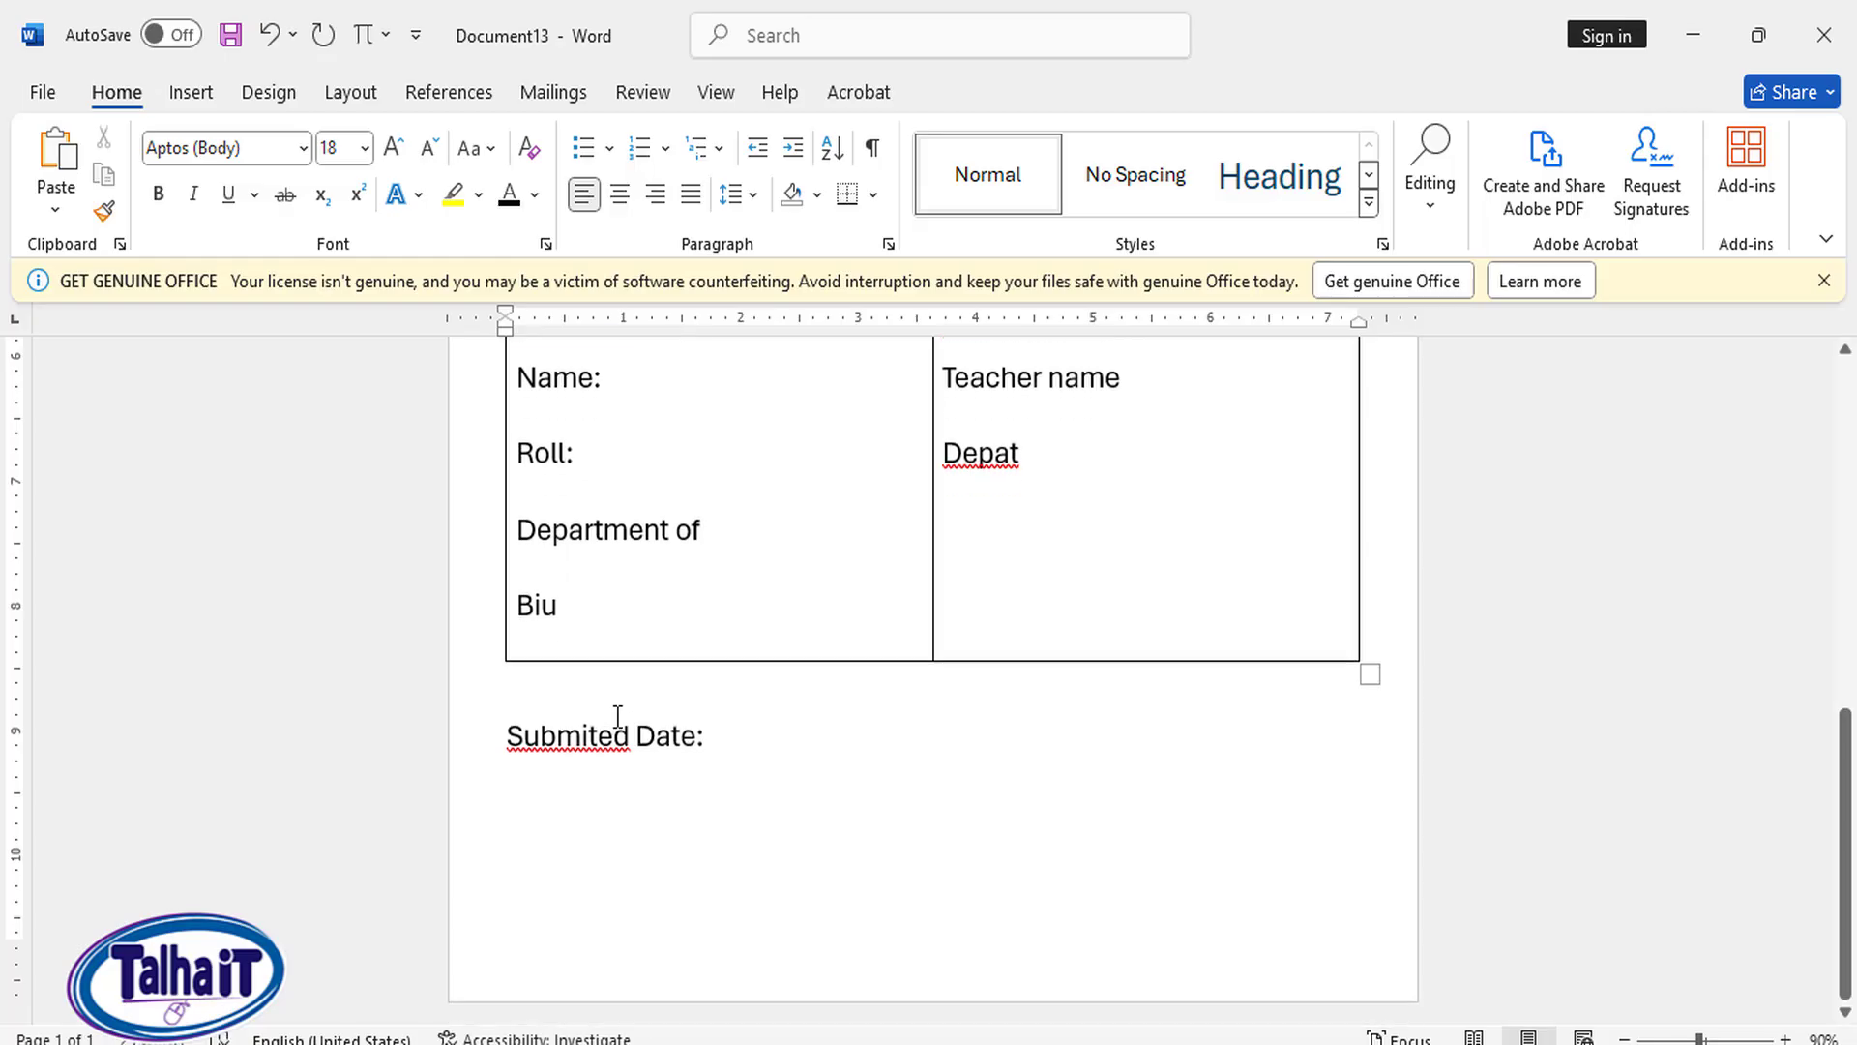
key(Return)
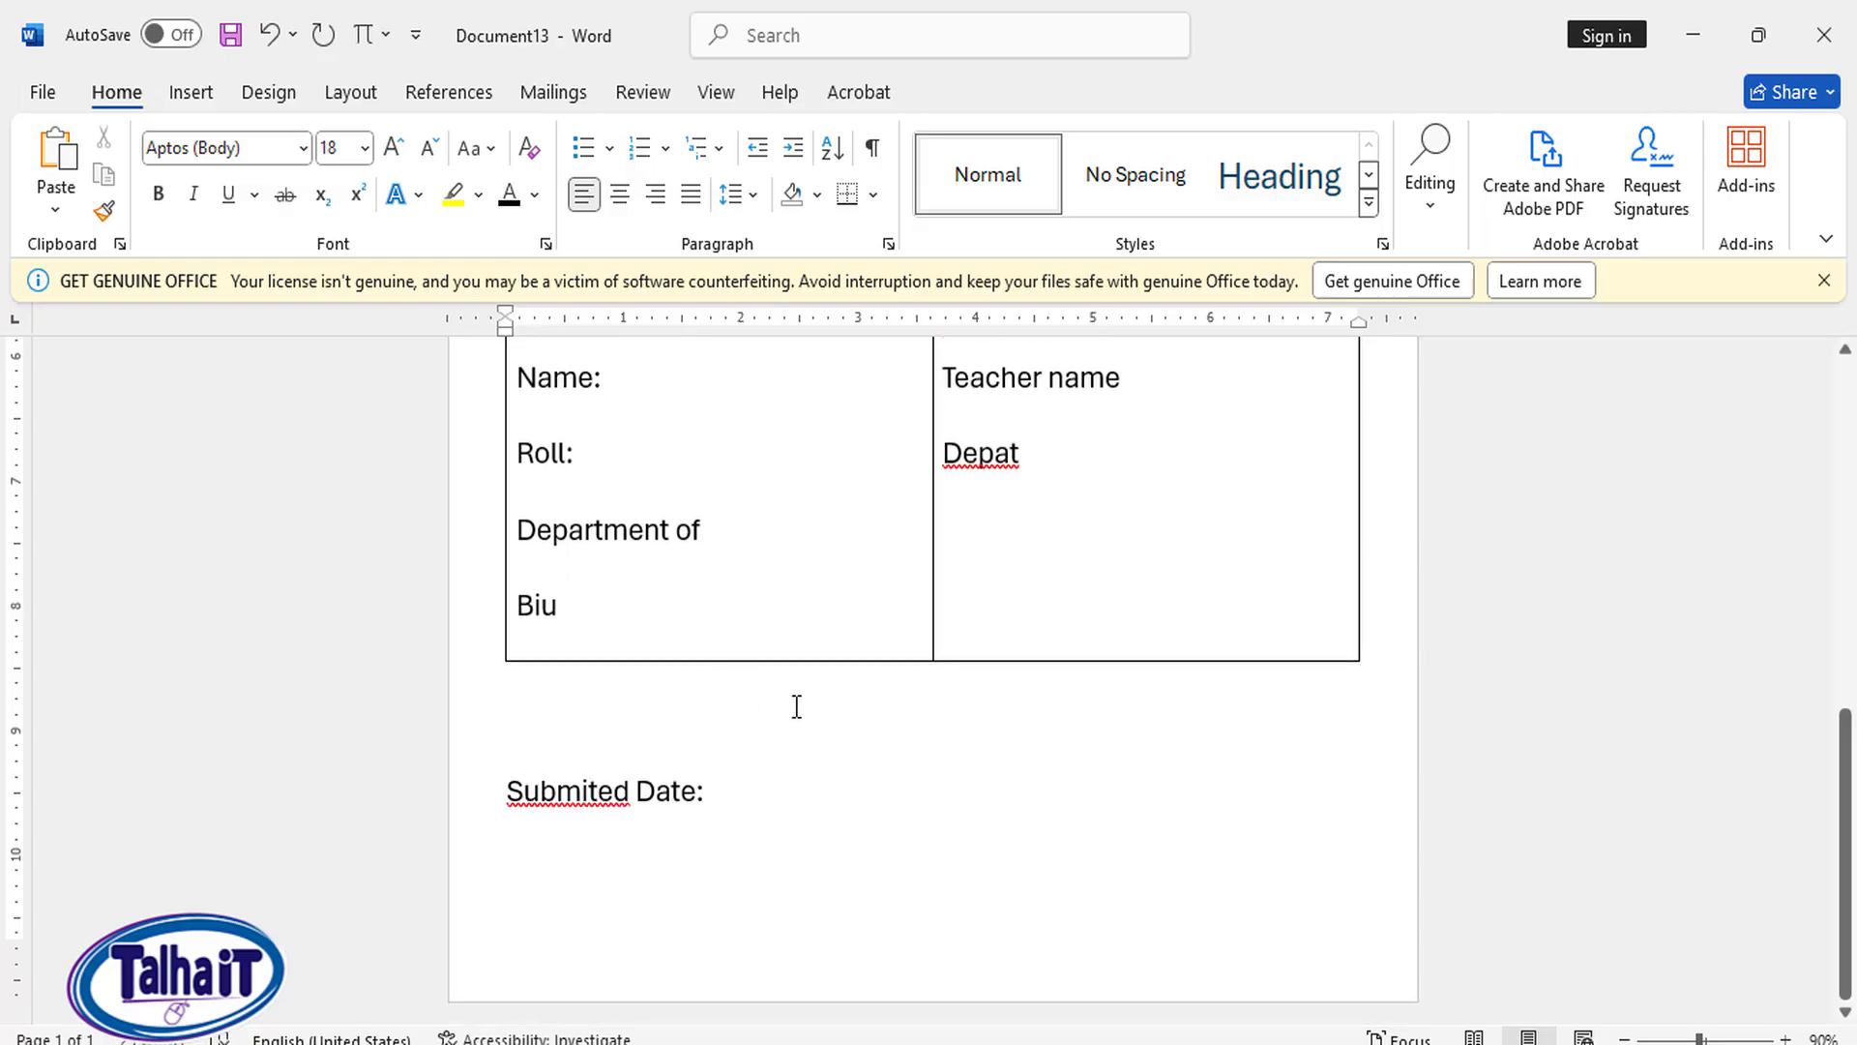
Step: Set the line spacing of the text in both table cells to 1.5
scroll(796, 705, up, 2)
drag(1062, 796, 547, 567)
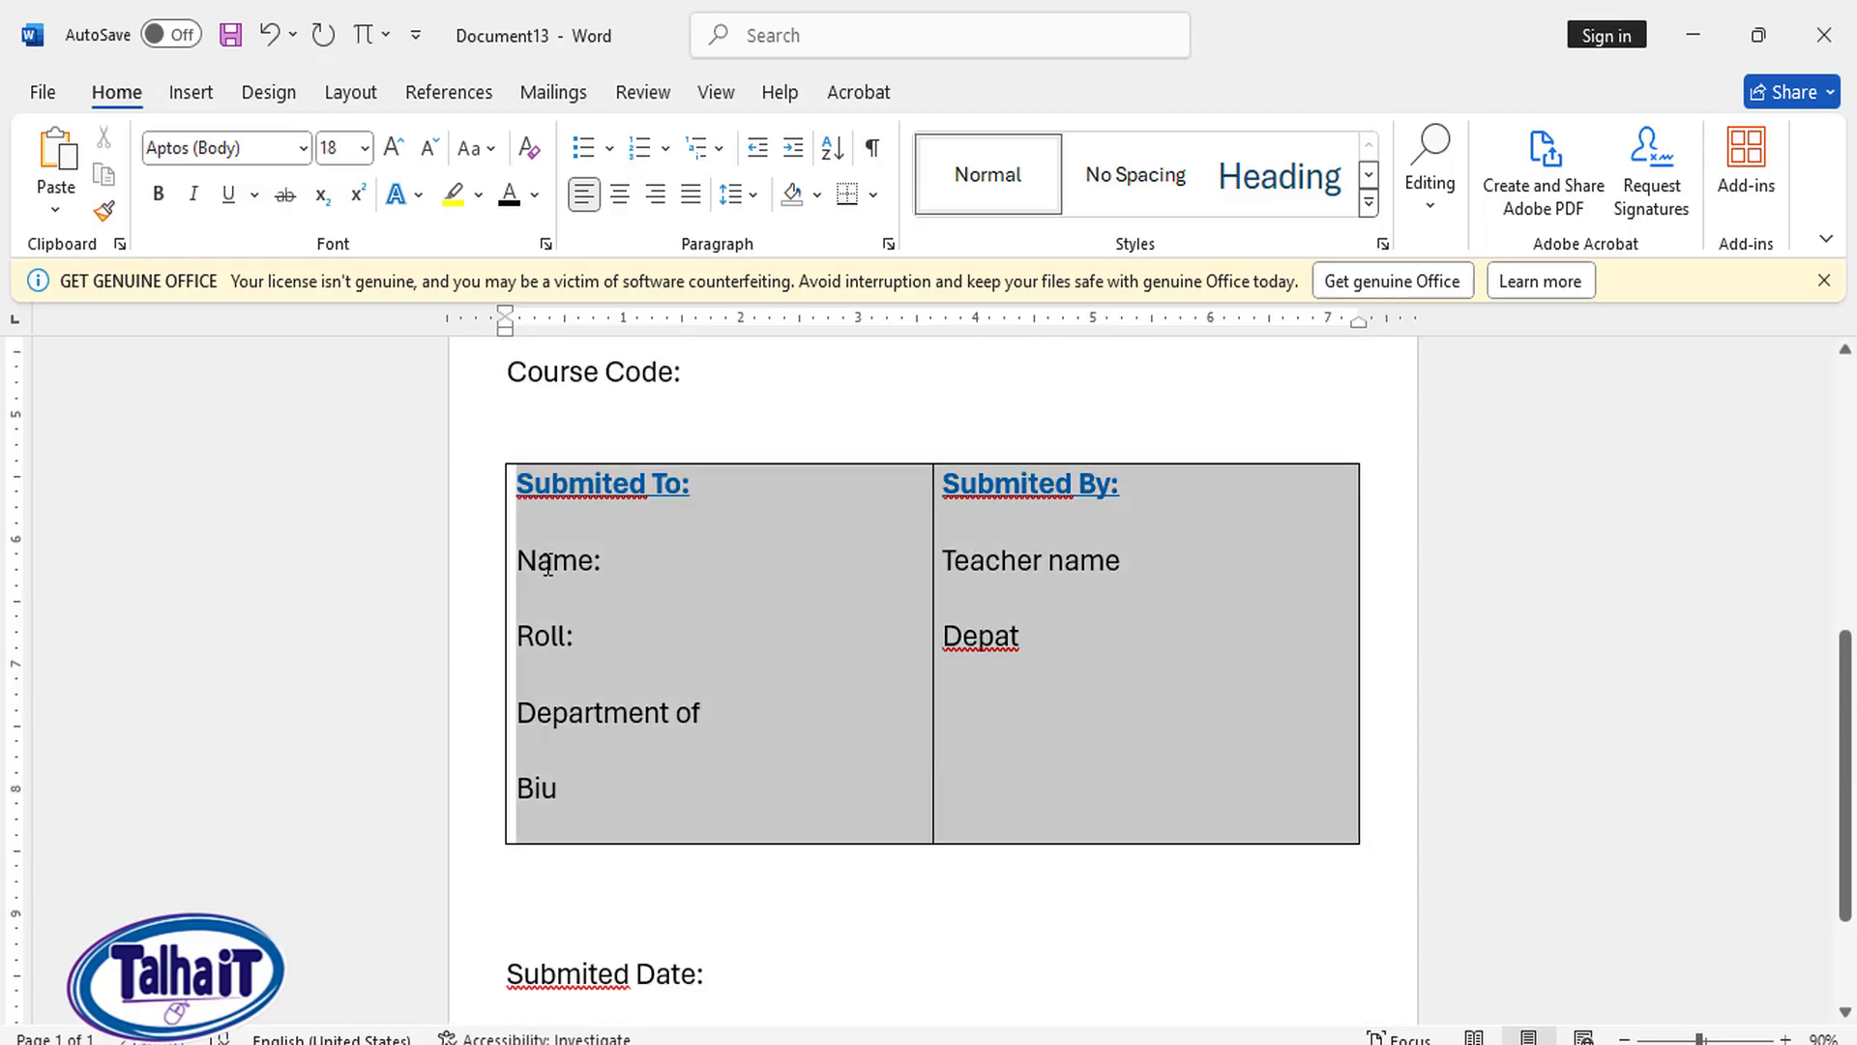
click(742, 196)
click(780, 315)
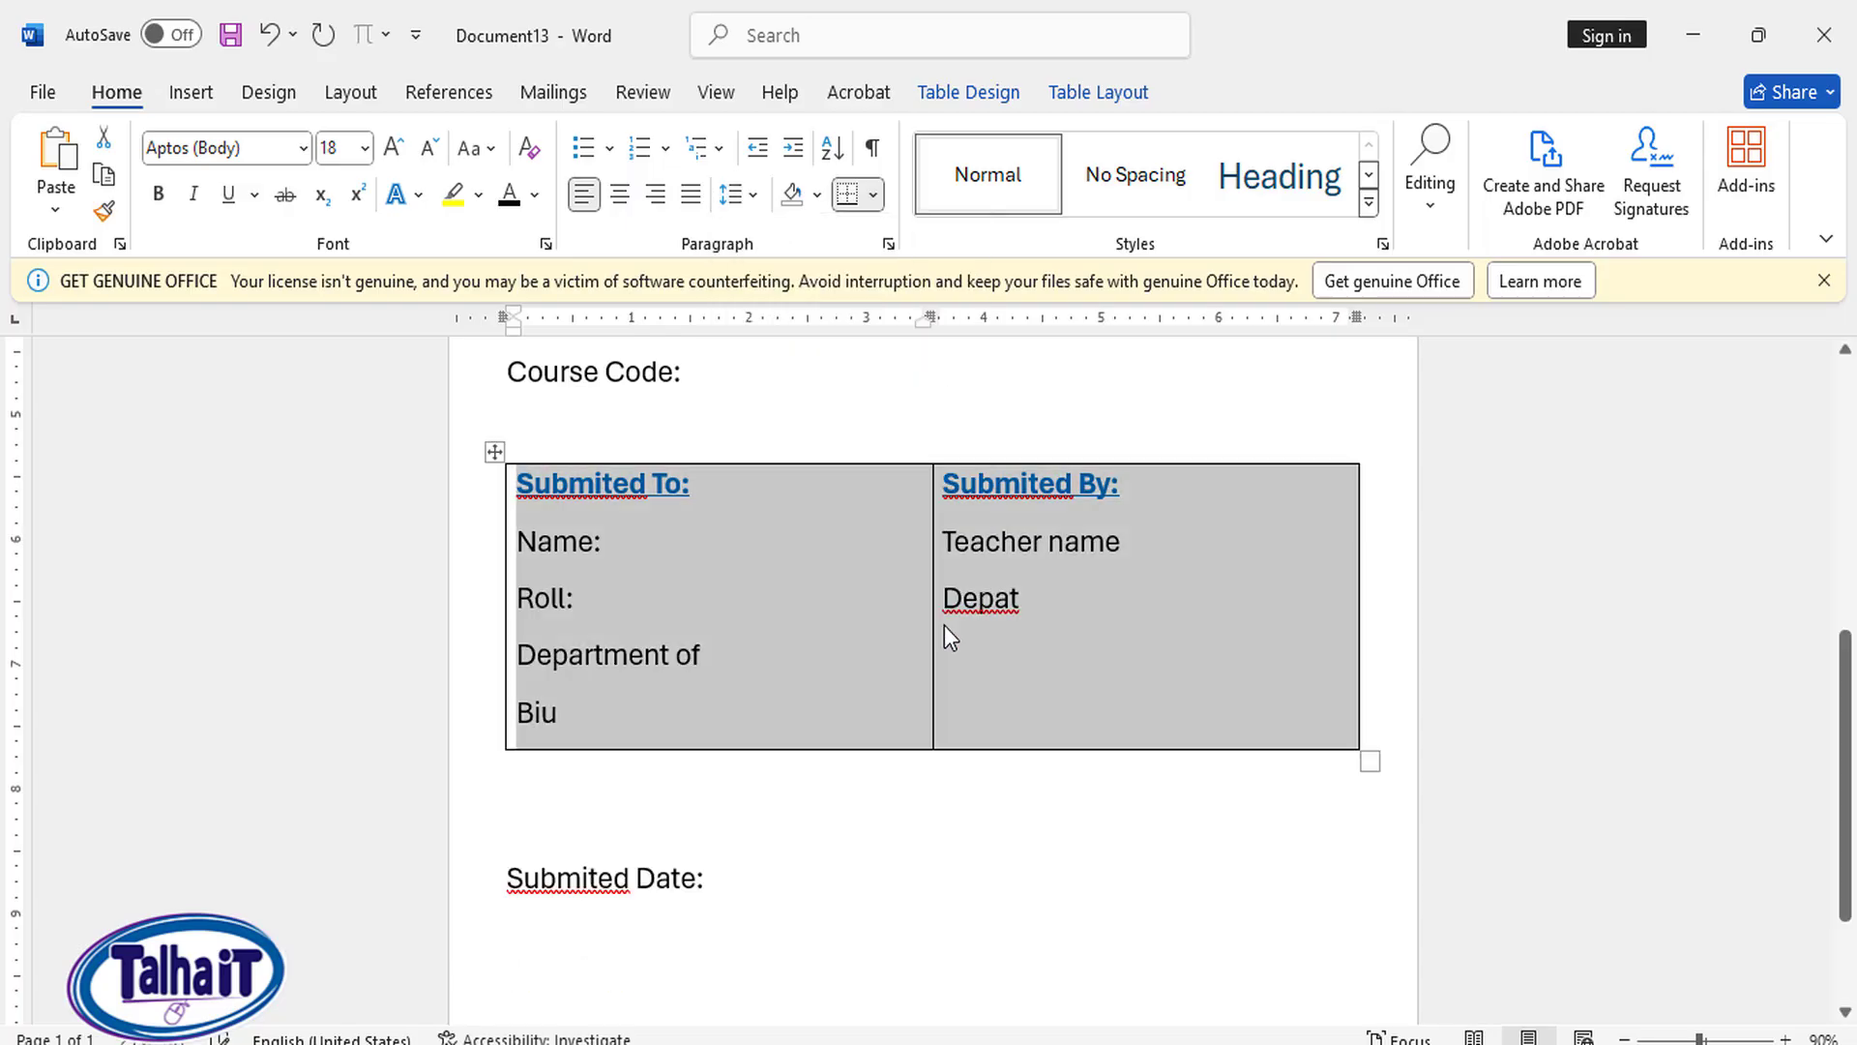
click(566, 834)
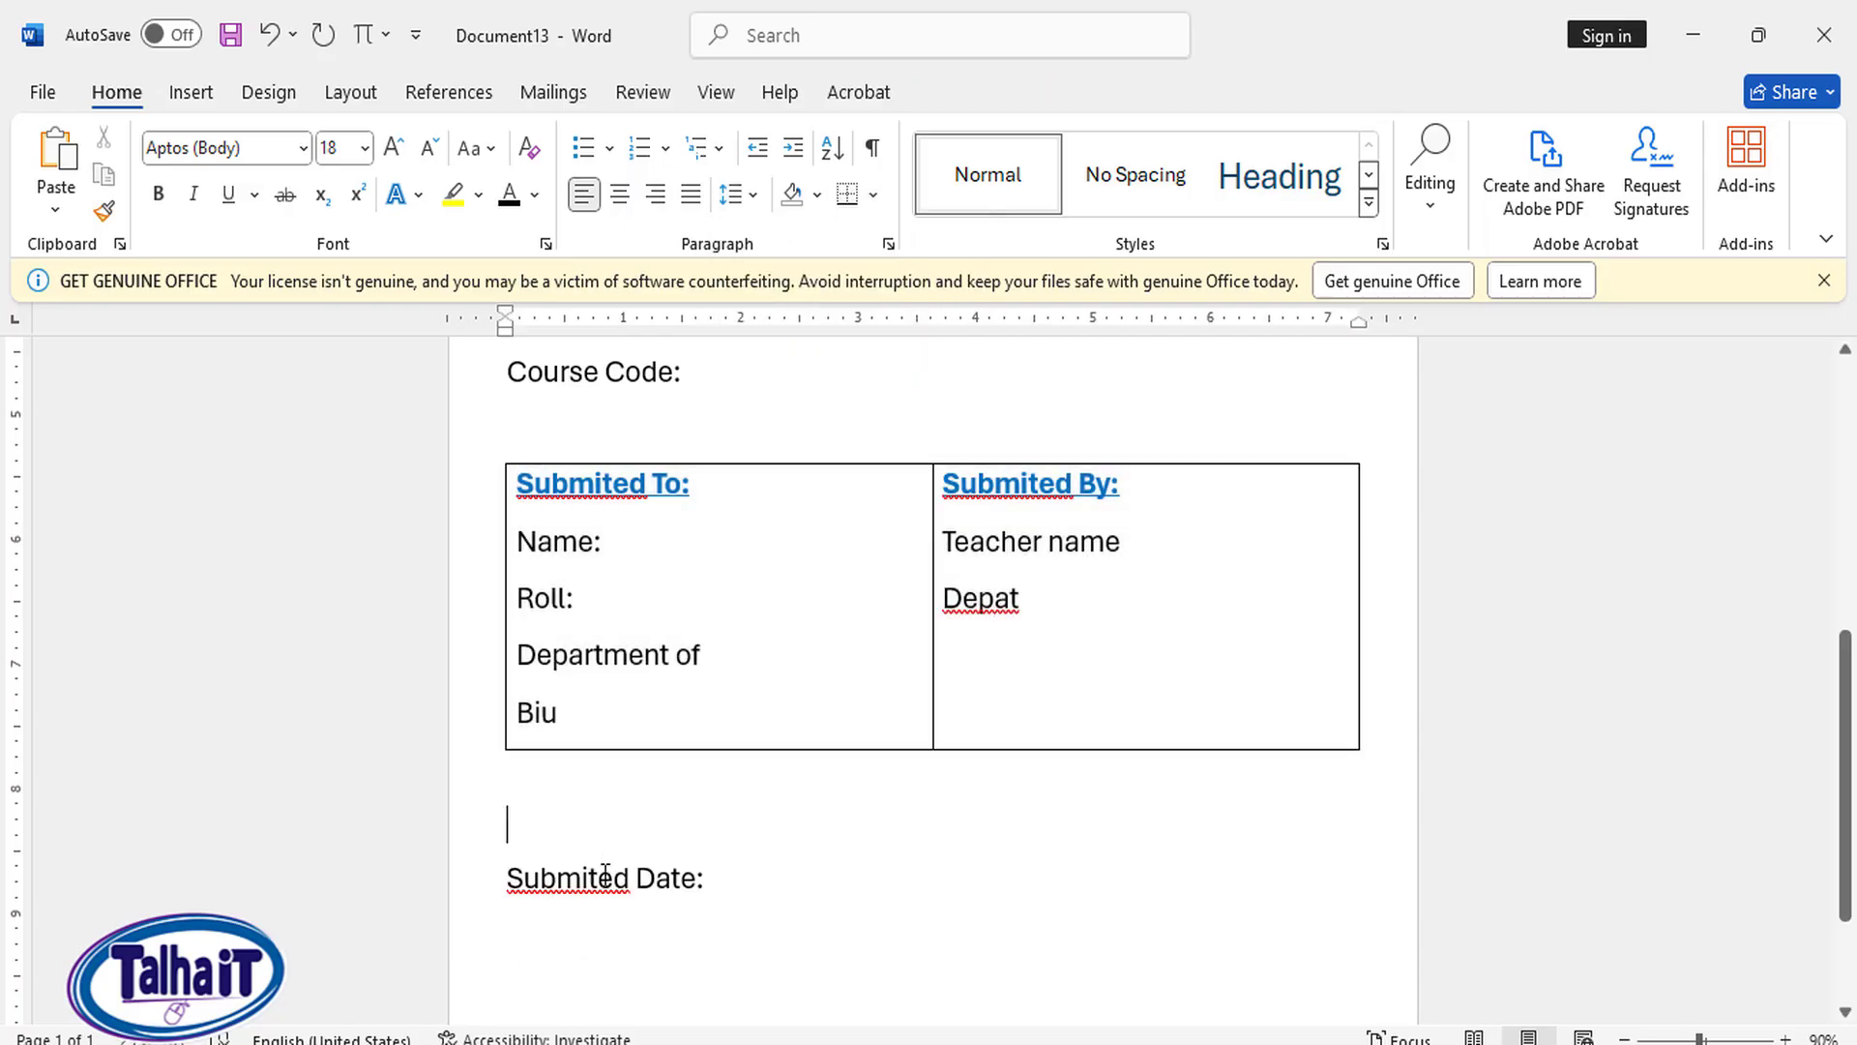
Step: Select the whole submission table and remove all of its borders
scroll(1256, 769, up, 2)
click(1256, 769)
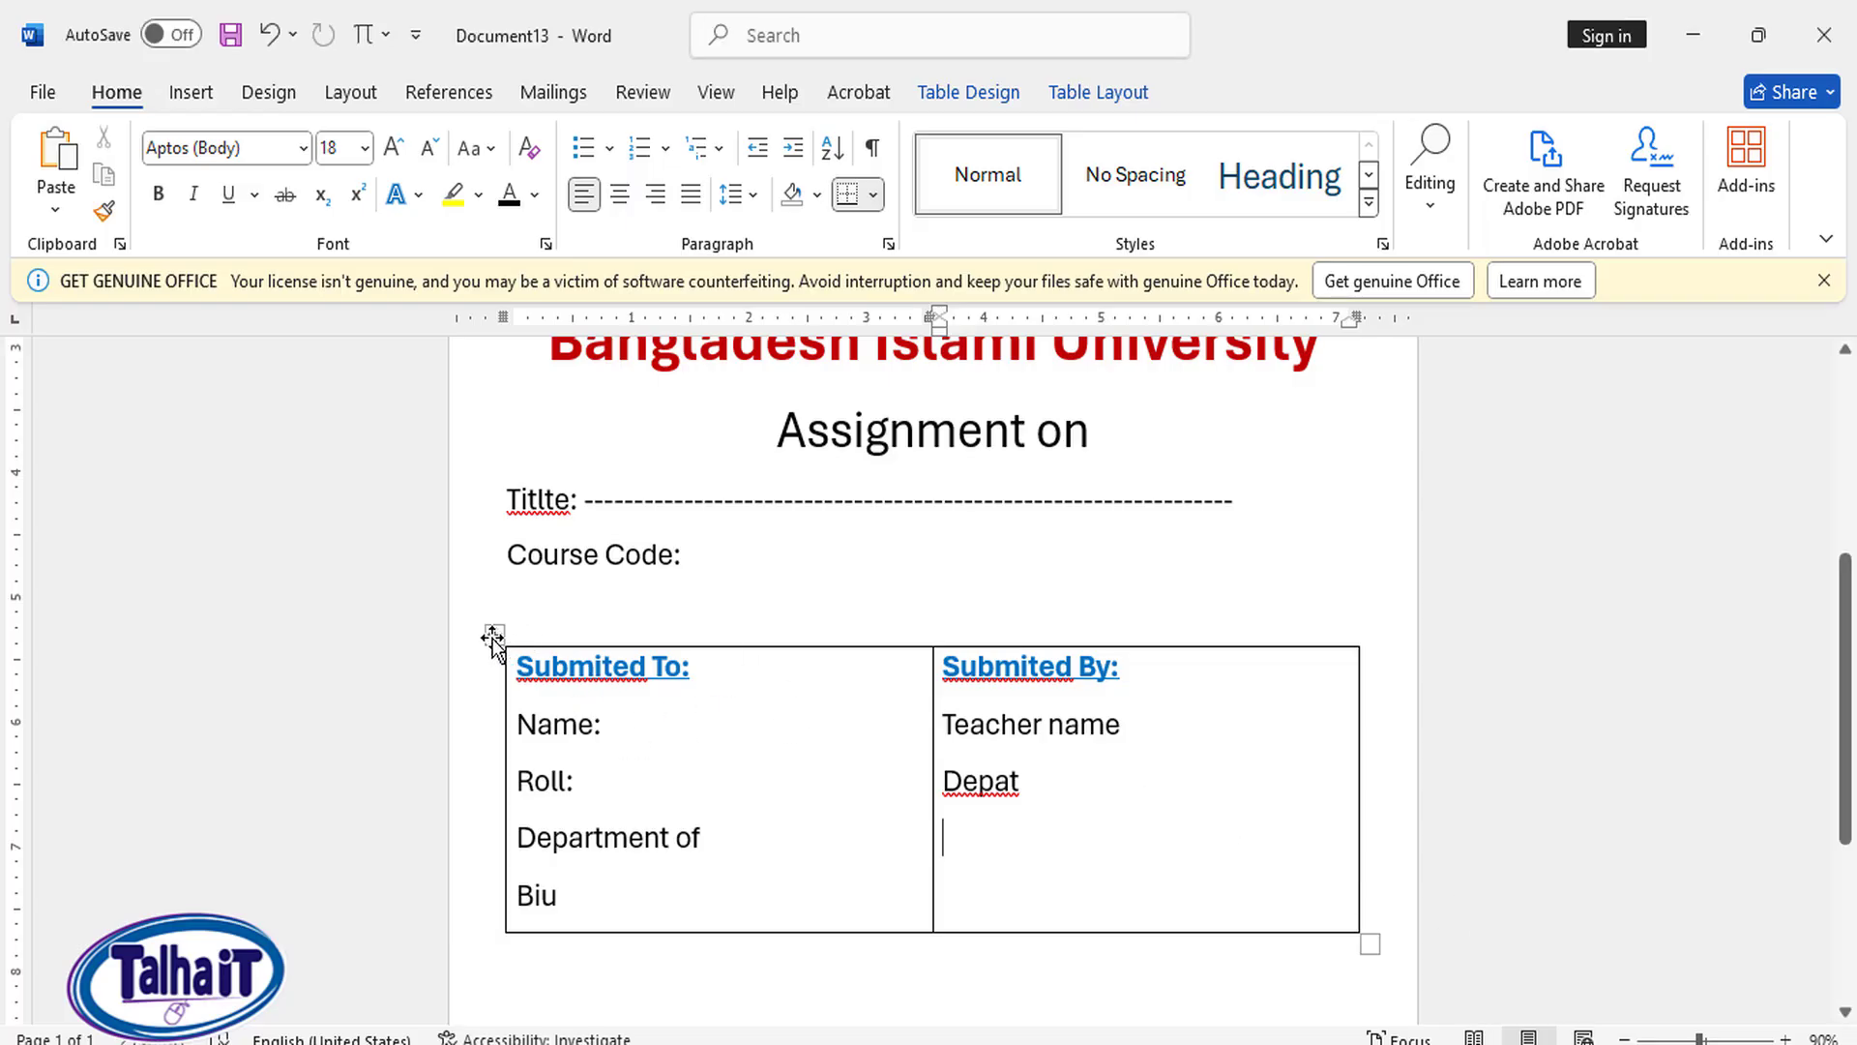
click(496, 634)
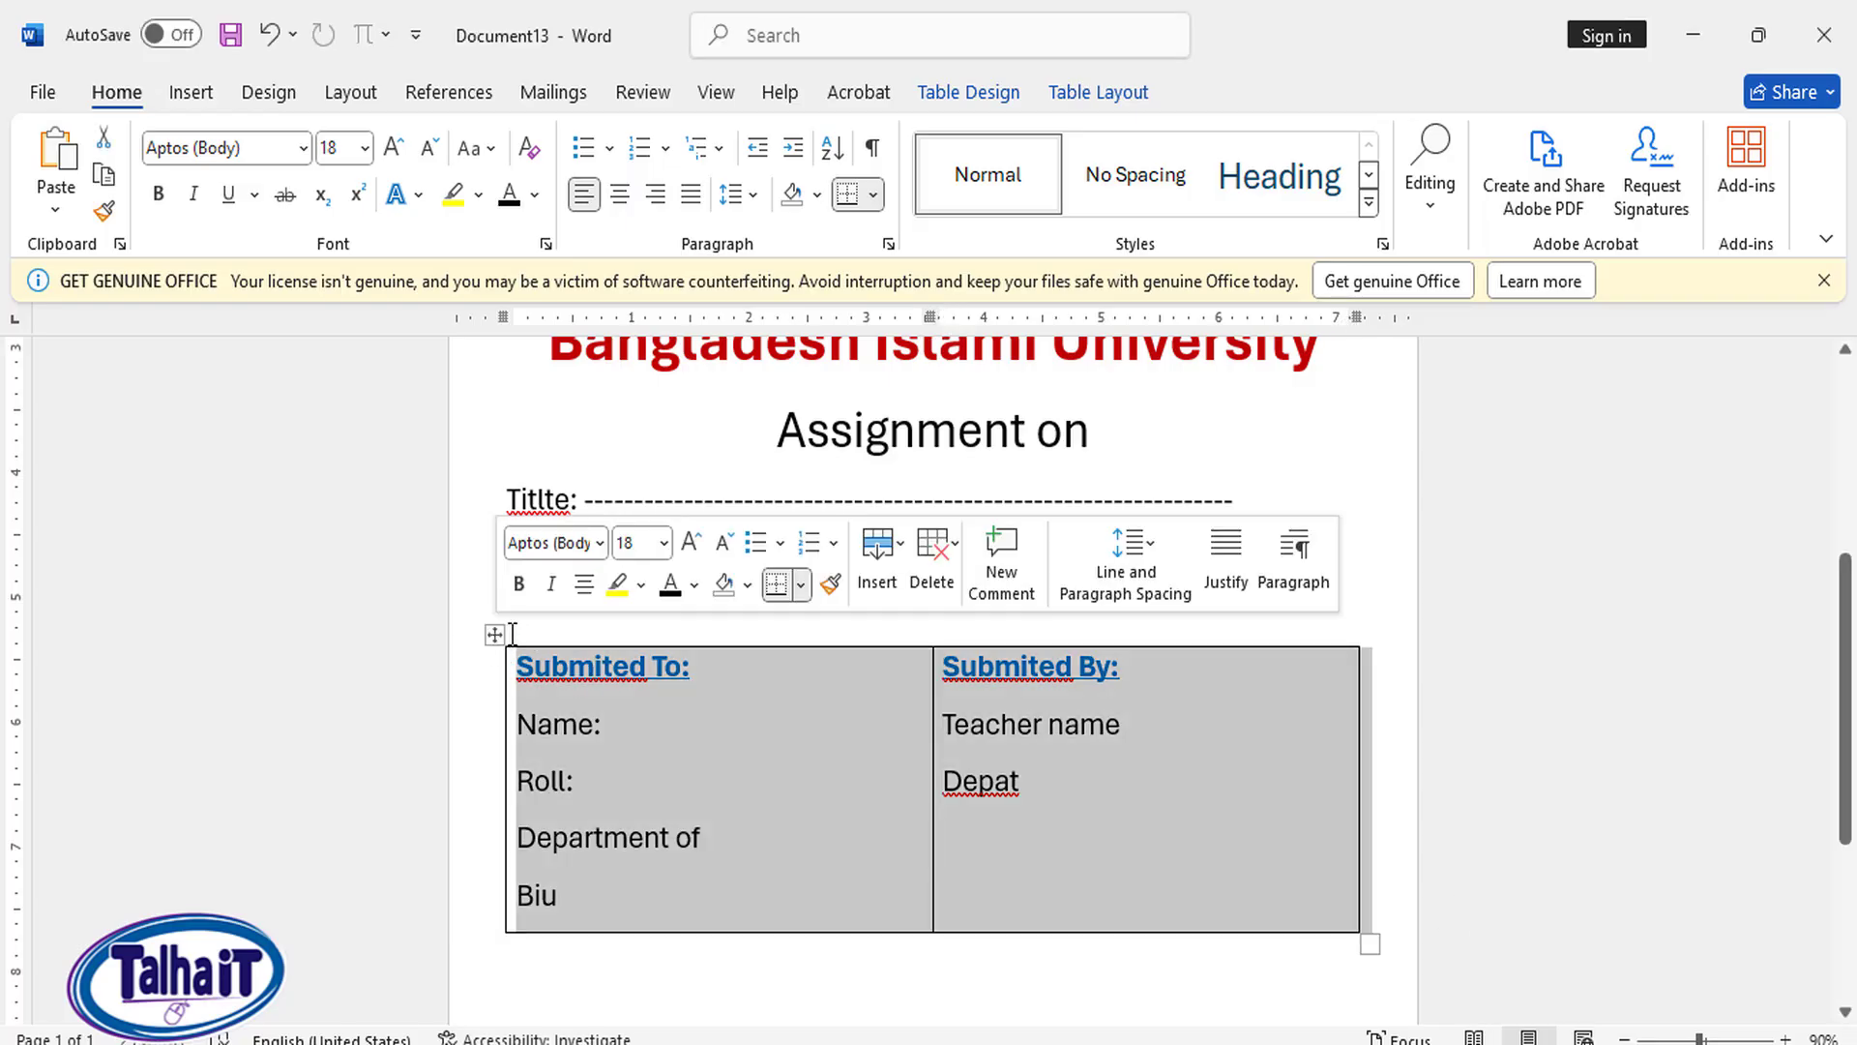
click(872, 194)
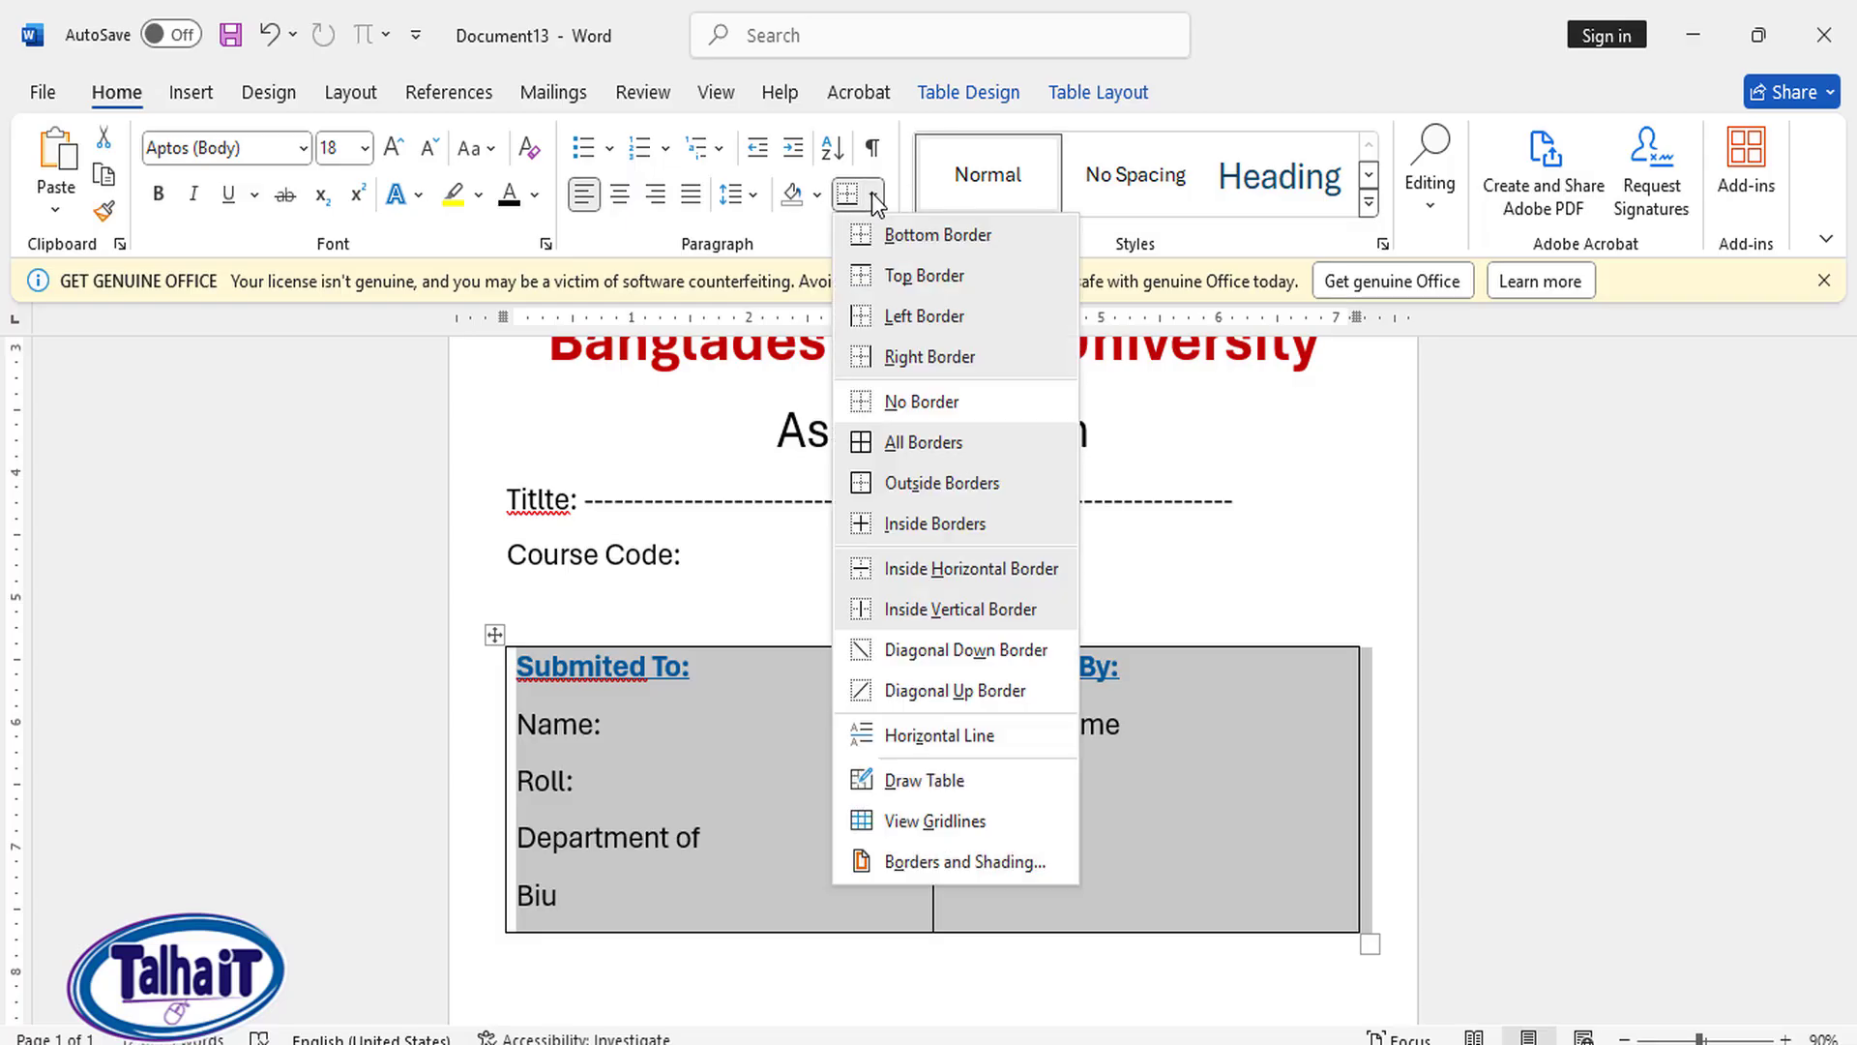
click(925, 403)
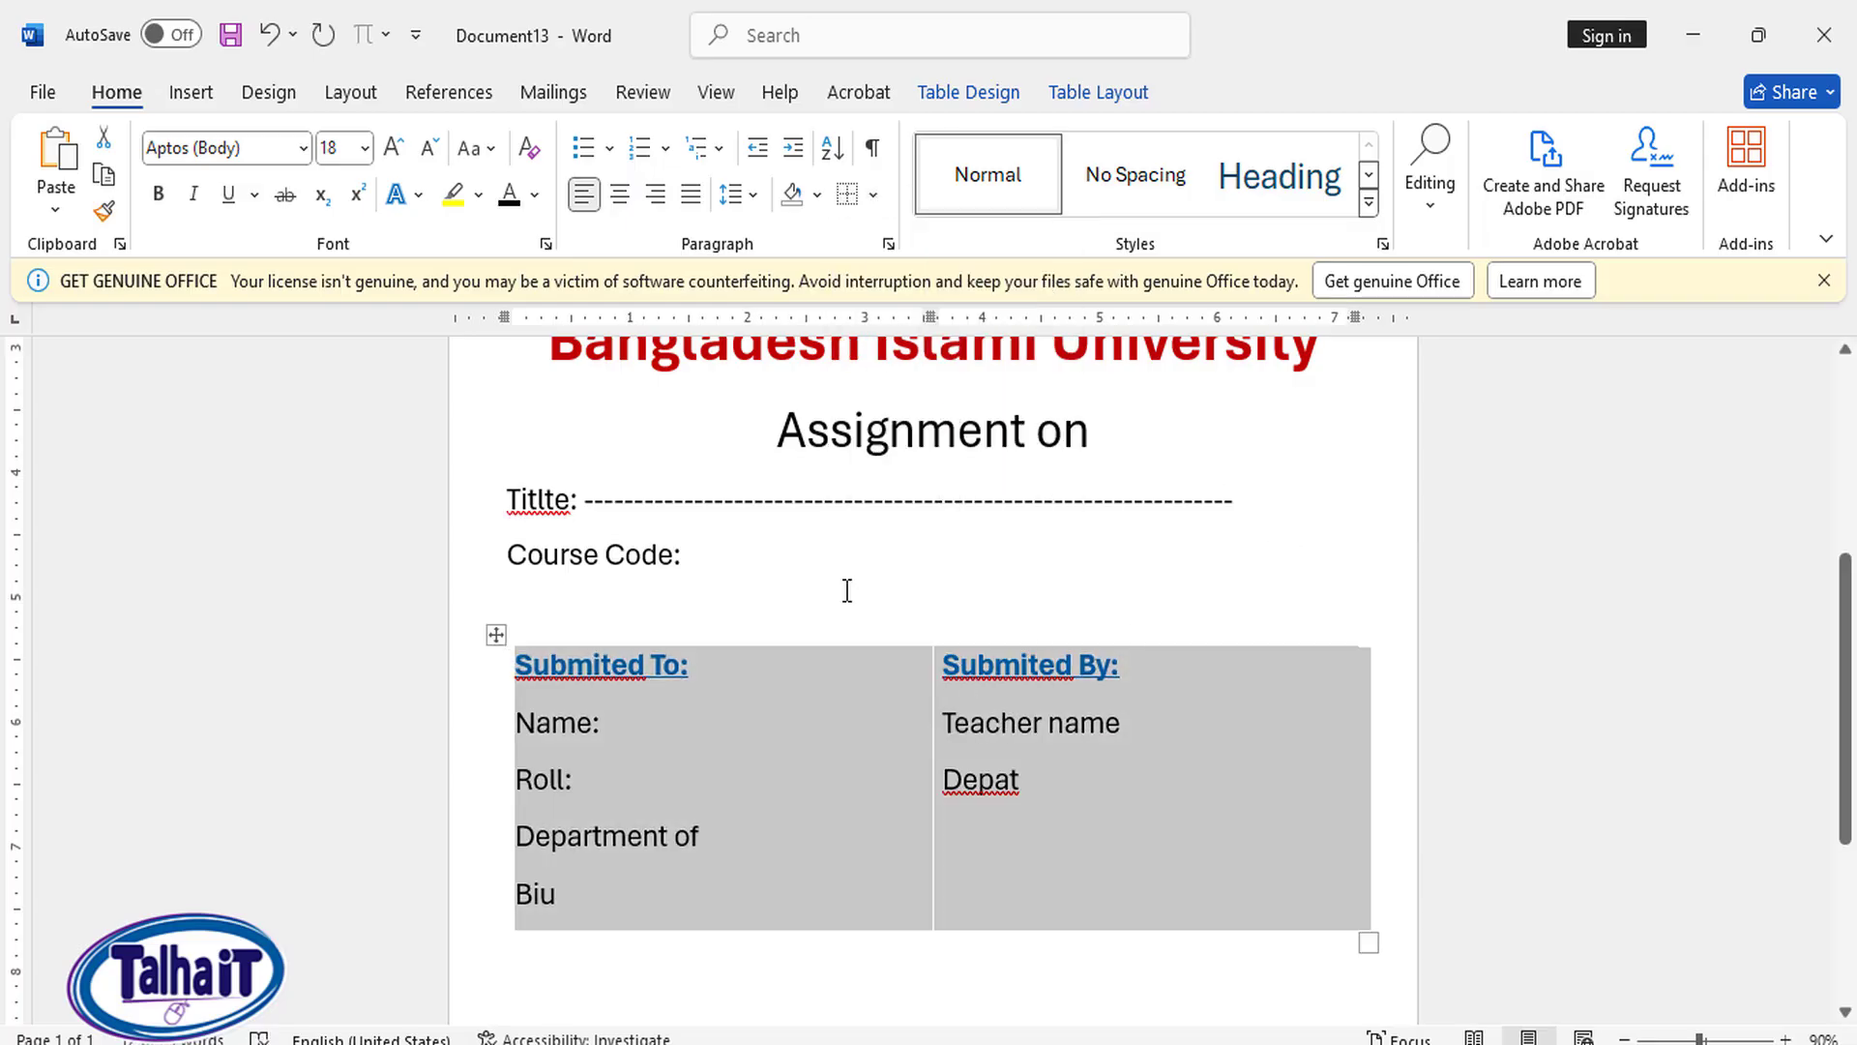
Step: Draw a straight vertical line shape between the "Submited To:" and "Submited By:" columns, spanning the height of their text
click(190, 92)
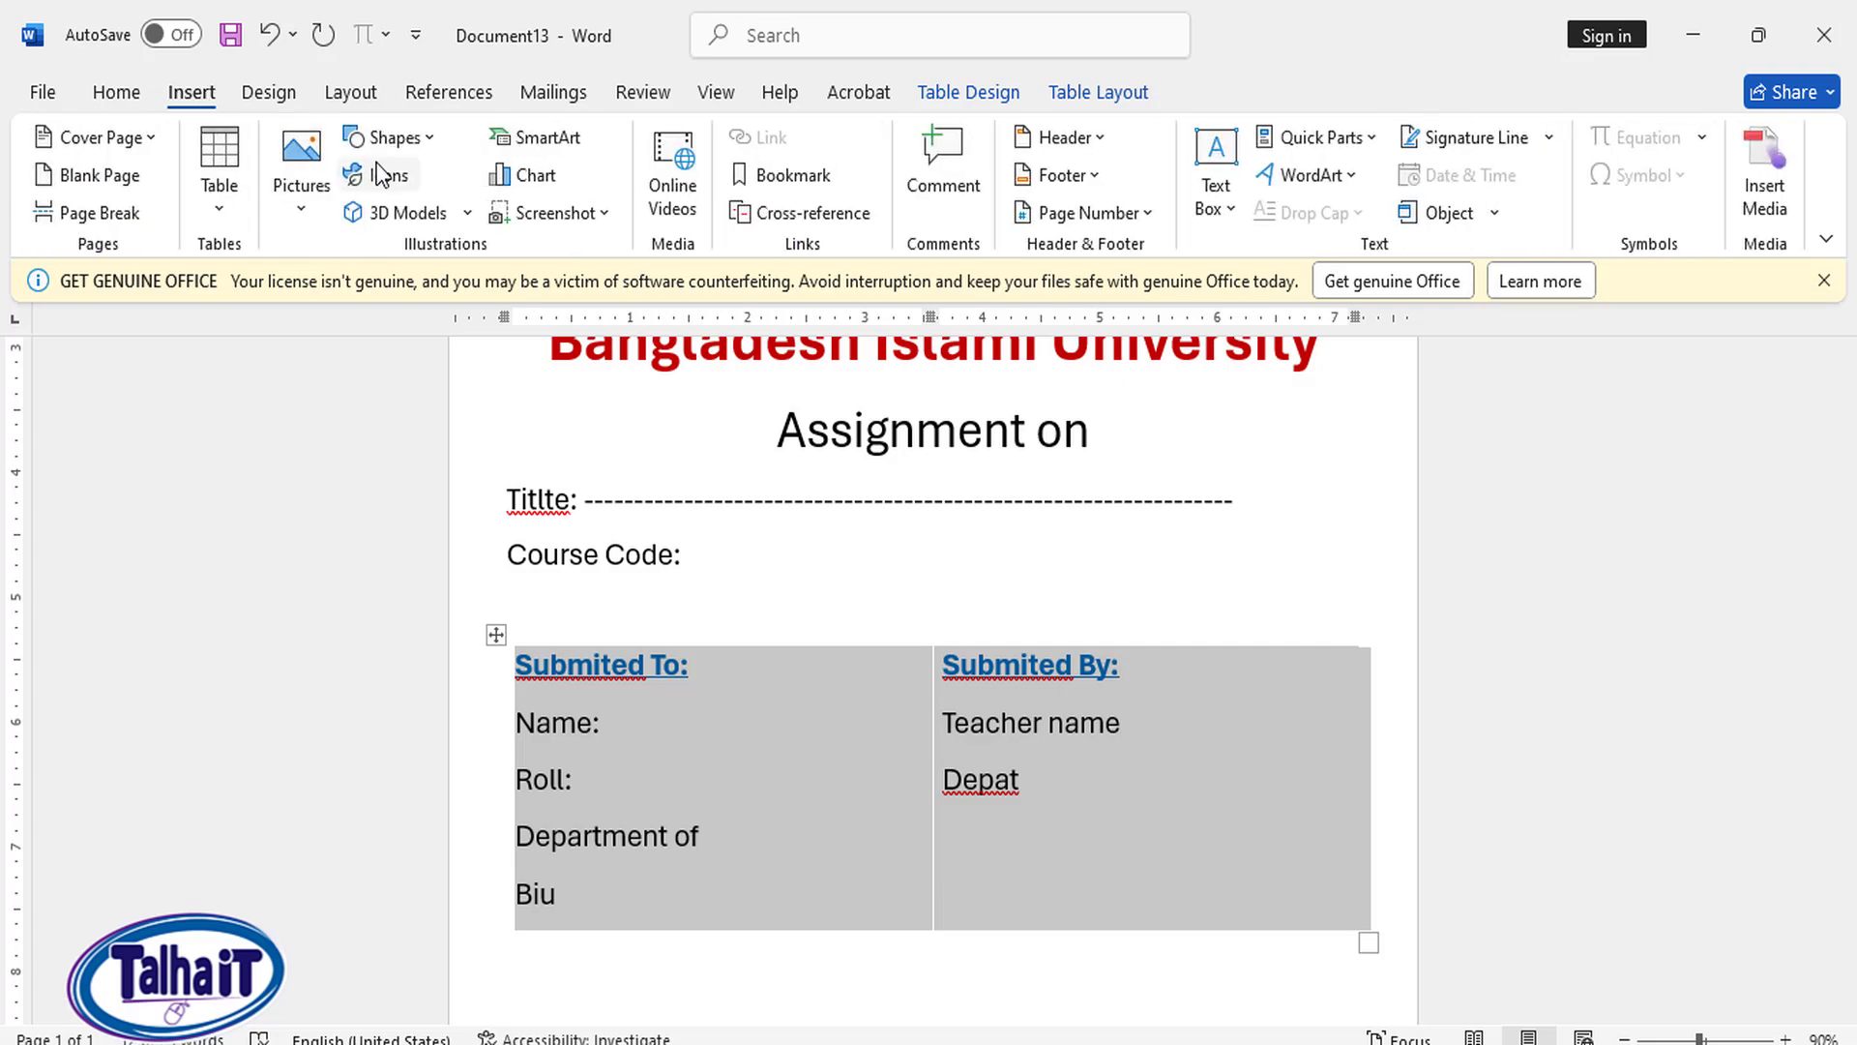
click(387, 138)
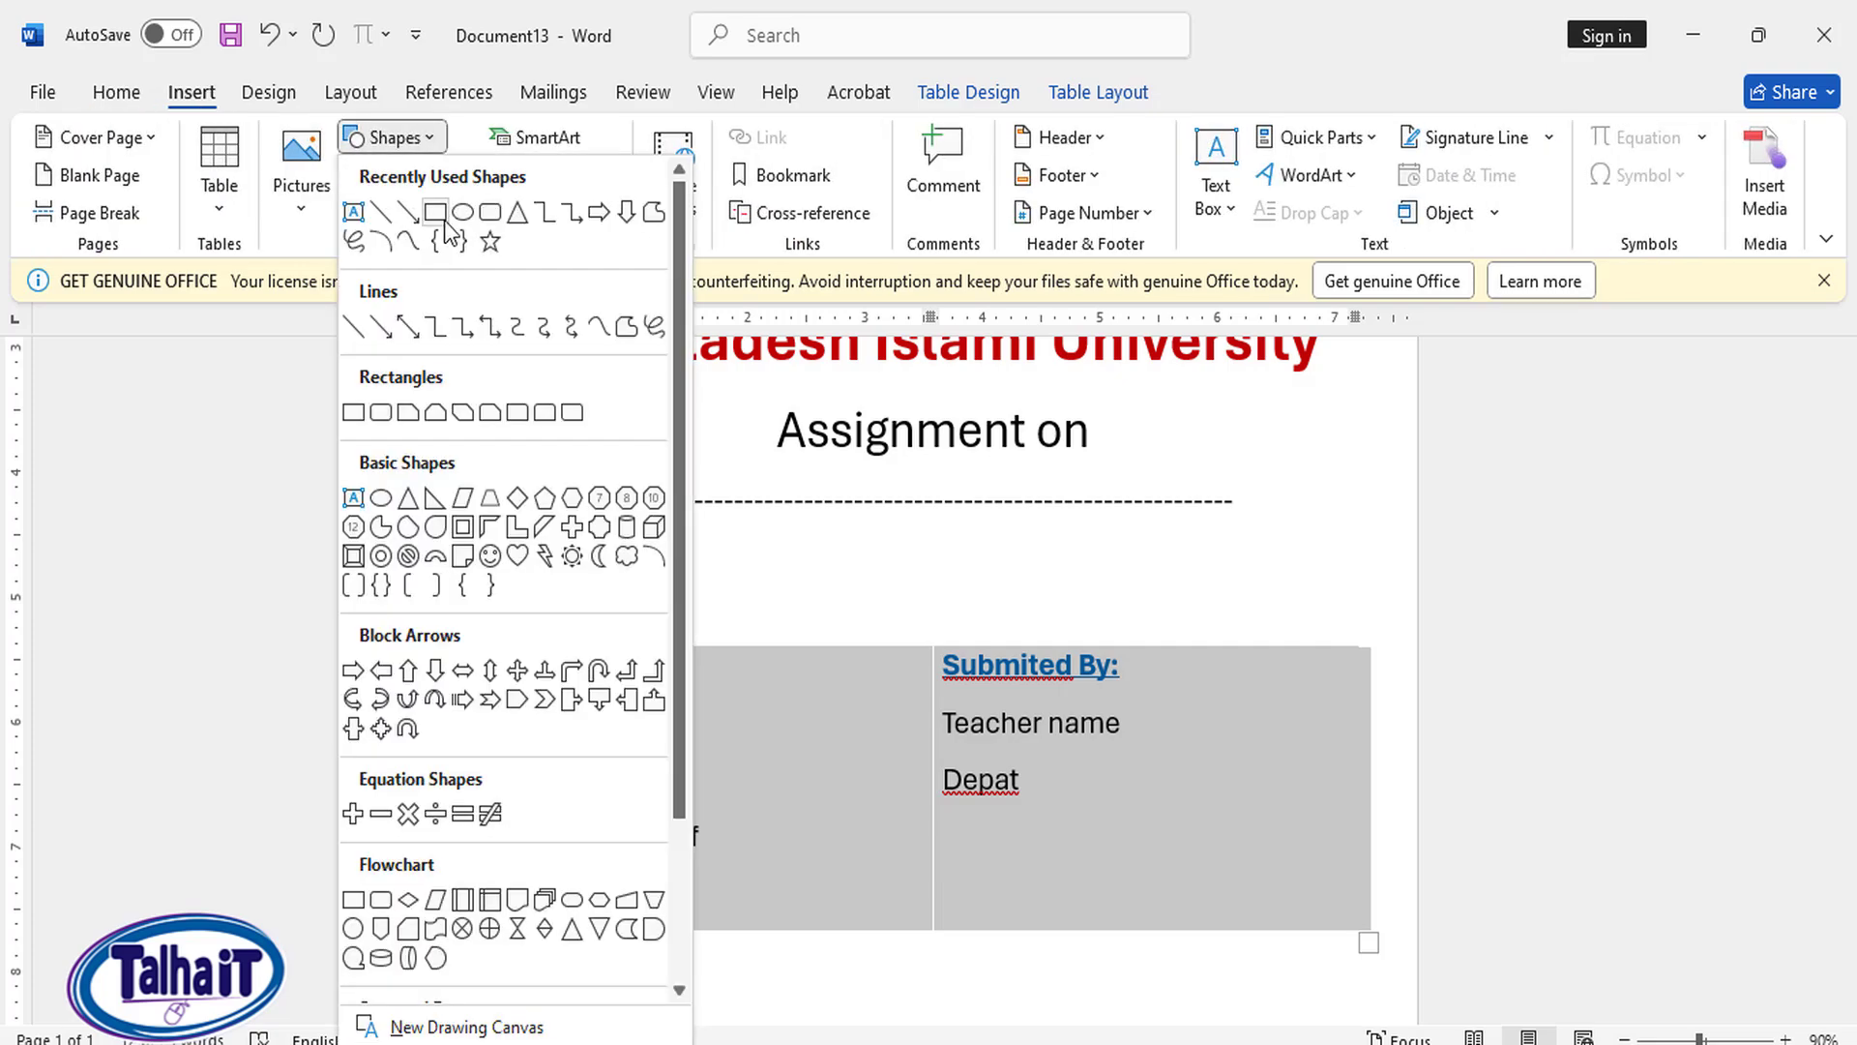
click(387, 212)
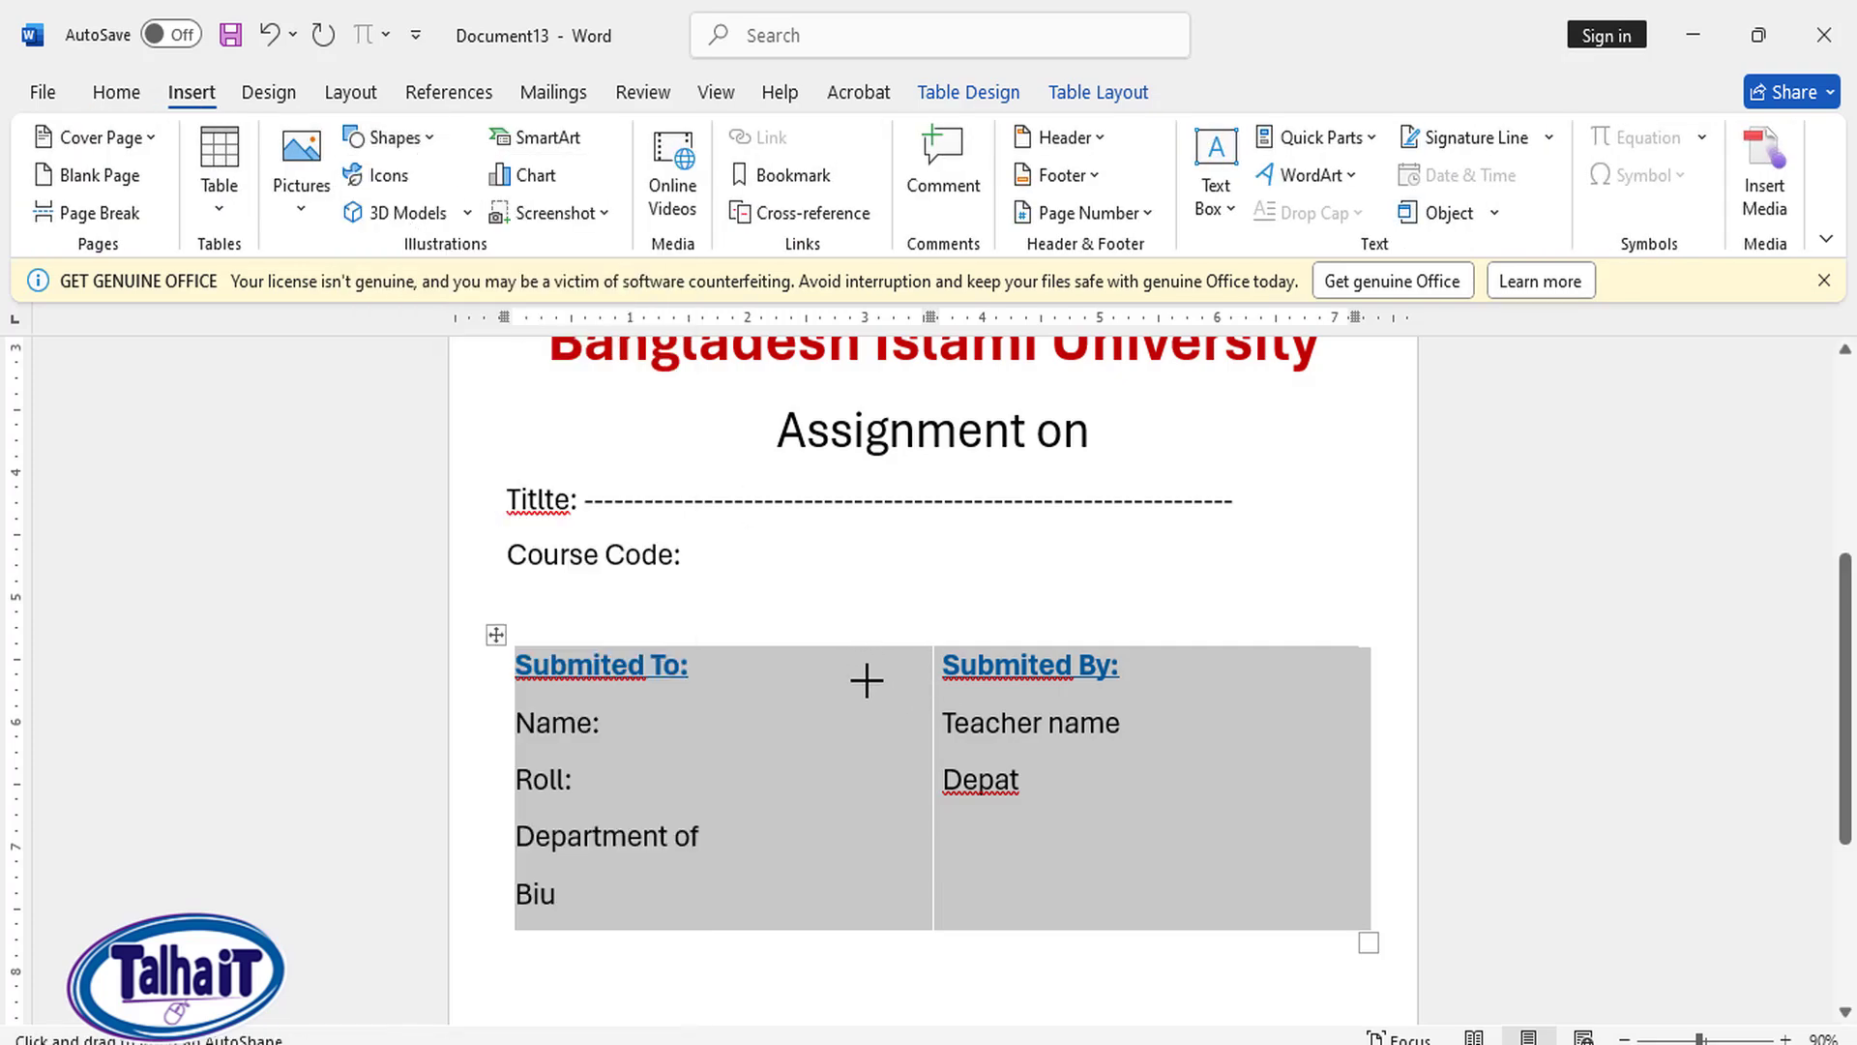
drag(867, 681, 867, 812)
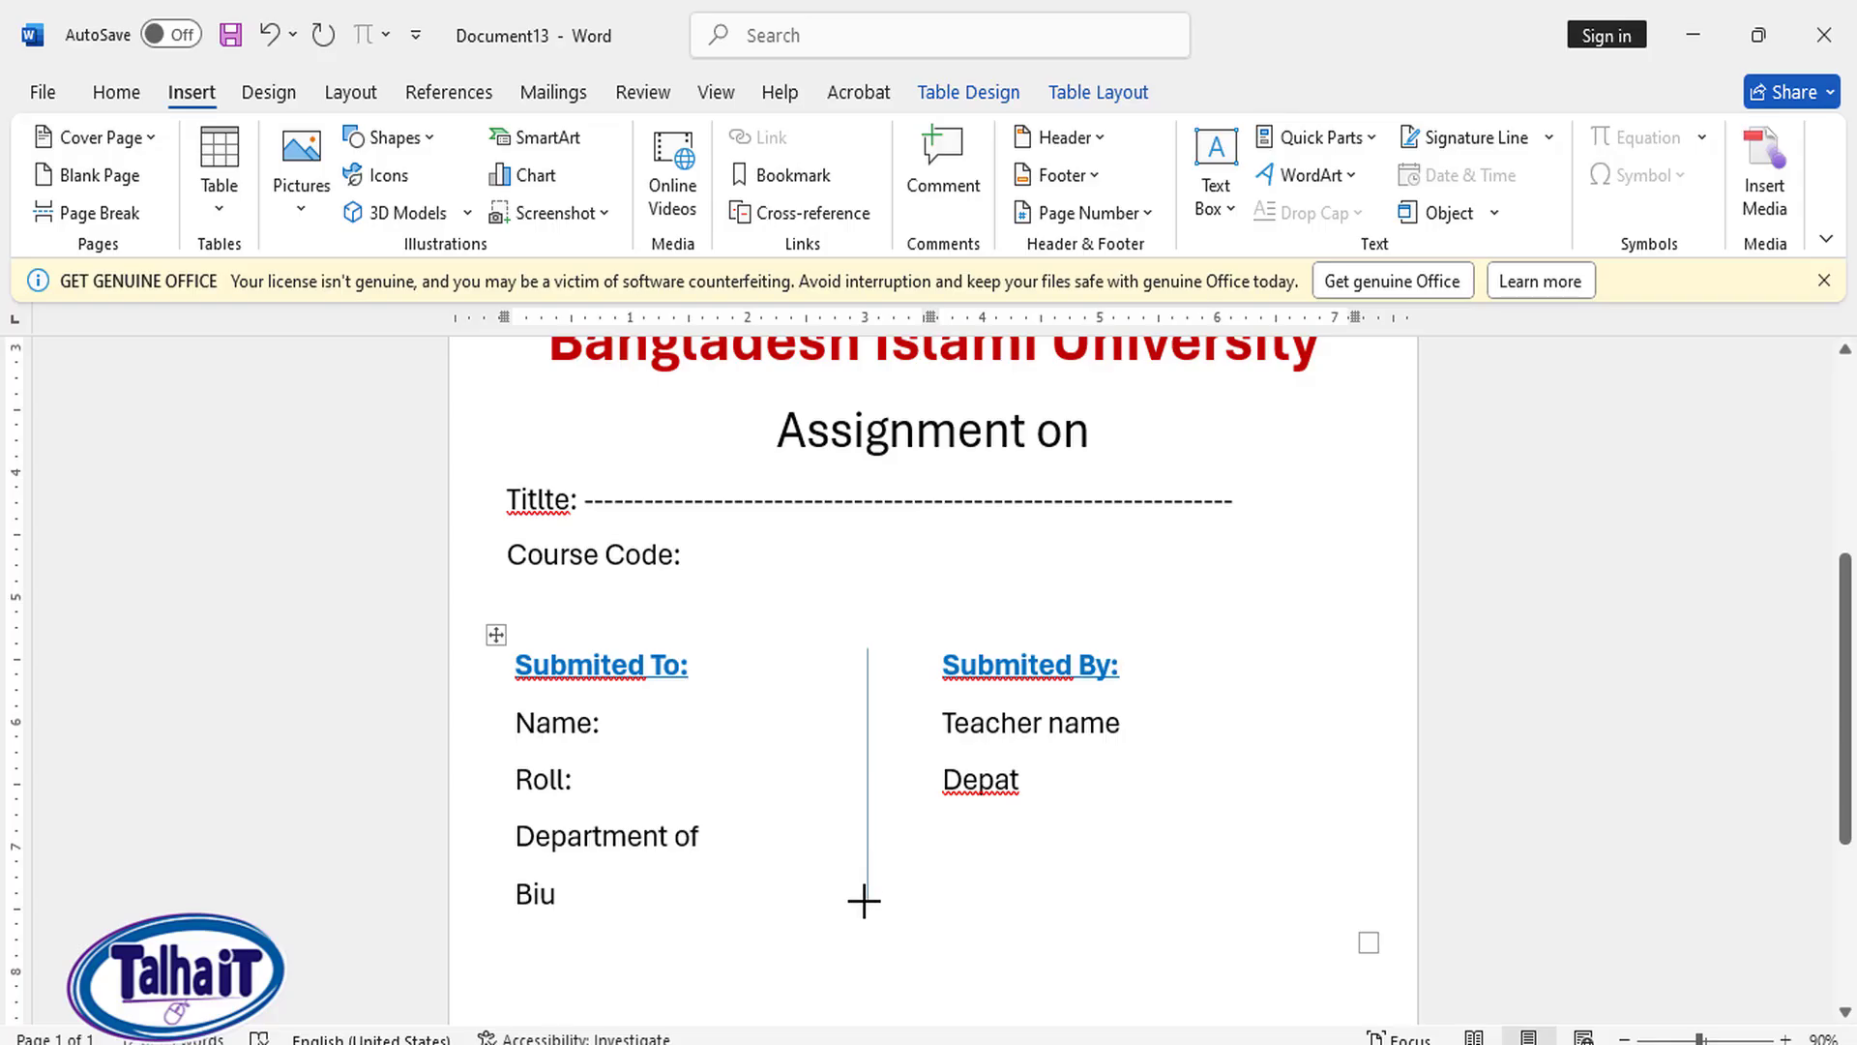
Step: Finish the vertical divider line between the two submission columns at about 2.13" long
drag(864, 912, 866, 913)
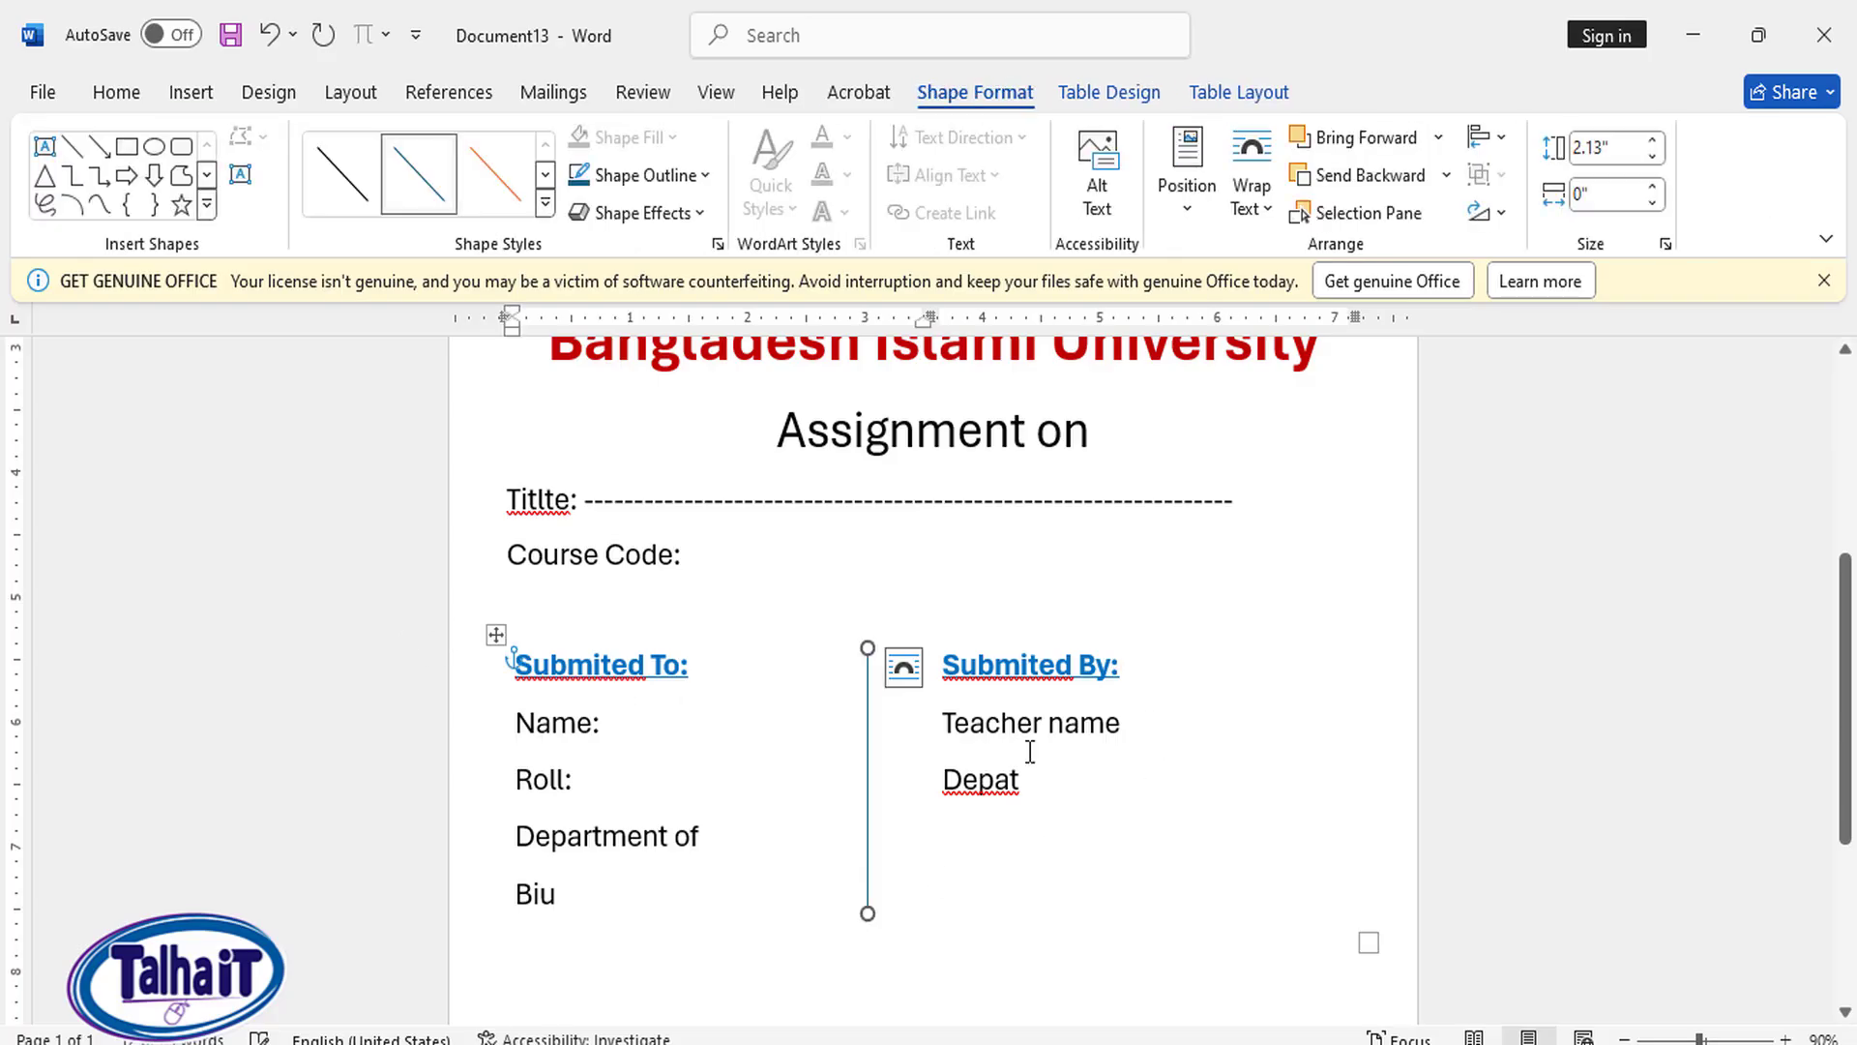
Step: Select the whole submission table and apply an inside vertical border between its columns
click(497, 633)
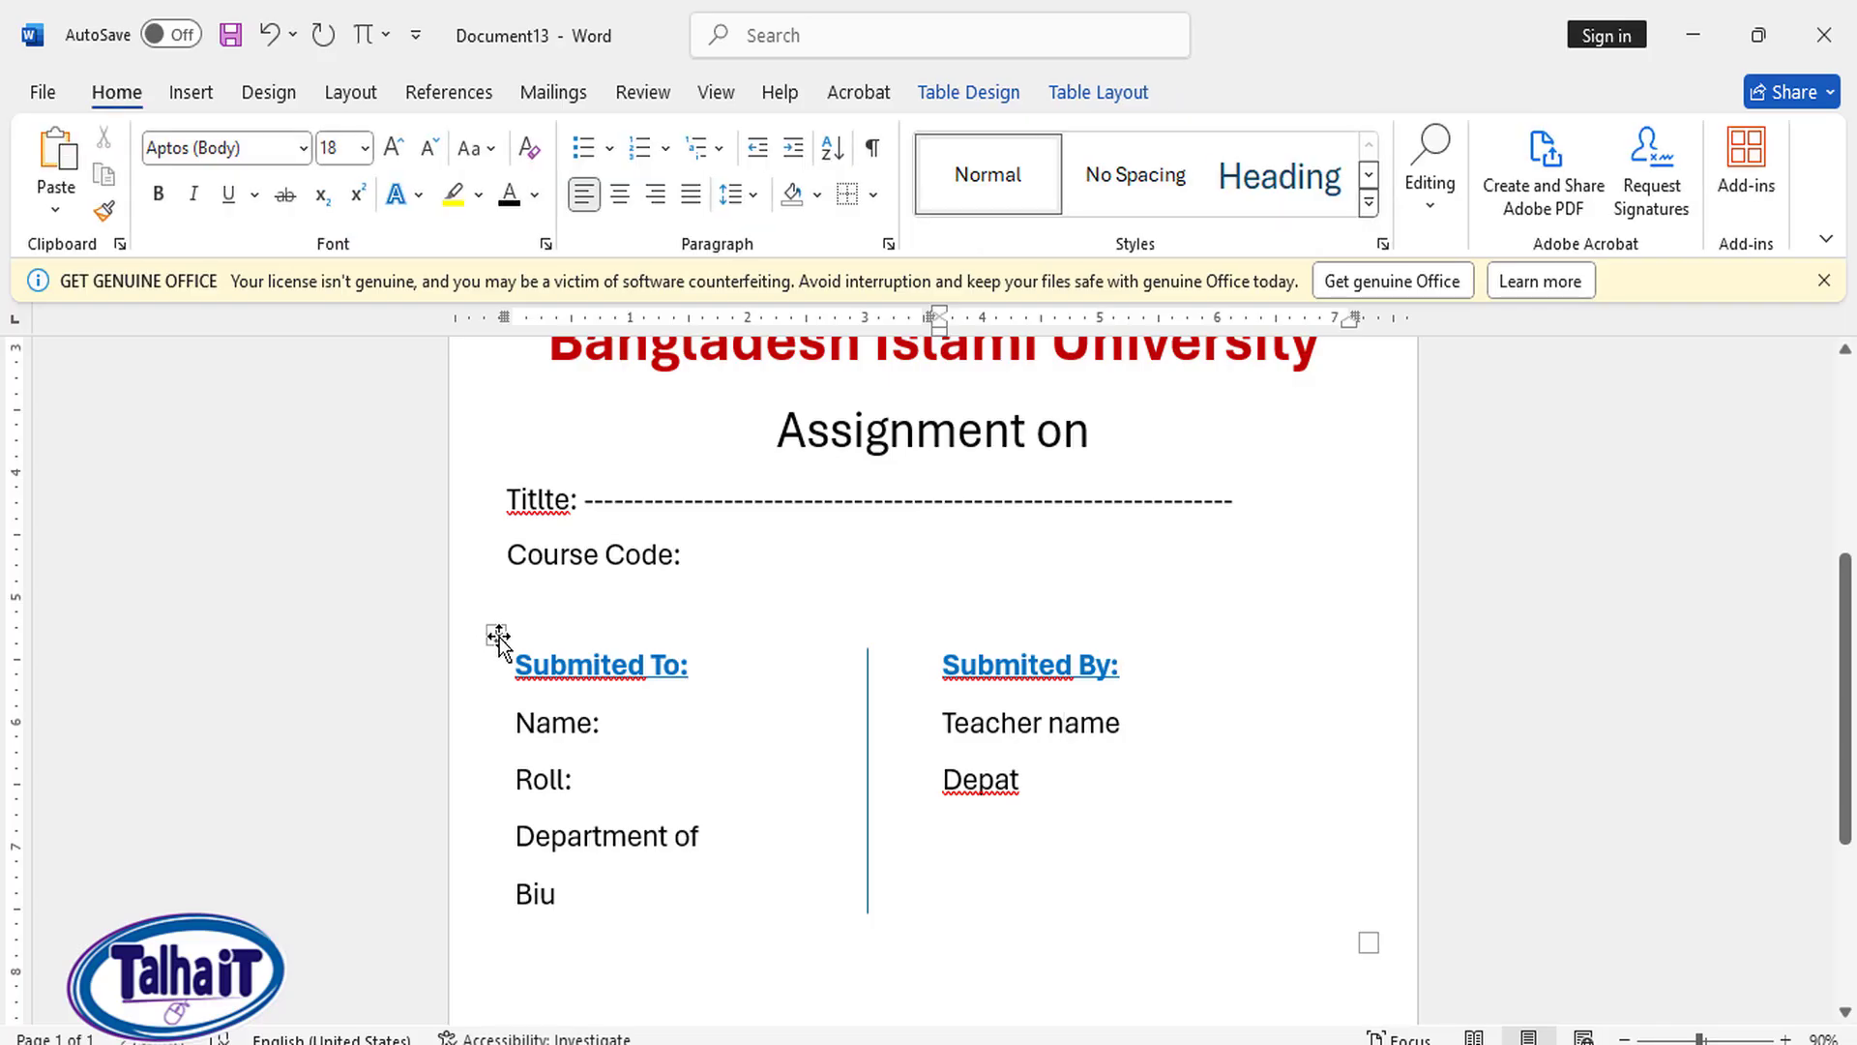
click(497, 634)
click(876, 197)
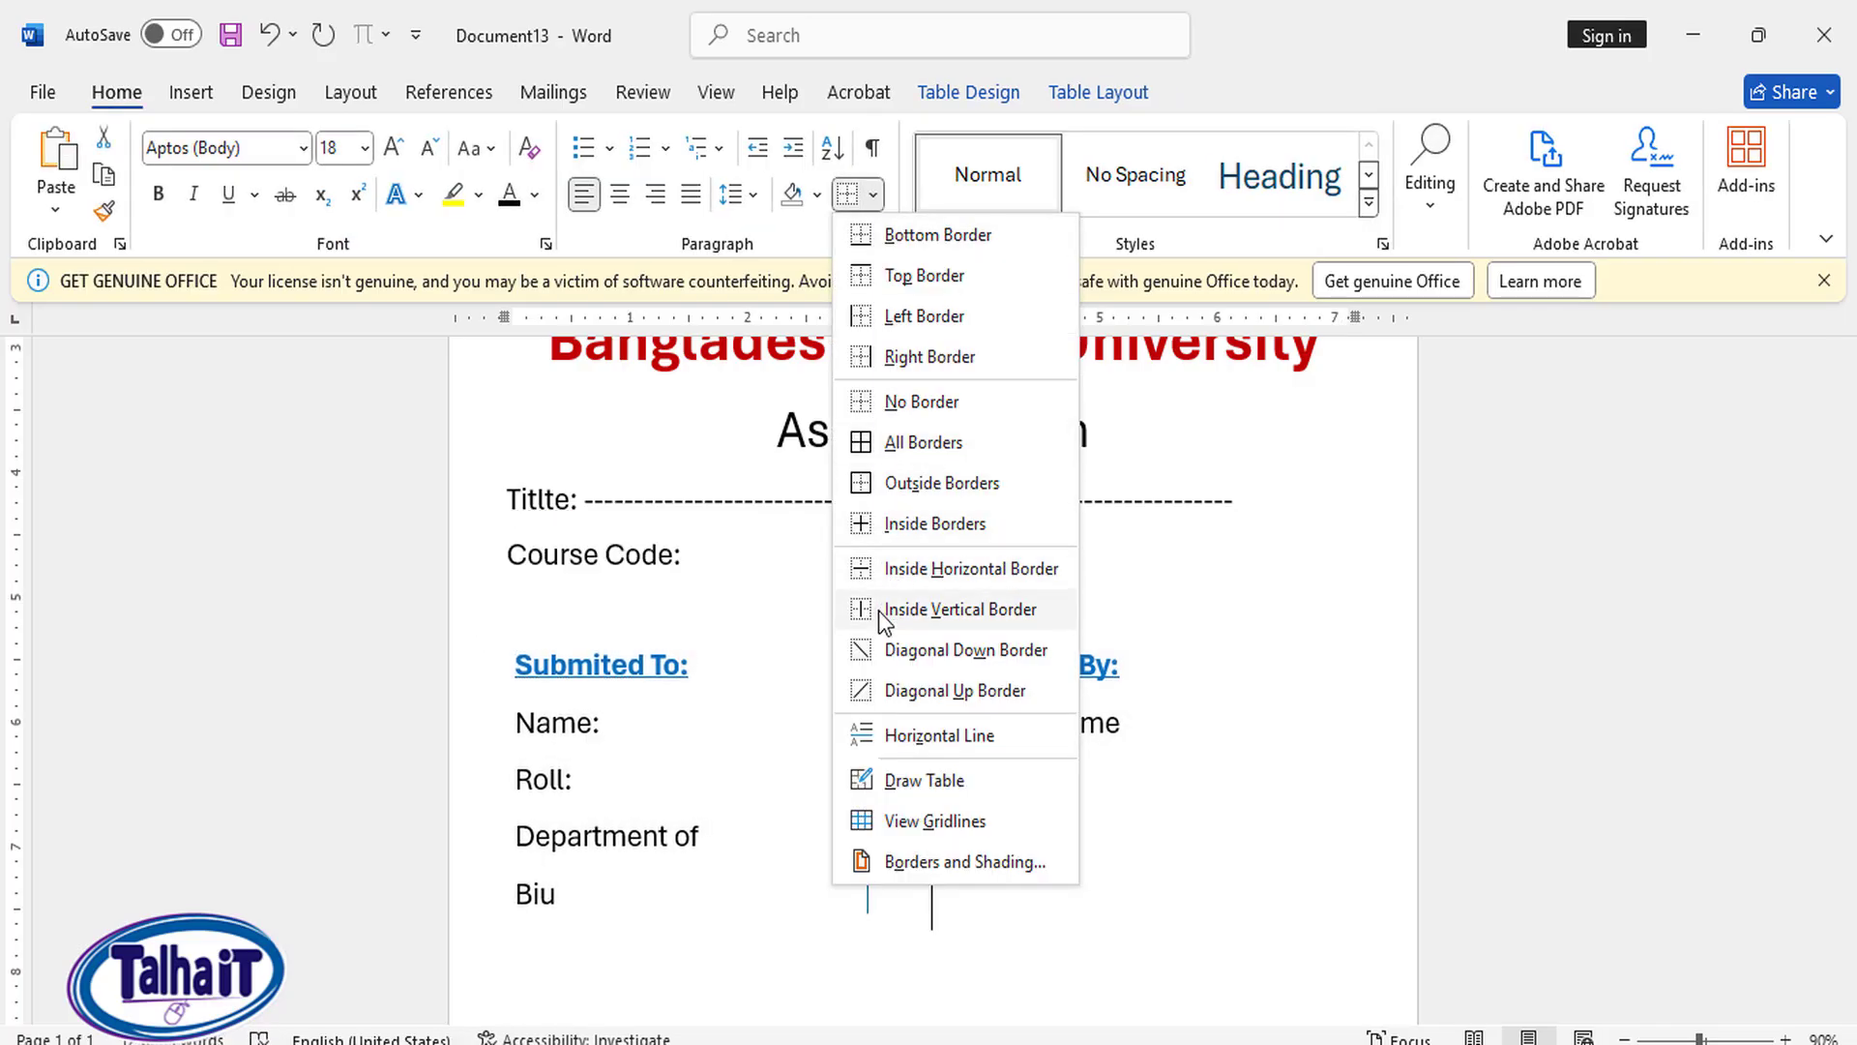
click(879, 612)
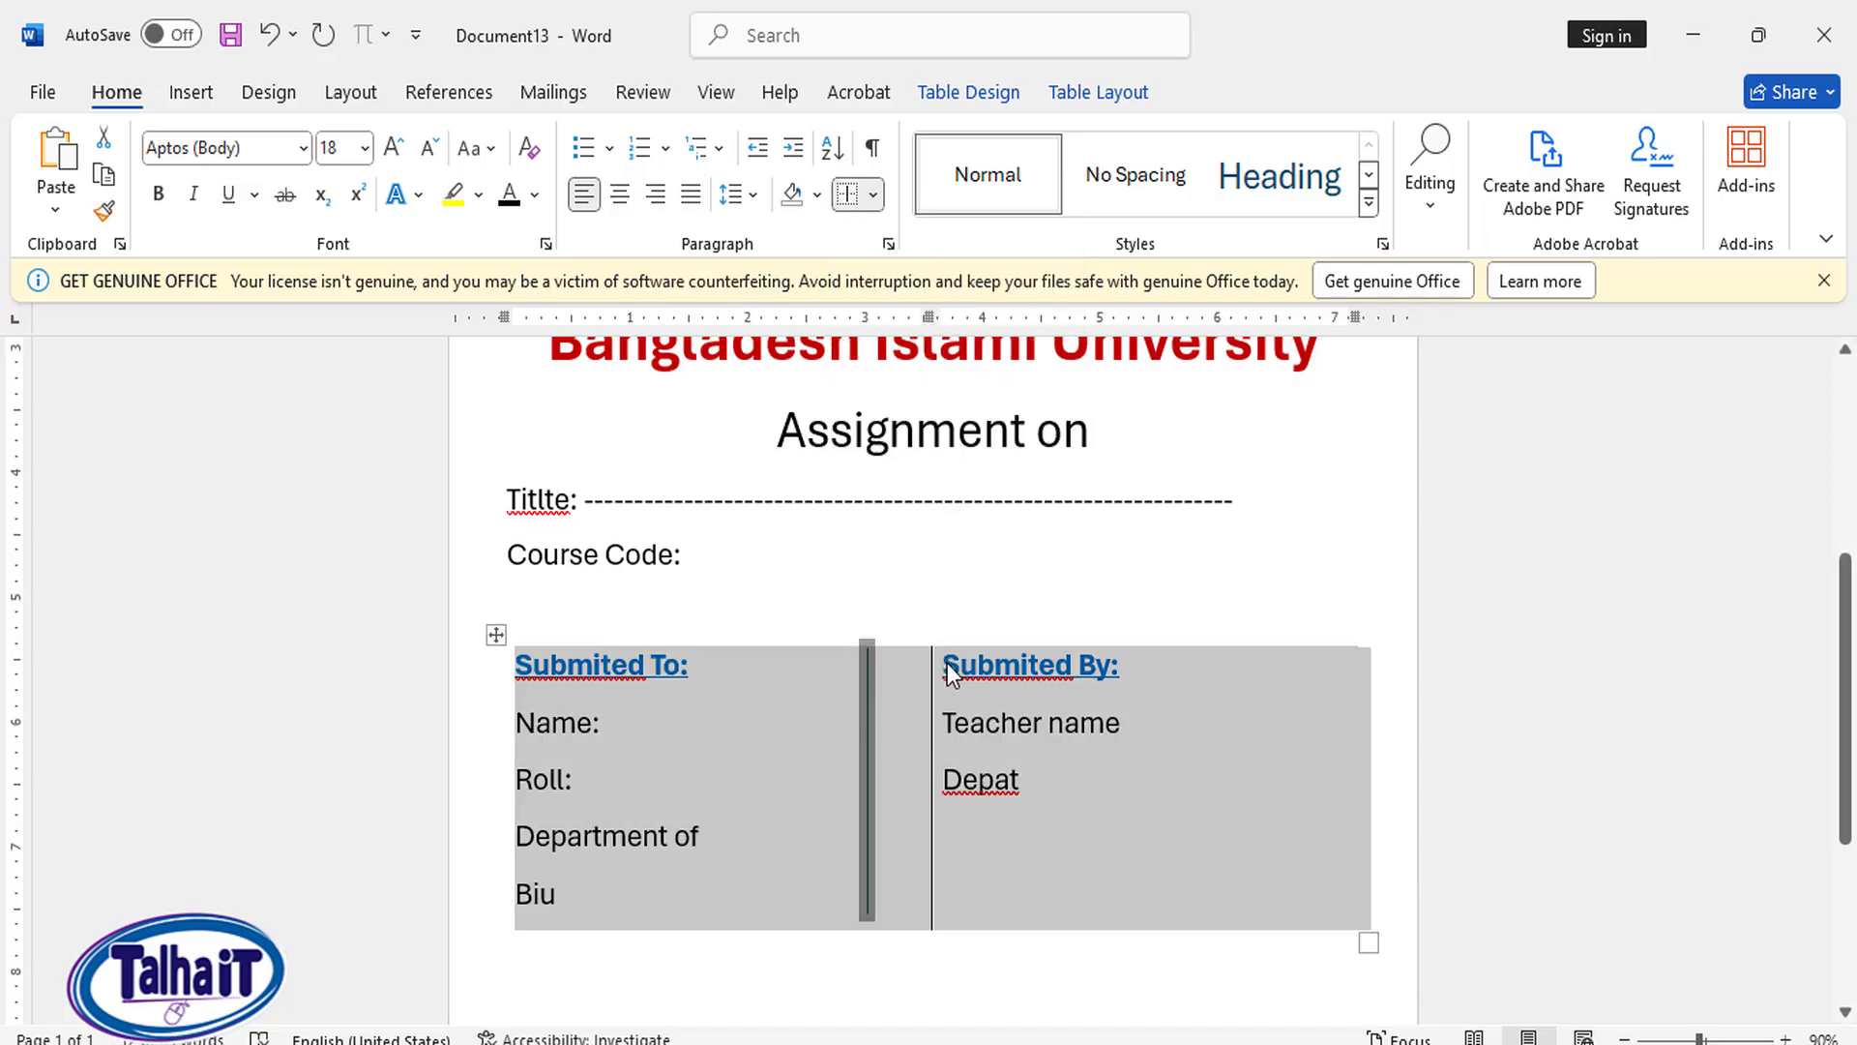
Step: Remove the borders from the selected submission table again and deselect it
click(873, 194)
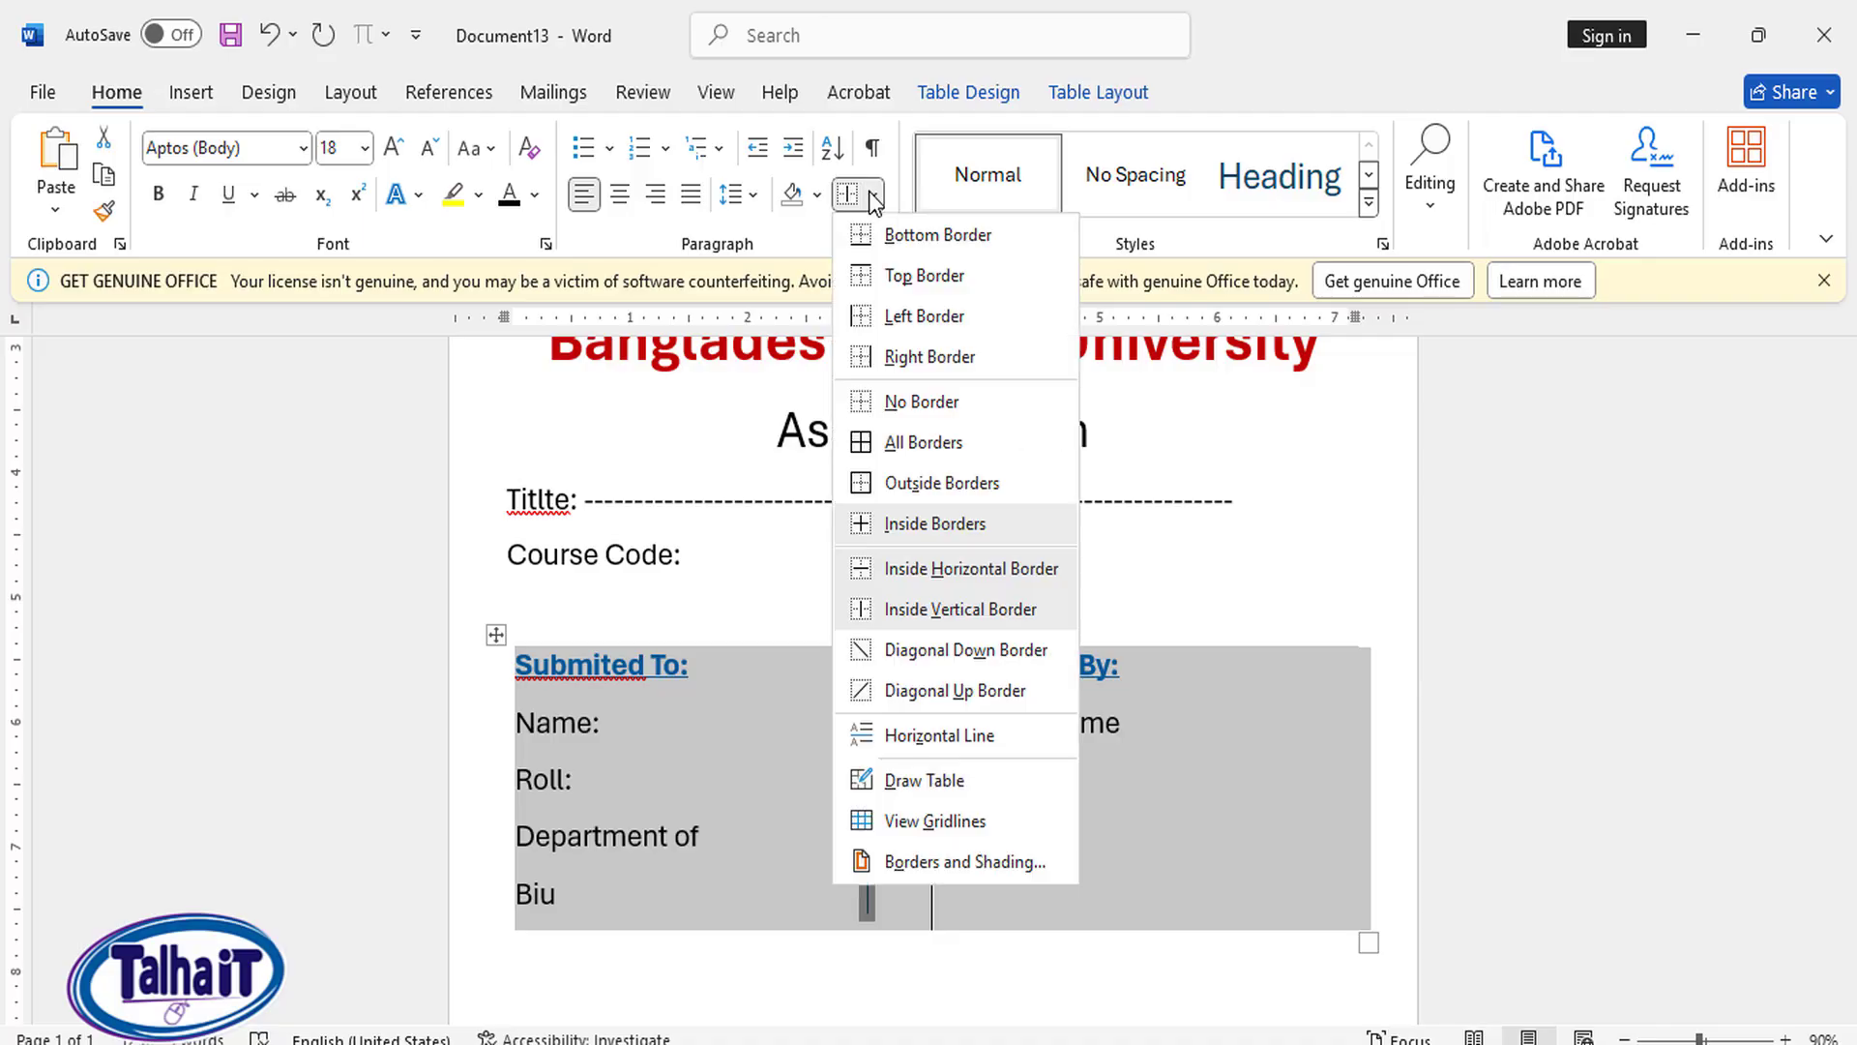
click(886, 410)
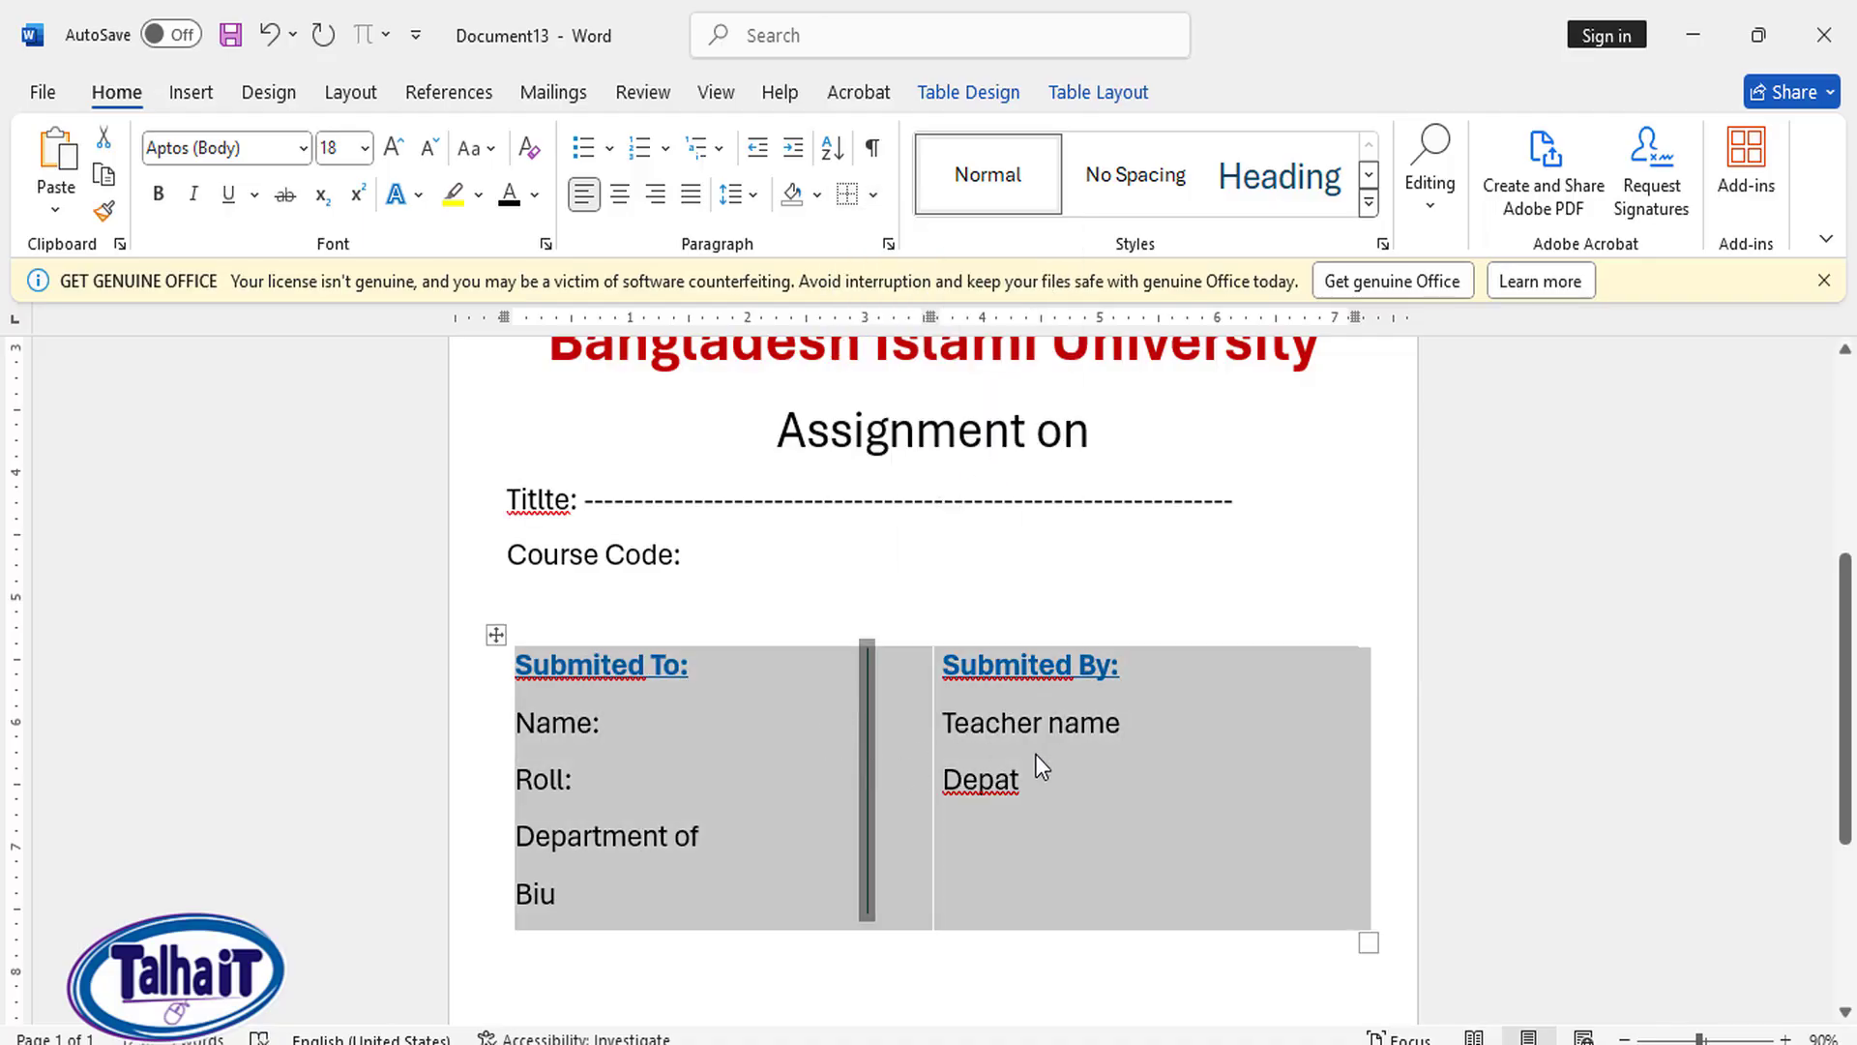
click(1036, 757)
Step: Look over the draft cover page, compare it with the sample document's bordered page, and return to the draft
scroll(1033, 716, down, 5)
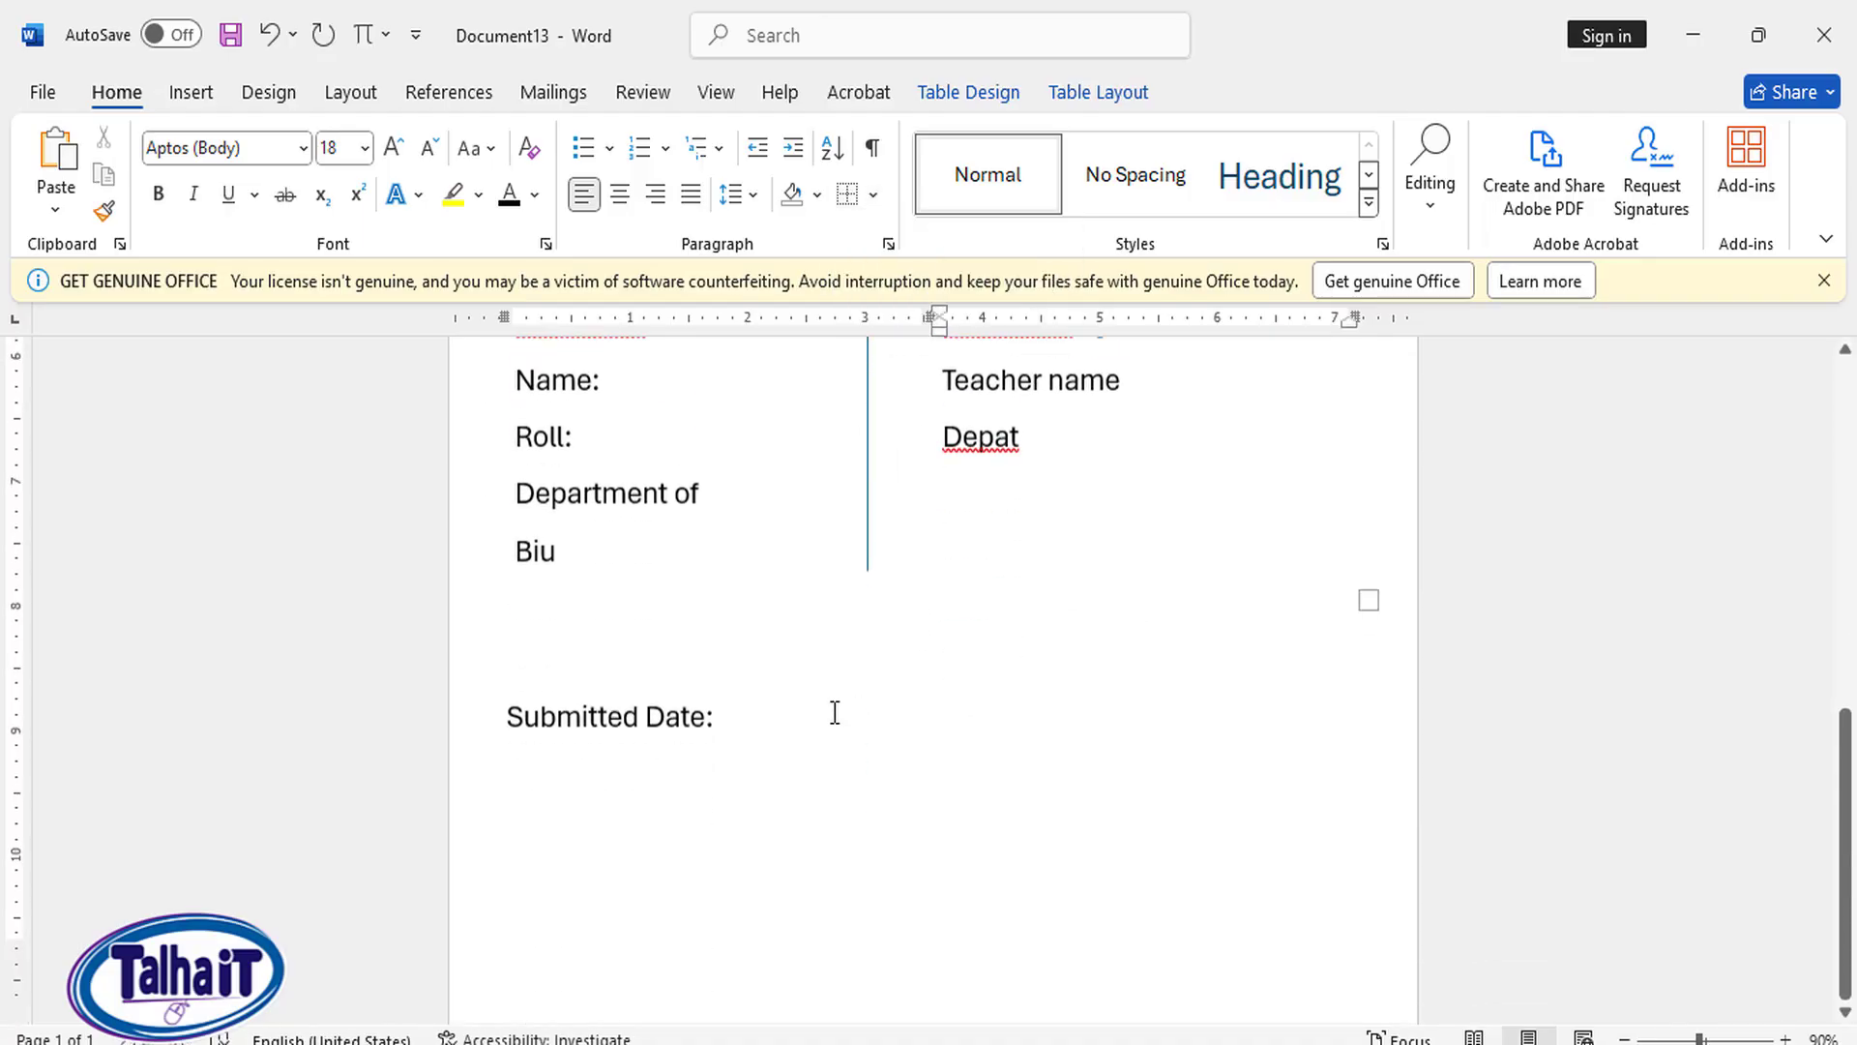
scroll(835, 713, up, 7)
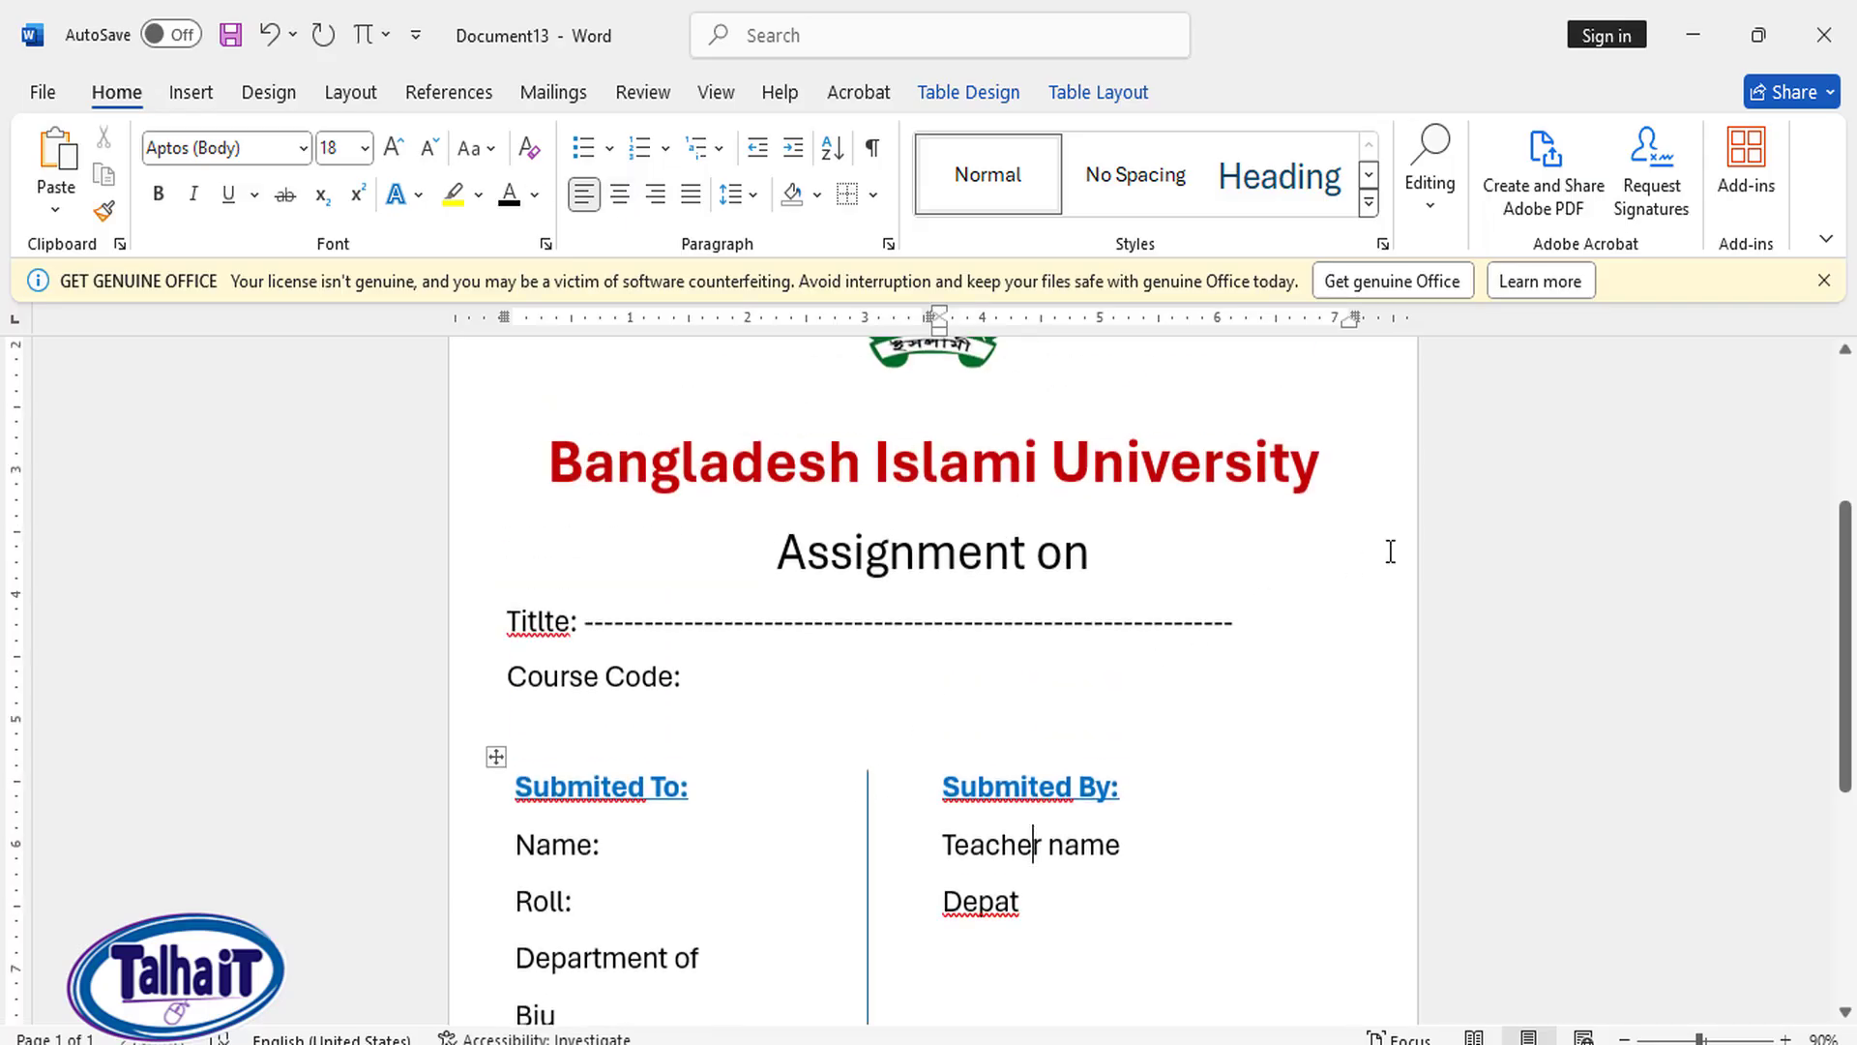
scroll(1130, 606, up, 5)
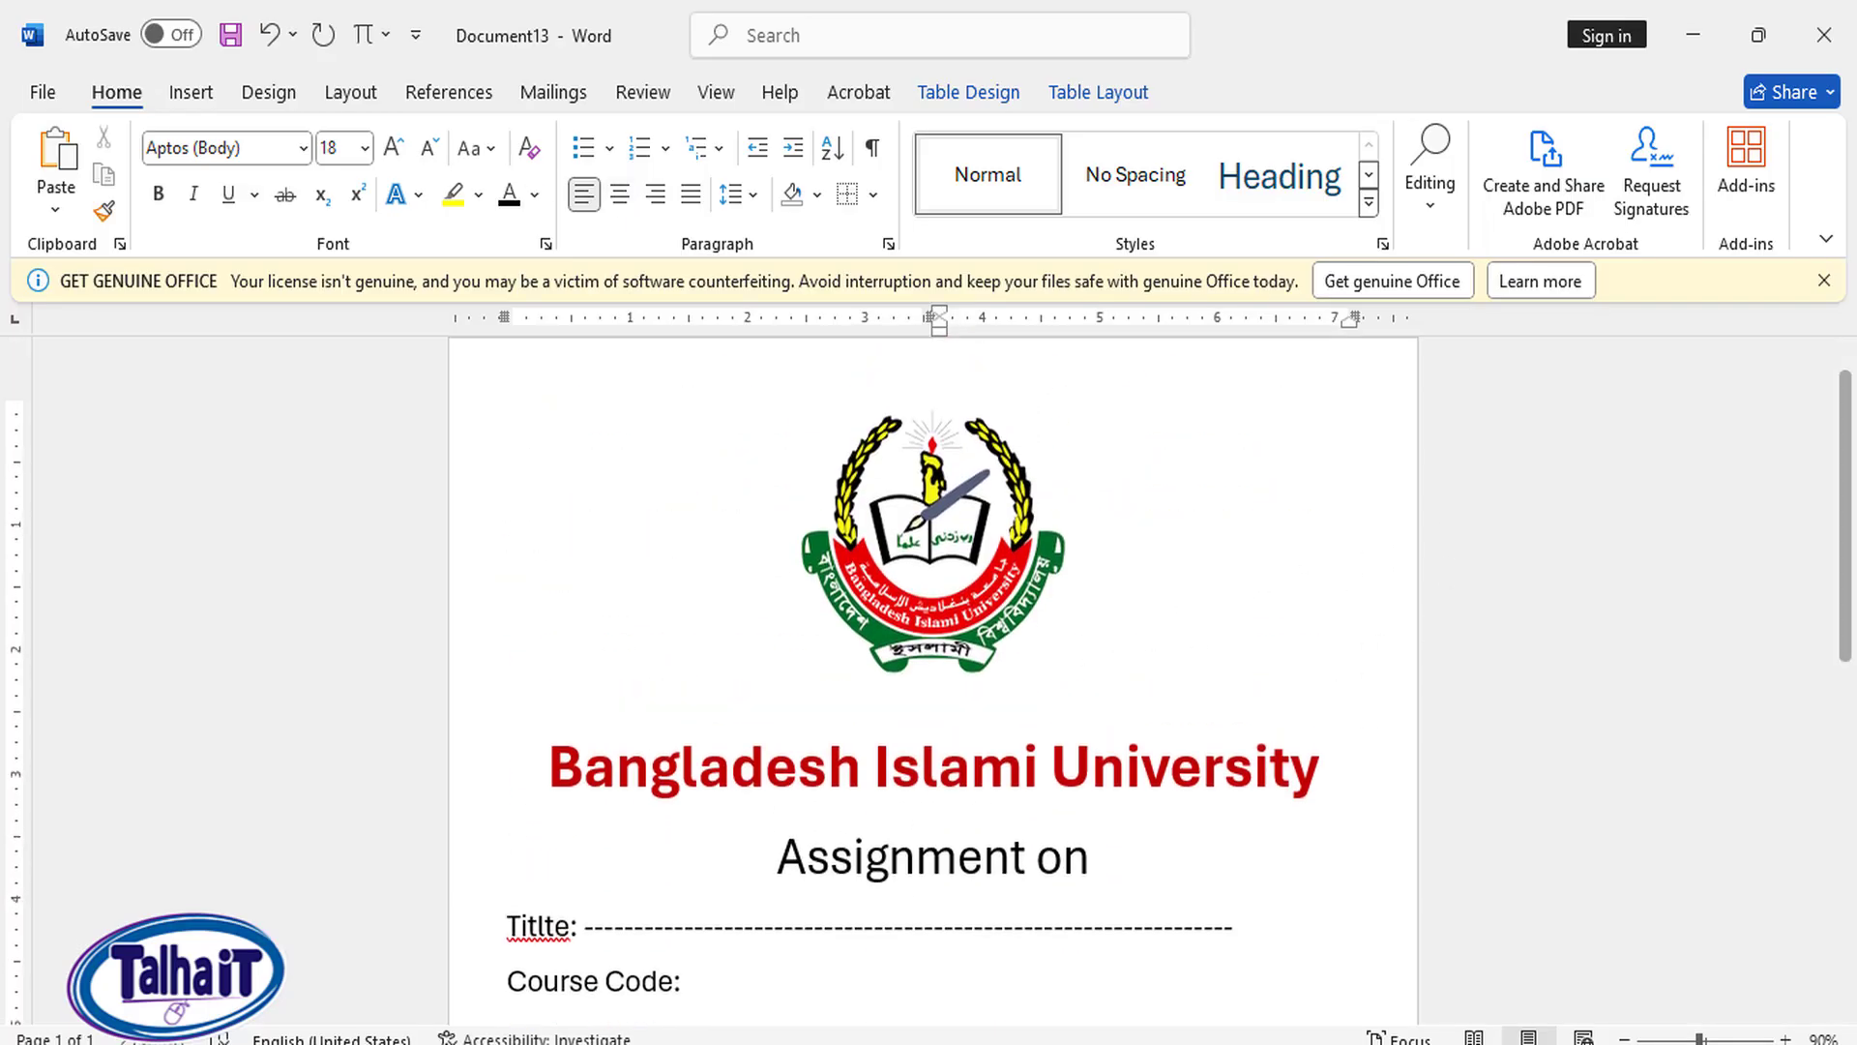
click(726, 1024)
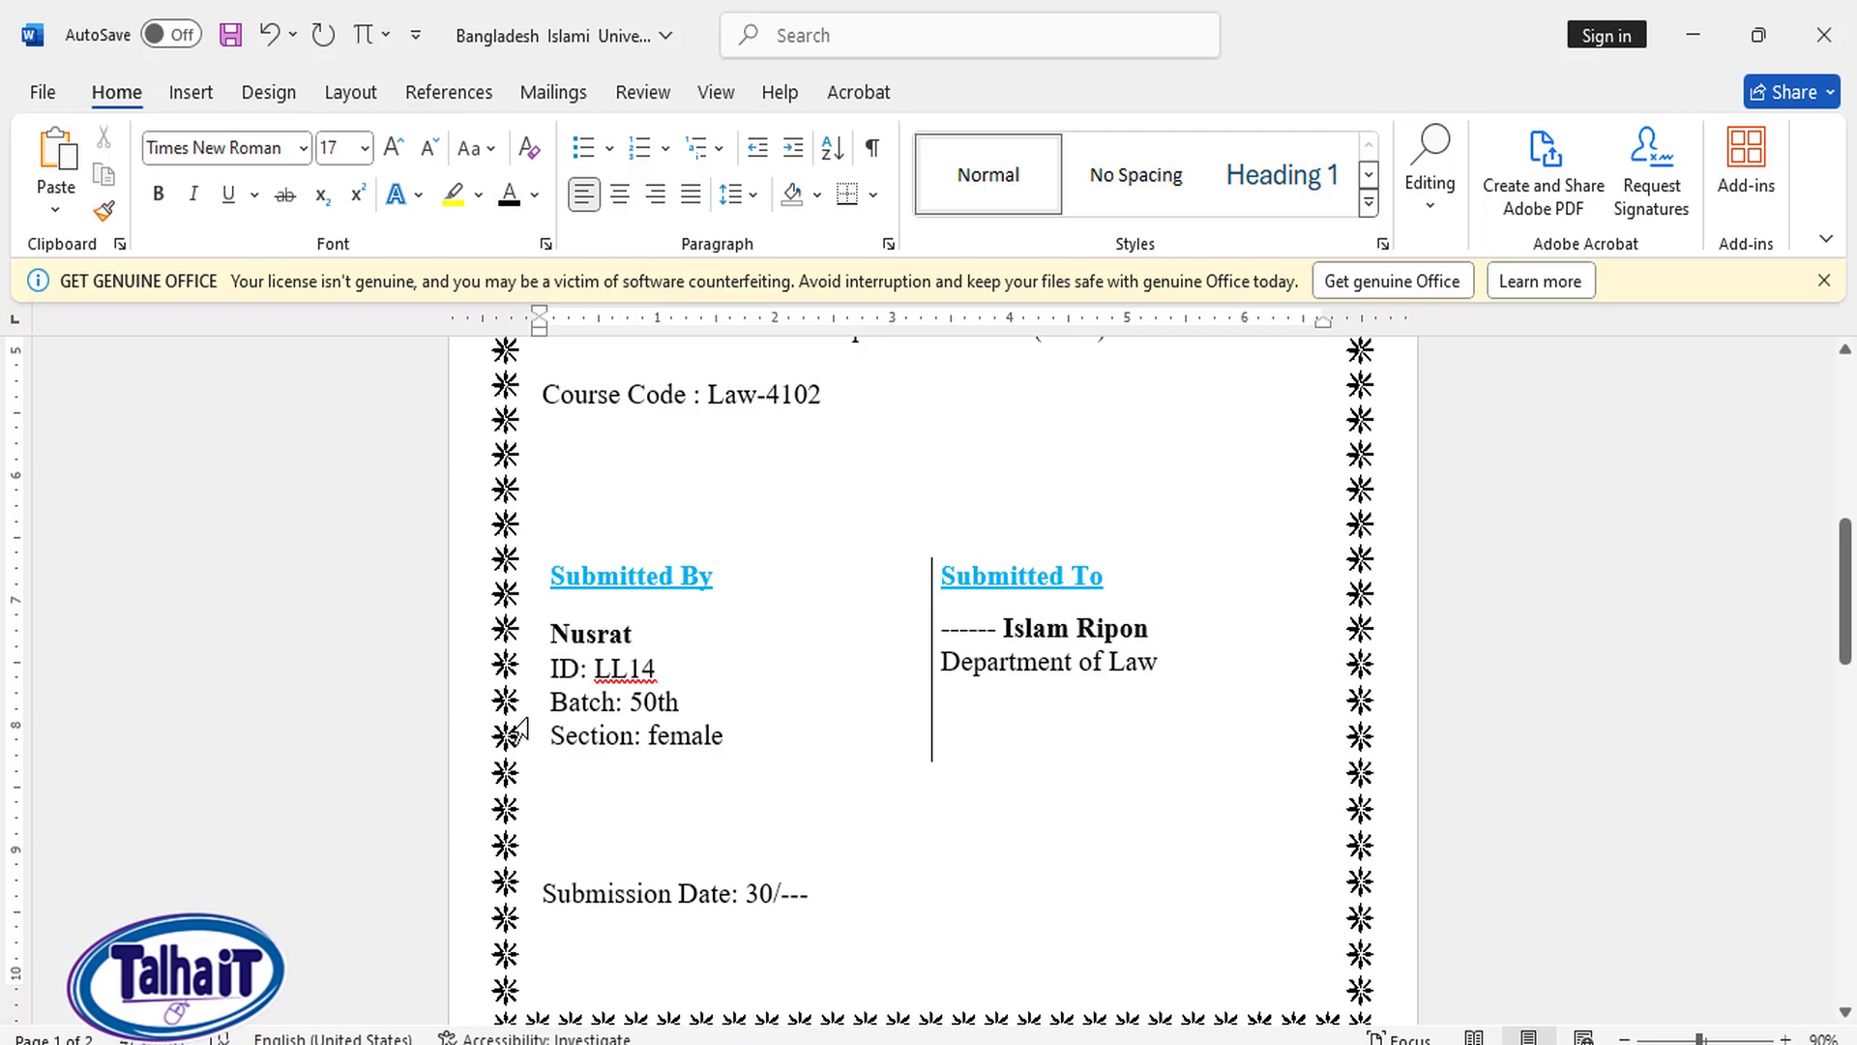
scroll(508, 662, up, 10)
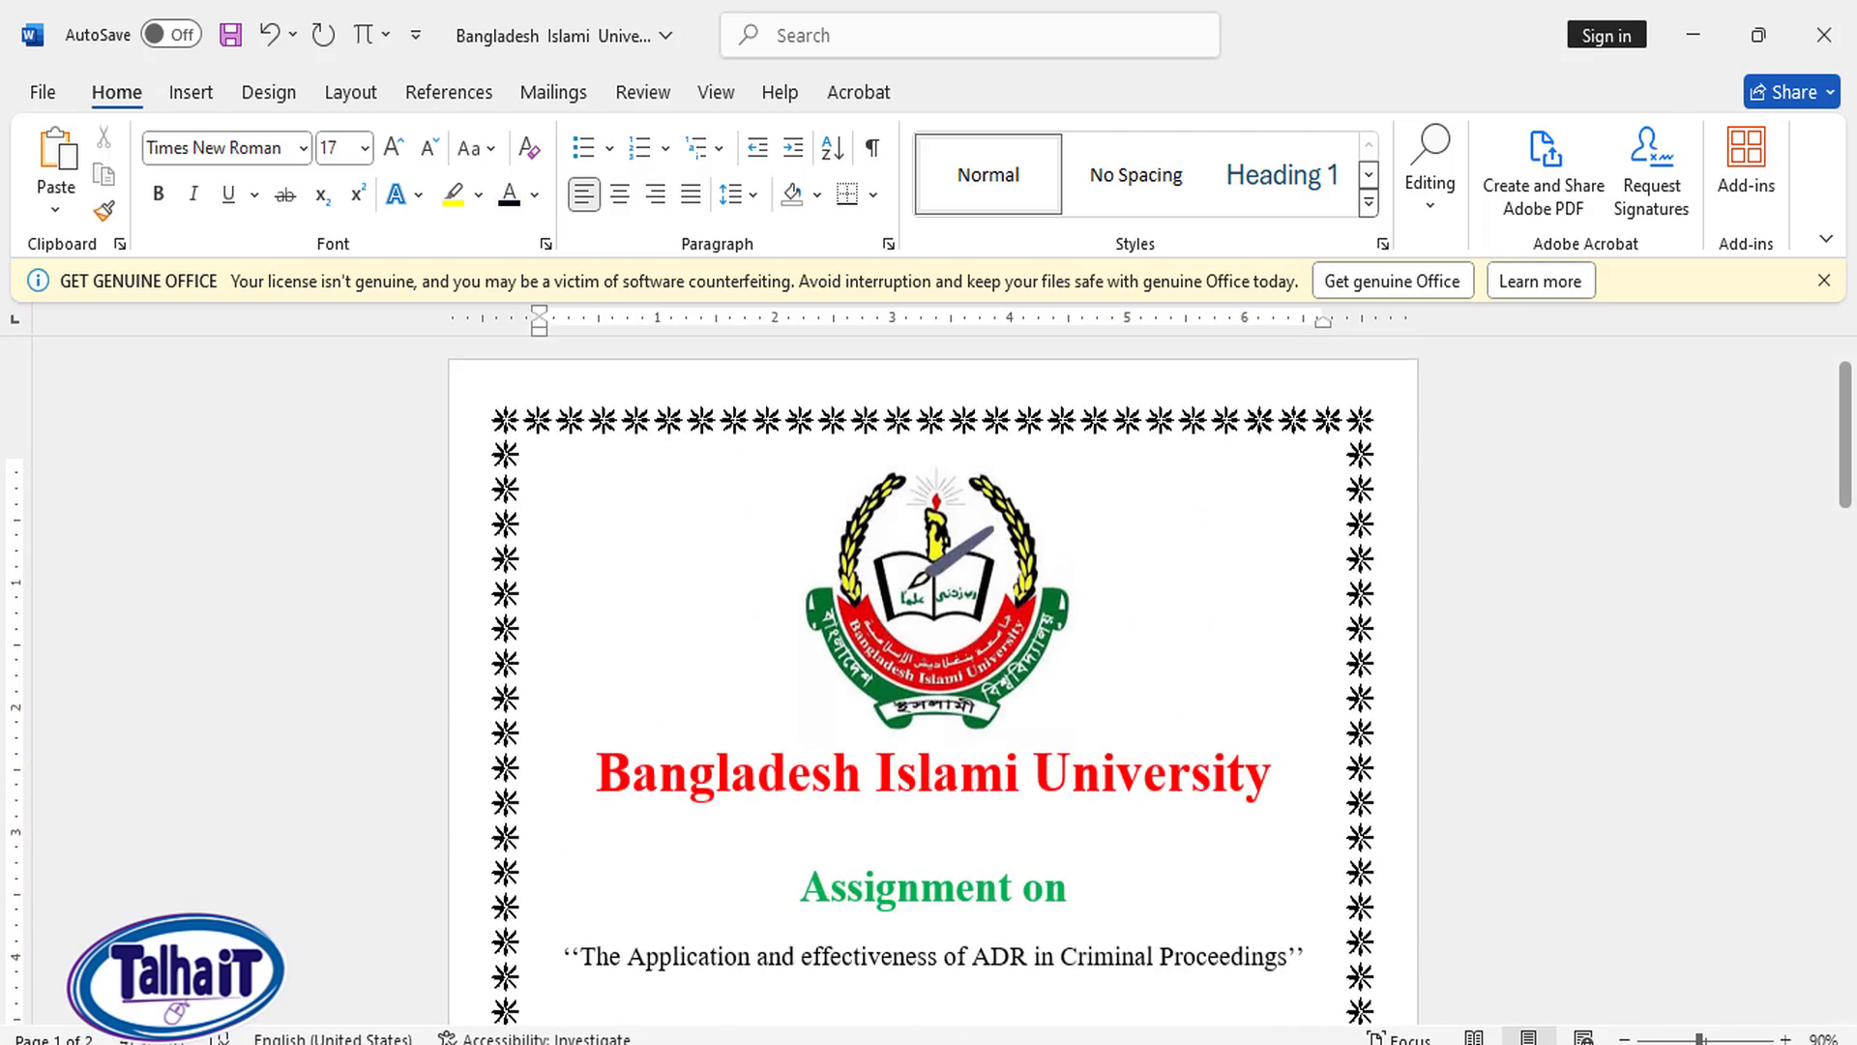
click(856, 1043)
click(1001, 990)
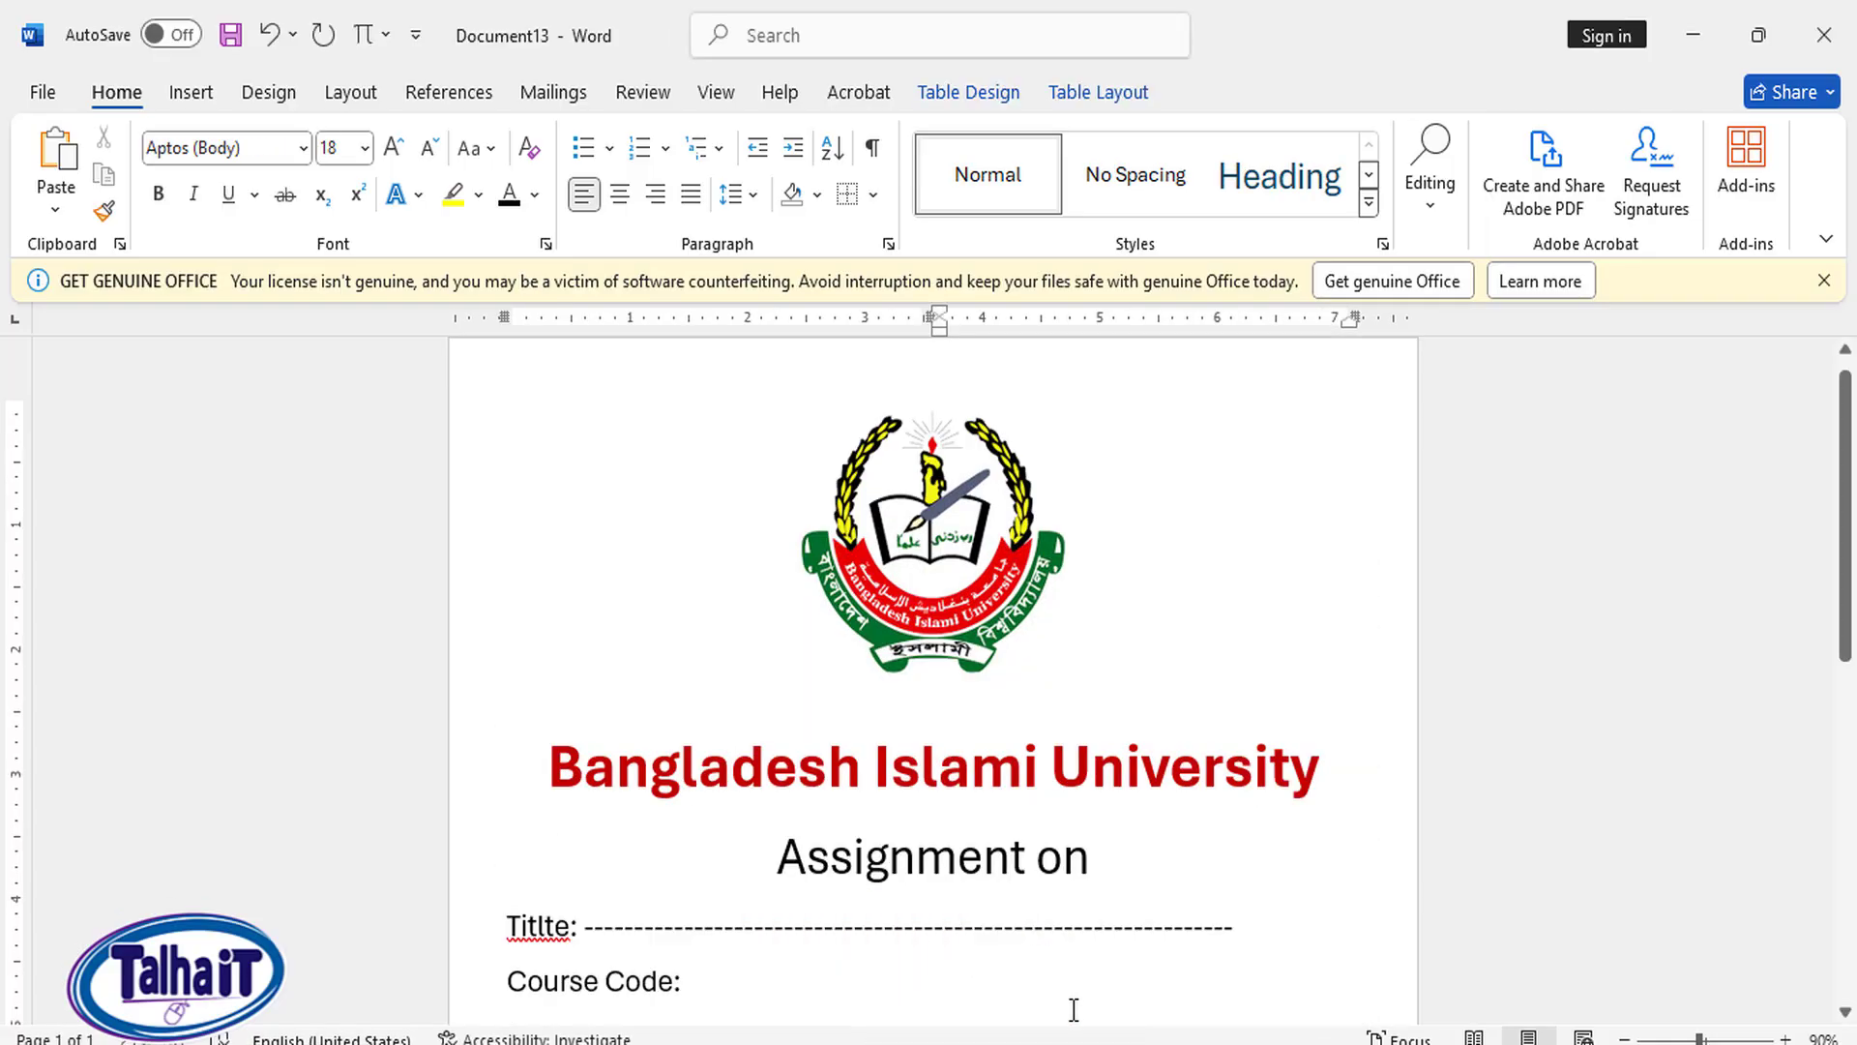
Step: Choose a Box page border for the whole document with the black asterisk-like flower art used in the sample
click(191, 94)
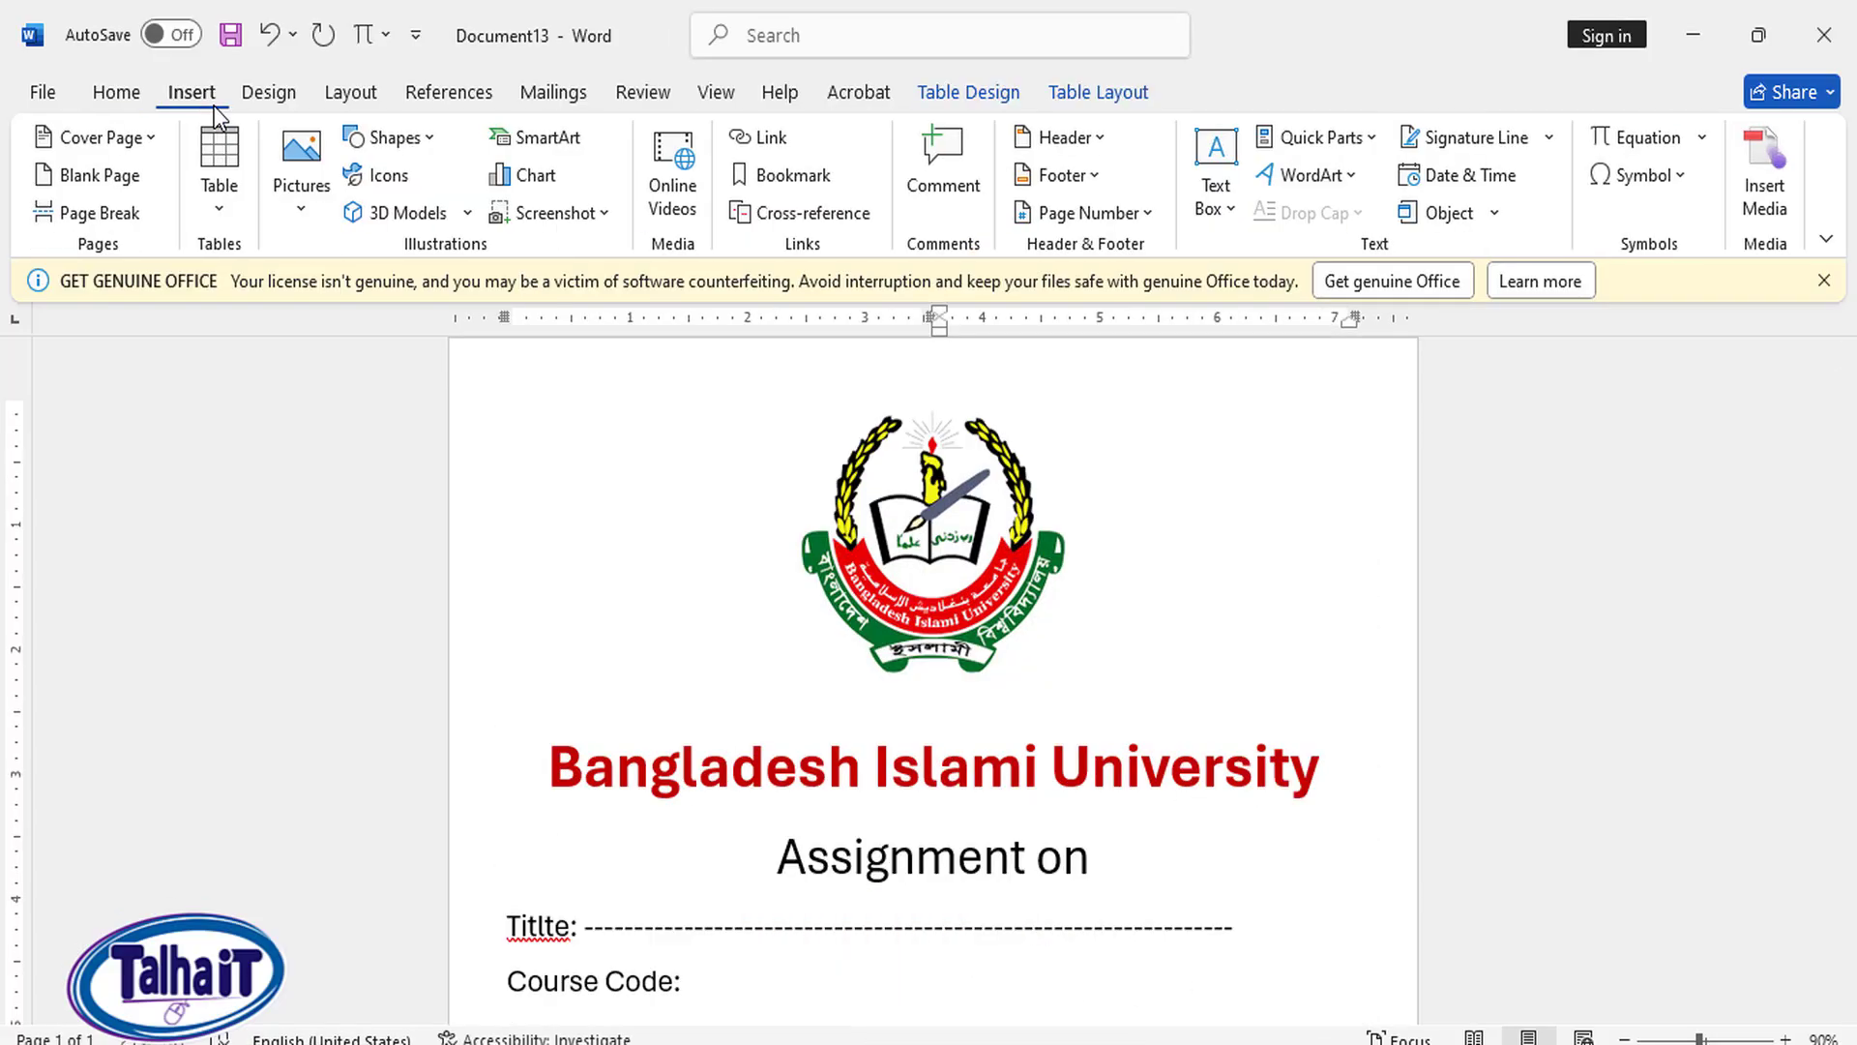
click(290, 104)
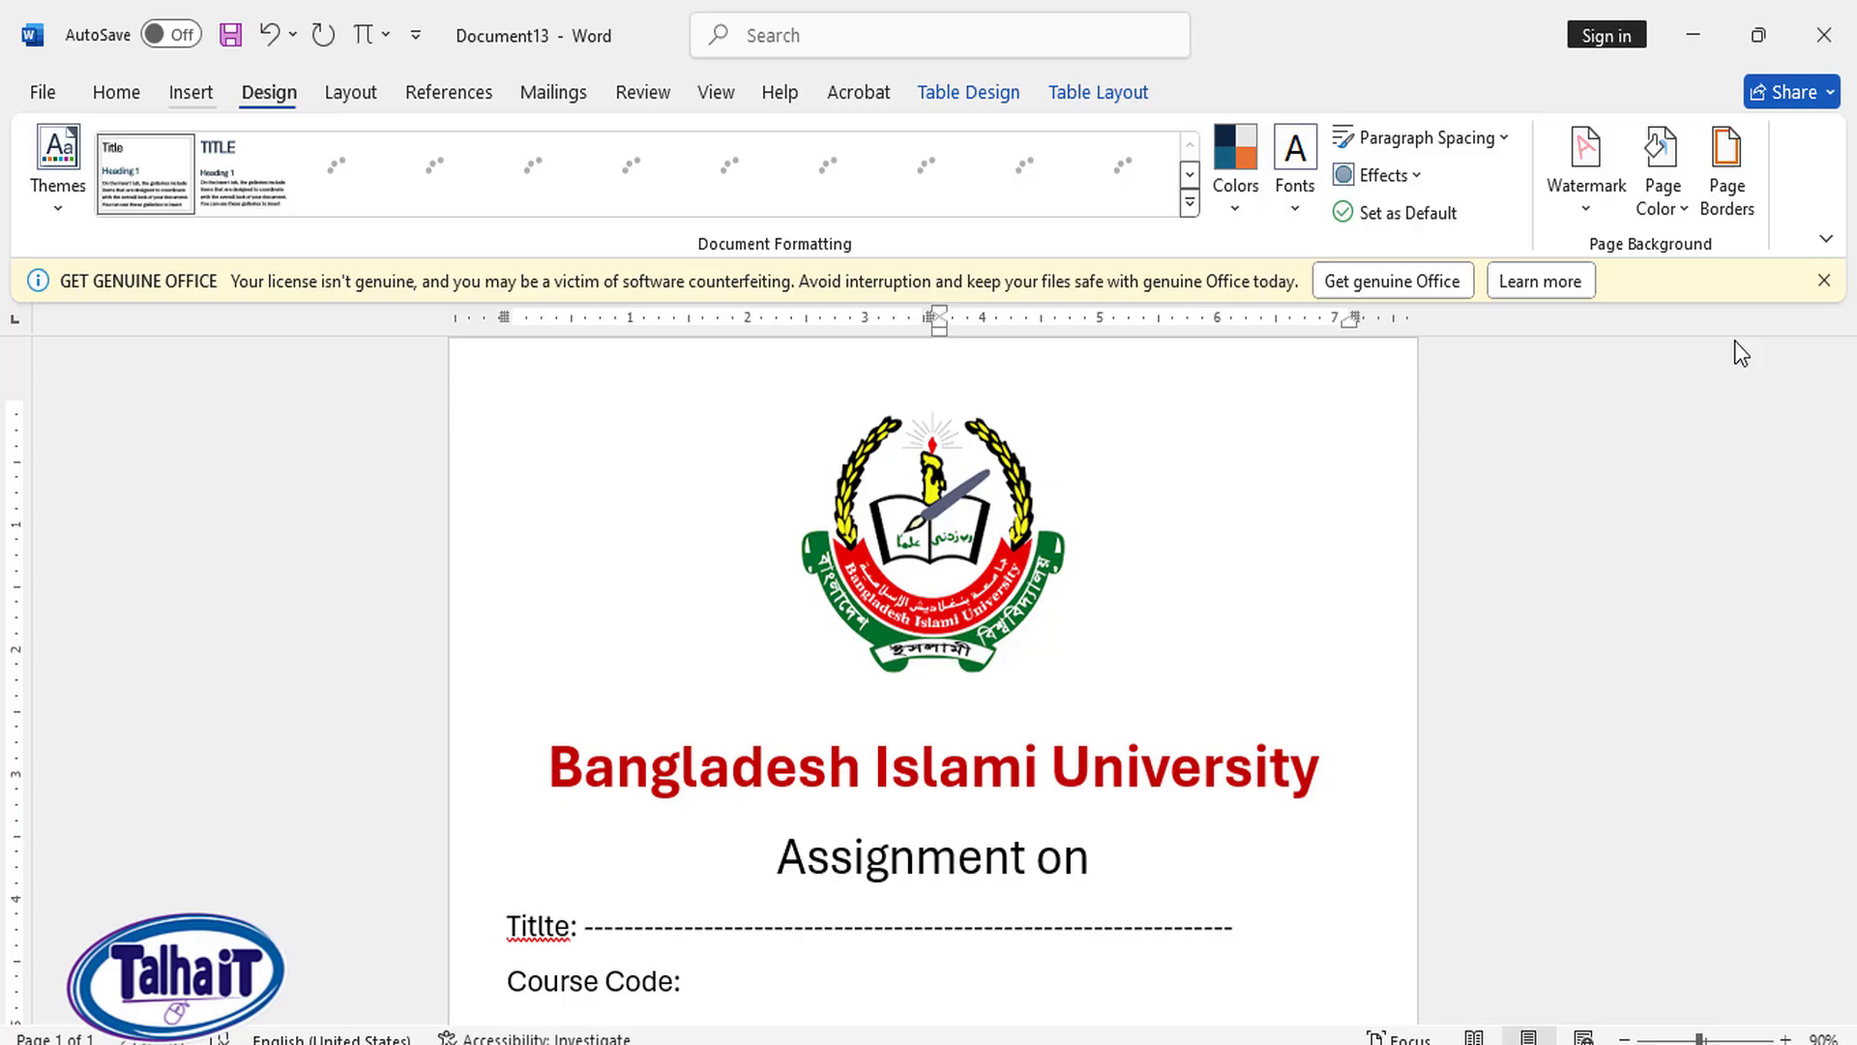
click(1727, 199)
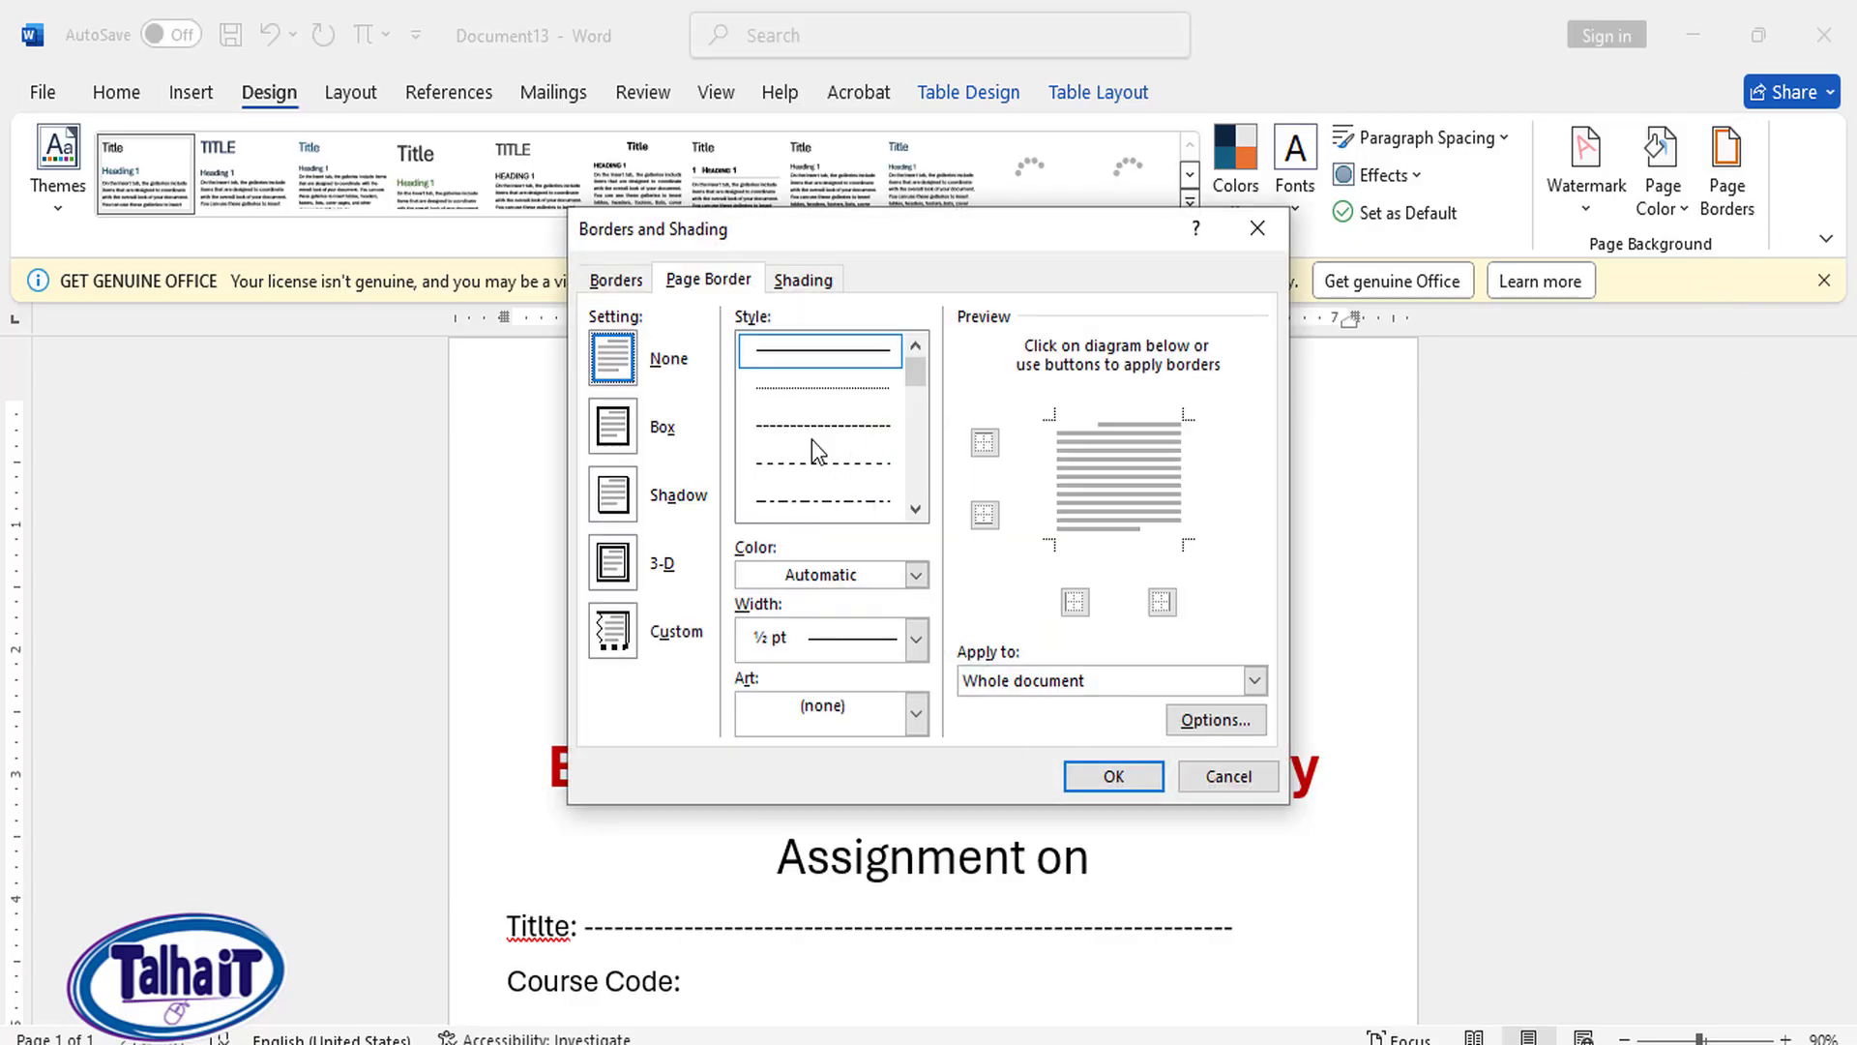
click(616, 431)
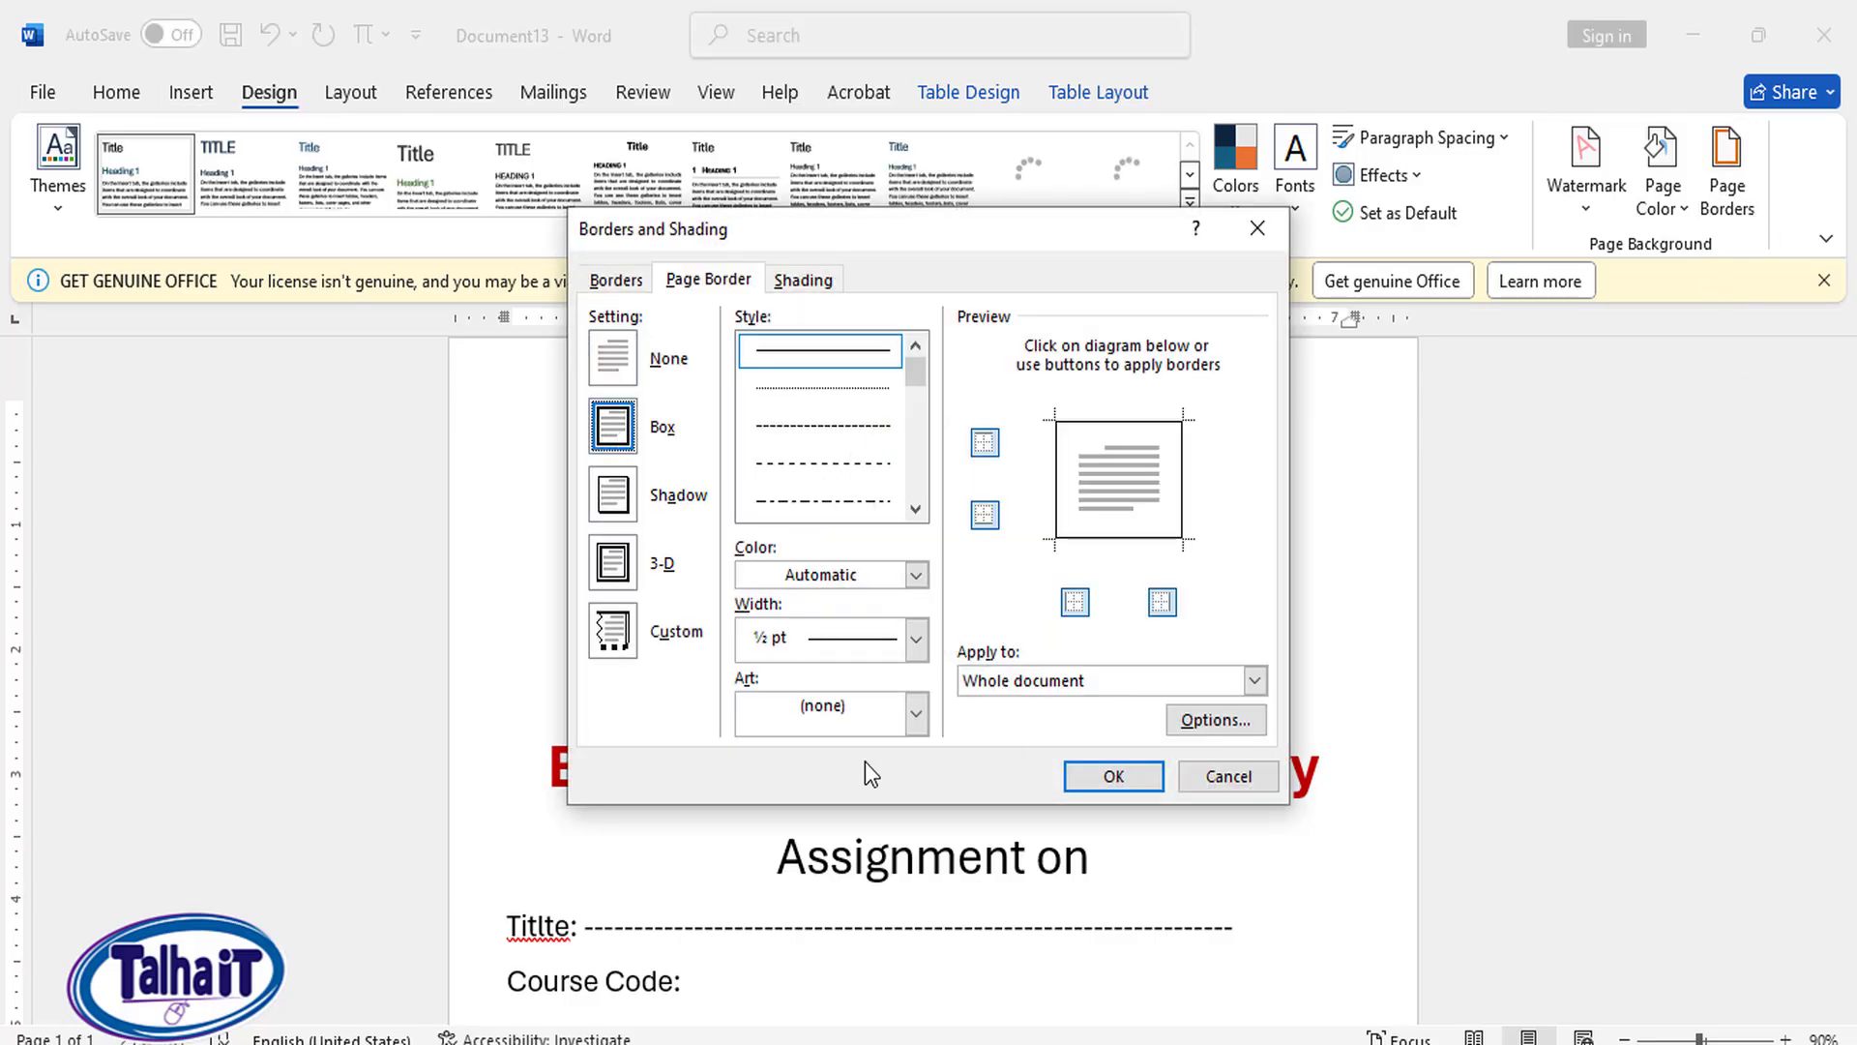
click(855, 718)
scroll(843, 818, down, 5)
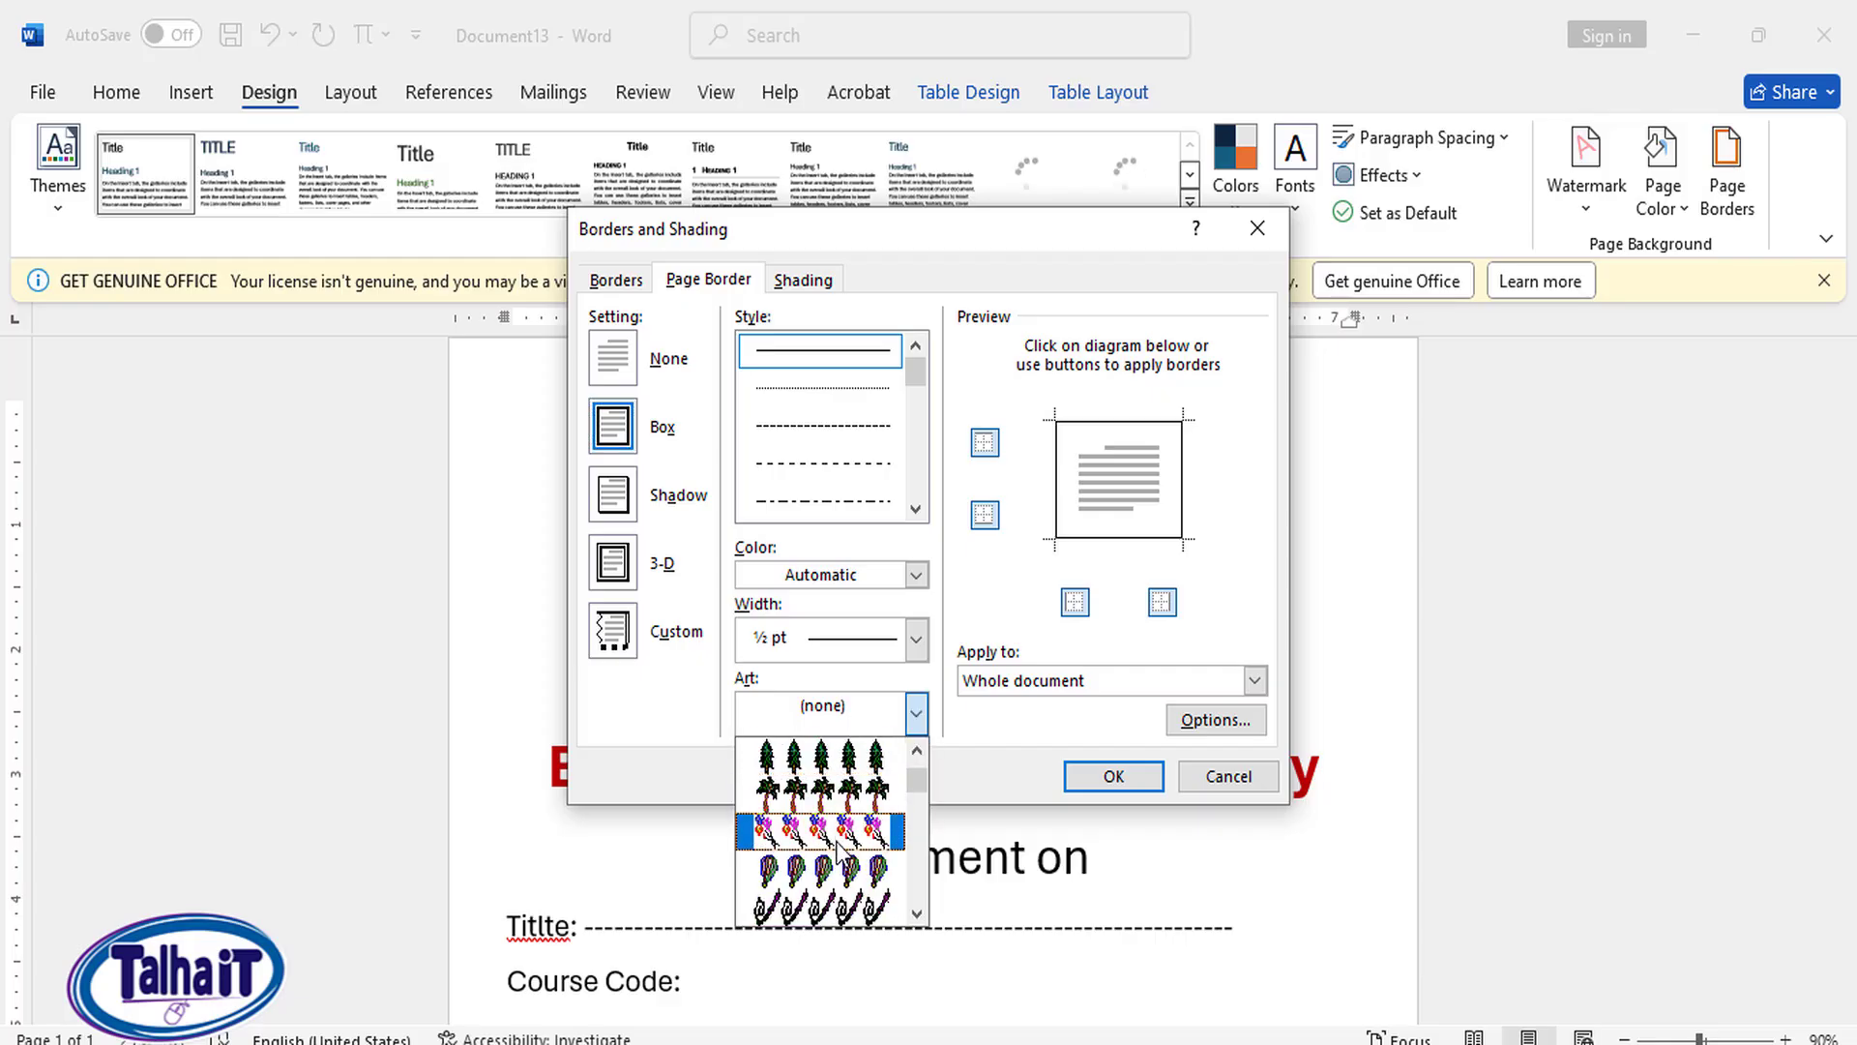
scroll(848, 823, down, 10)
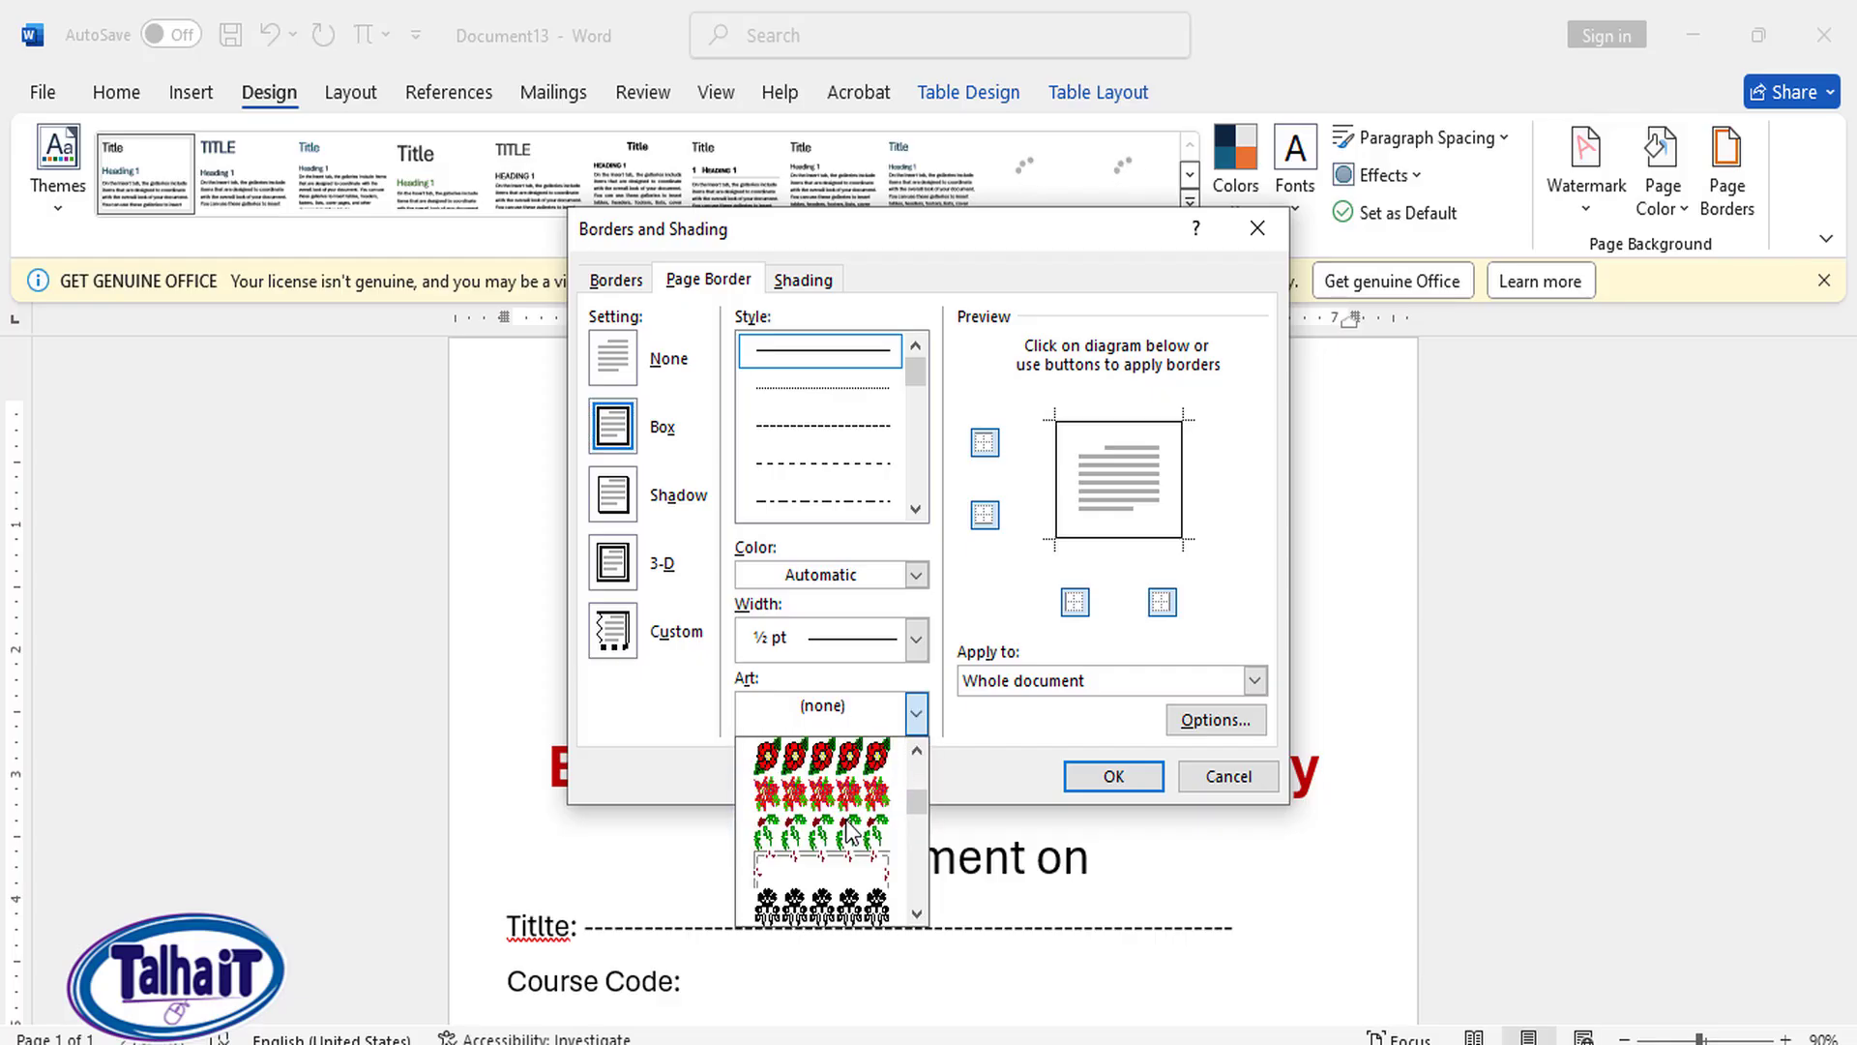
scroll(850, 830, up, 1)
scroll(845, 871, down, 1)
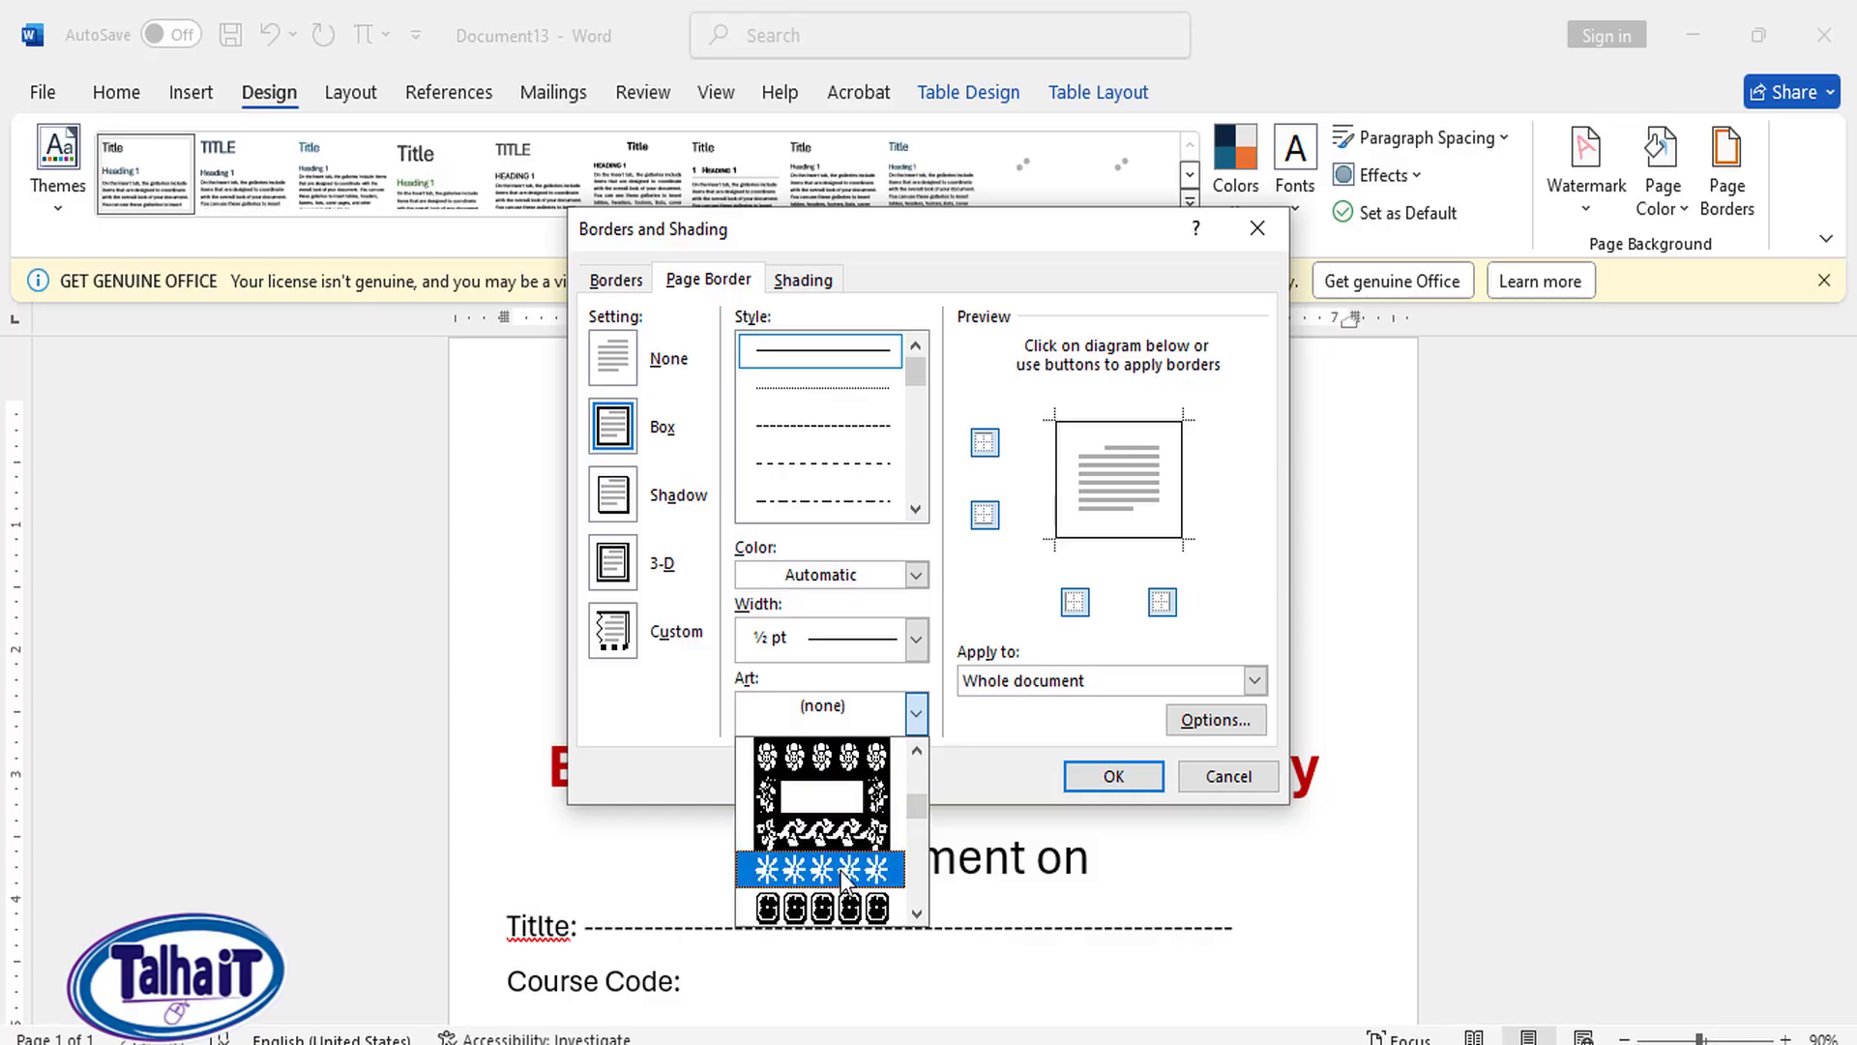
click(825, 871)
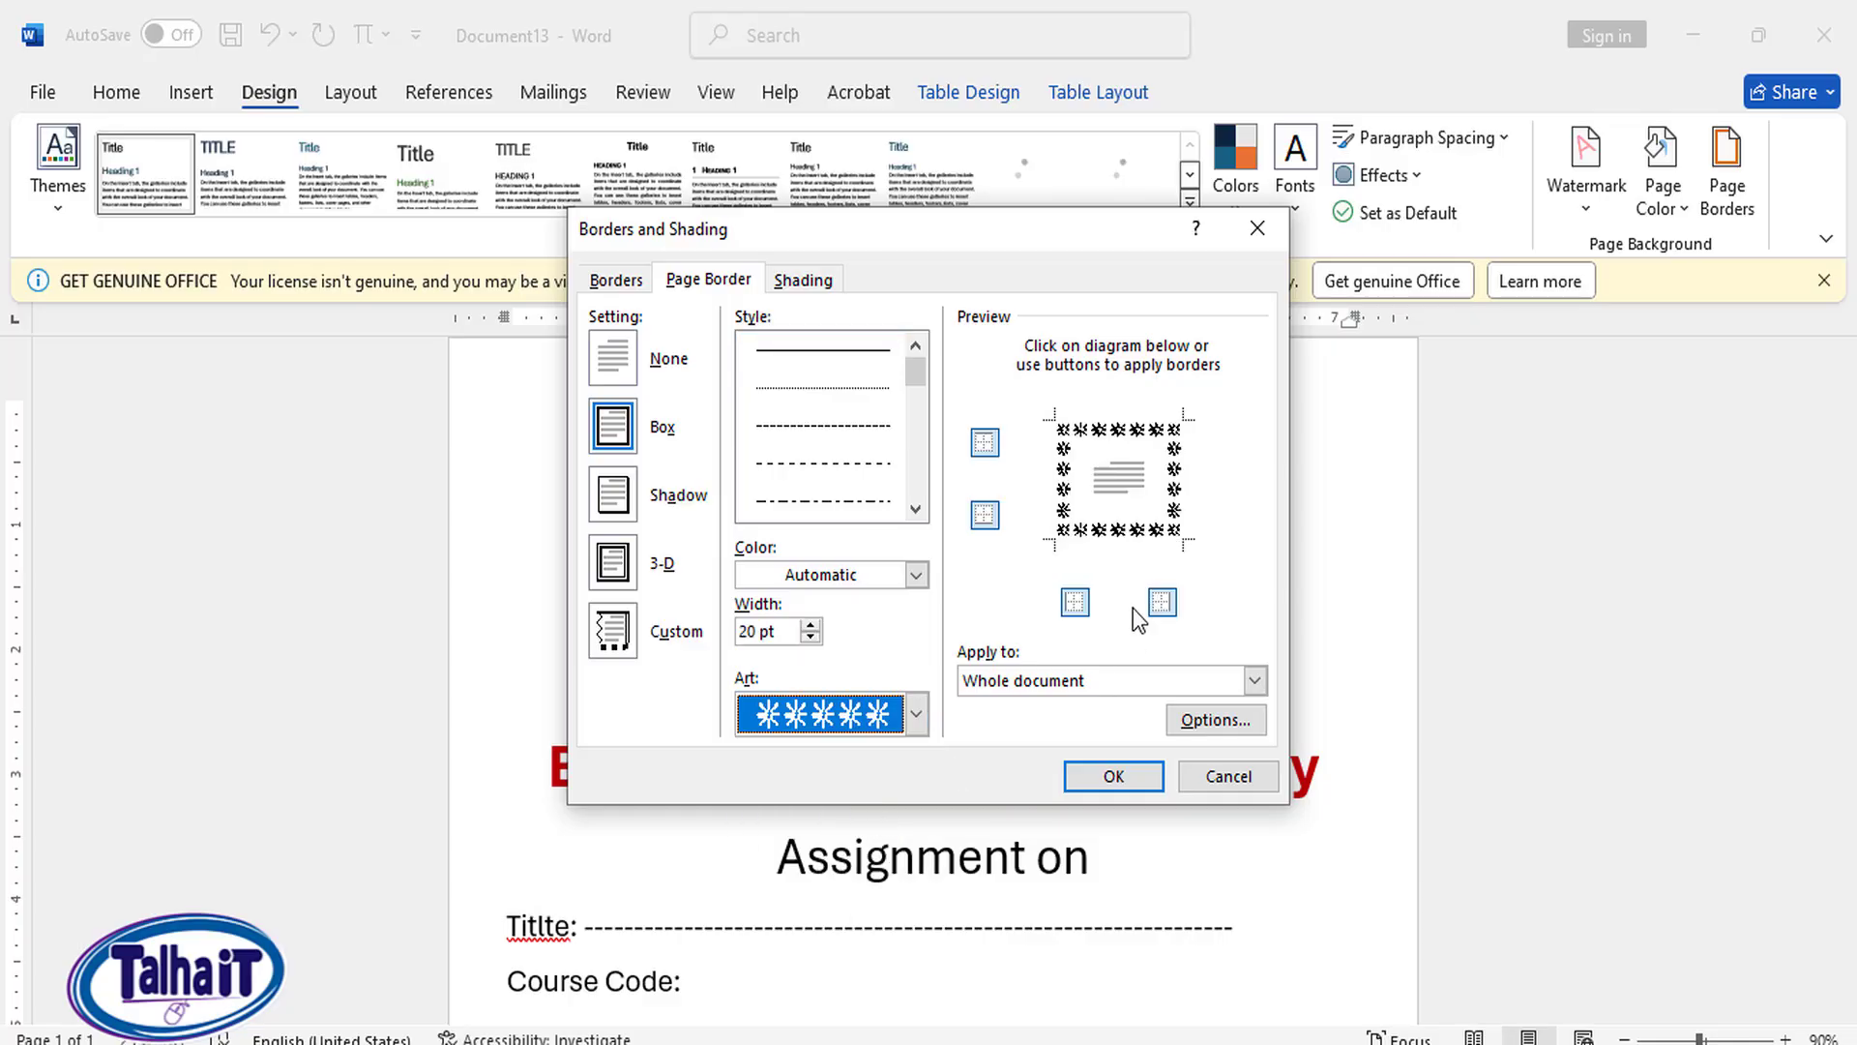
Step: Set the page border's width to 17 pt and apply the border to the whole document
click(810, 638)
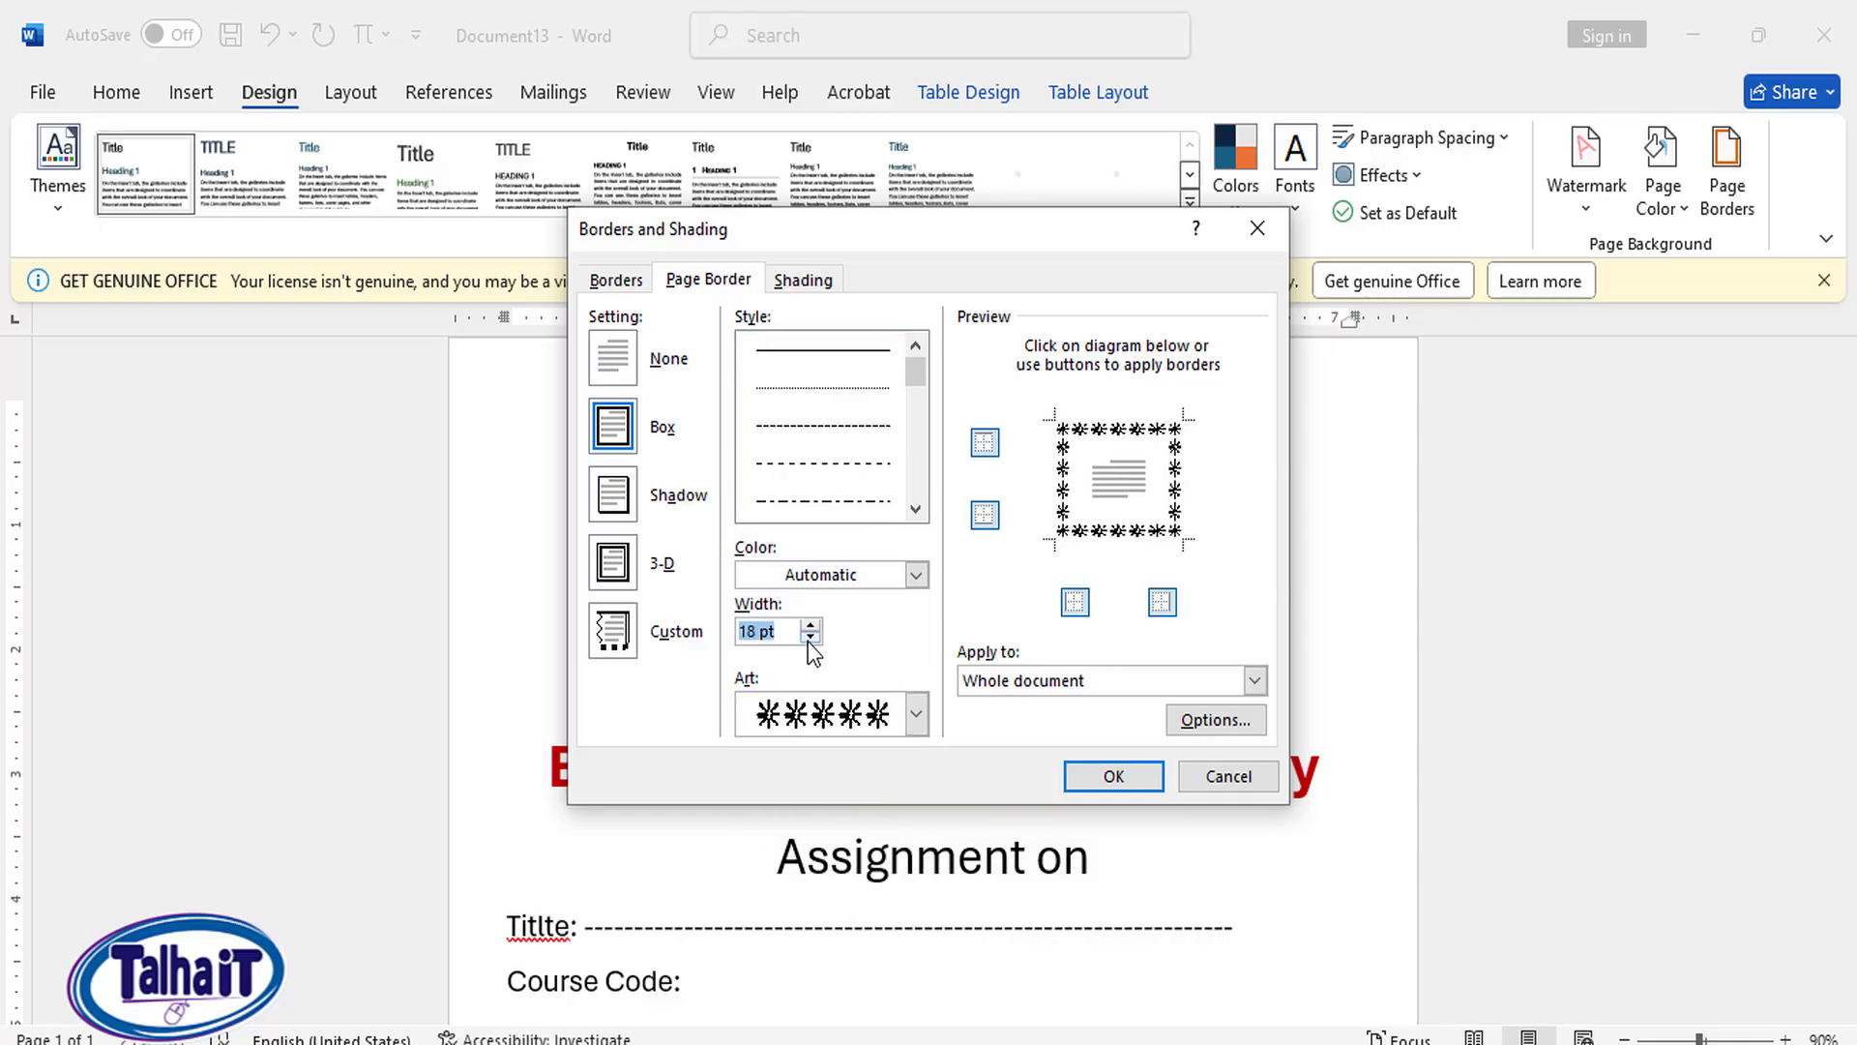
click(810, 638)
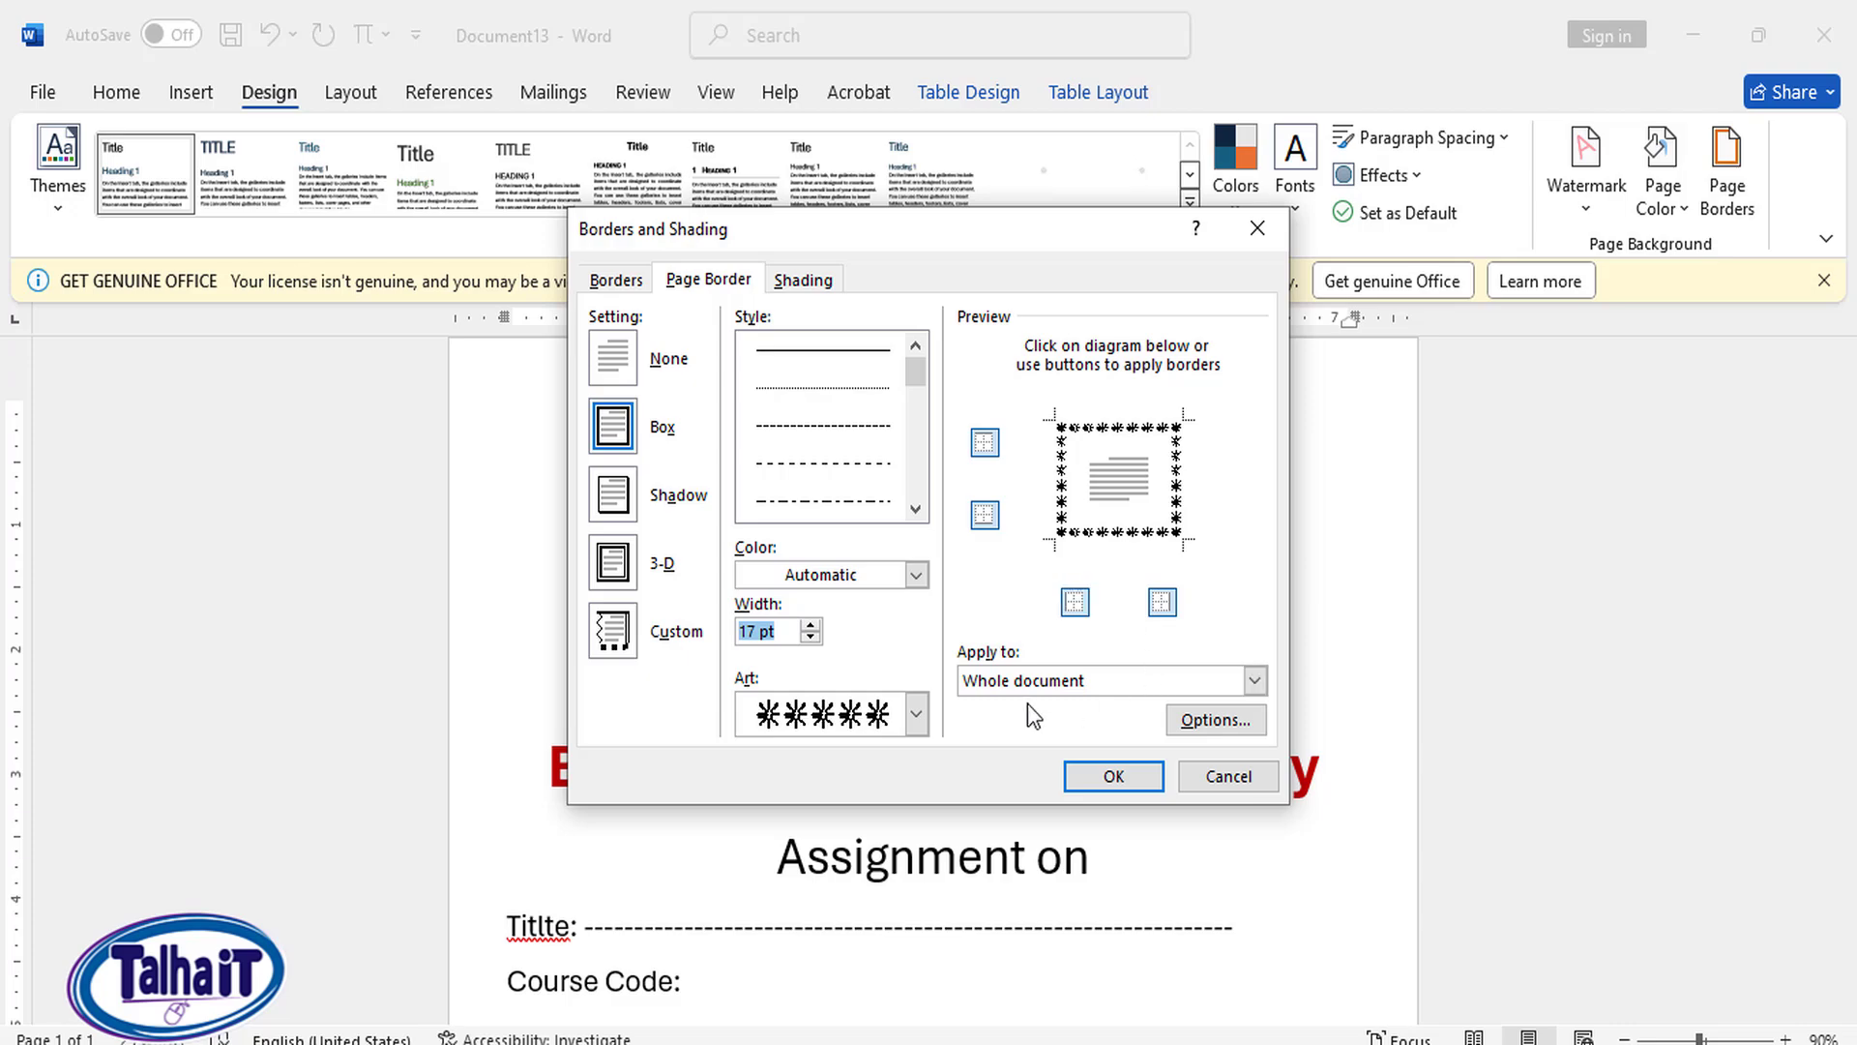
click(1114, 778)
Step: Increase the left page margin in the custom margin settings so the text clears the page border
scroll(1111, 717, down, 3)
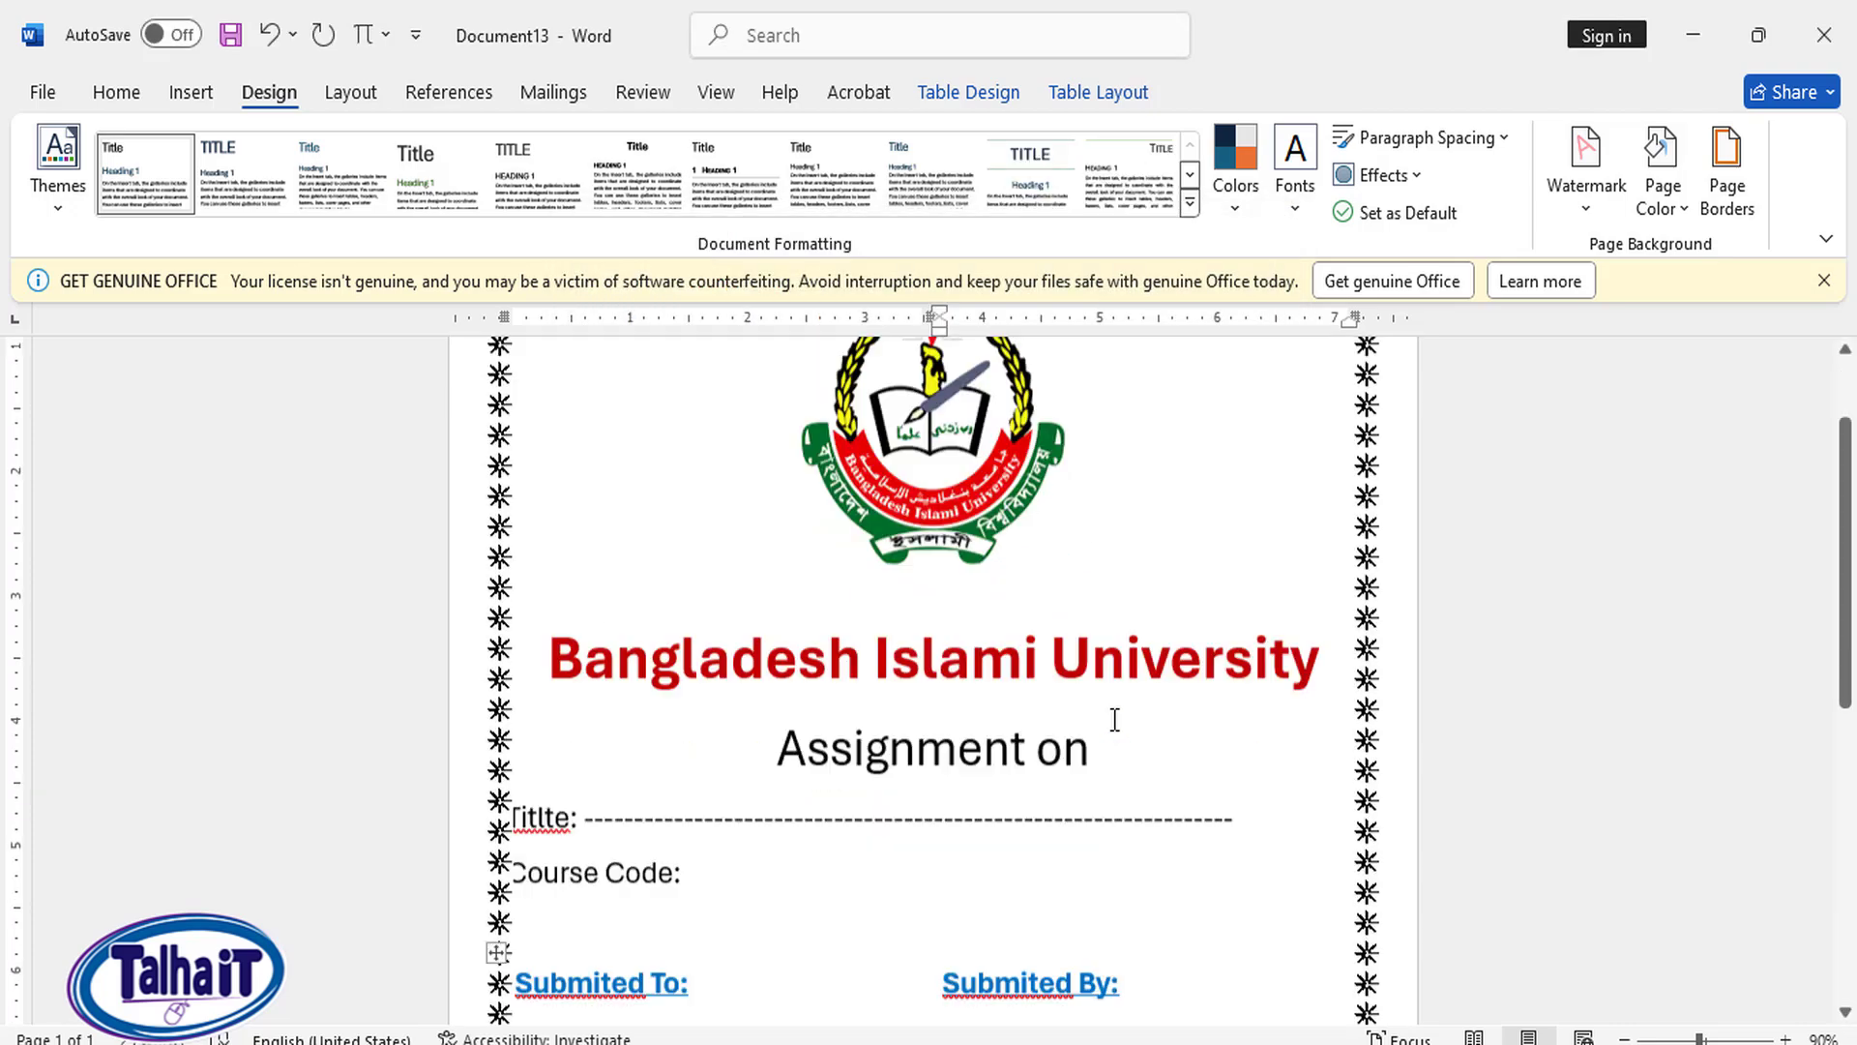
scroll(1203, 829, down, 6)
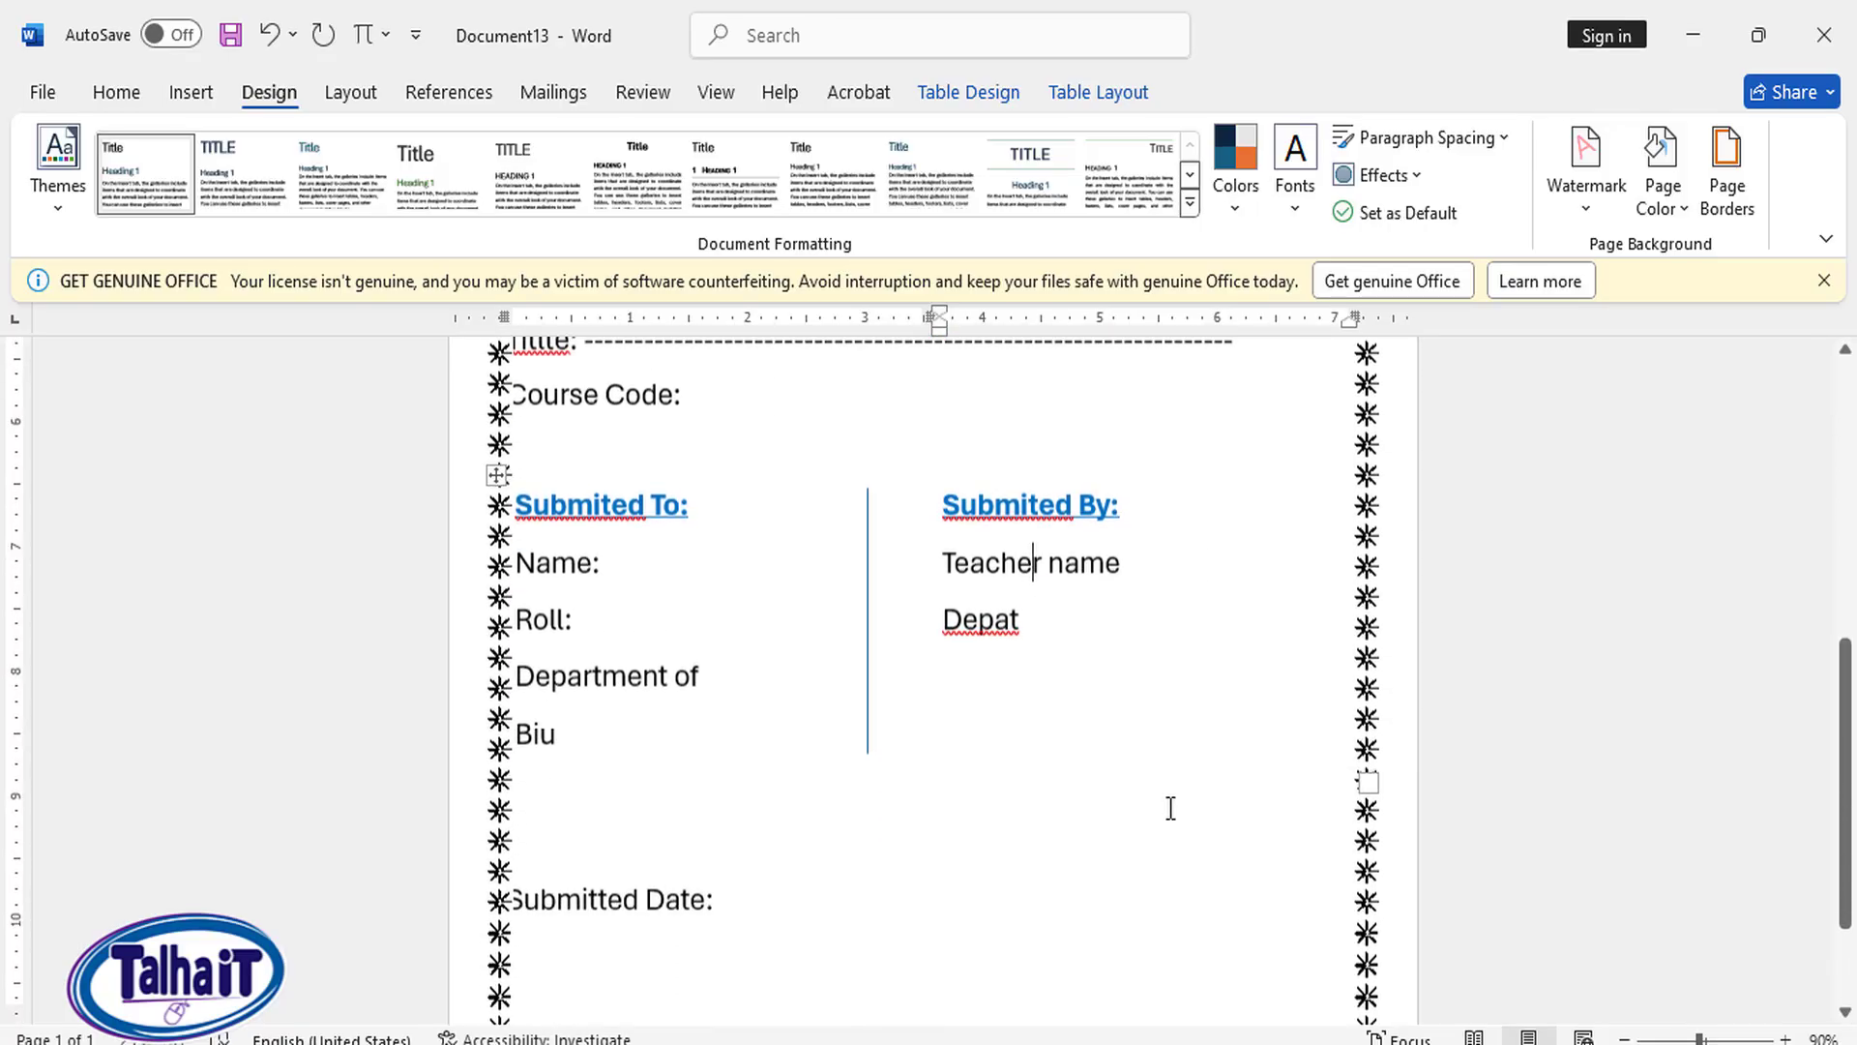
scroll(1273, 808, up, 5)
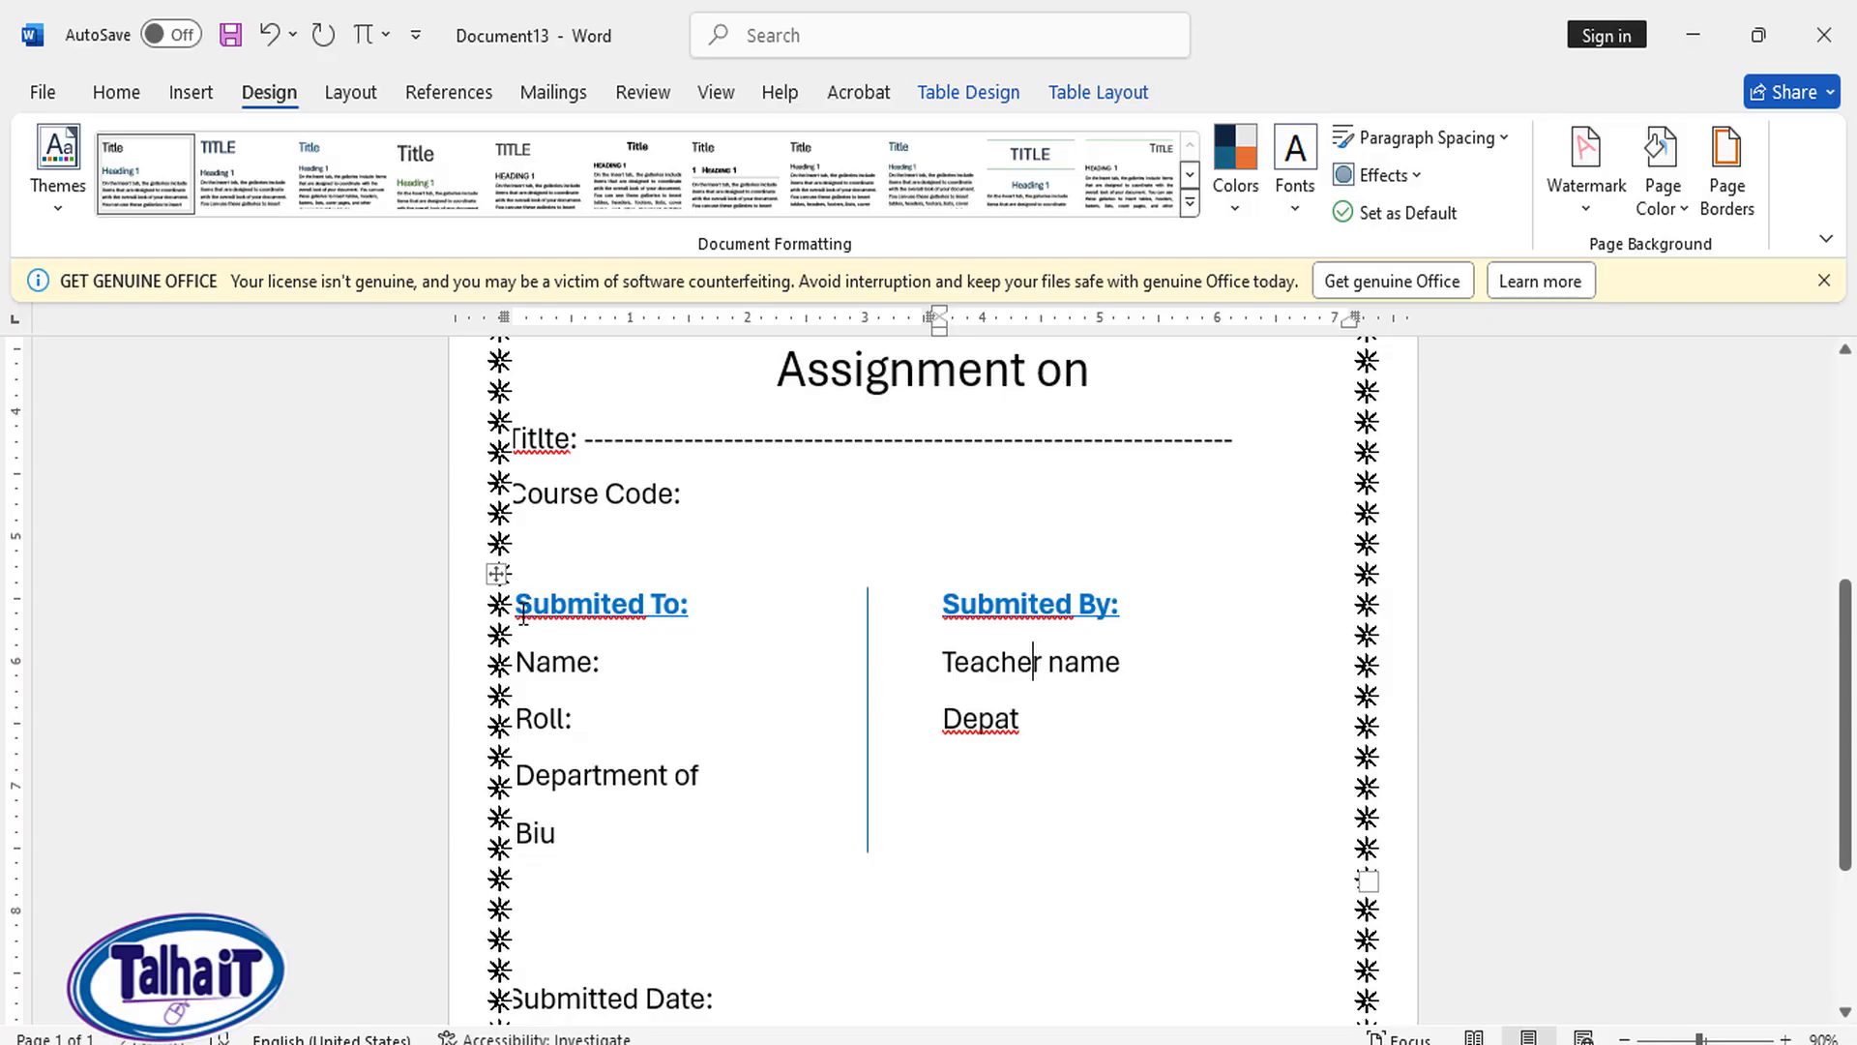
scroll(504, 624, up, 5)
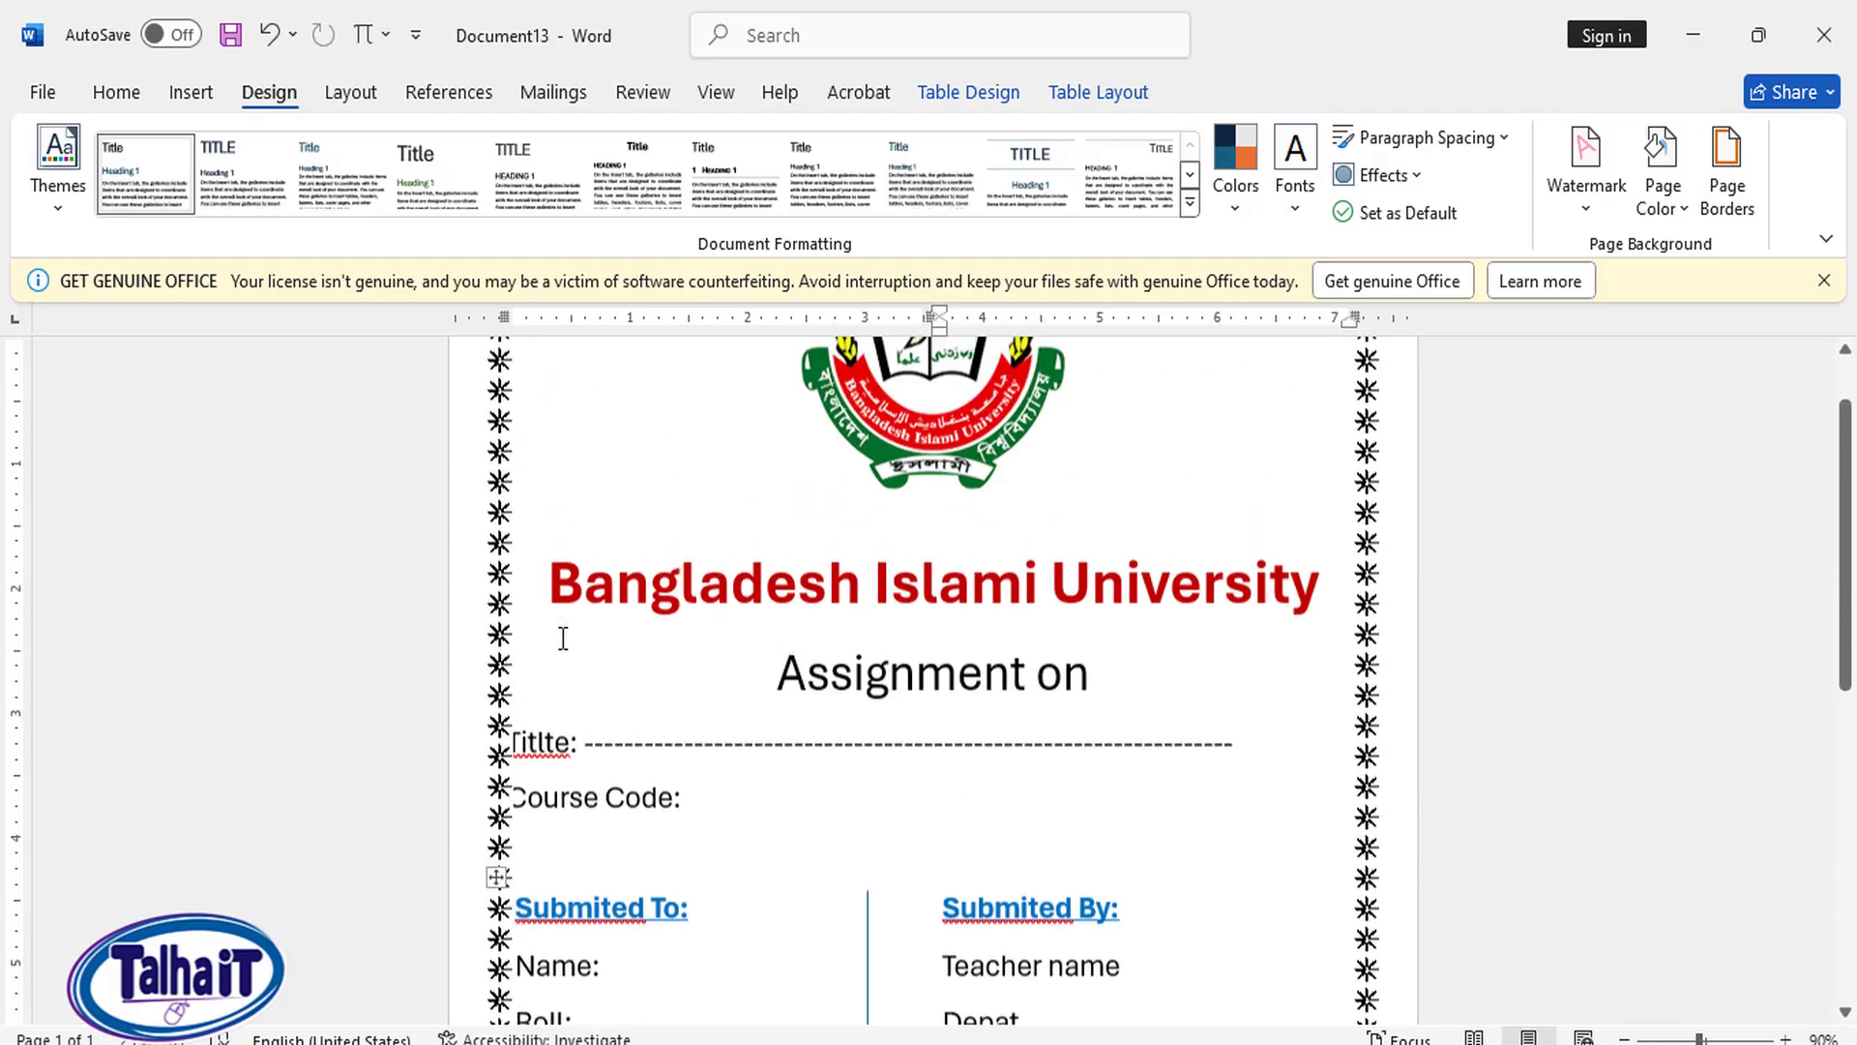
click(350, 94)
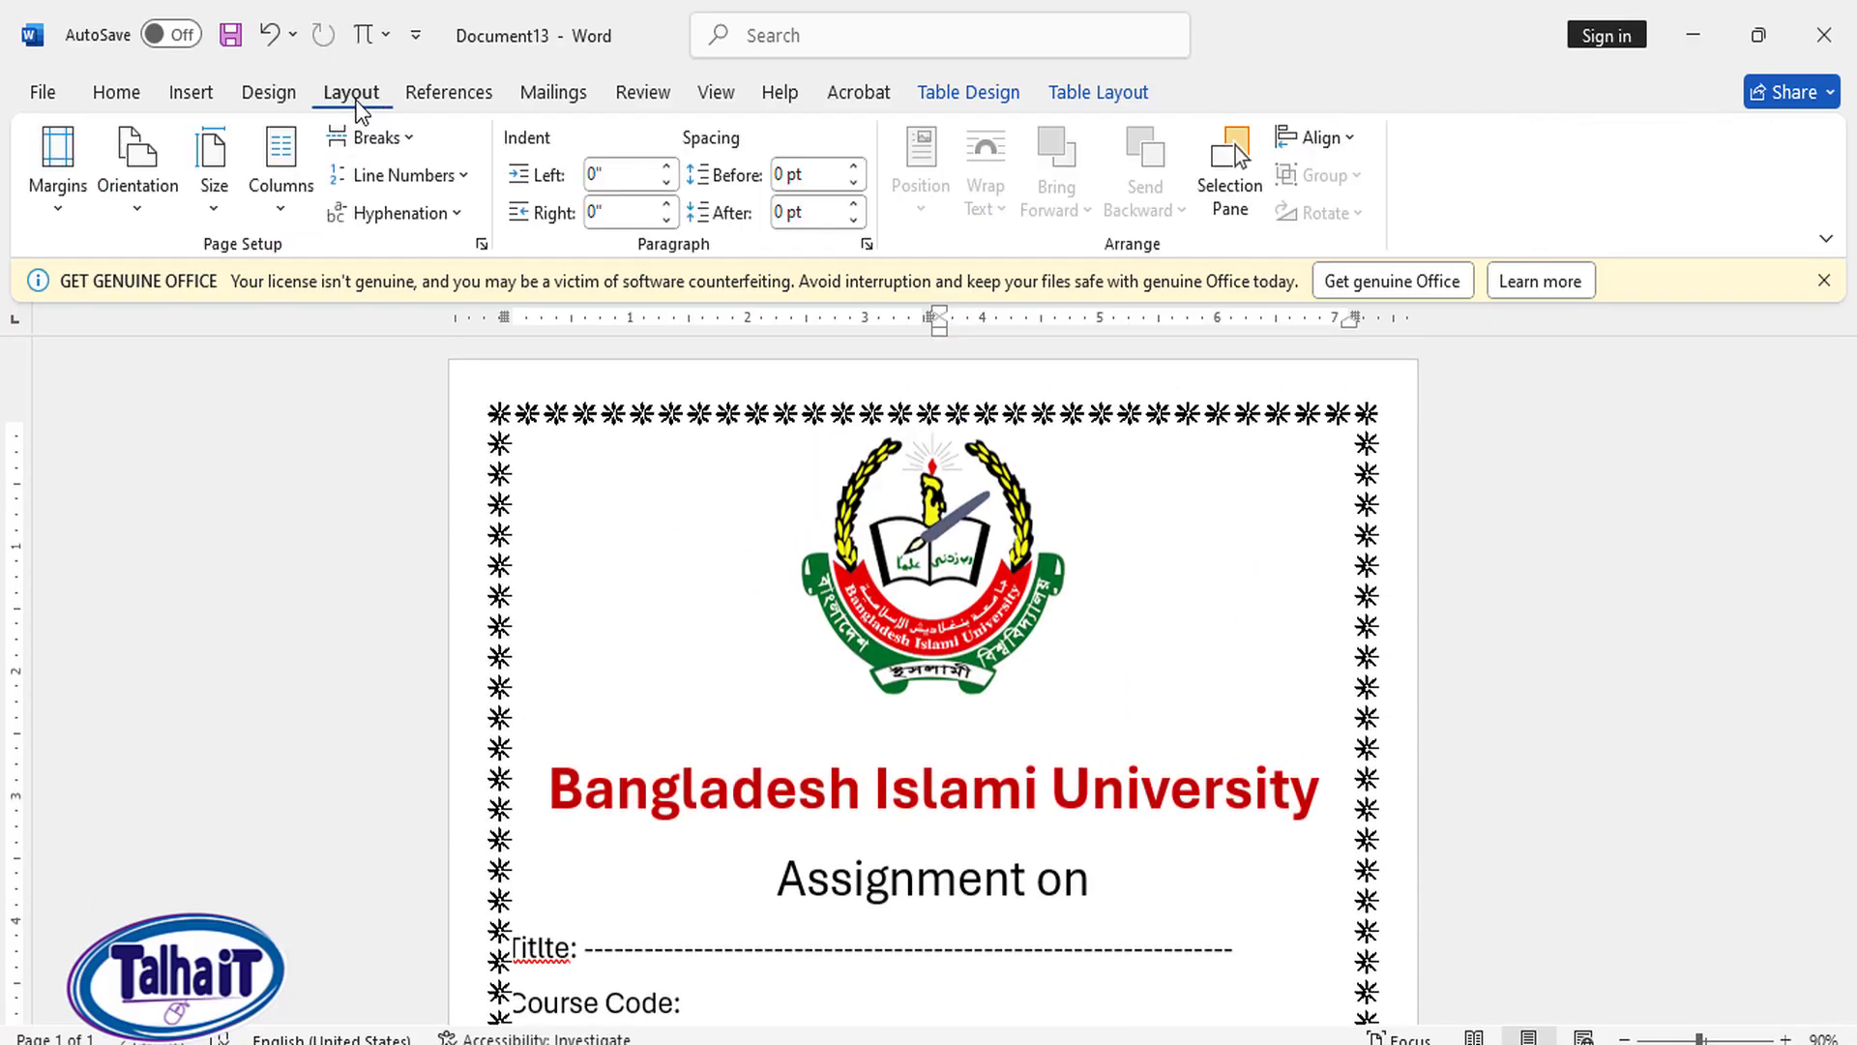
click(59, 164)
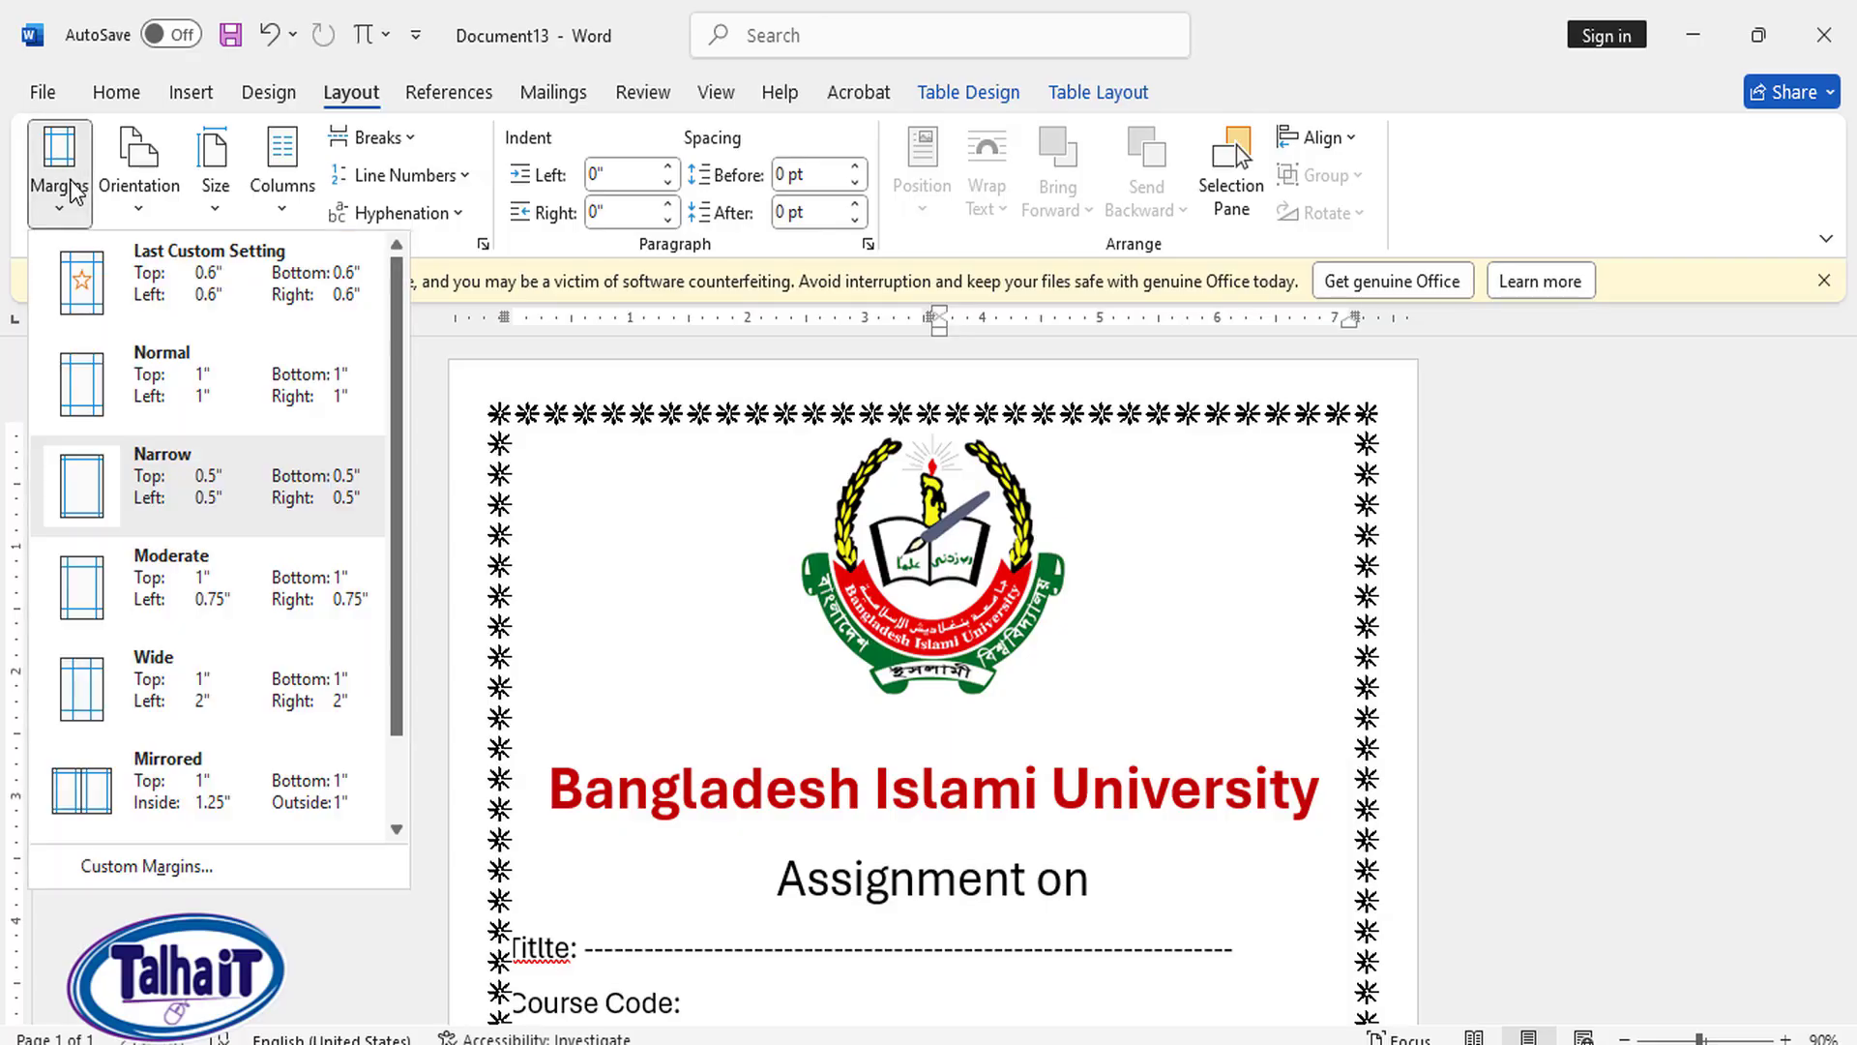
click(155, 862)
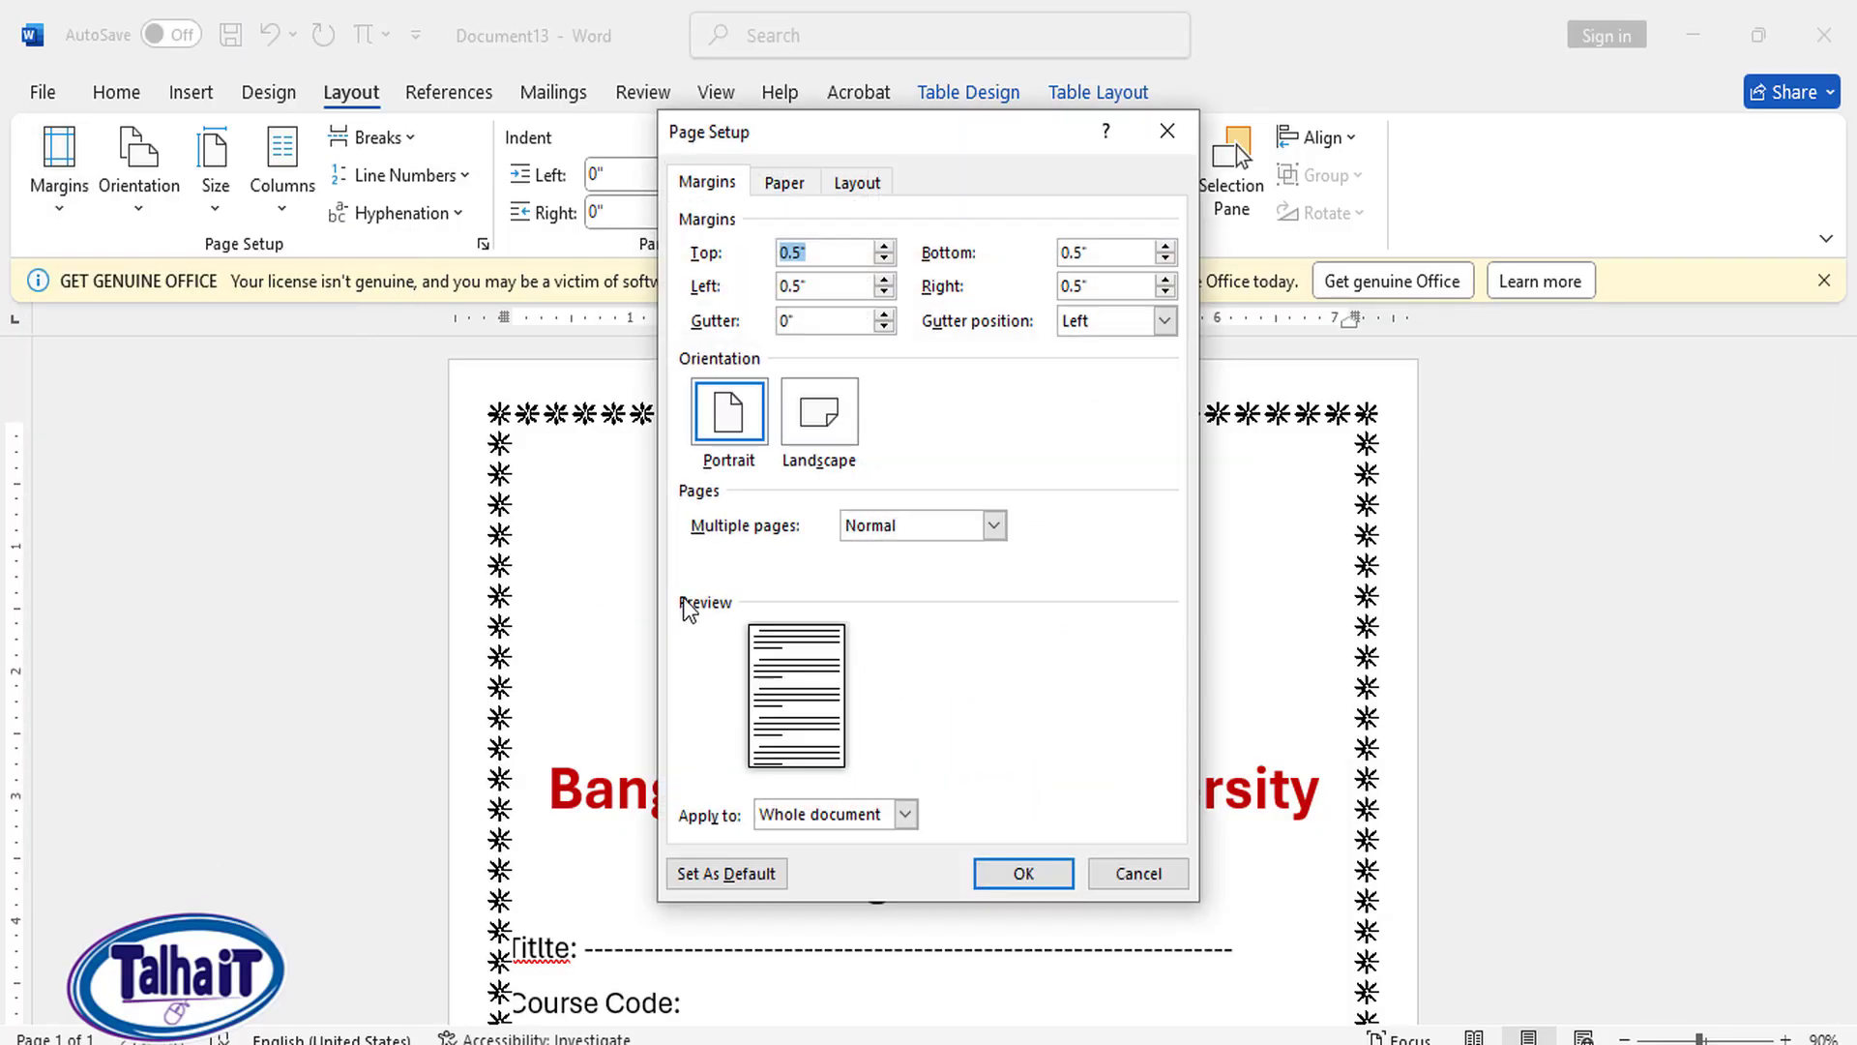
click(852, 287)
click(1023, 874)
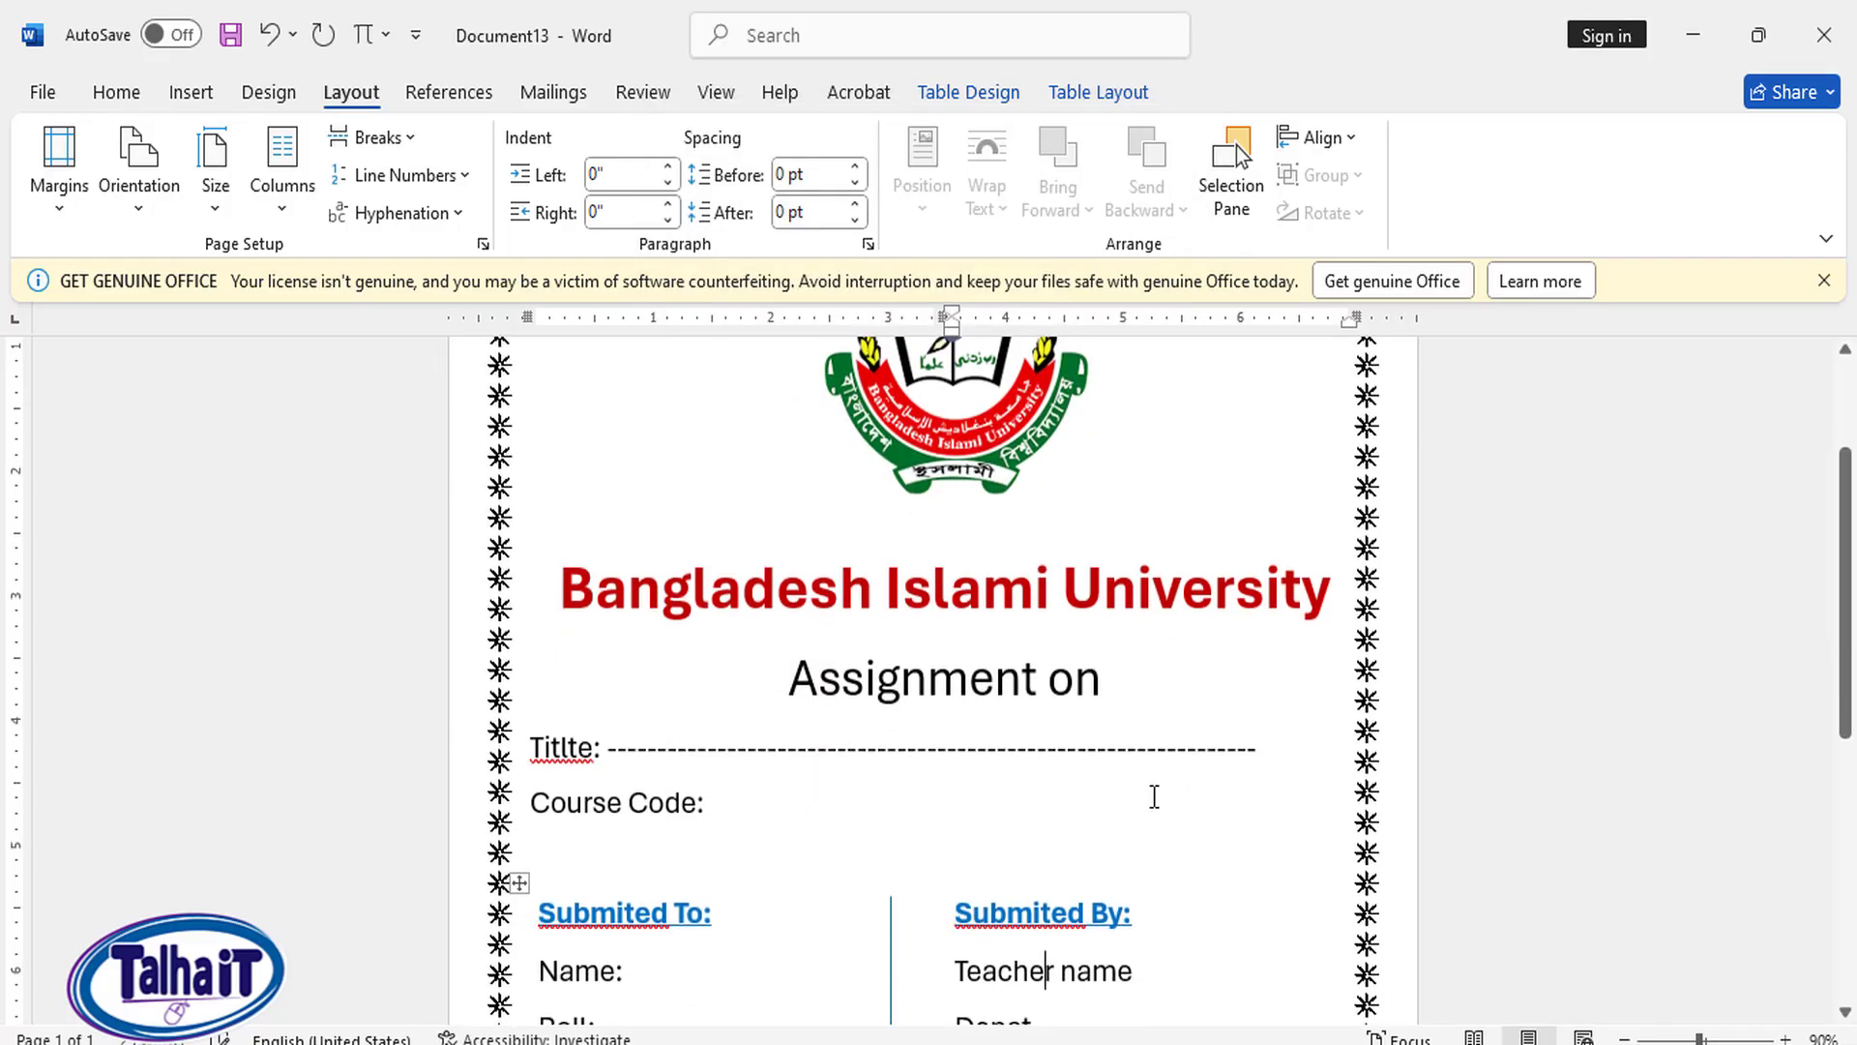
Step: Review the whole bordered cover page, checking the spacing between the text and the page border
scroll(577, 904, down, 6)
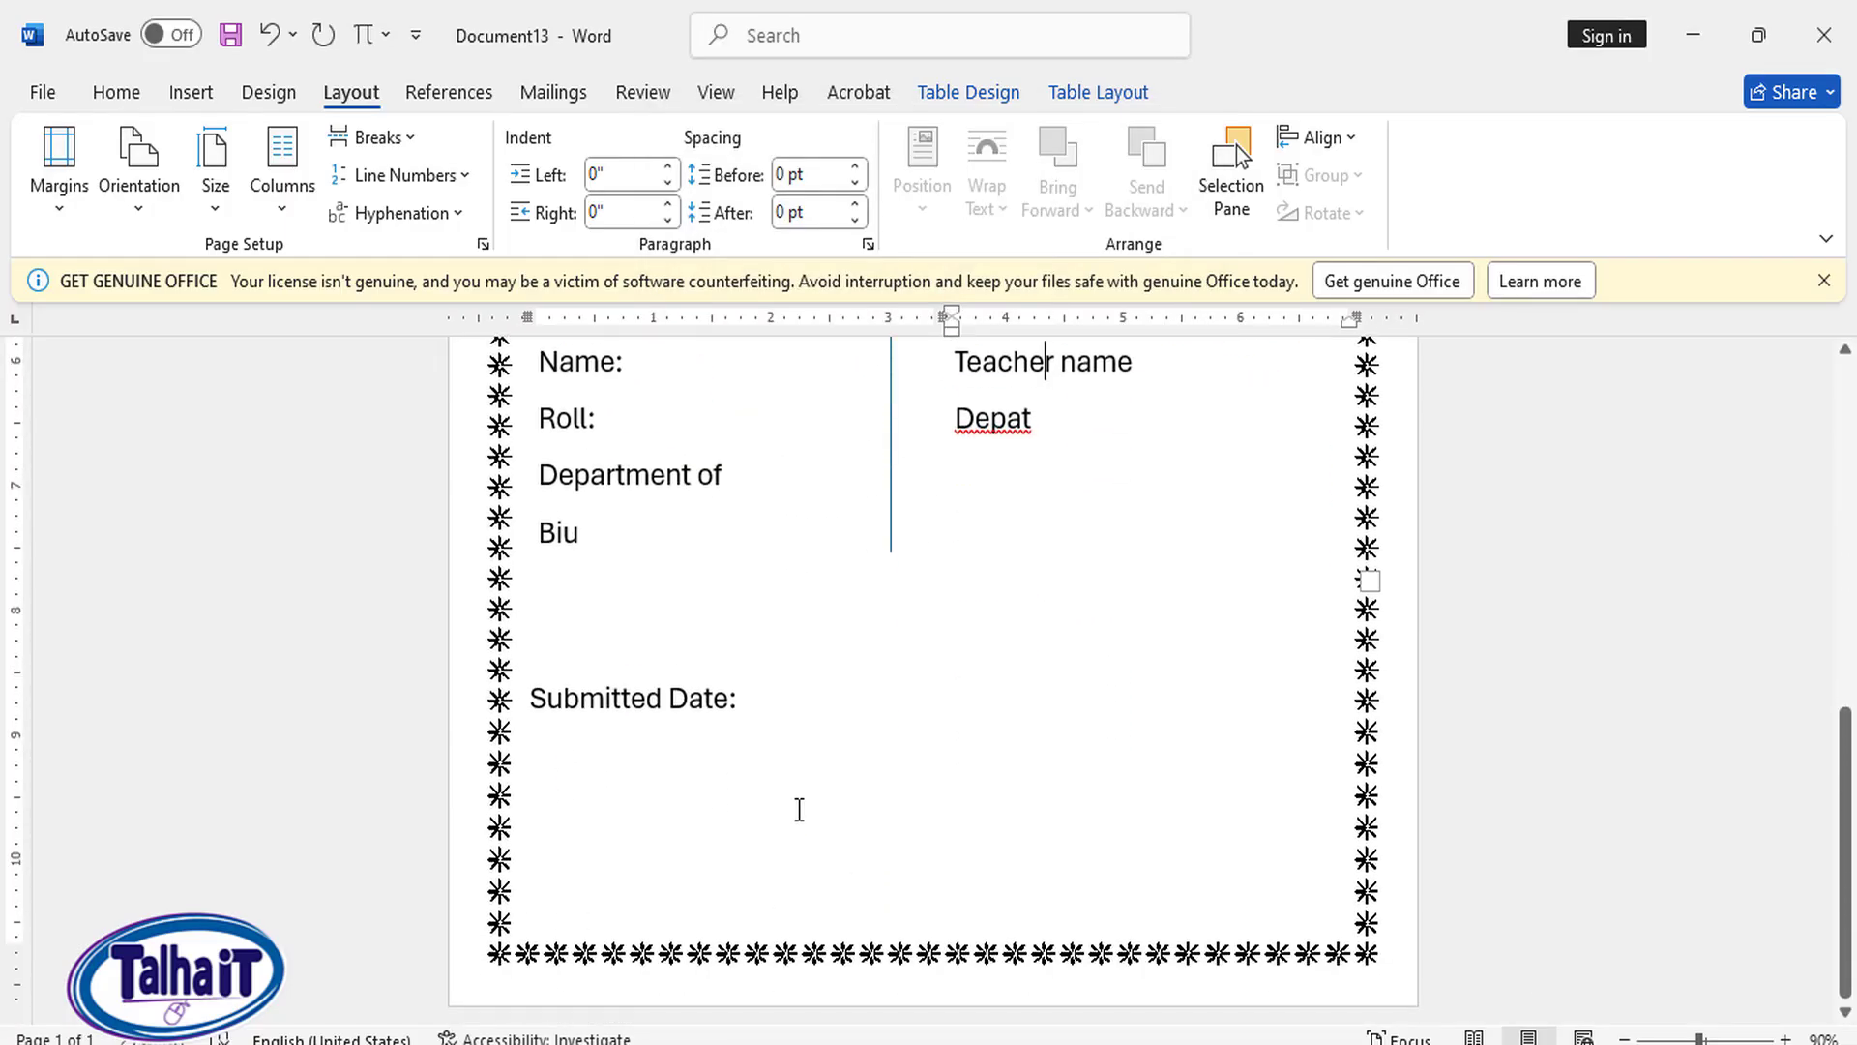
scroll(1058, 838, up, 9)
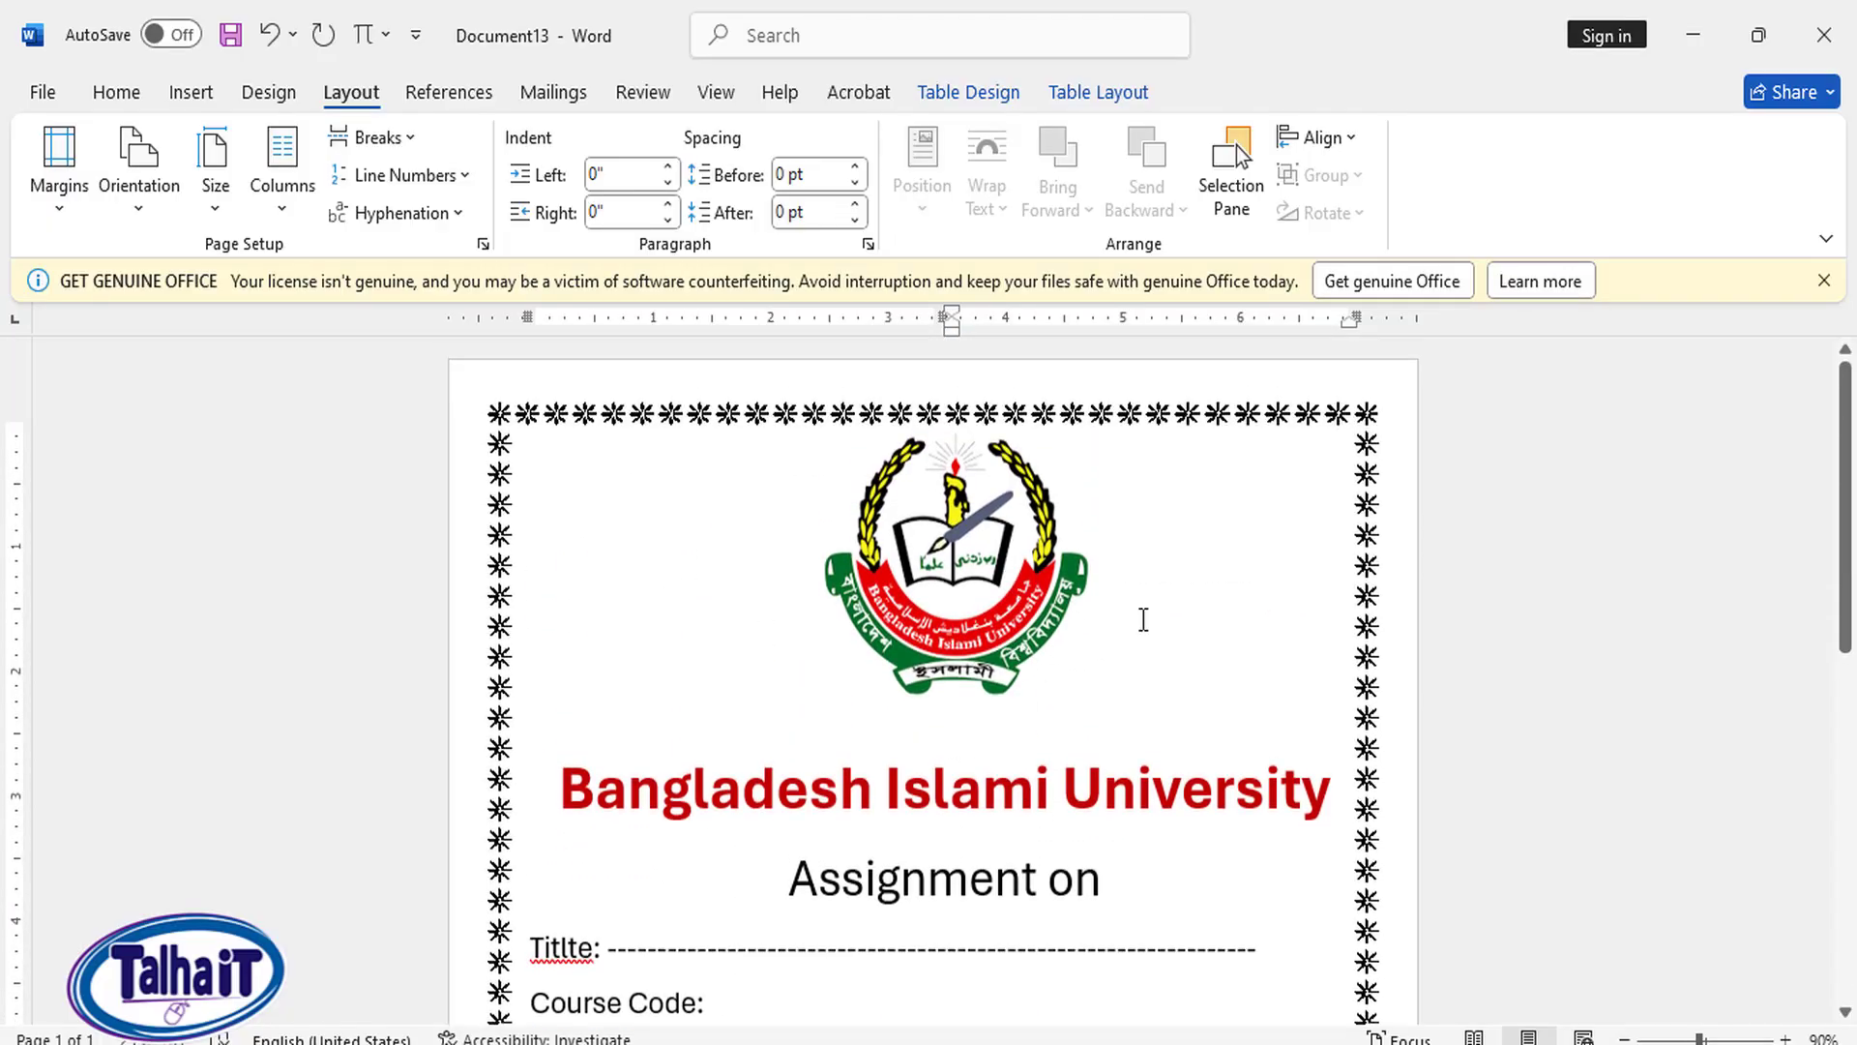
scroll(1123, 635, down, 3)
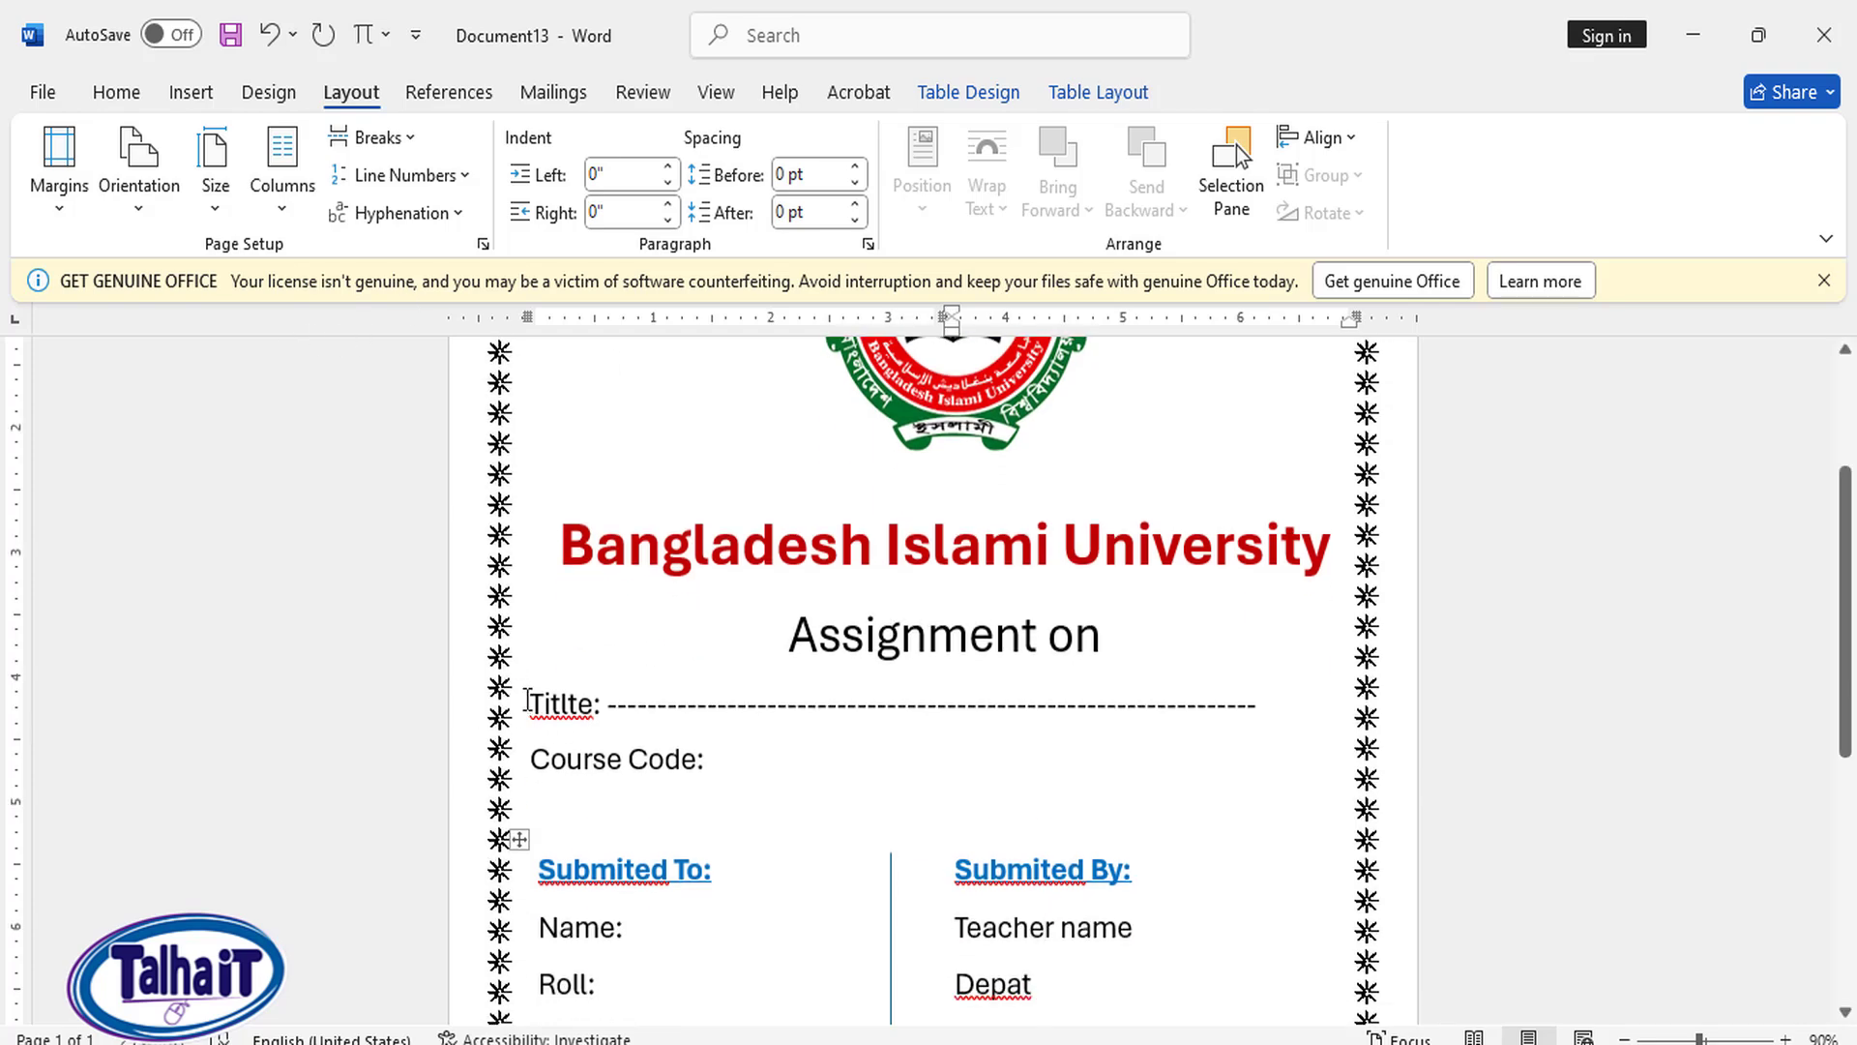
scroll(520, 779, up, 3)
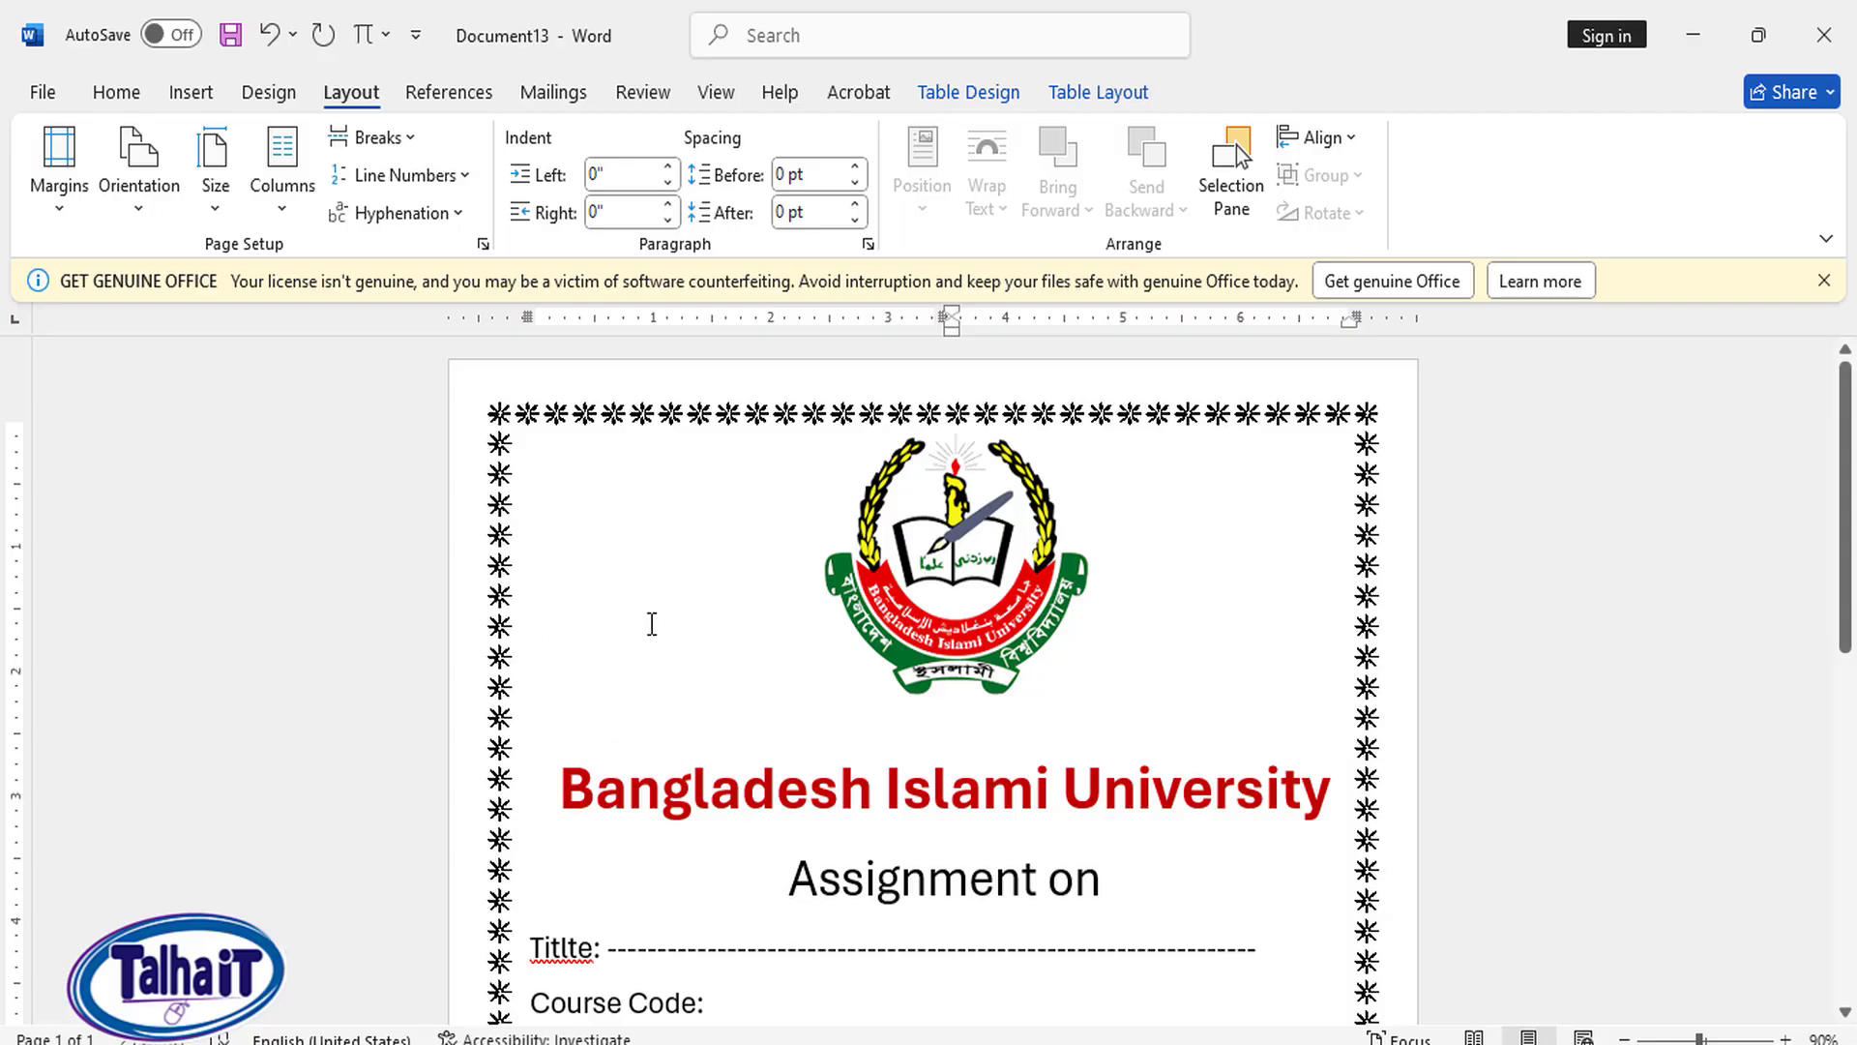
scroll(1065, 696, down, 10)
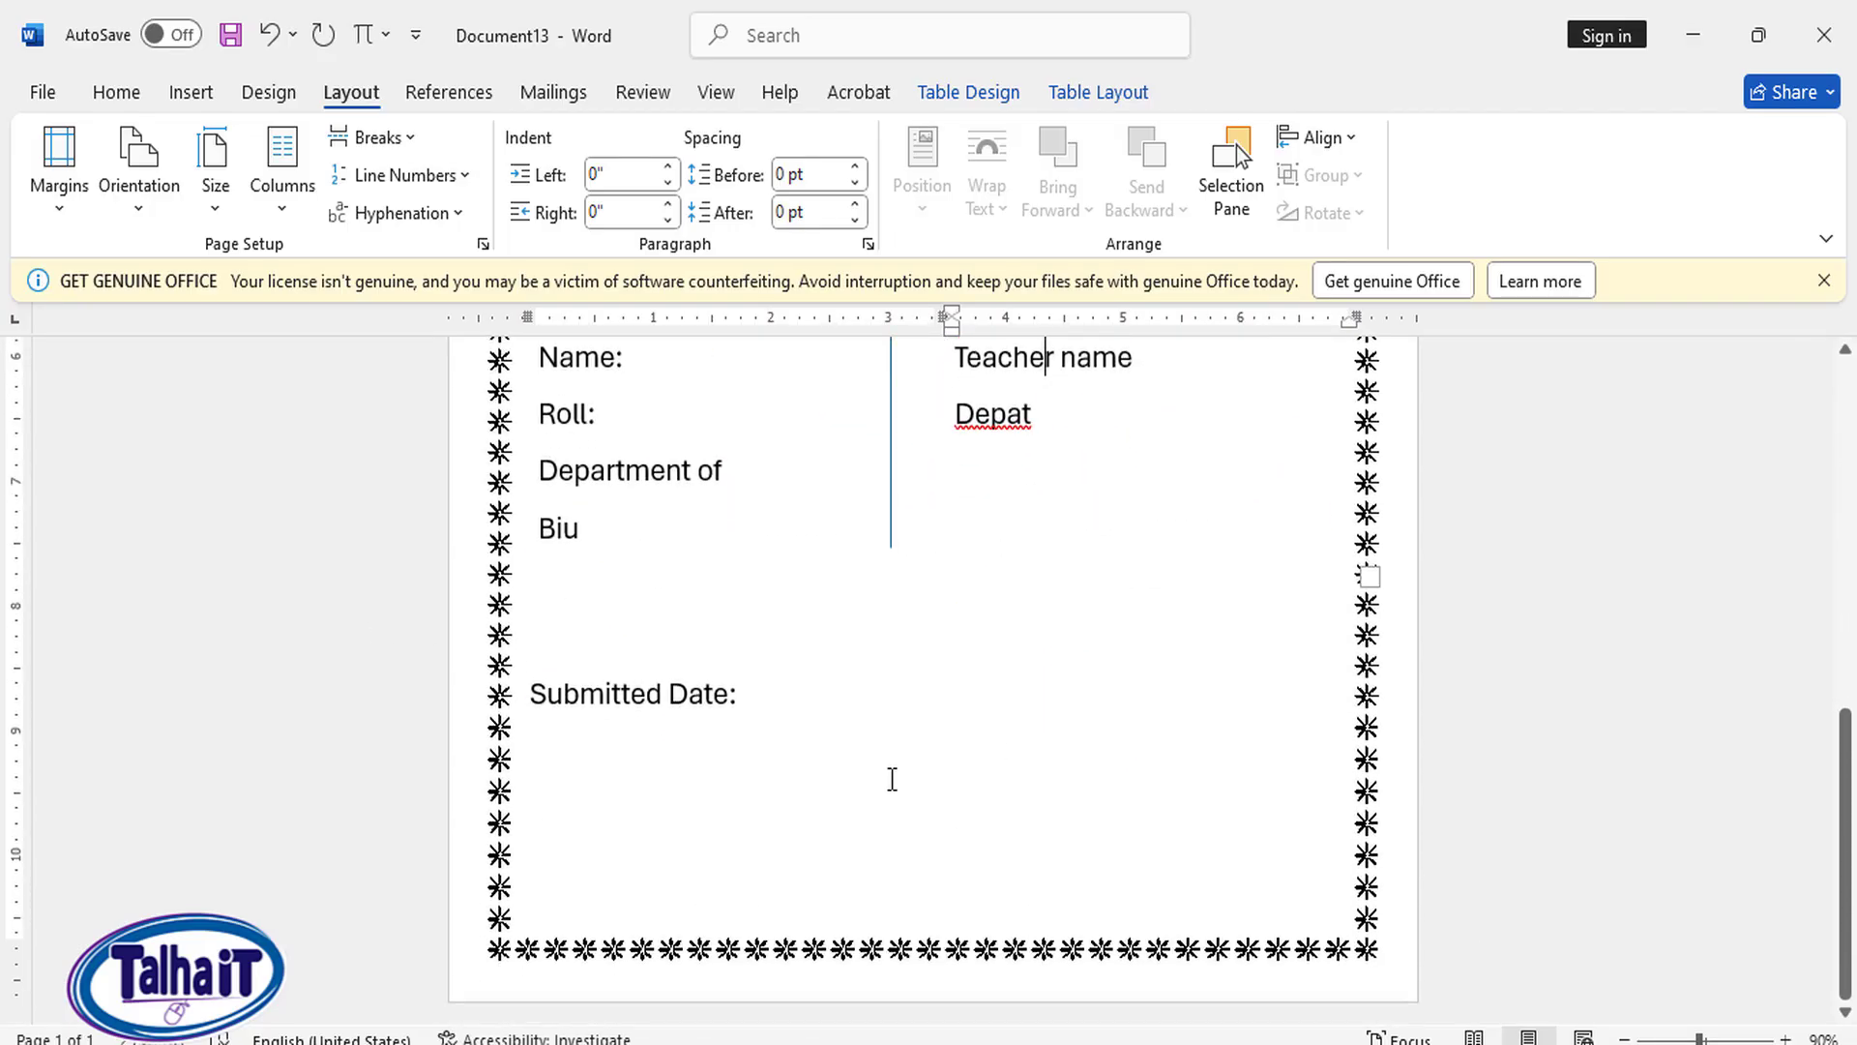
scroll(892, 779, up, 7)
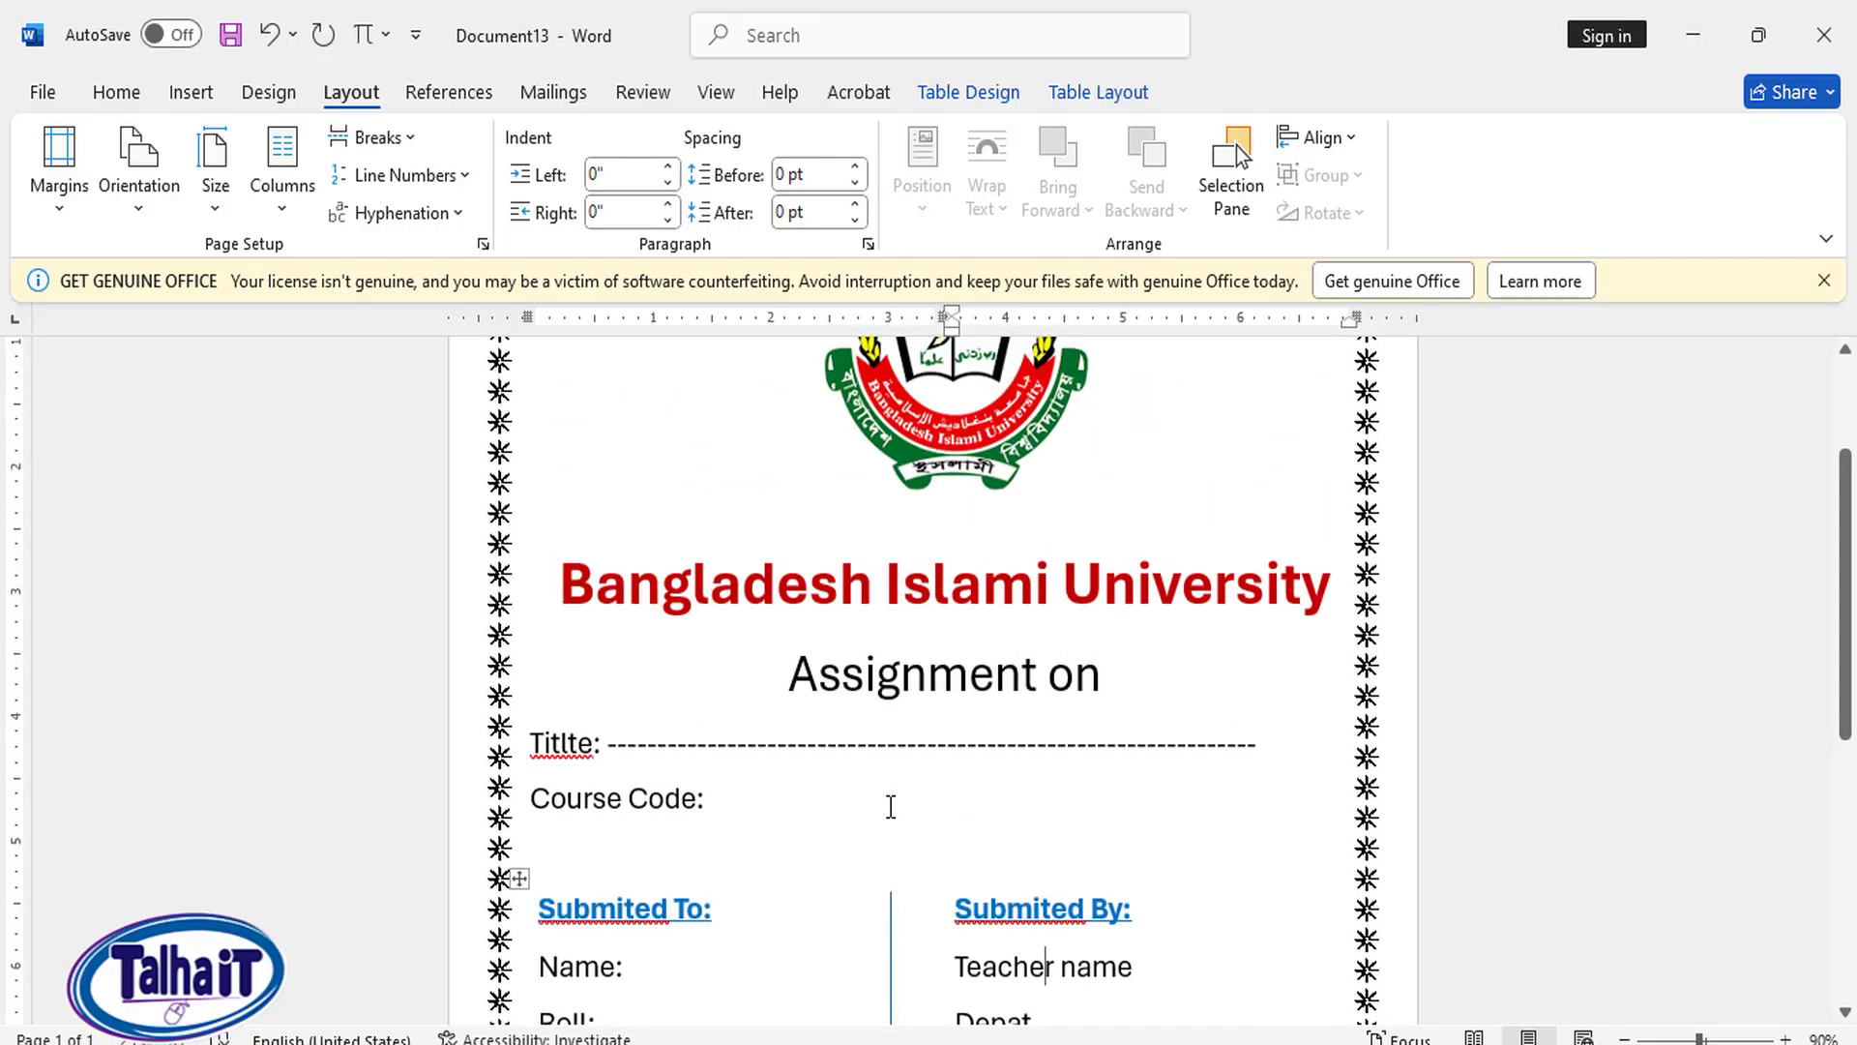
scroll(966, 775, up, 2)
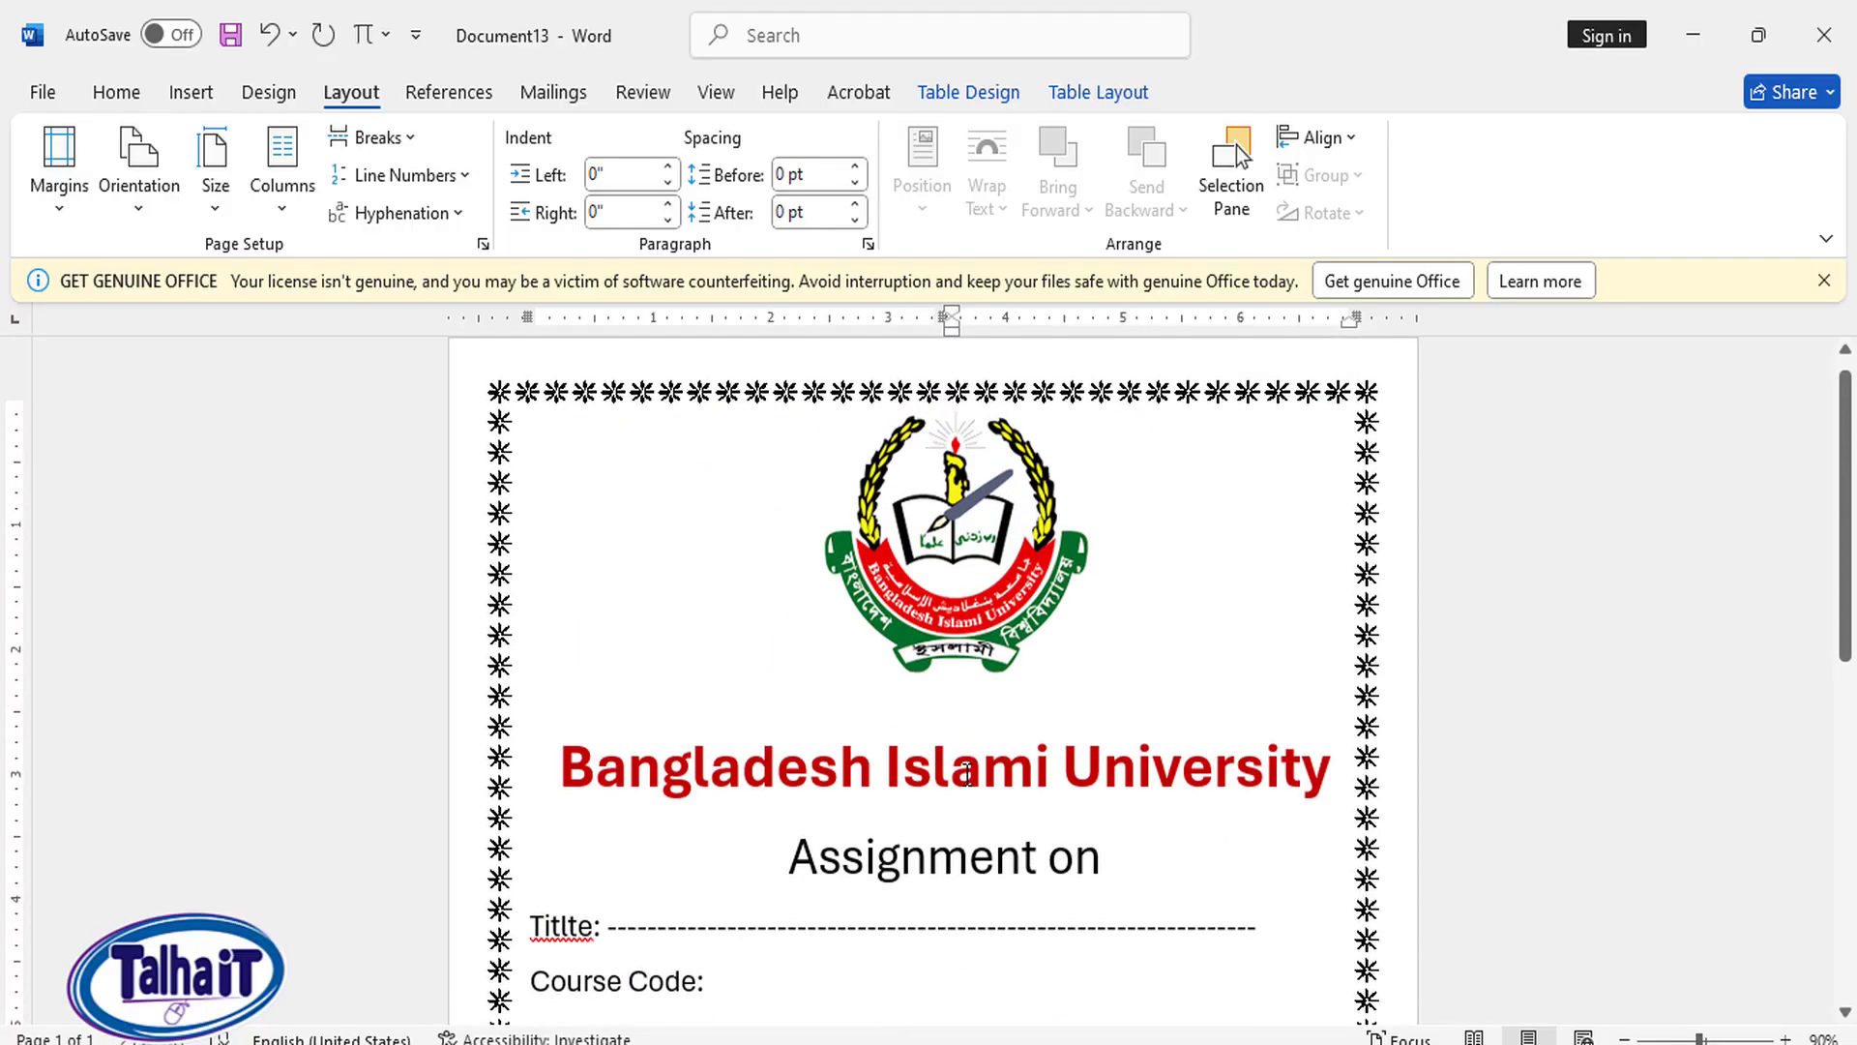